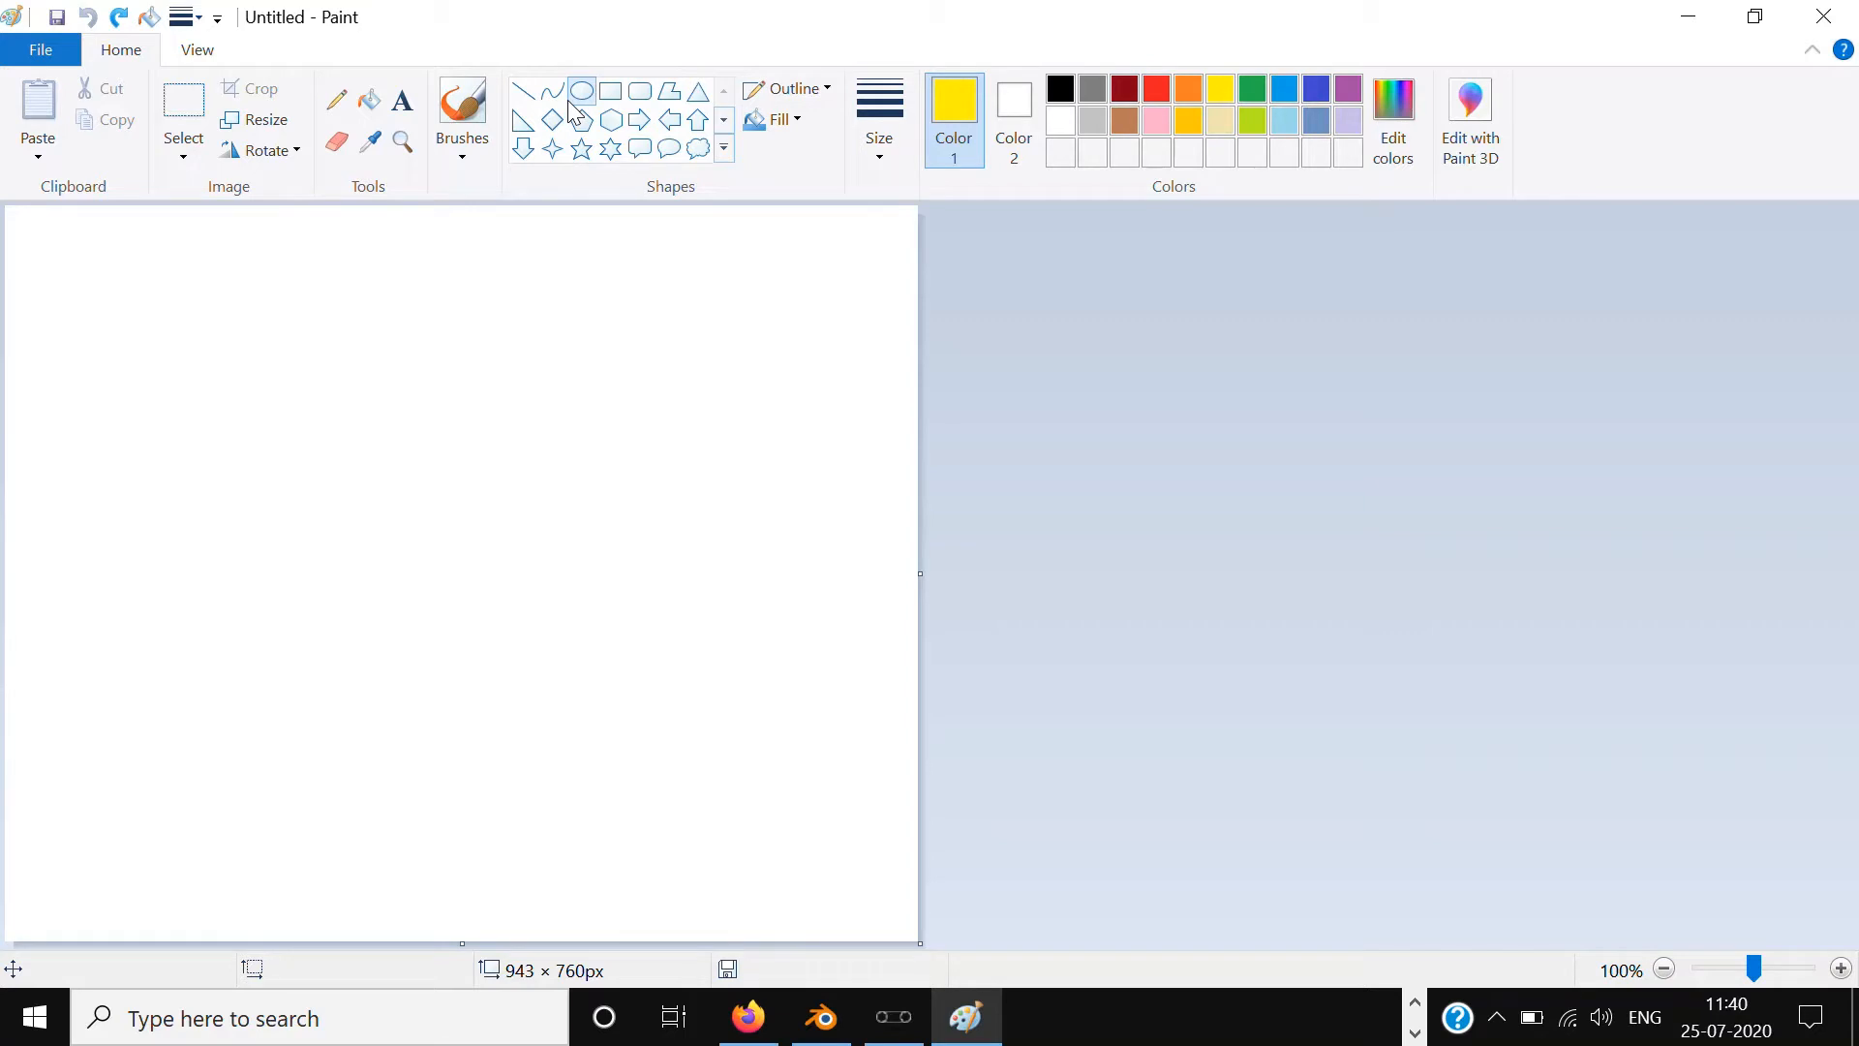
Step: Draw a yellow ellipse about 309 × 274 px over the canvas's upper-right corner, partly running off the page
drag(778, 218, 1061, 459)
mouse_move(859, 374)
mouse_down()
mouse_move(763, 341)
mouse_move(780, 340)
mouse_up()
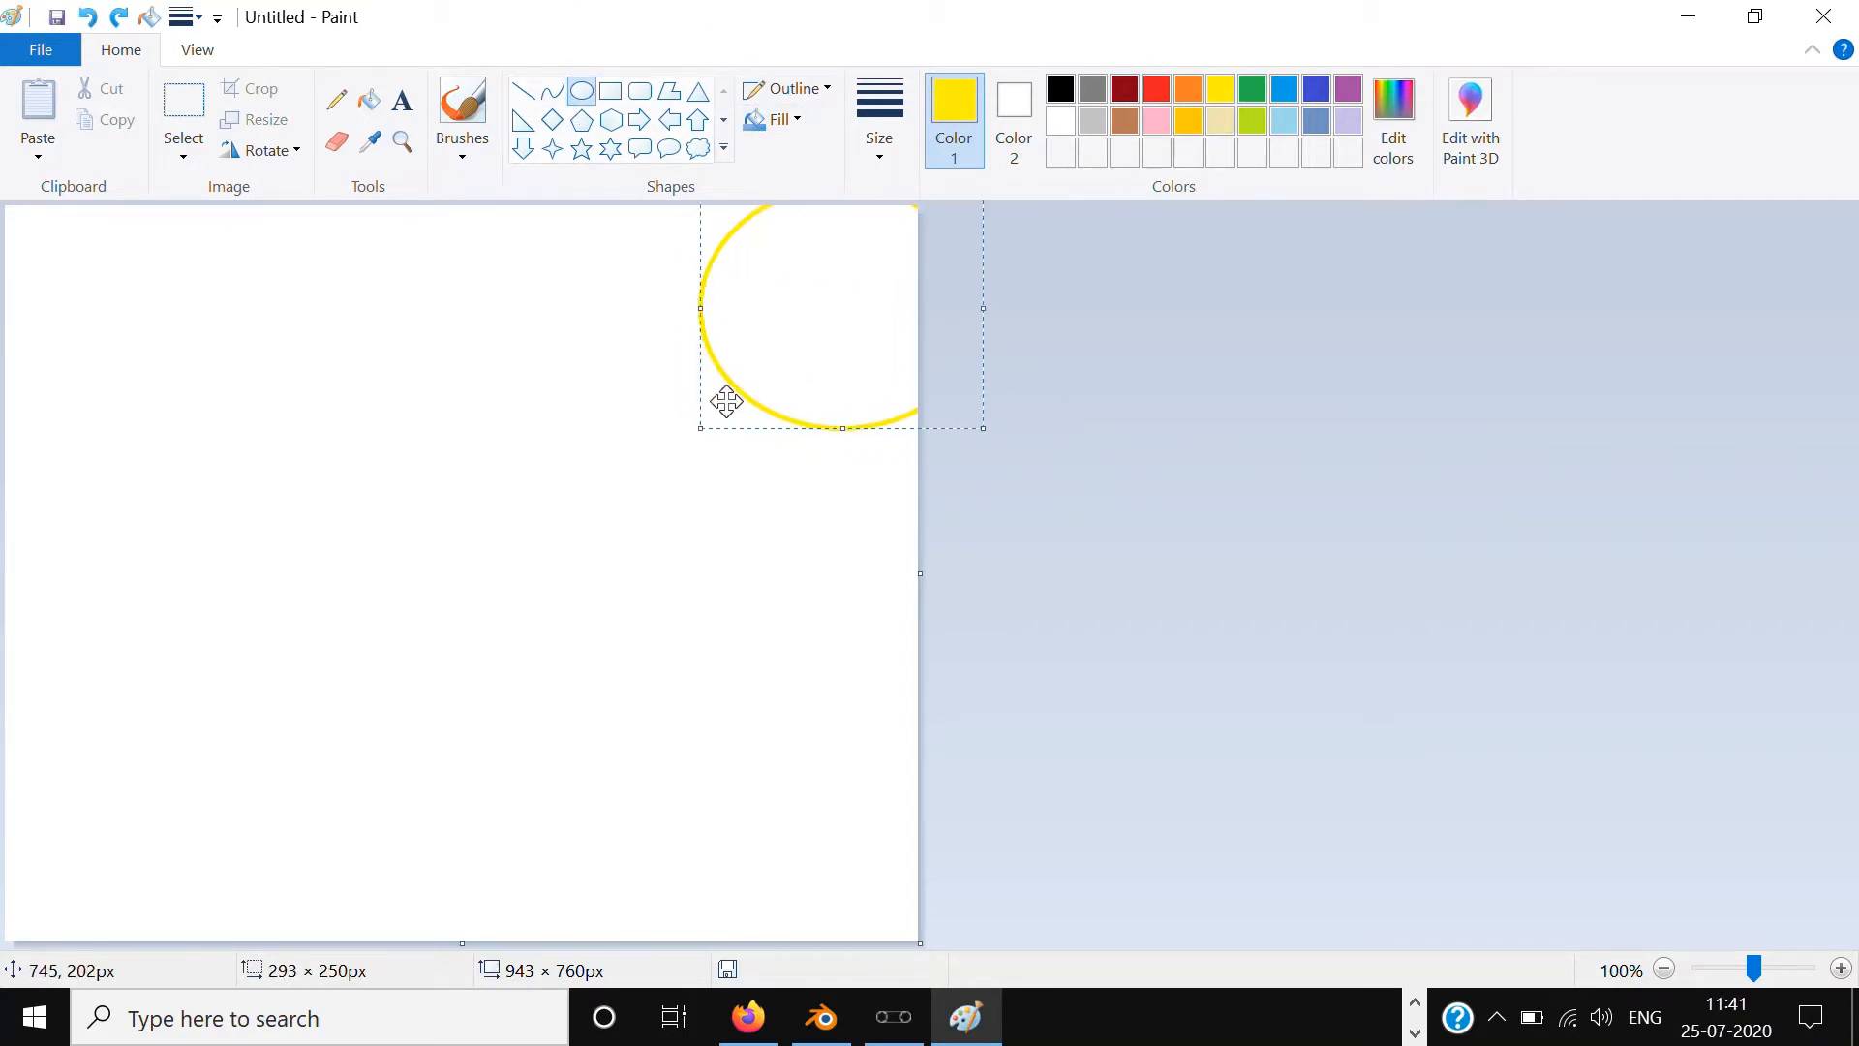
drag(698, 430, 684, 451)
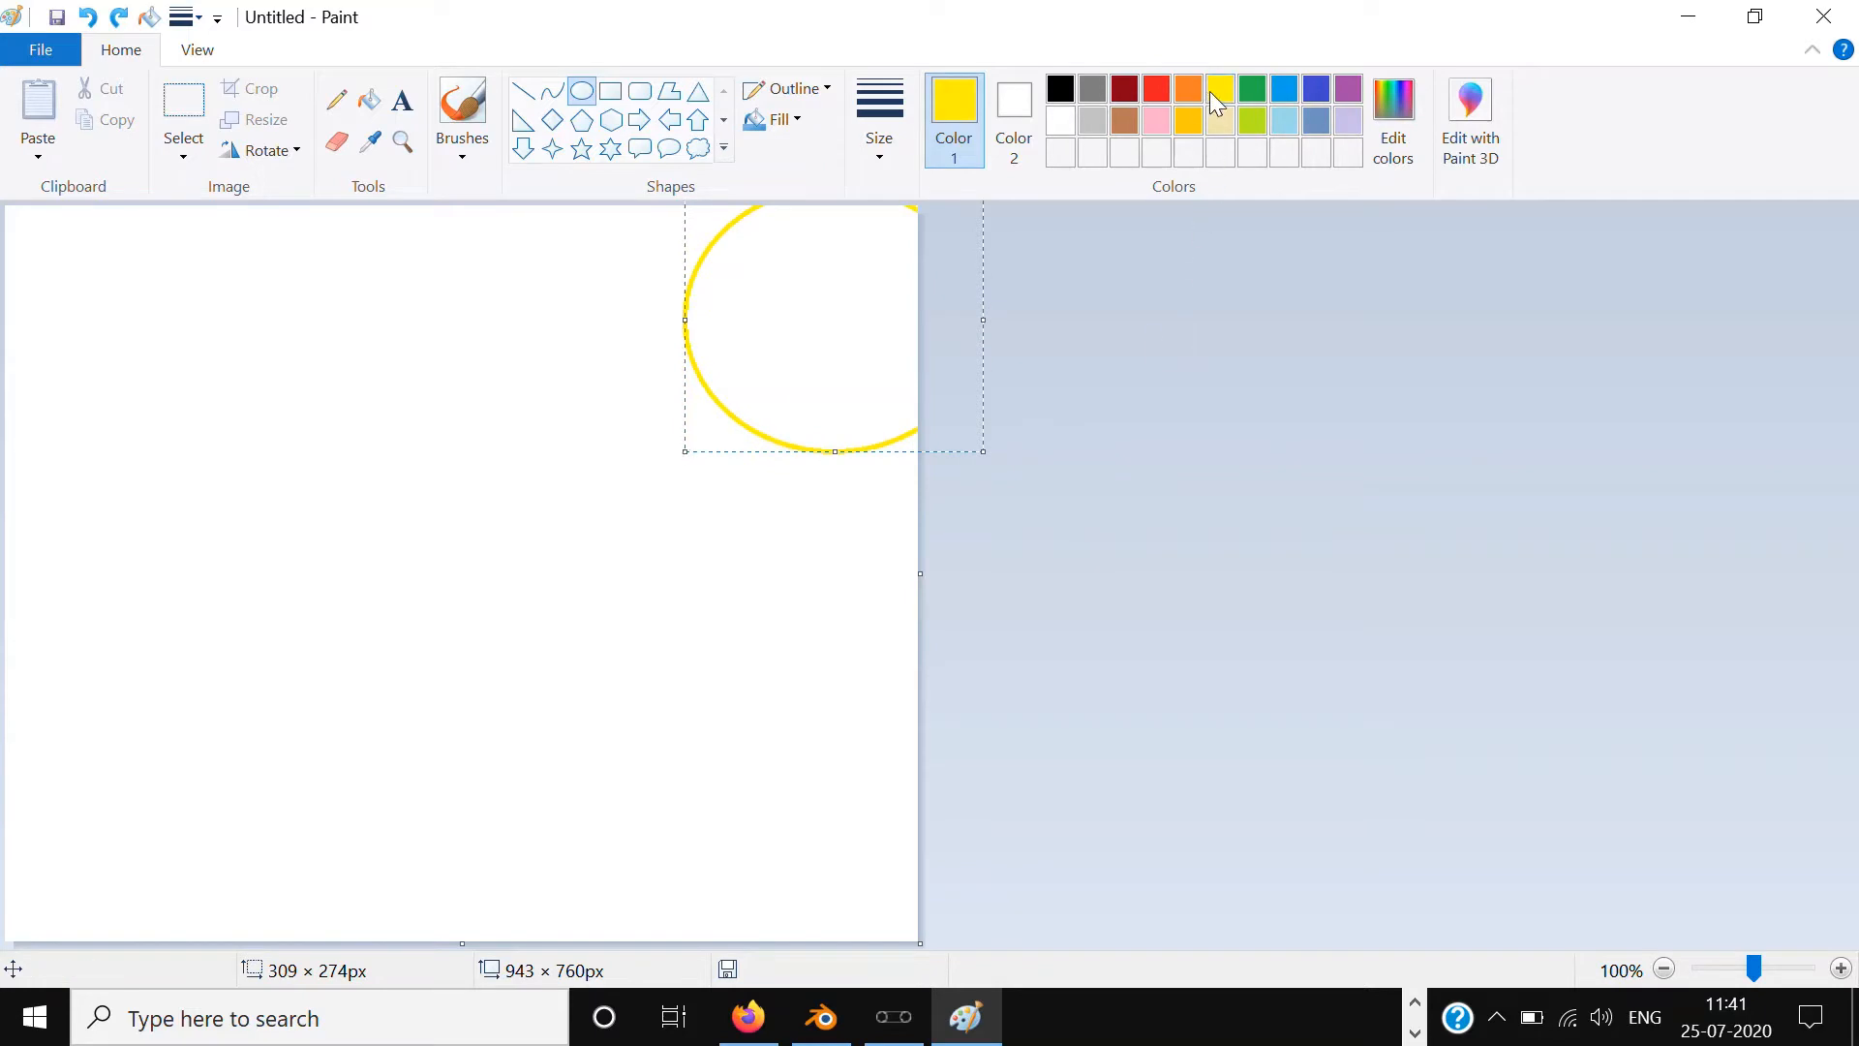
click(1145, 381)
Step: Draw a larger gold ellipse around the yellow one, running off the canvas's upper-right corner
click(1195, 119)
drag(357, 360, 873, 853)
drag(709, 712, 826, 490)
mouse_move(480, 628)
mouse_down()
mouse_move(449, 665)
mouse_move(467, 650)
mouse_up()
click(1263, 429)
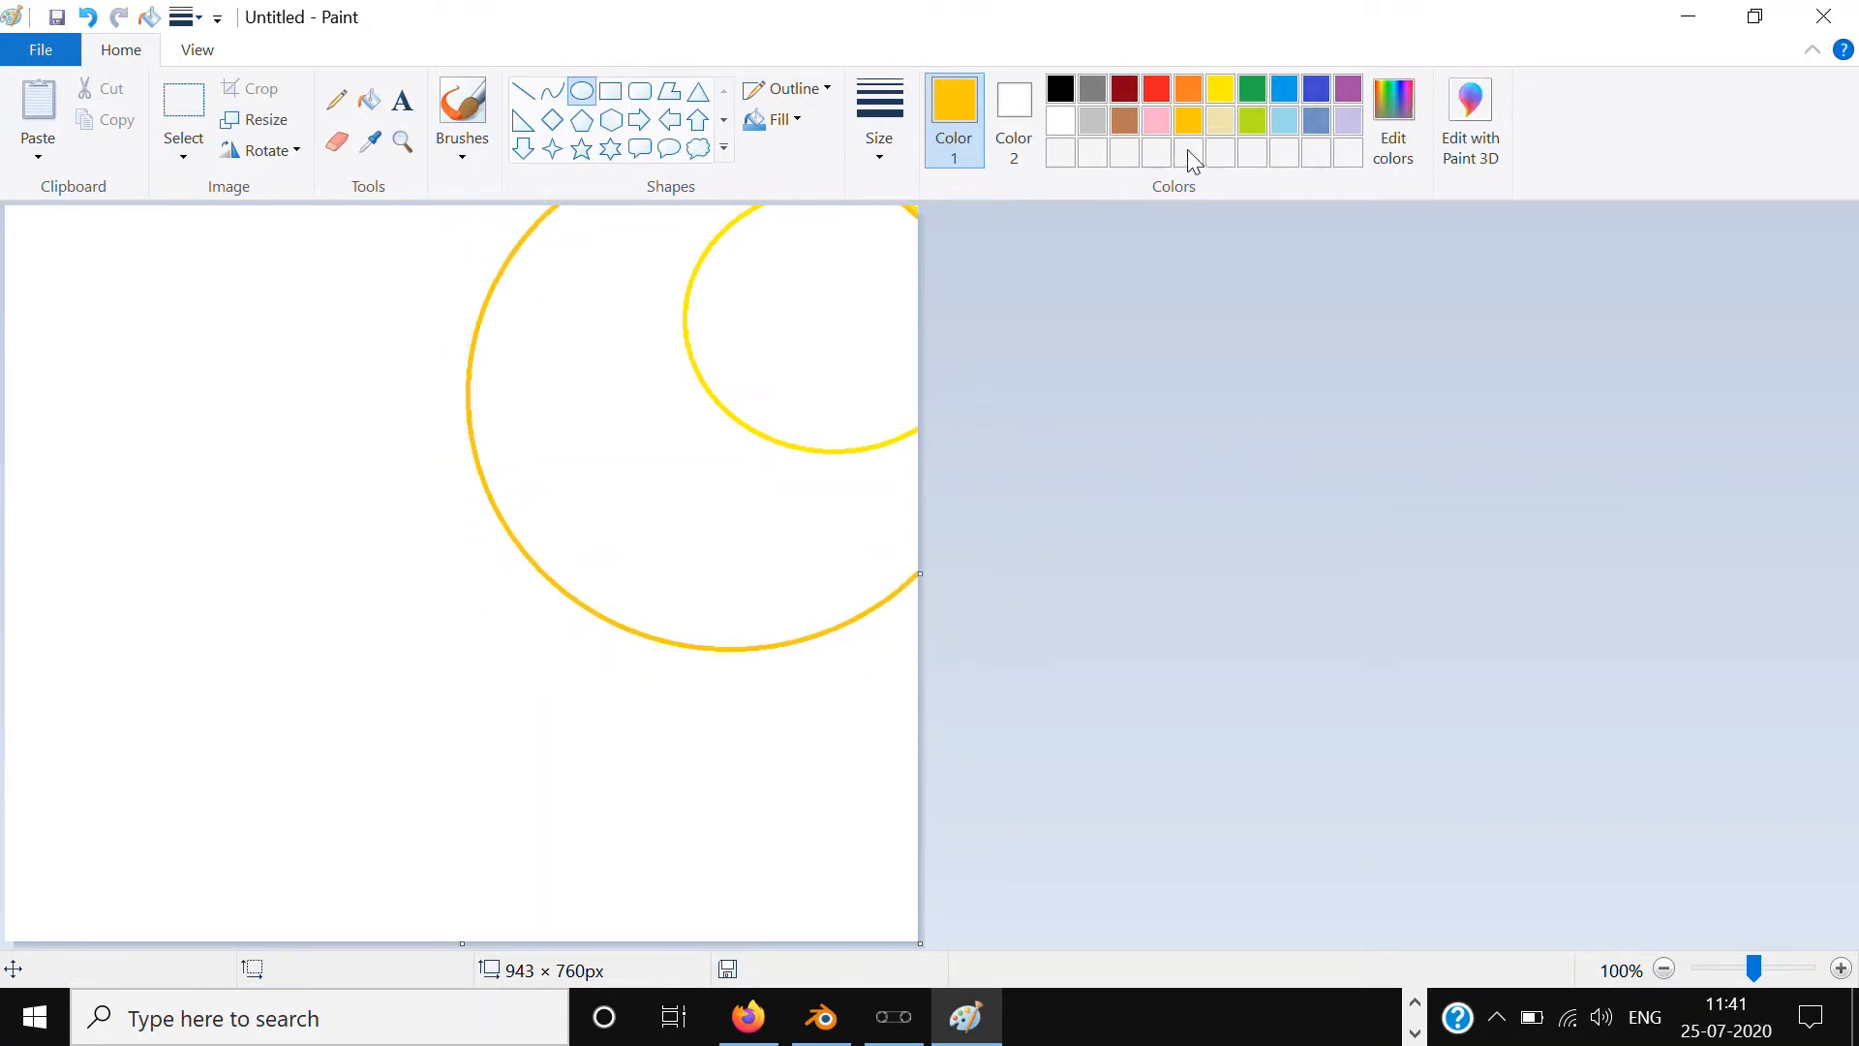
Step: Draw an orange ellipse about 838 × 726 px around the gold one, running off the canvas's upper-right corner
click(1191, 89)
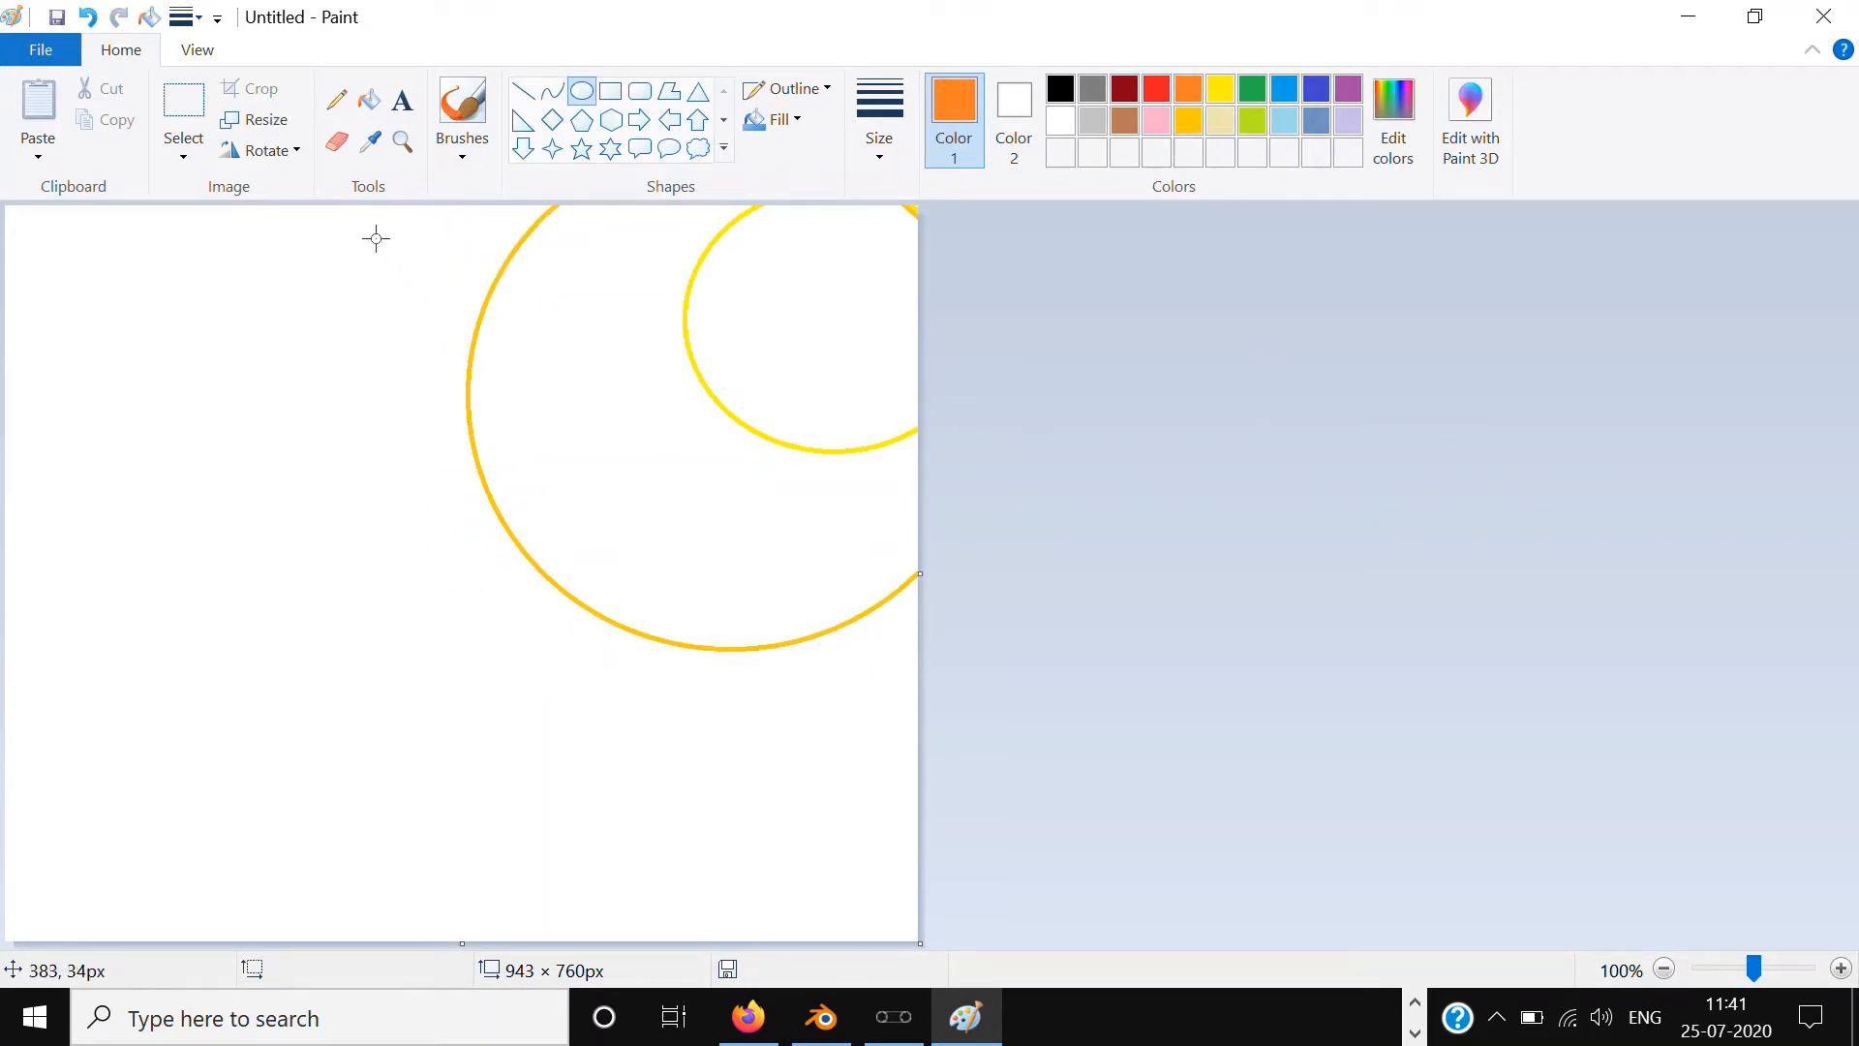
drag(334, 212, 1147, 881)
drag(823, 659, 758, 545)
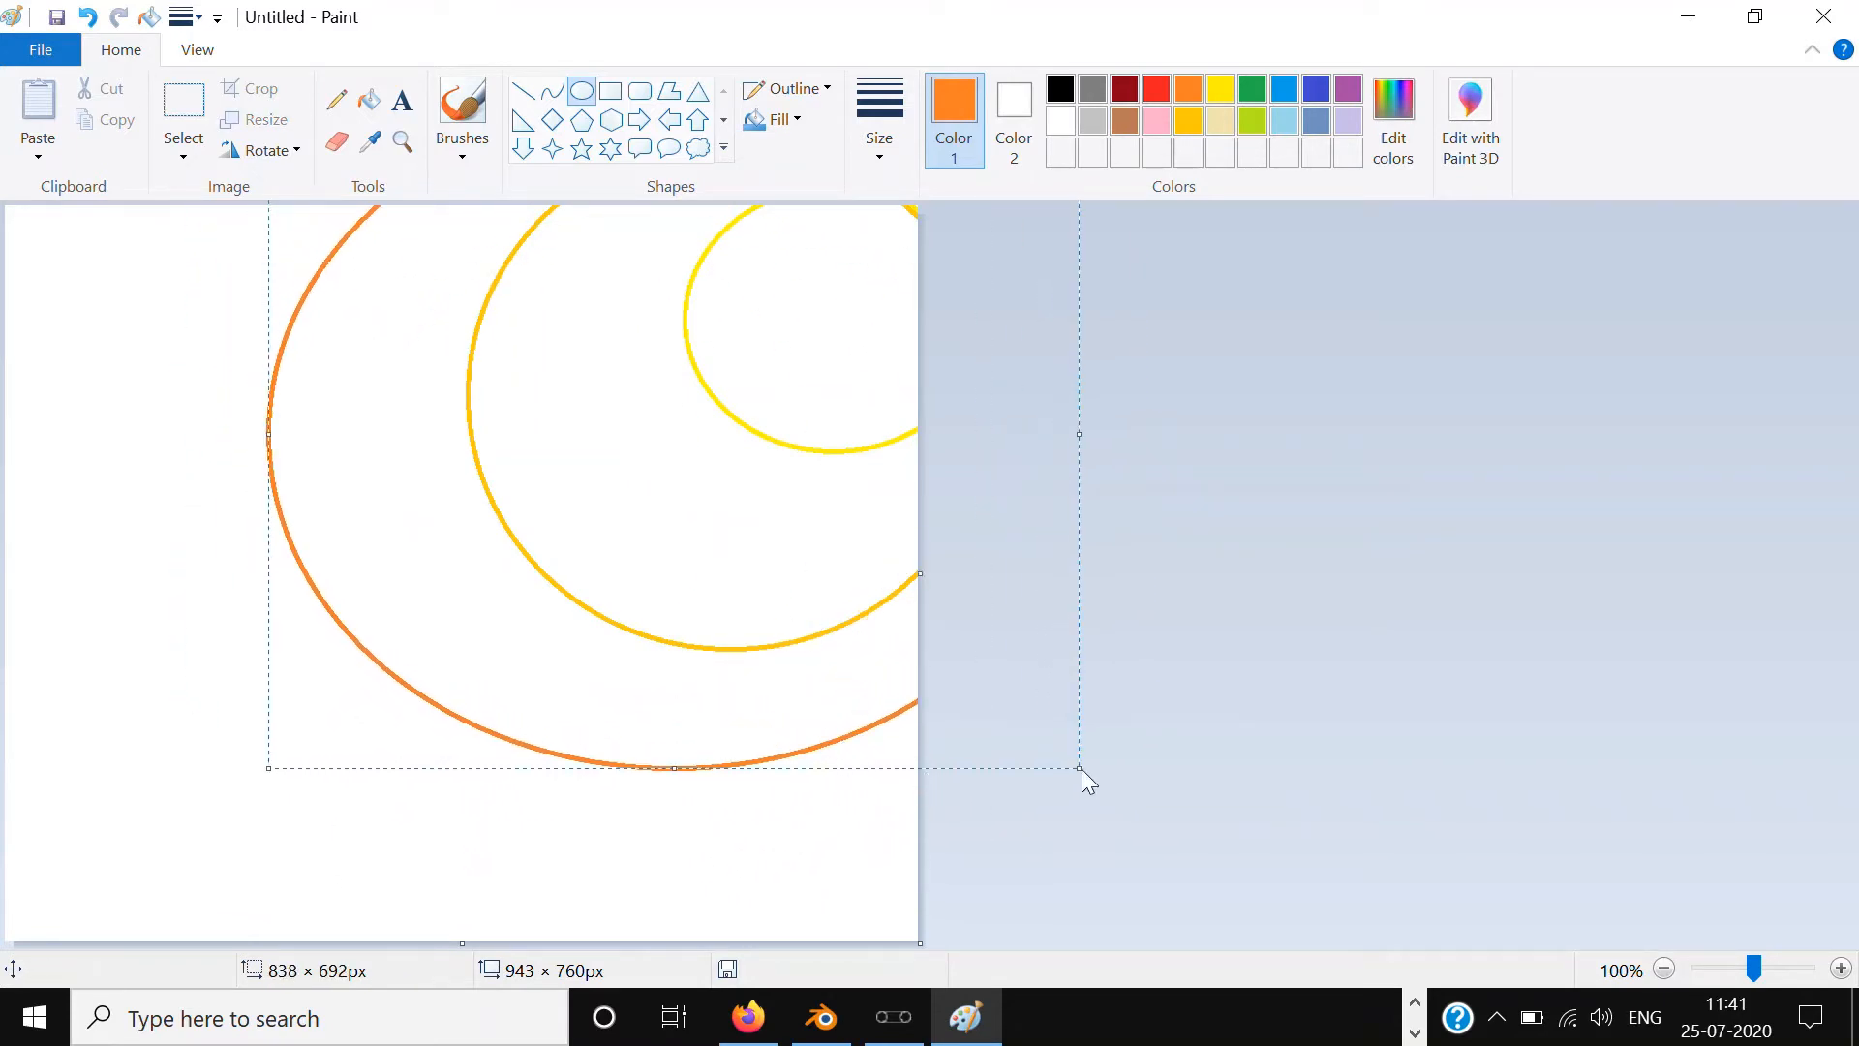
drag(1078, 765, 1079, 799)
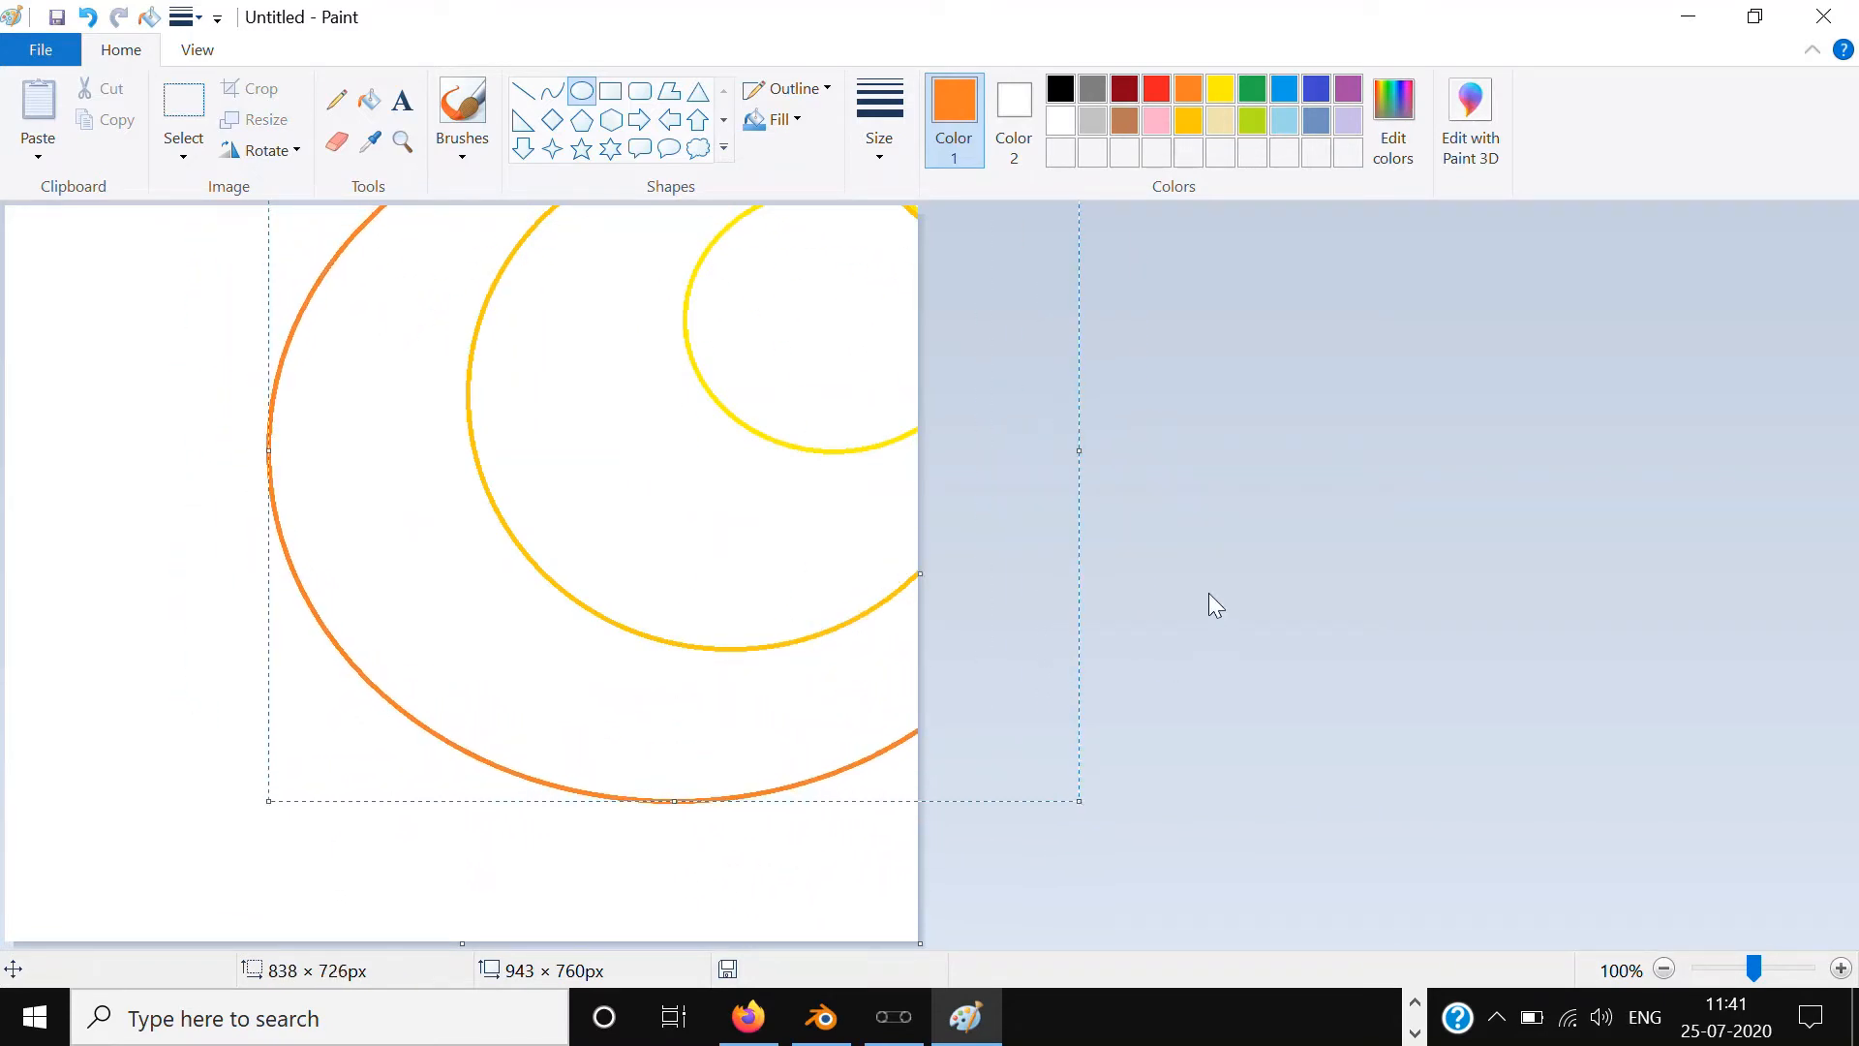
drag(591, 756, 567, 760)
click(1385, 671)
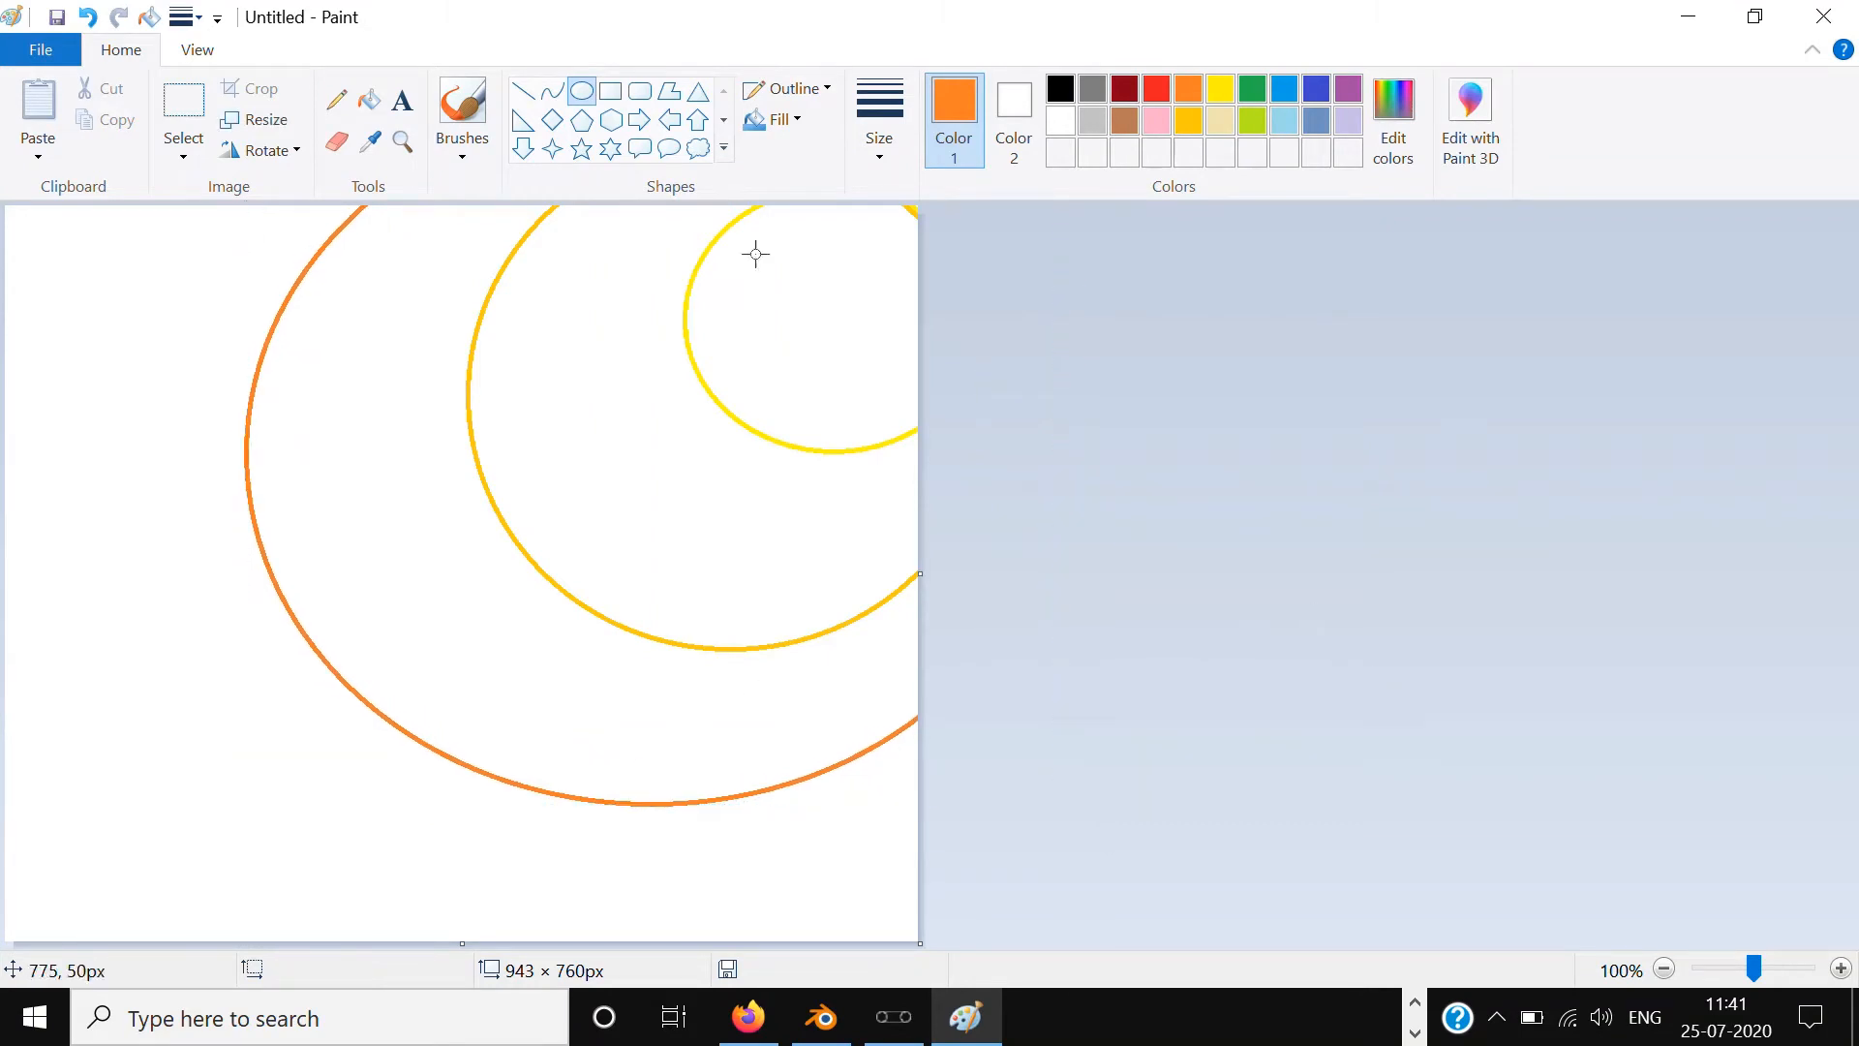
Step: Create two custom colors: the palette orange darkened to luminosity 112 and a darker shade of the palette red
click(1394, 145)
click(1235, 447)
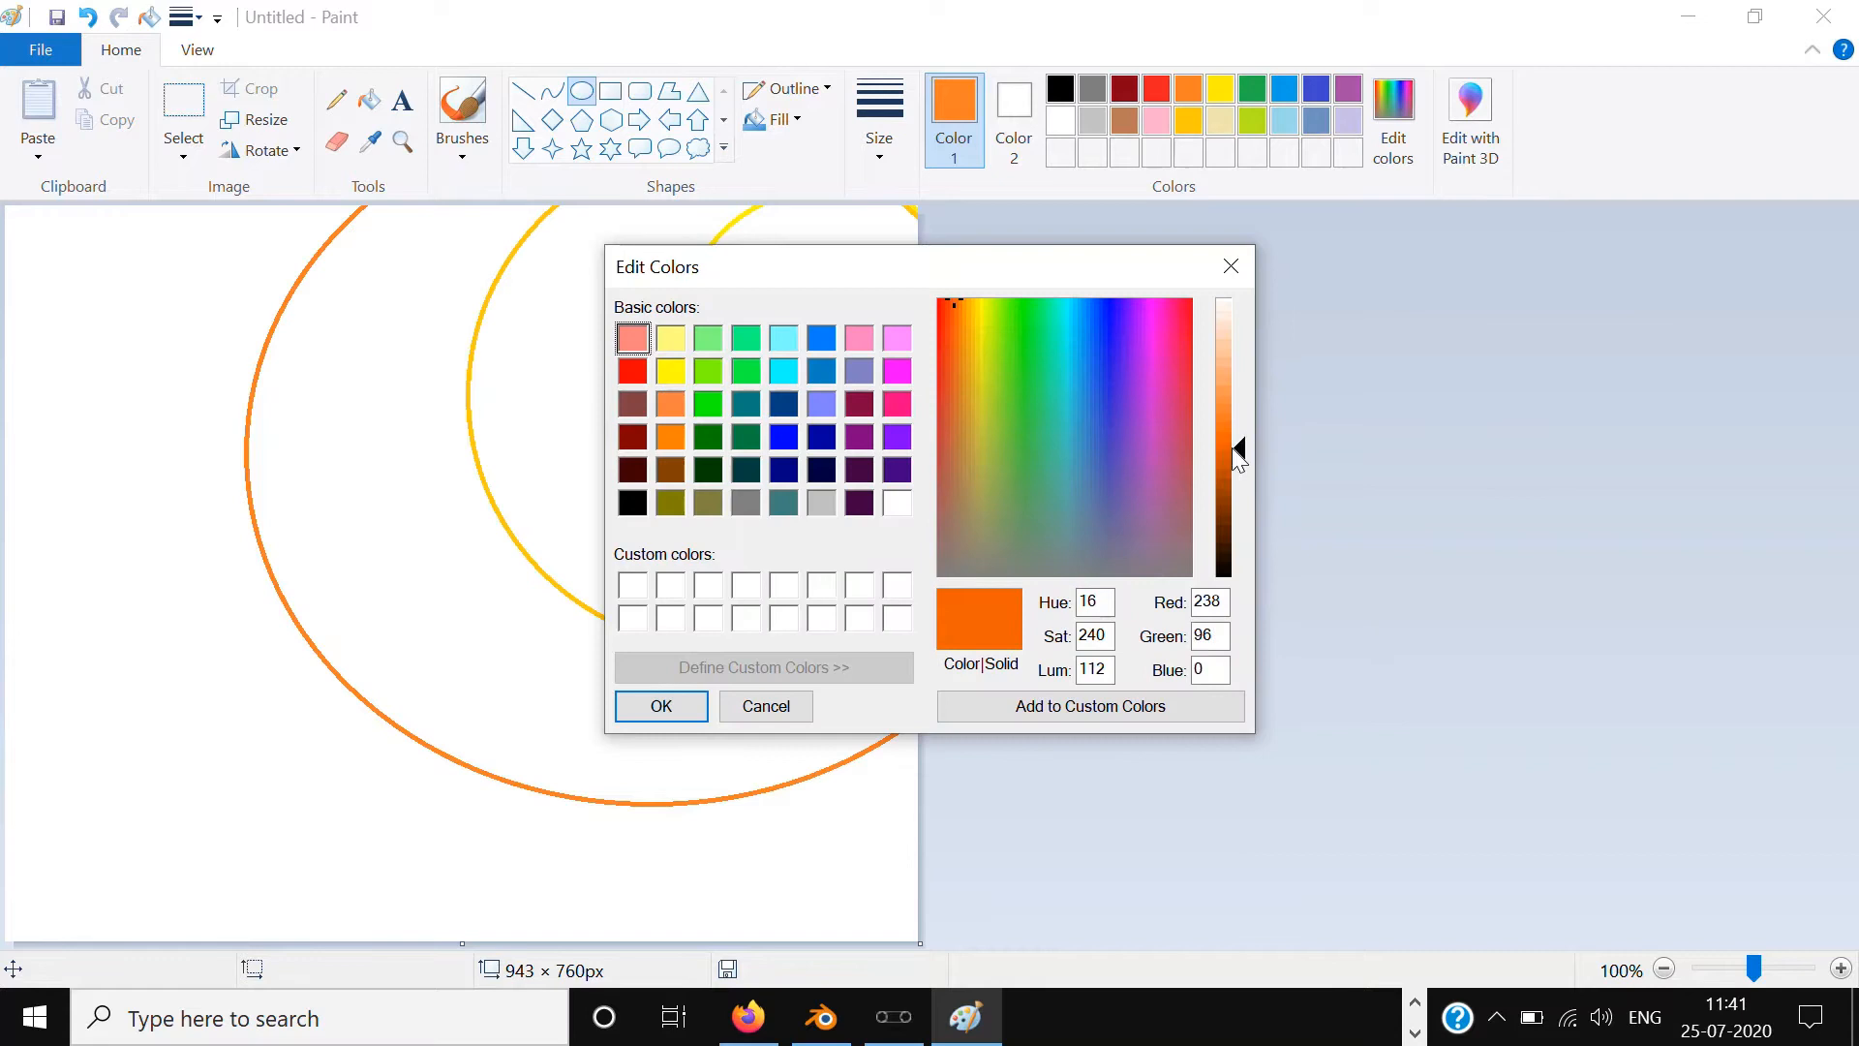
click(661, 706)
click(1150, 93)
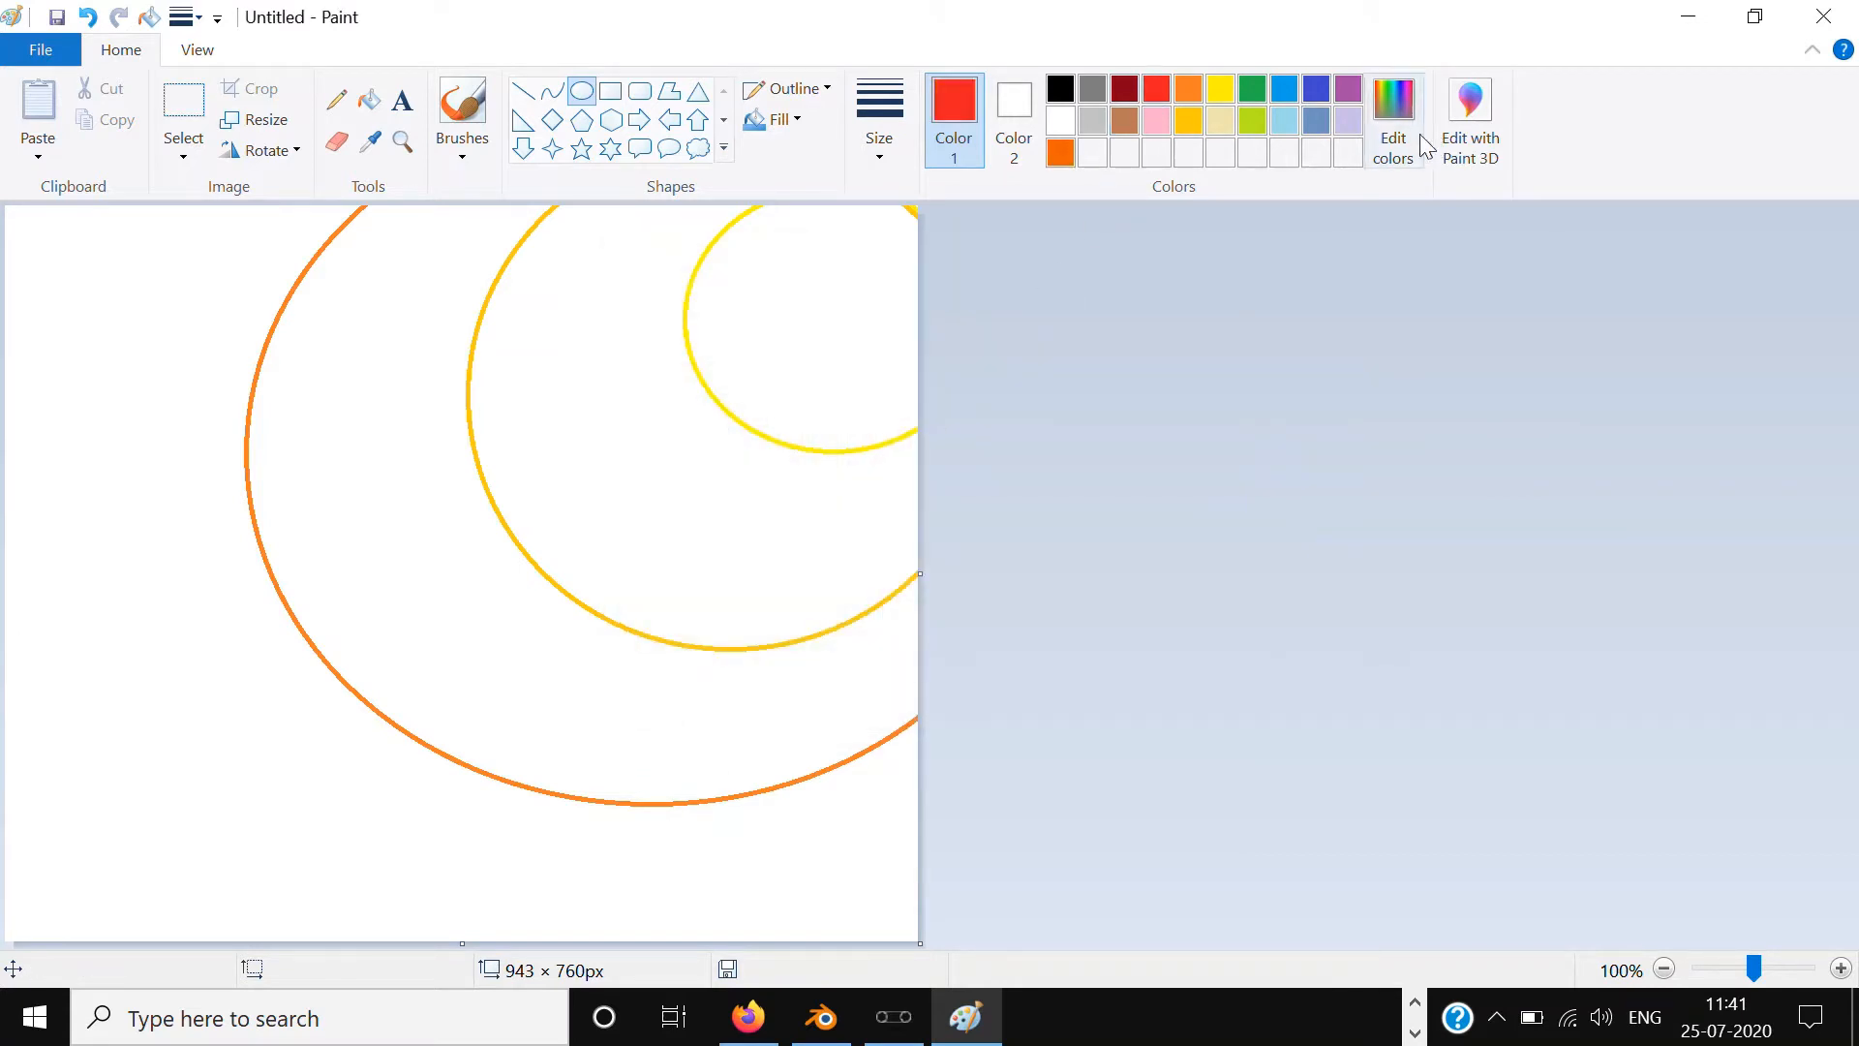
click(1399, 128)
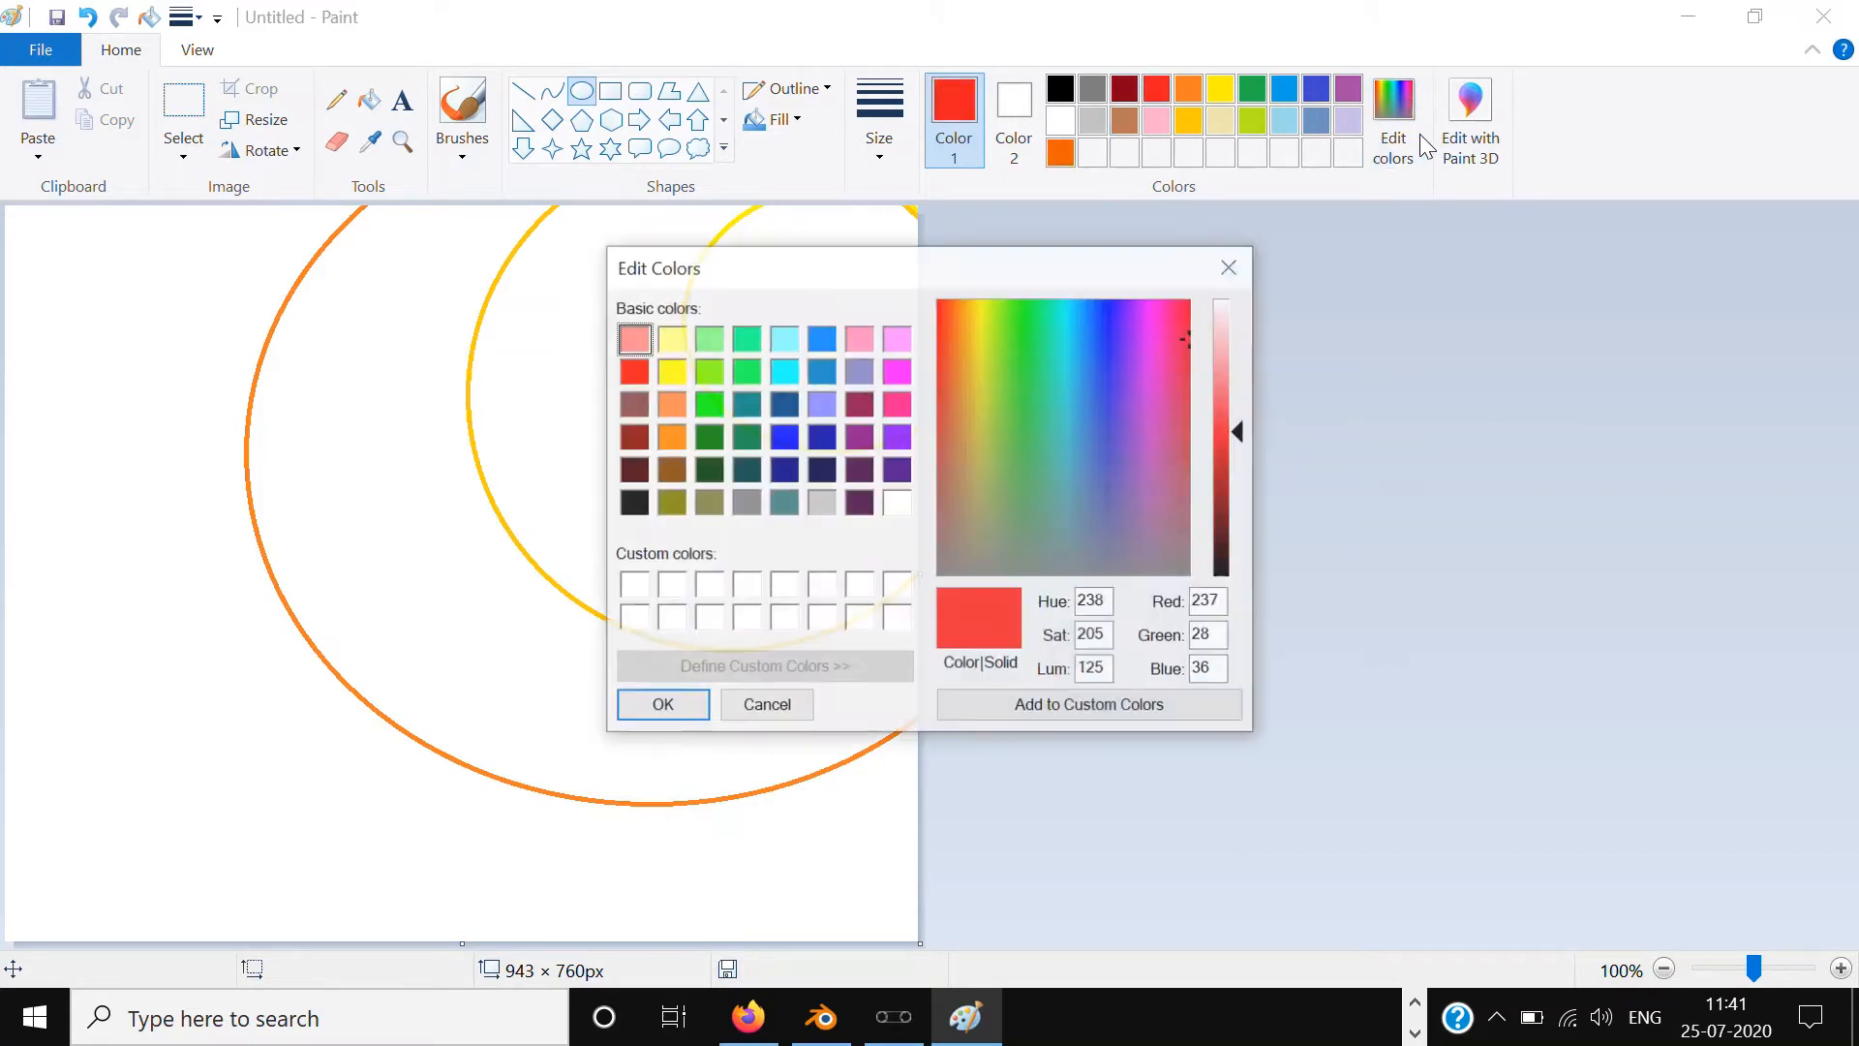
click(1235, 460)
click(662, 706)
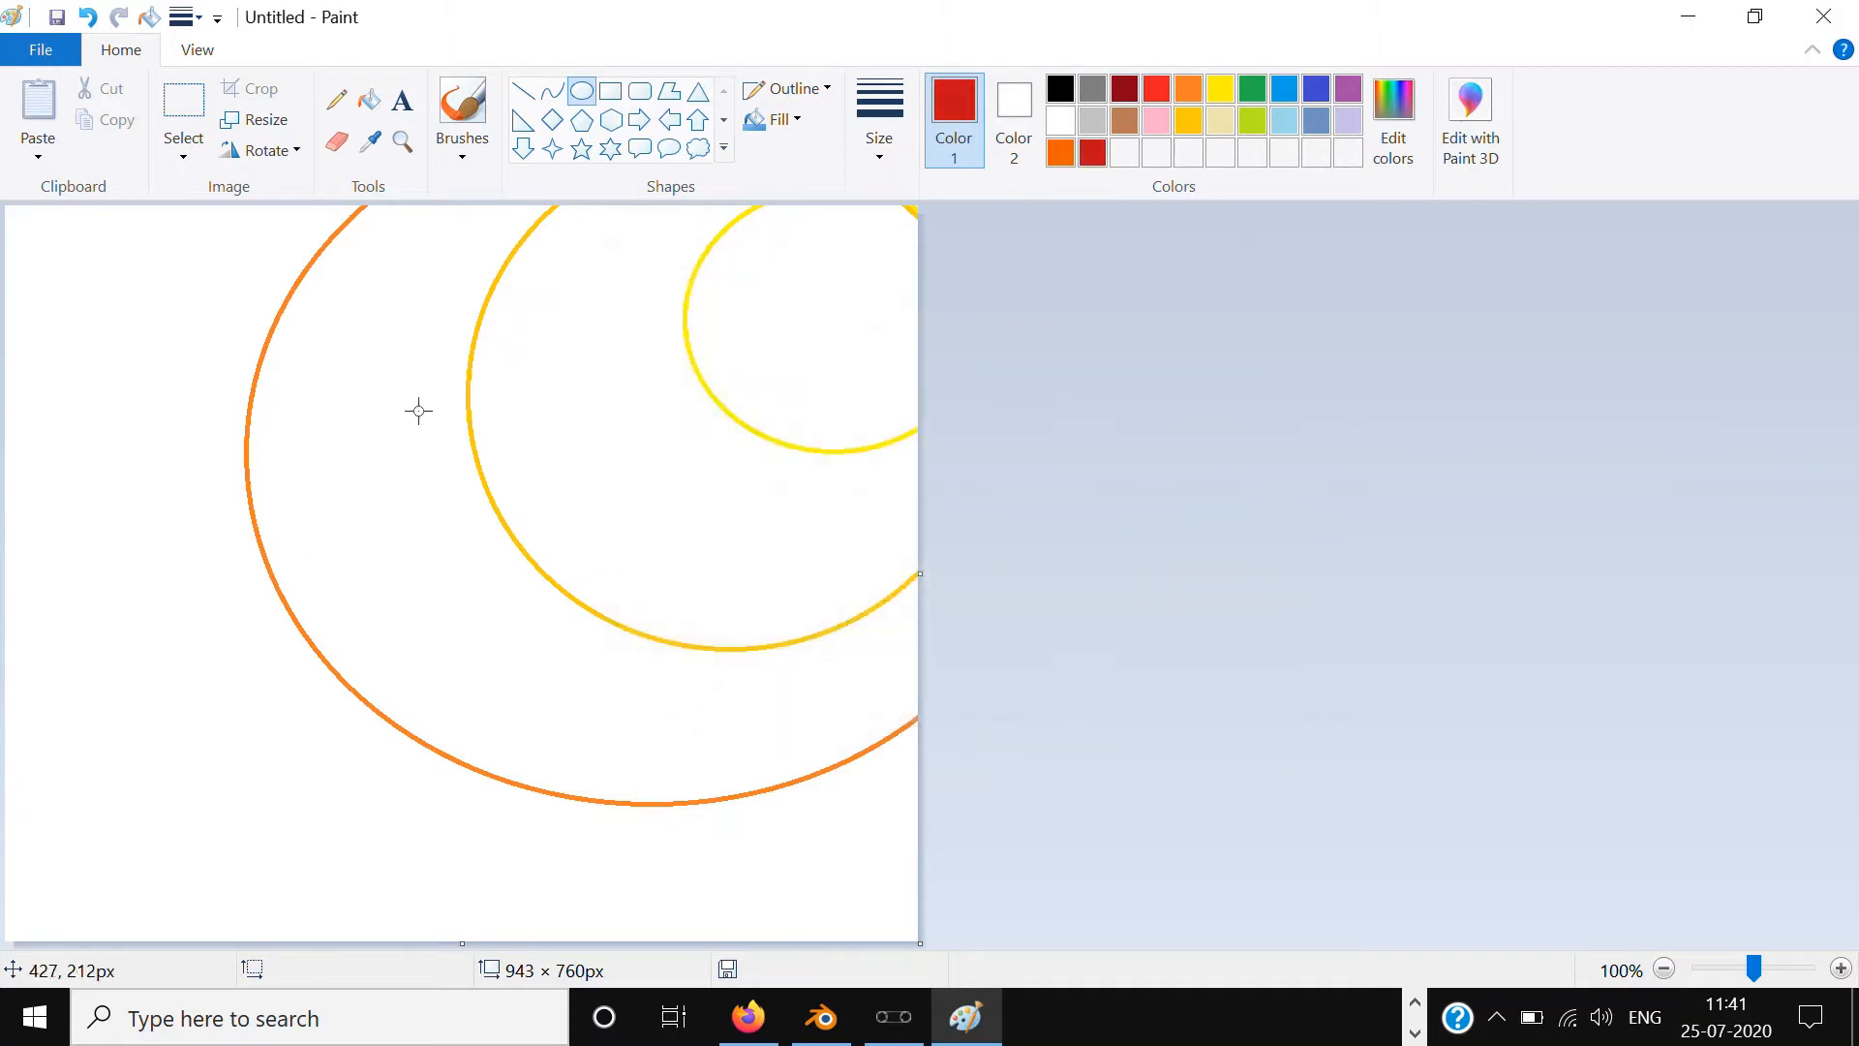
Step: Fill the background outside the ellipses with the custom red and the outermost ring with the custom orange
click(371, 100)
click(308, 236)
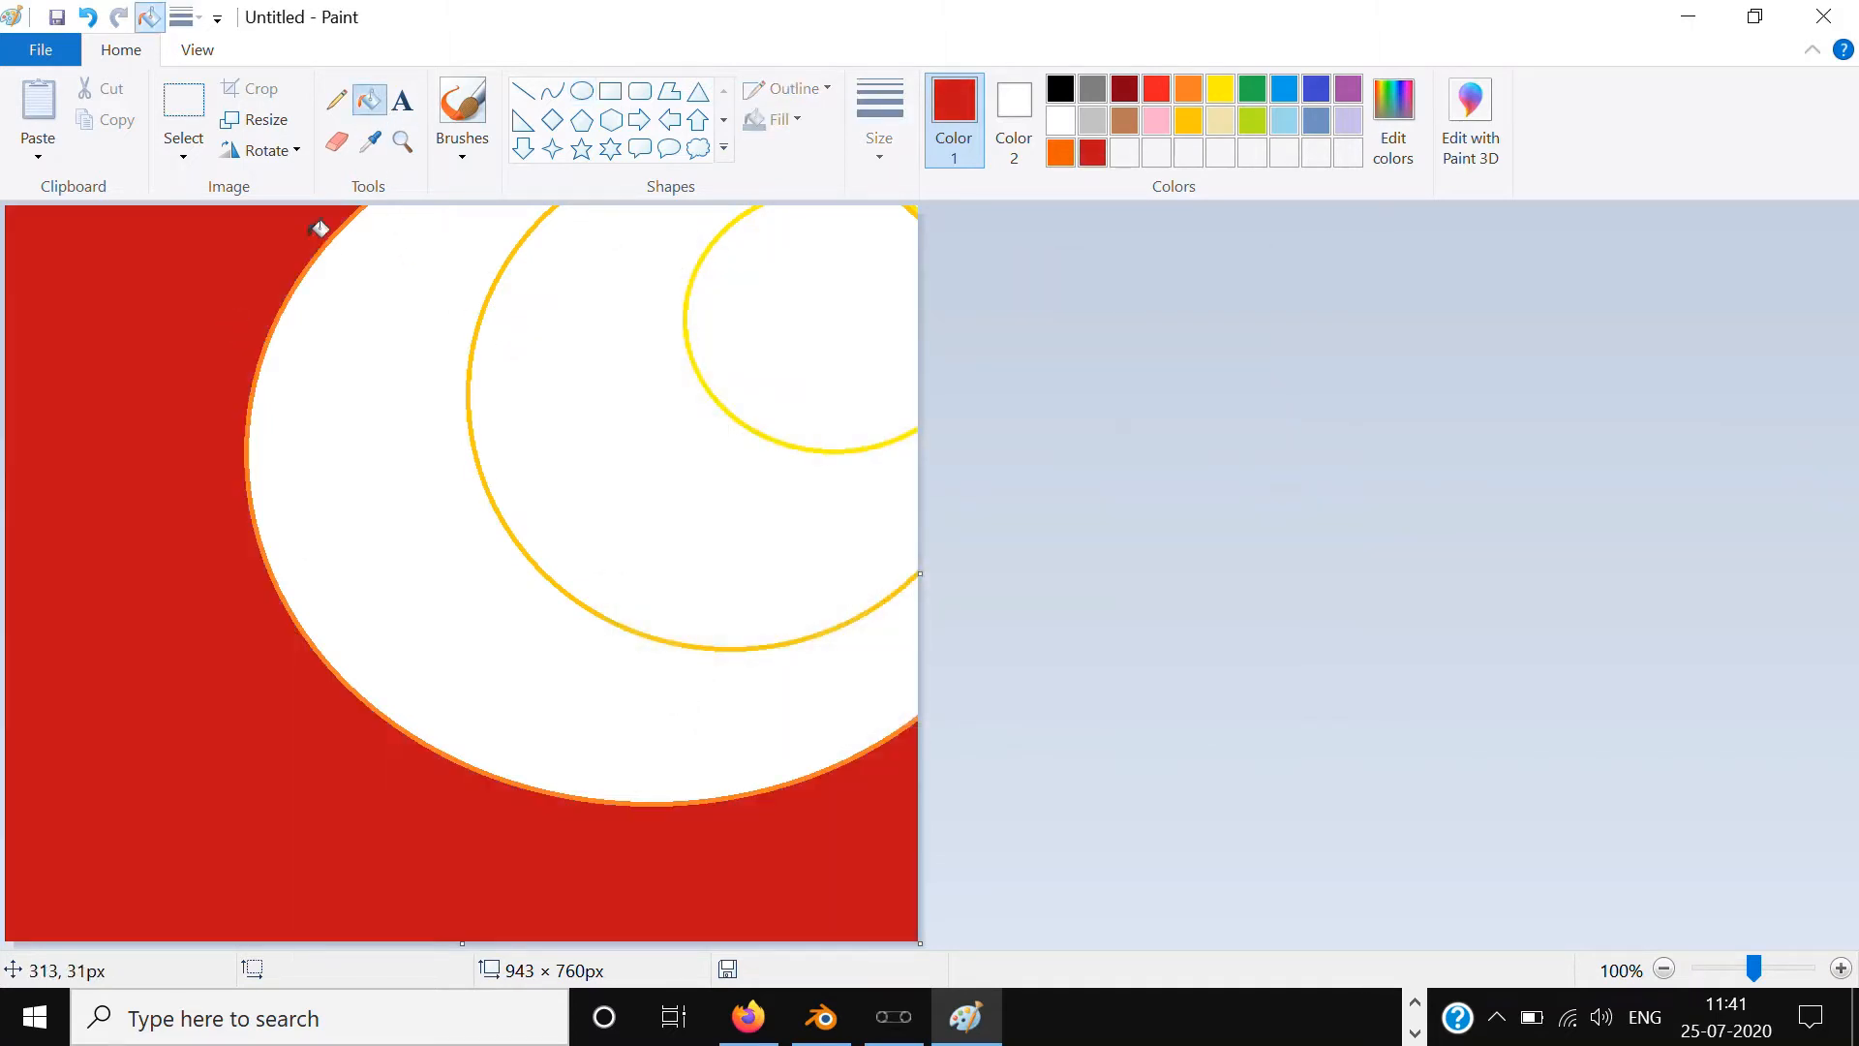
click(1060, 150)
click(461, 445)
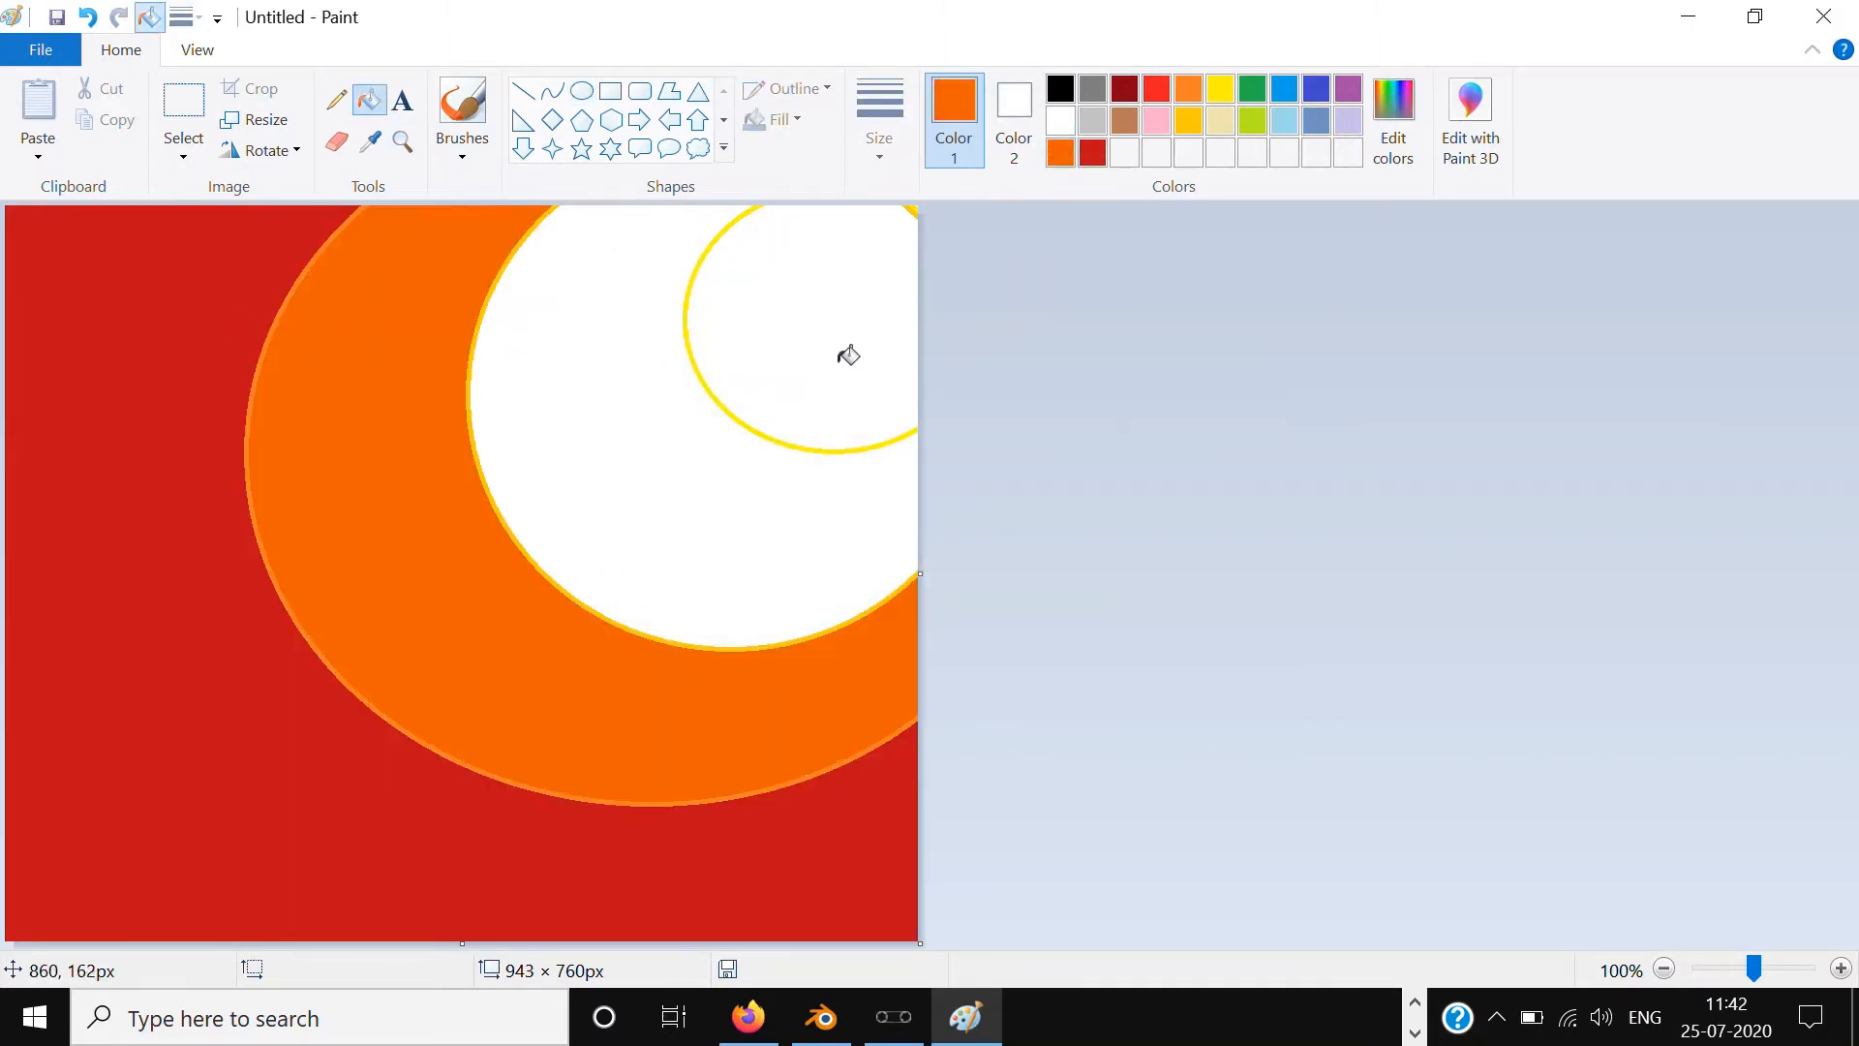
Step: Fill the innermost ellipse yellow and the ring around it gold, and recolor the outermost light-orange outline with the custom red
click(1220, 90)
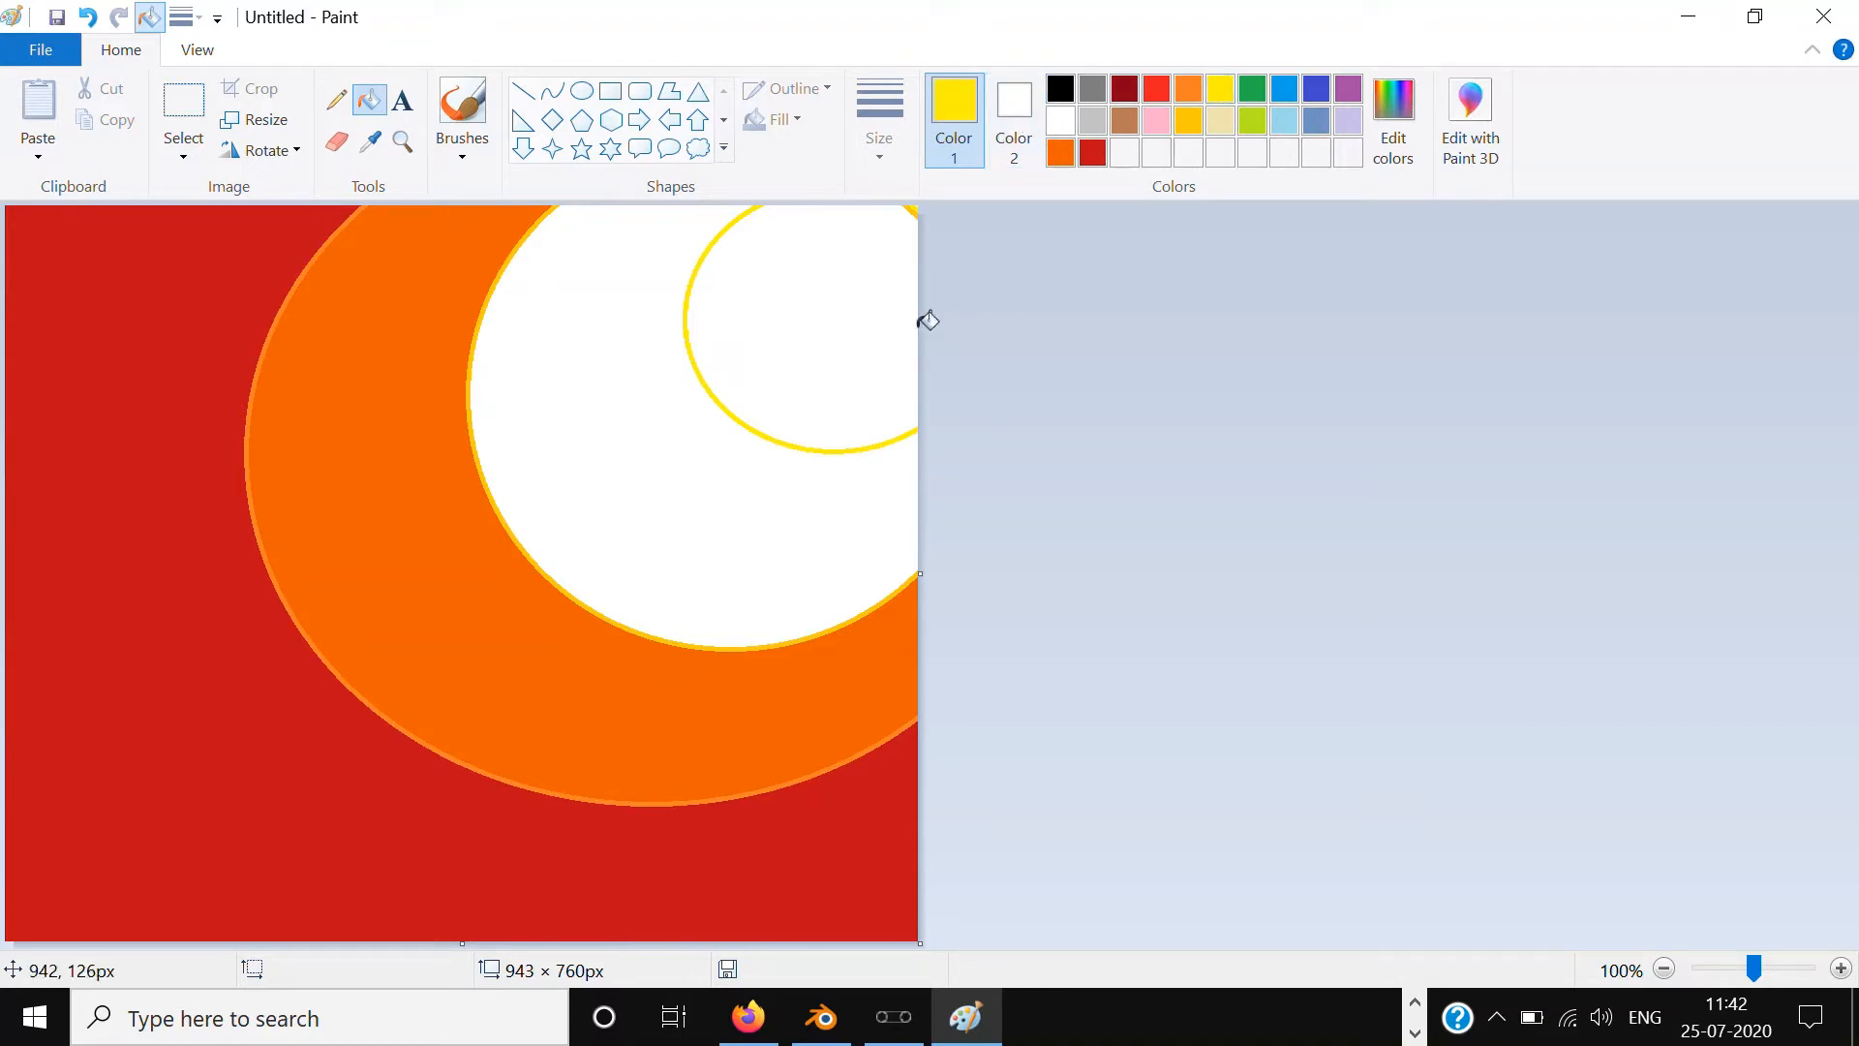
click(835, 279)
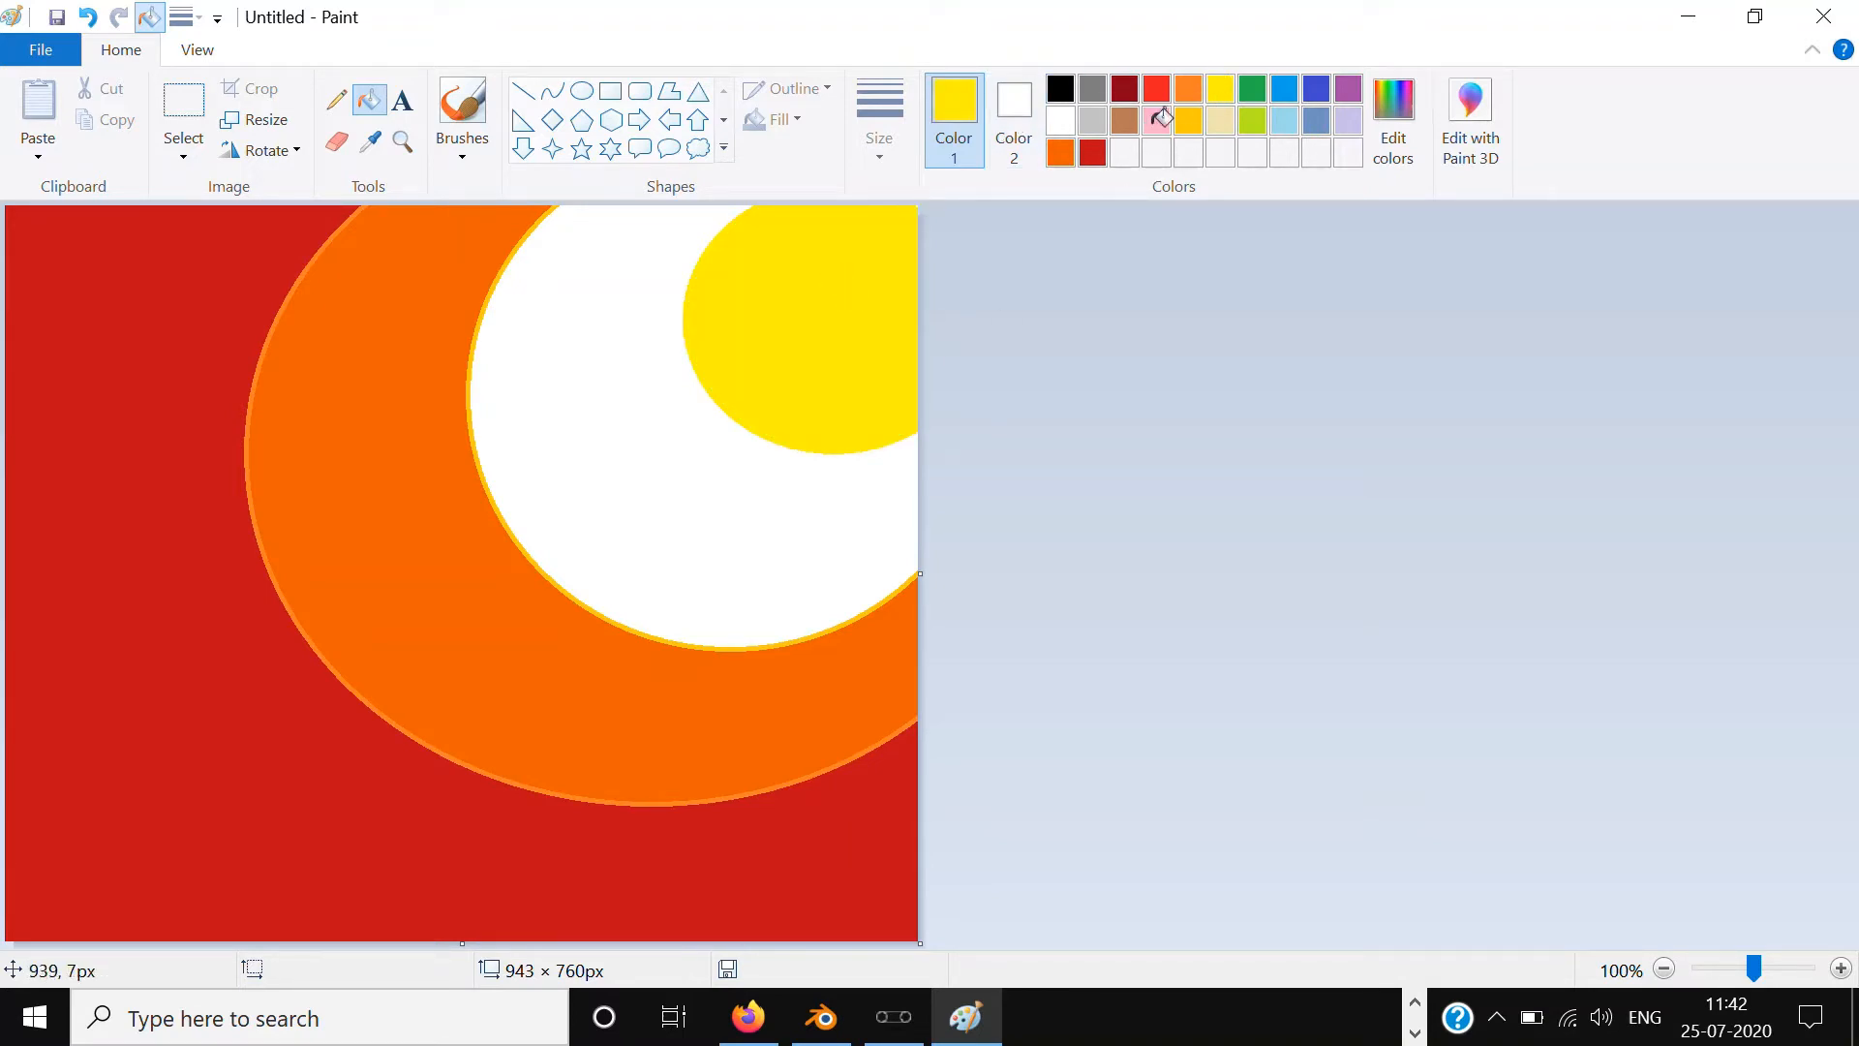
click(1188, 120)
click(657, 376)
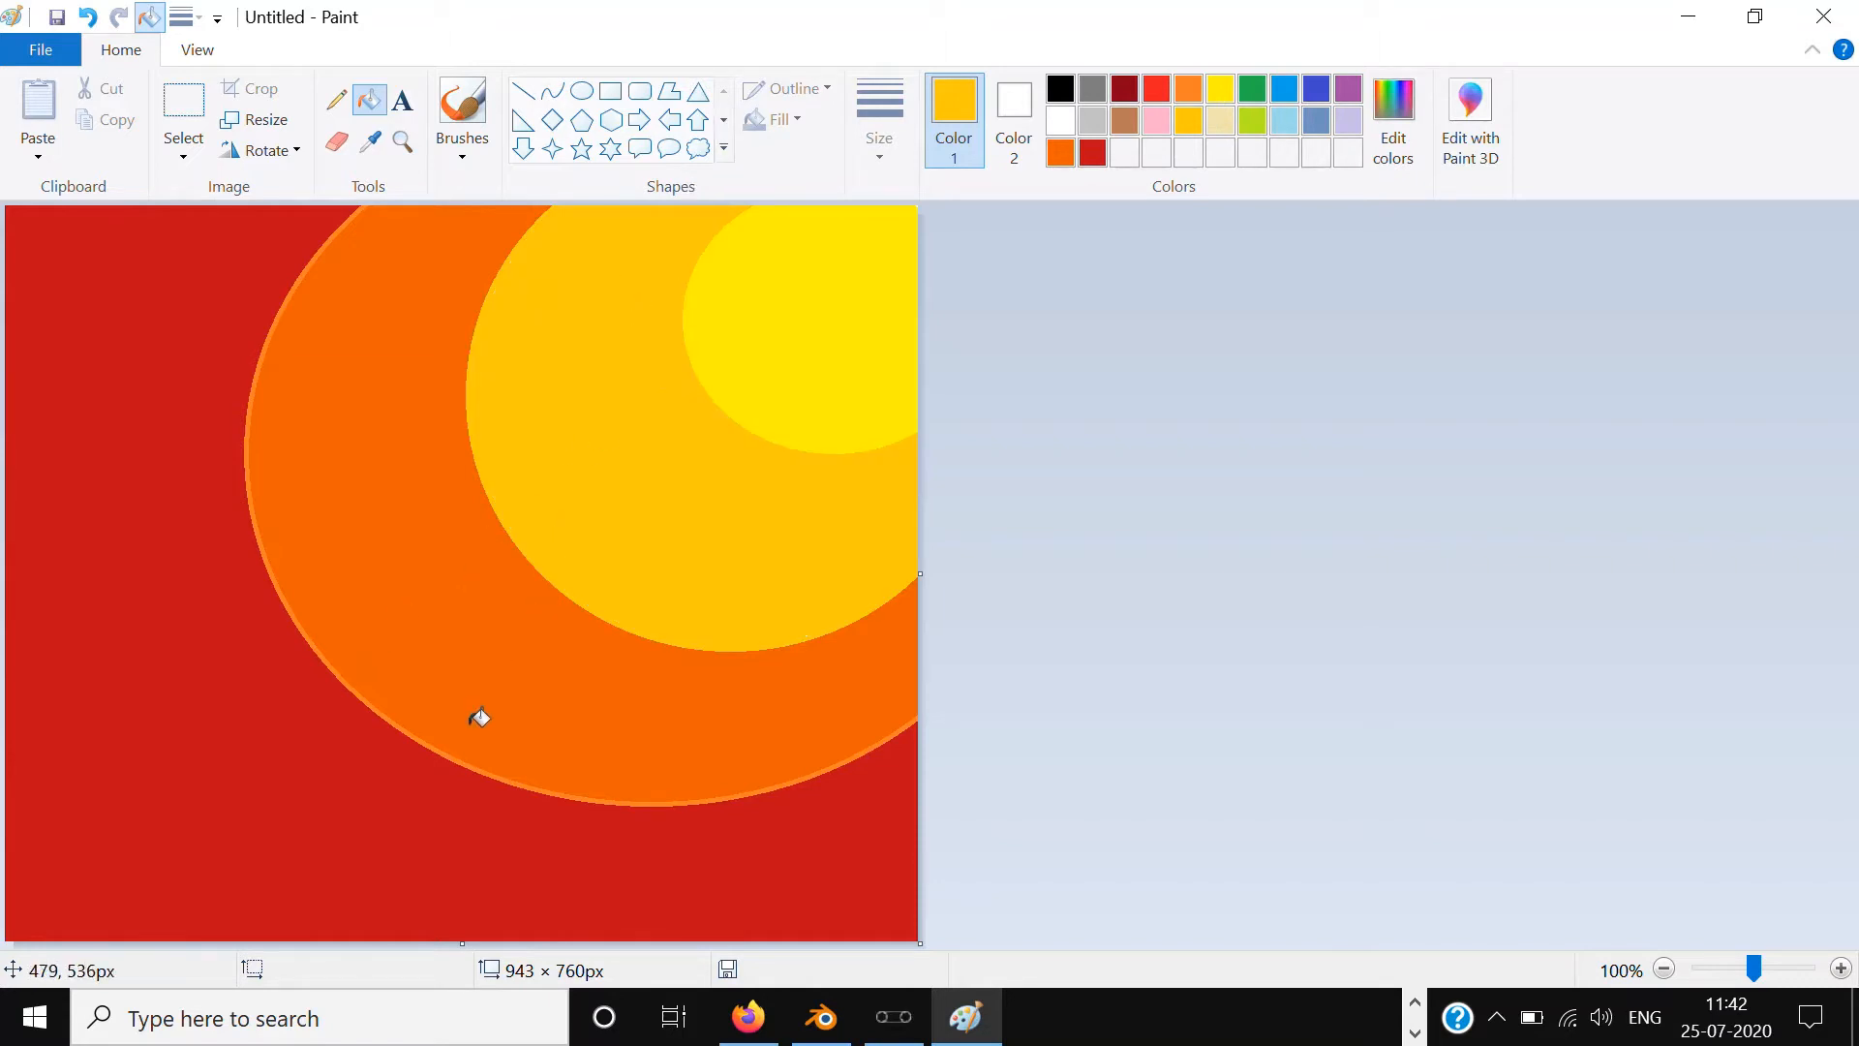
click(1092, 152)
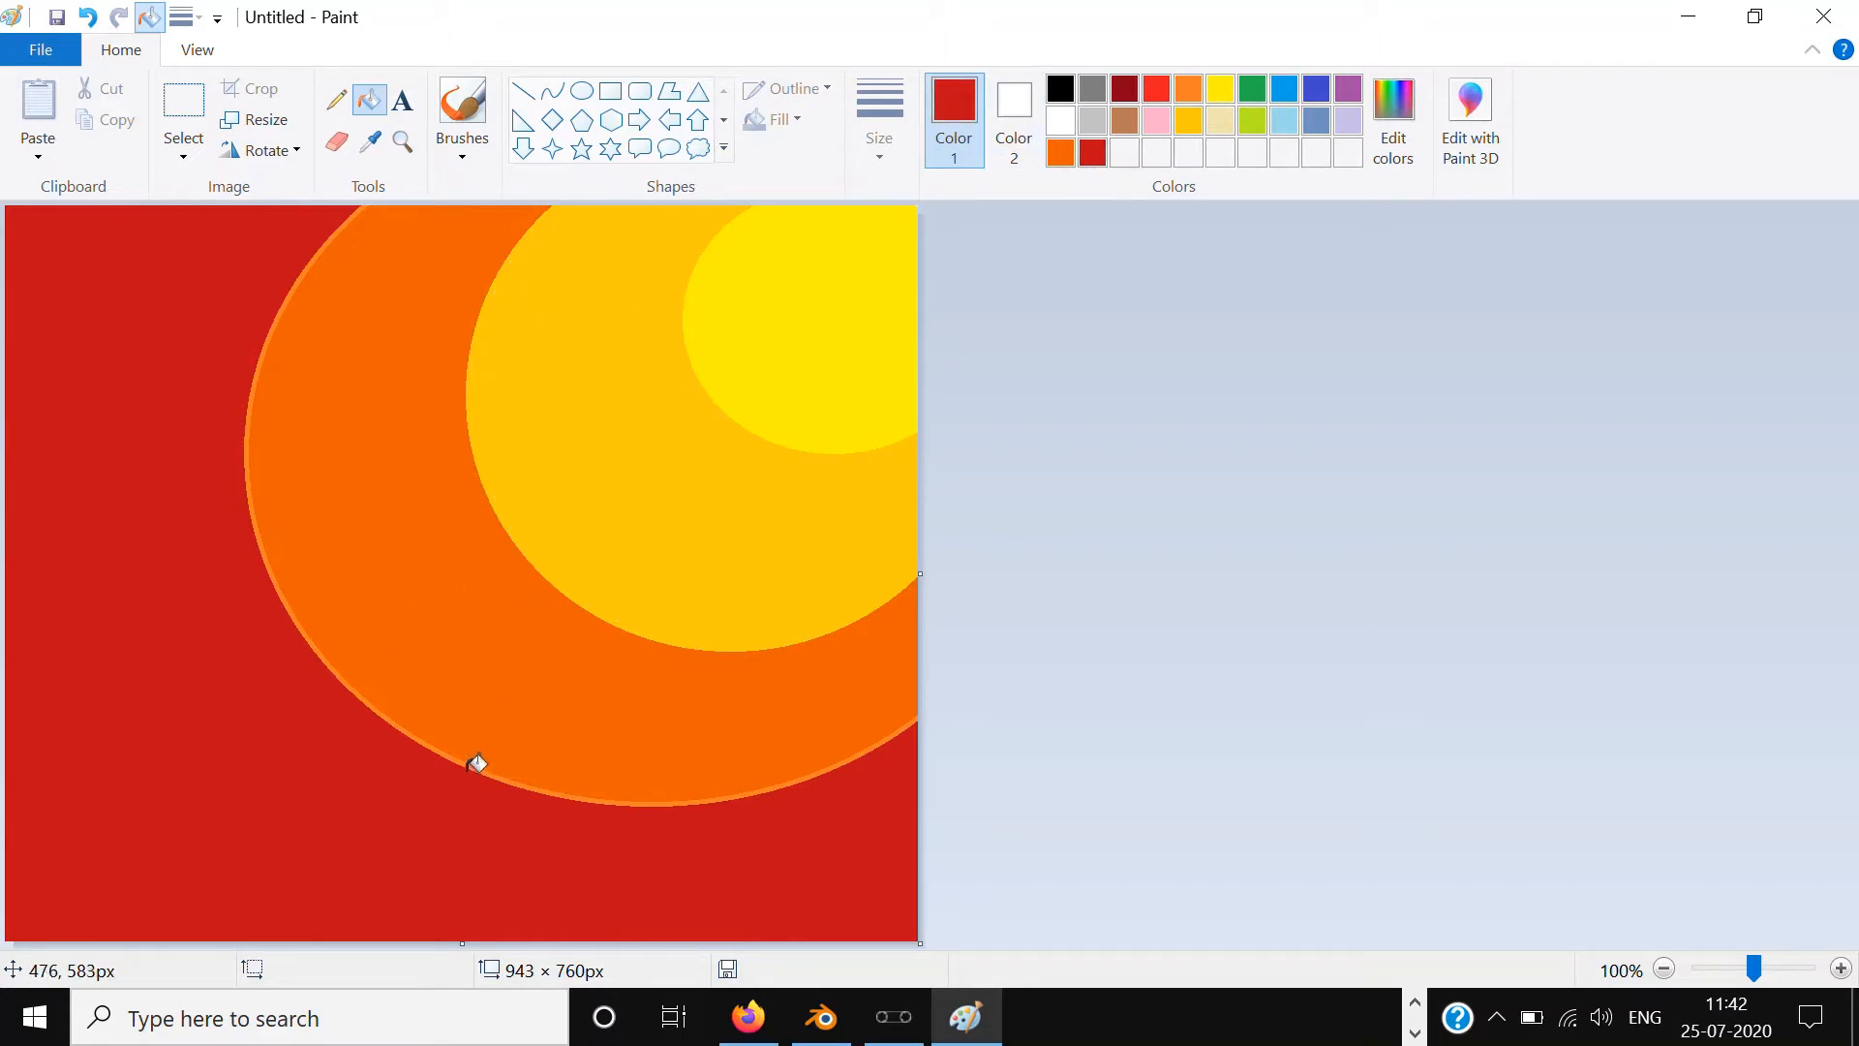
click(477, 763)
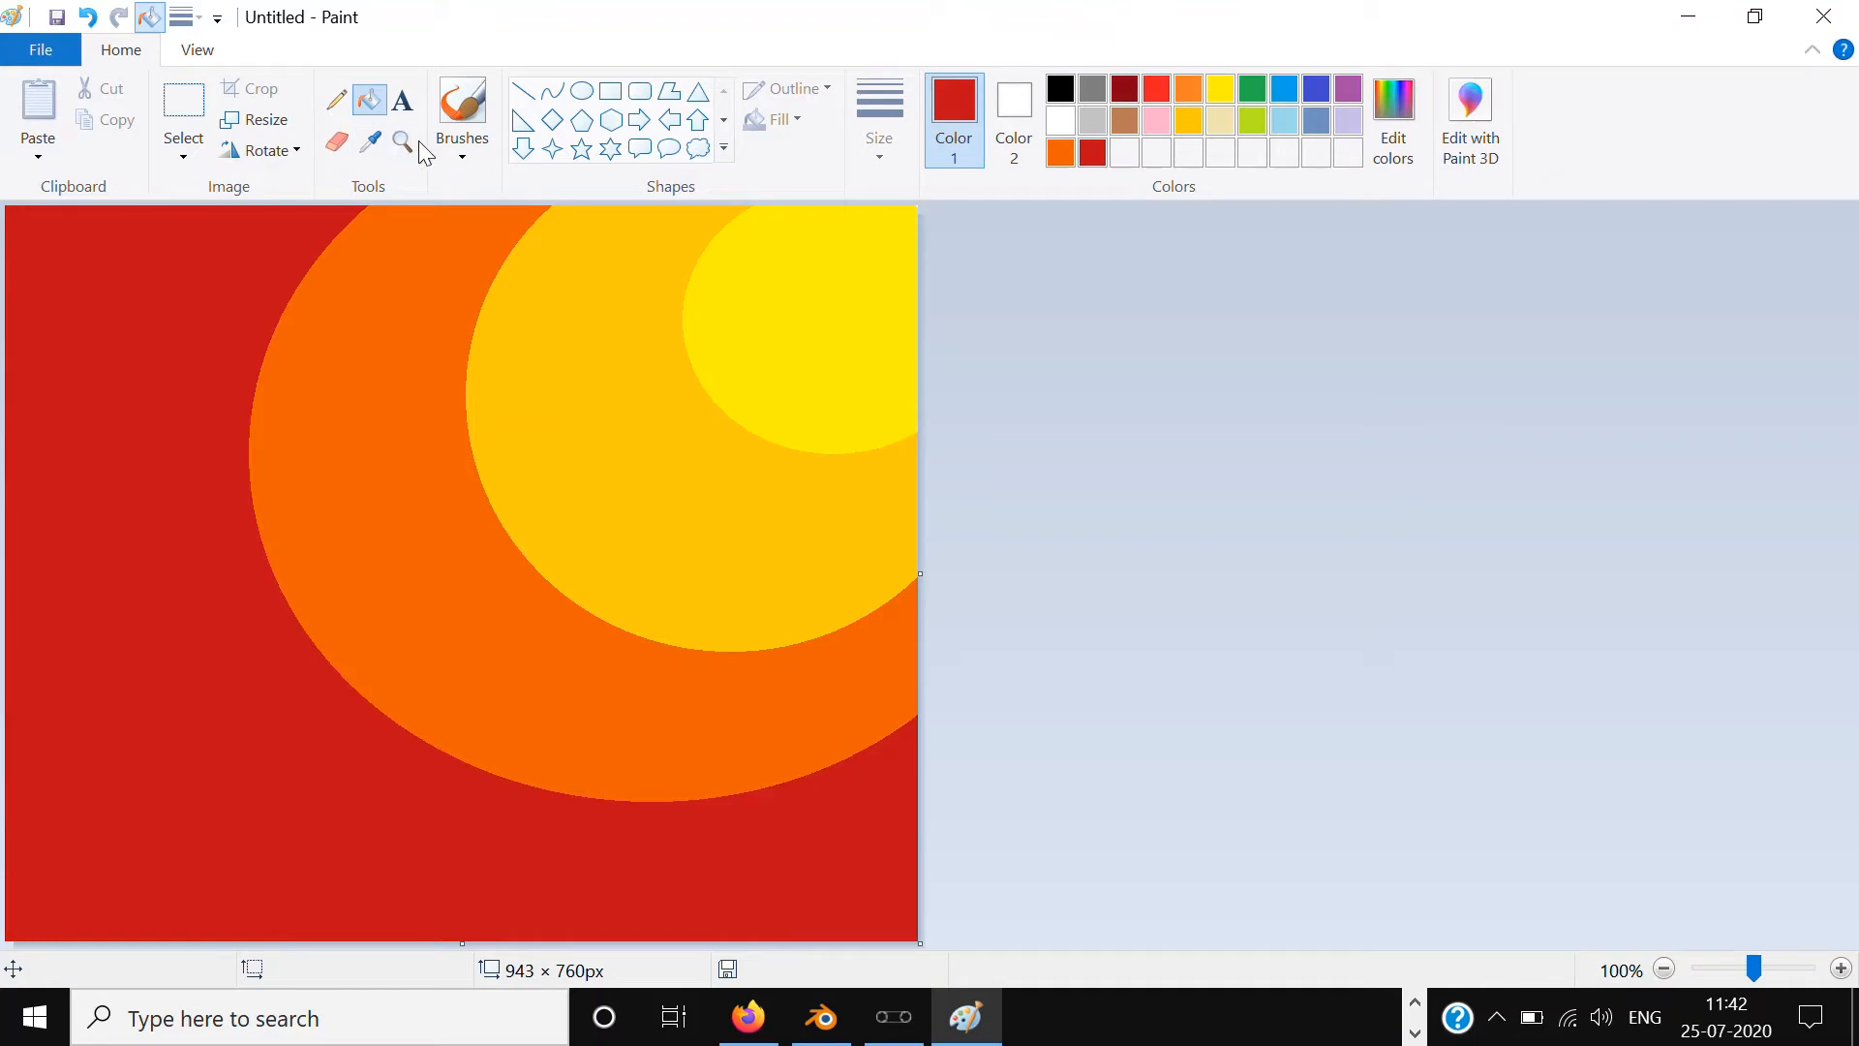
Step: Airbrush the custom red all along the outer edge of the orange ring to blend it into the red background
click(462, 145)
click(638, 198)
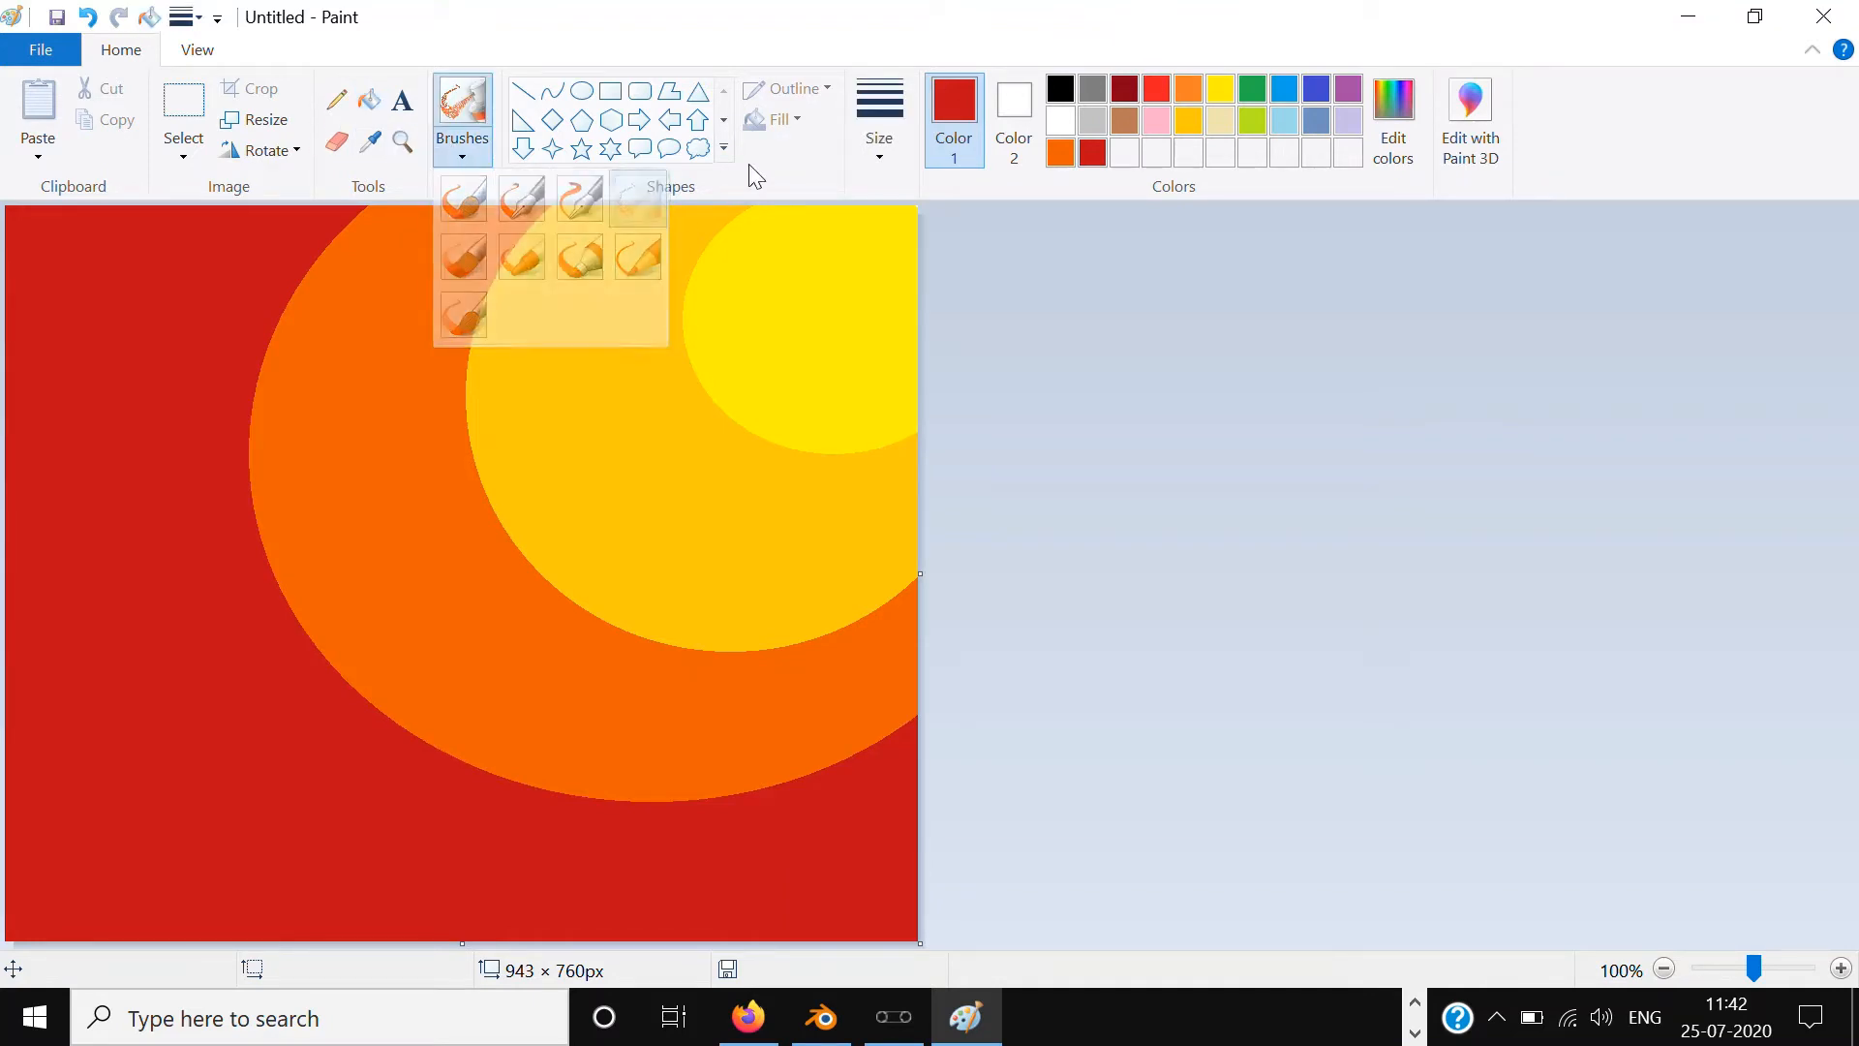
click(879, 125)
click(914, 364)
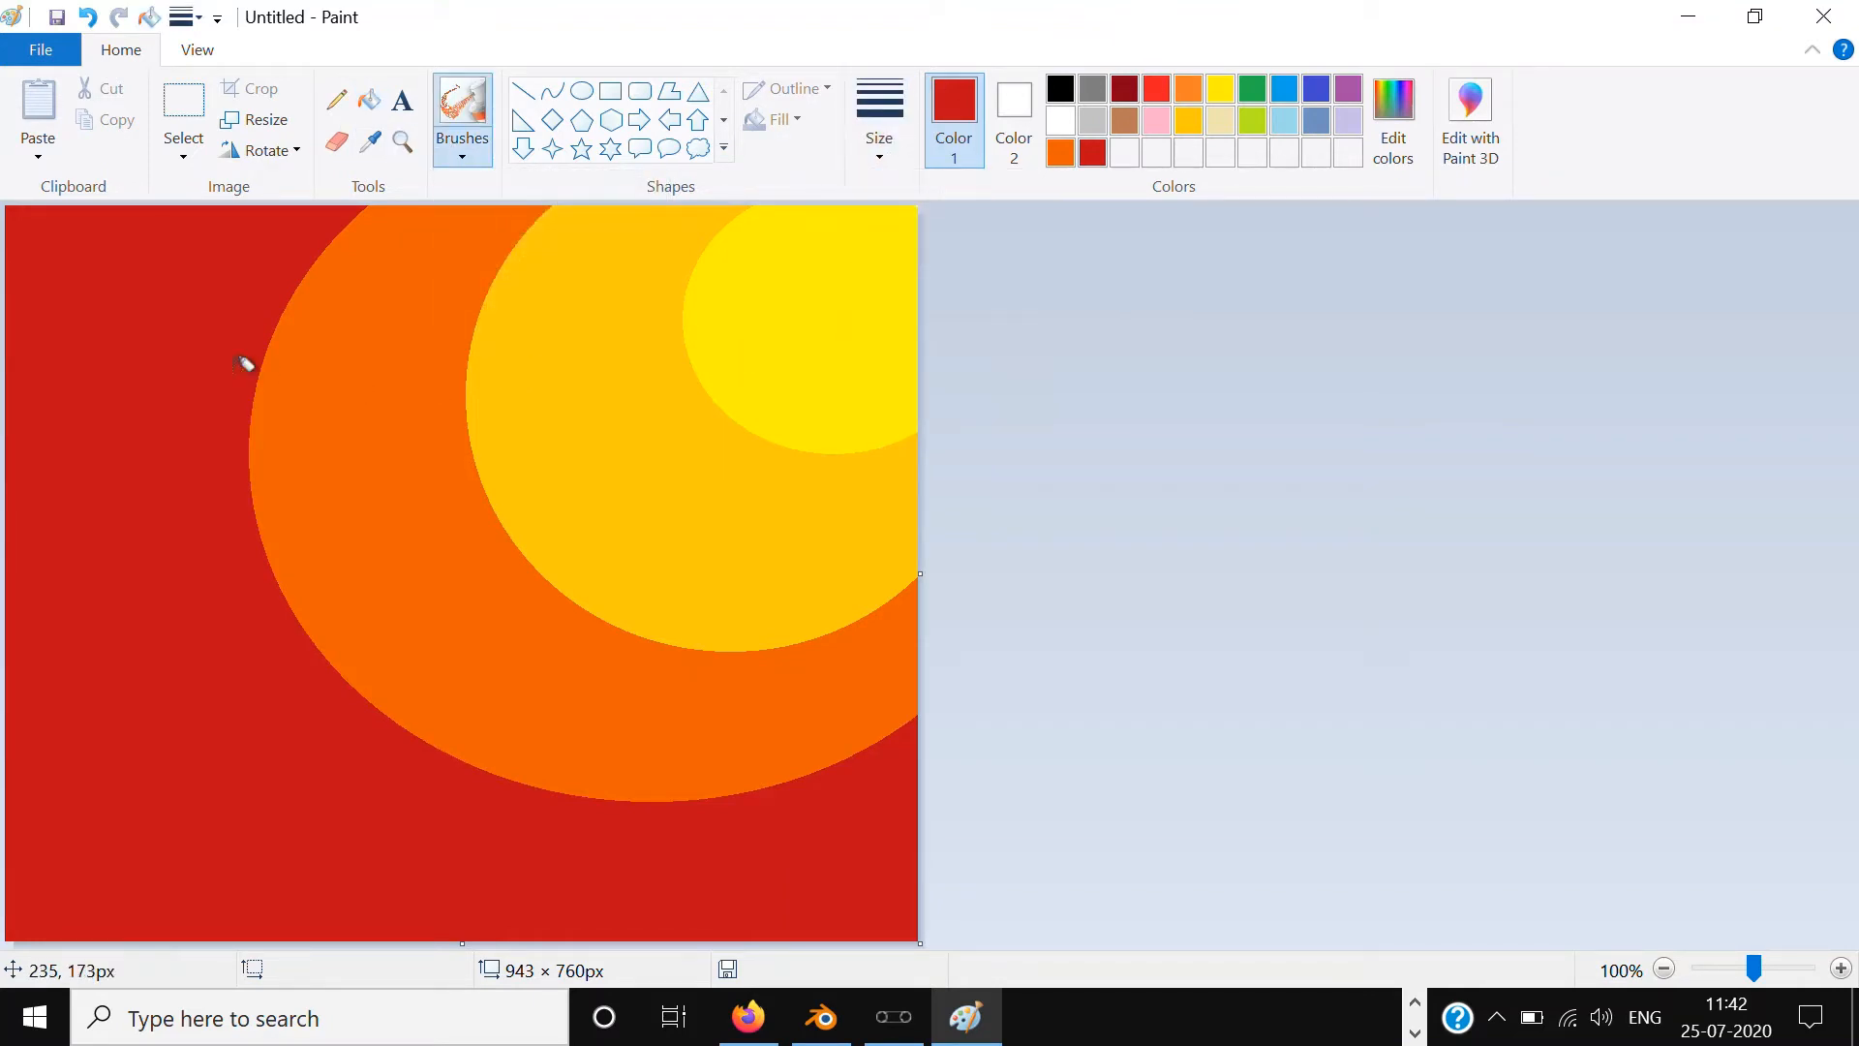
mouse_move(259, 388)
mouse_down()
mouse_move(325, 248)
mouse_move(292, 346)
mouse_move(318, 281)
mouse_move(309, 247)
mouse_move(272, 344)
mouse_move(310, 279)
mouse_move(353, 263)
mouse_move(326, 275)
mouse_move(360, 189)
mouse_up()
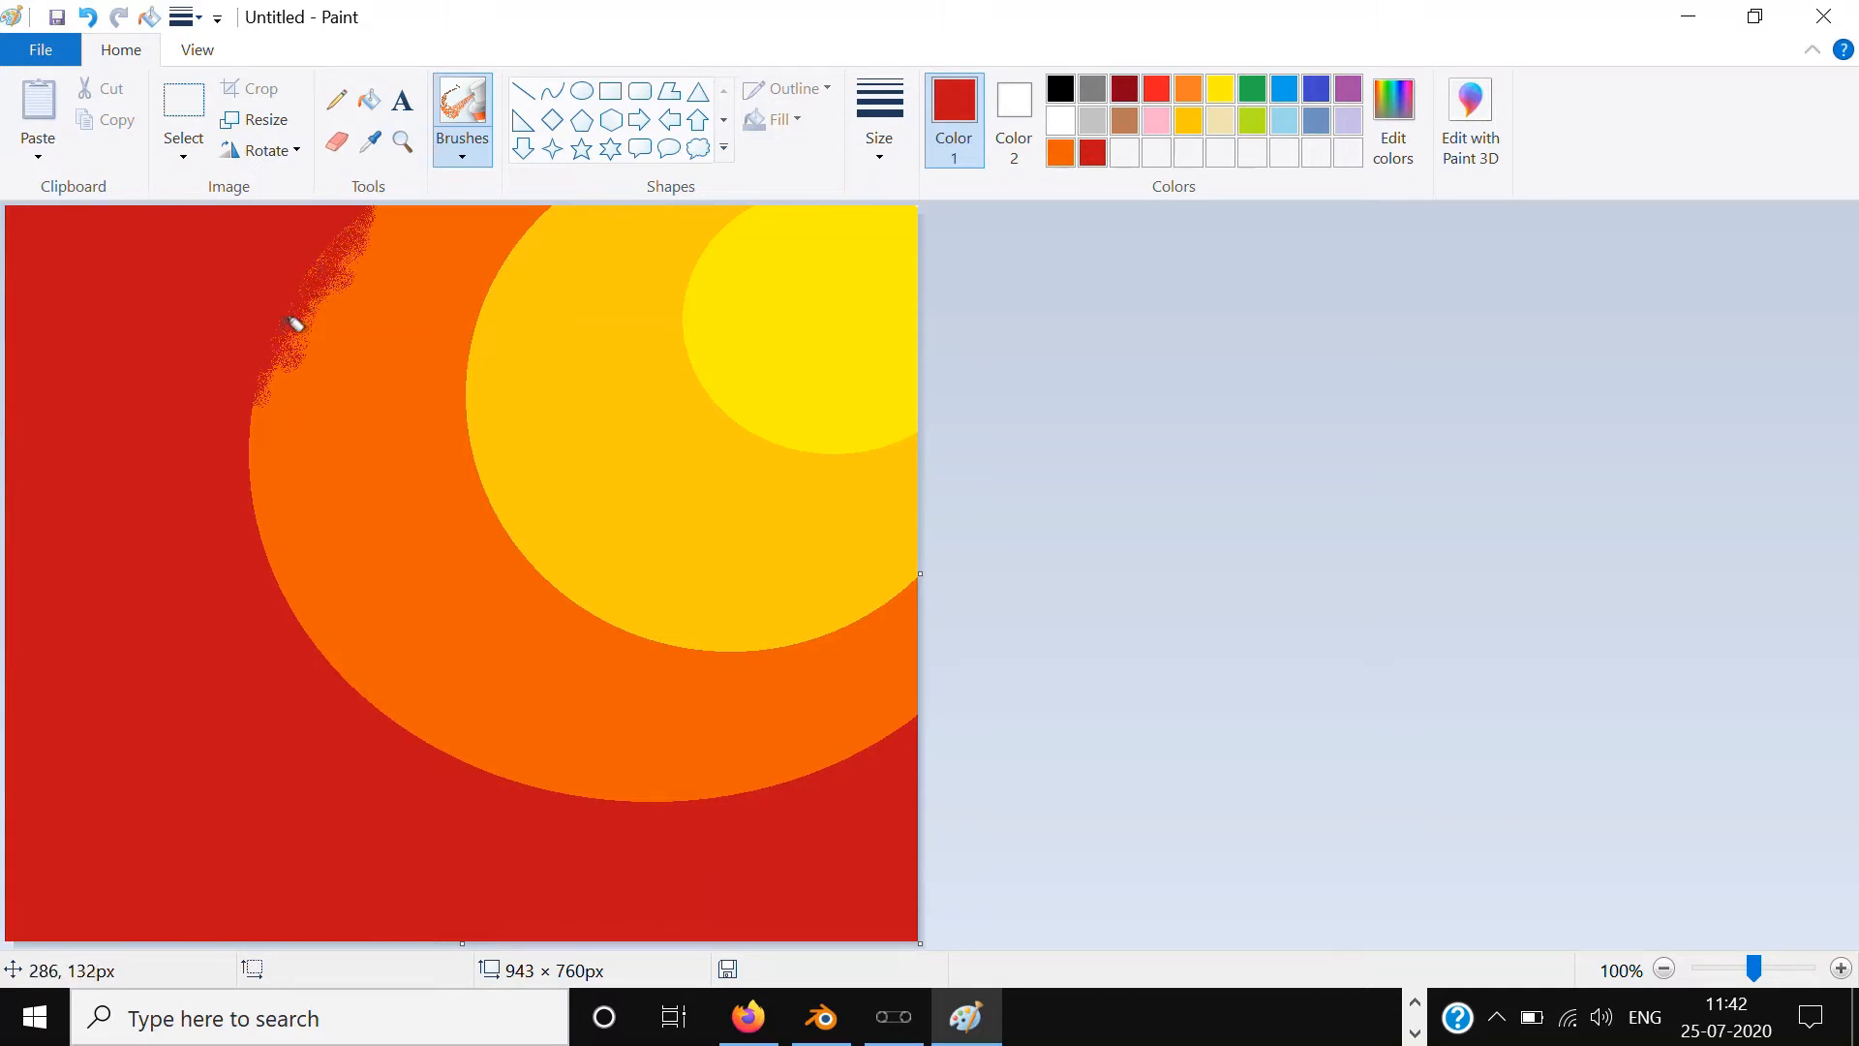
mouse_move(278, 421)
mouse_down()
mouse_move(244, 379)
mouse_move(239, 511)
mouse_move(241, 414)
mouse_move(276, 355)
mouse_move(254, 430)
mouse_move(283, 485)
mouse_up()
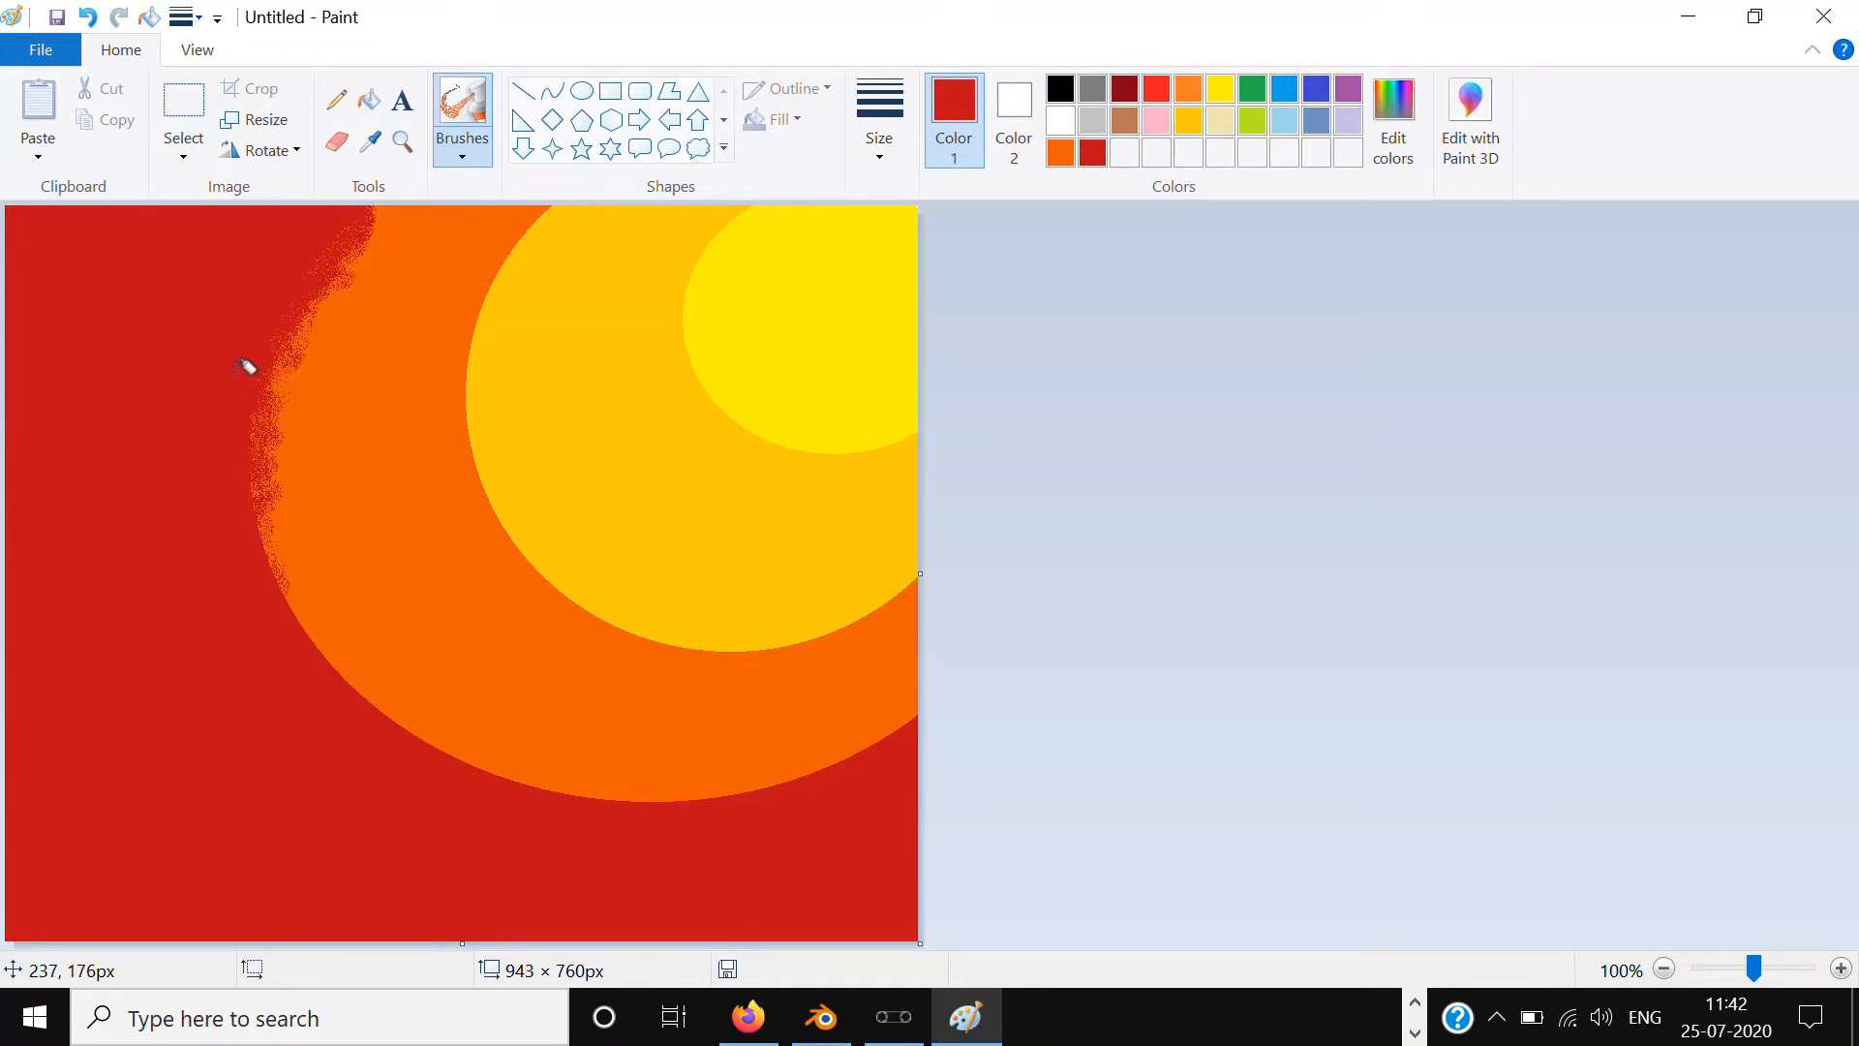
mouse_move(279, 390)
mouse_down()
mouse_move(260, 485)
mouse_move(283, 584)
mouse_move(260, 419)
mouse_move(278, 515)
mouse_move(297, 347)
mouse_move(352, 619)
mouse_move(385, 644)
mouse_up()
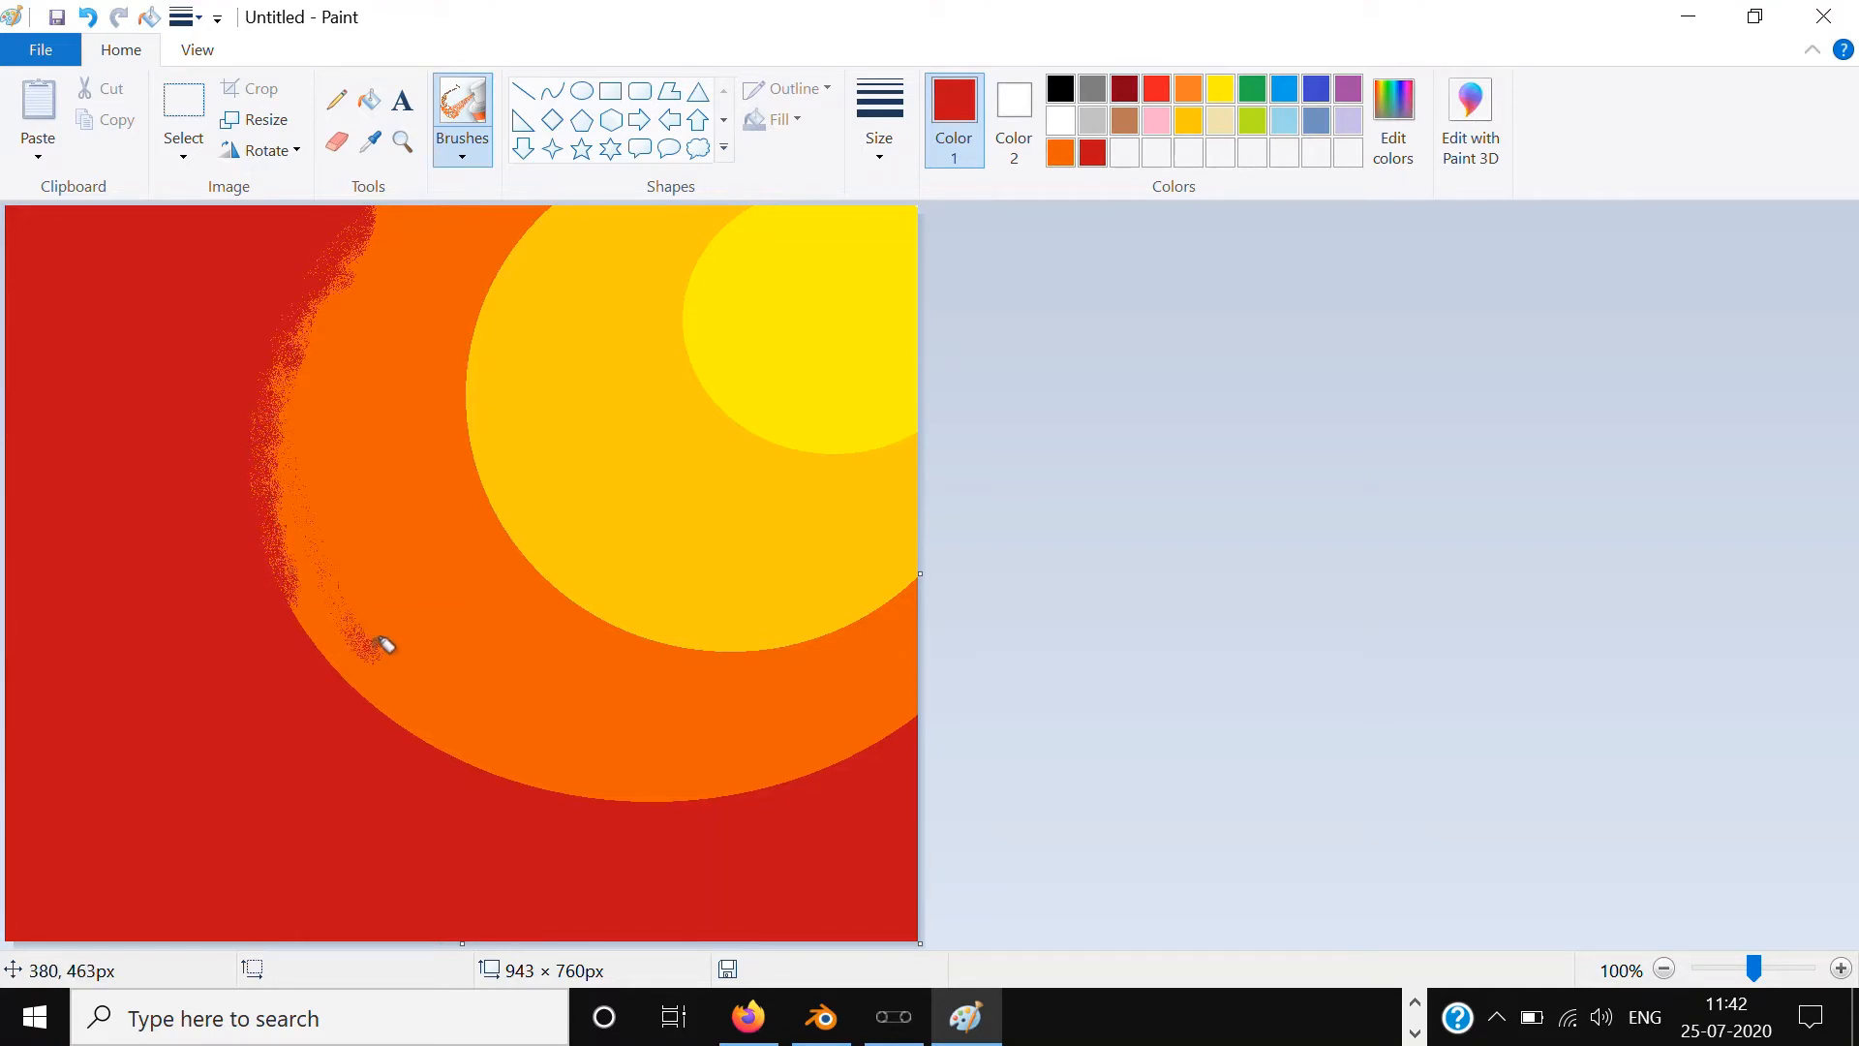
mouse_move(395, 726)
mouse_down()
mouse_move(315, 605)
mouse_move(367, 707)
mouse_up()
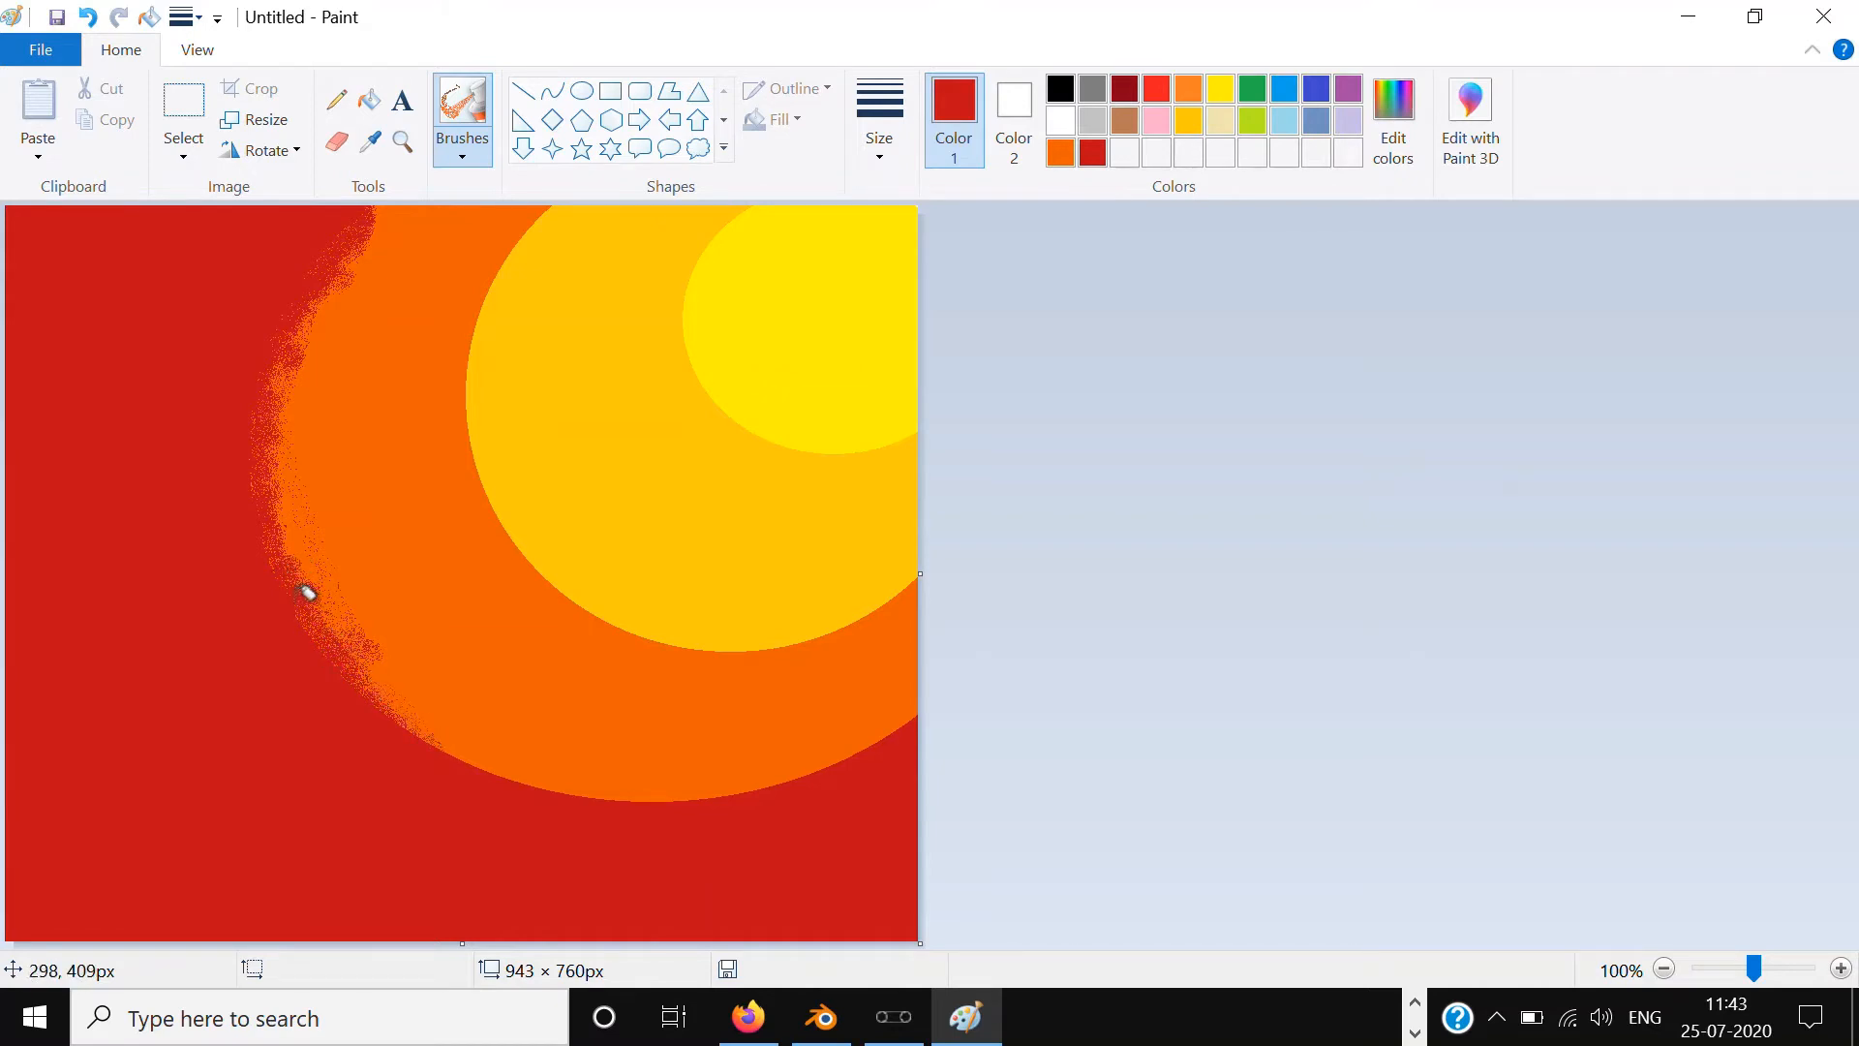
mouse_move(294, 602)
mouse_down()
mouse_move(457, 738)
mouse_move(418, 718)
mouse_move(566, 792)
mouse_up()
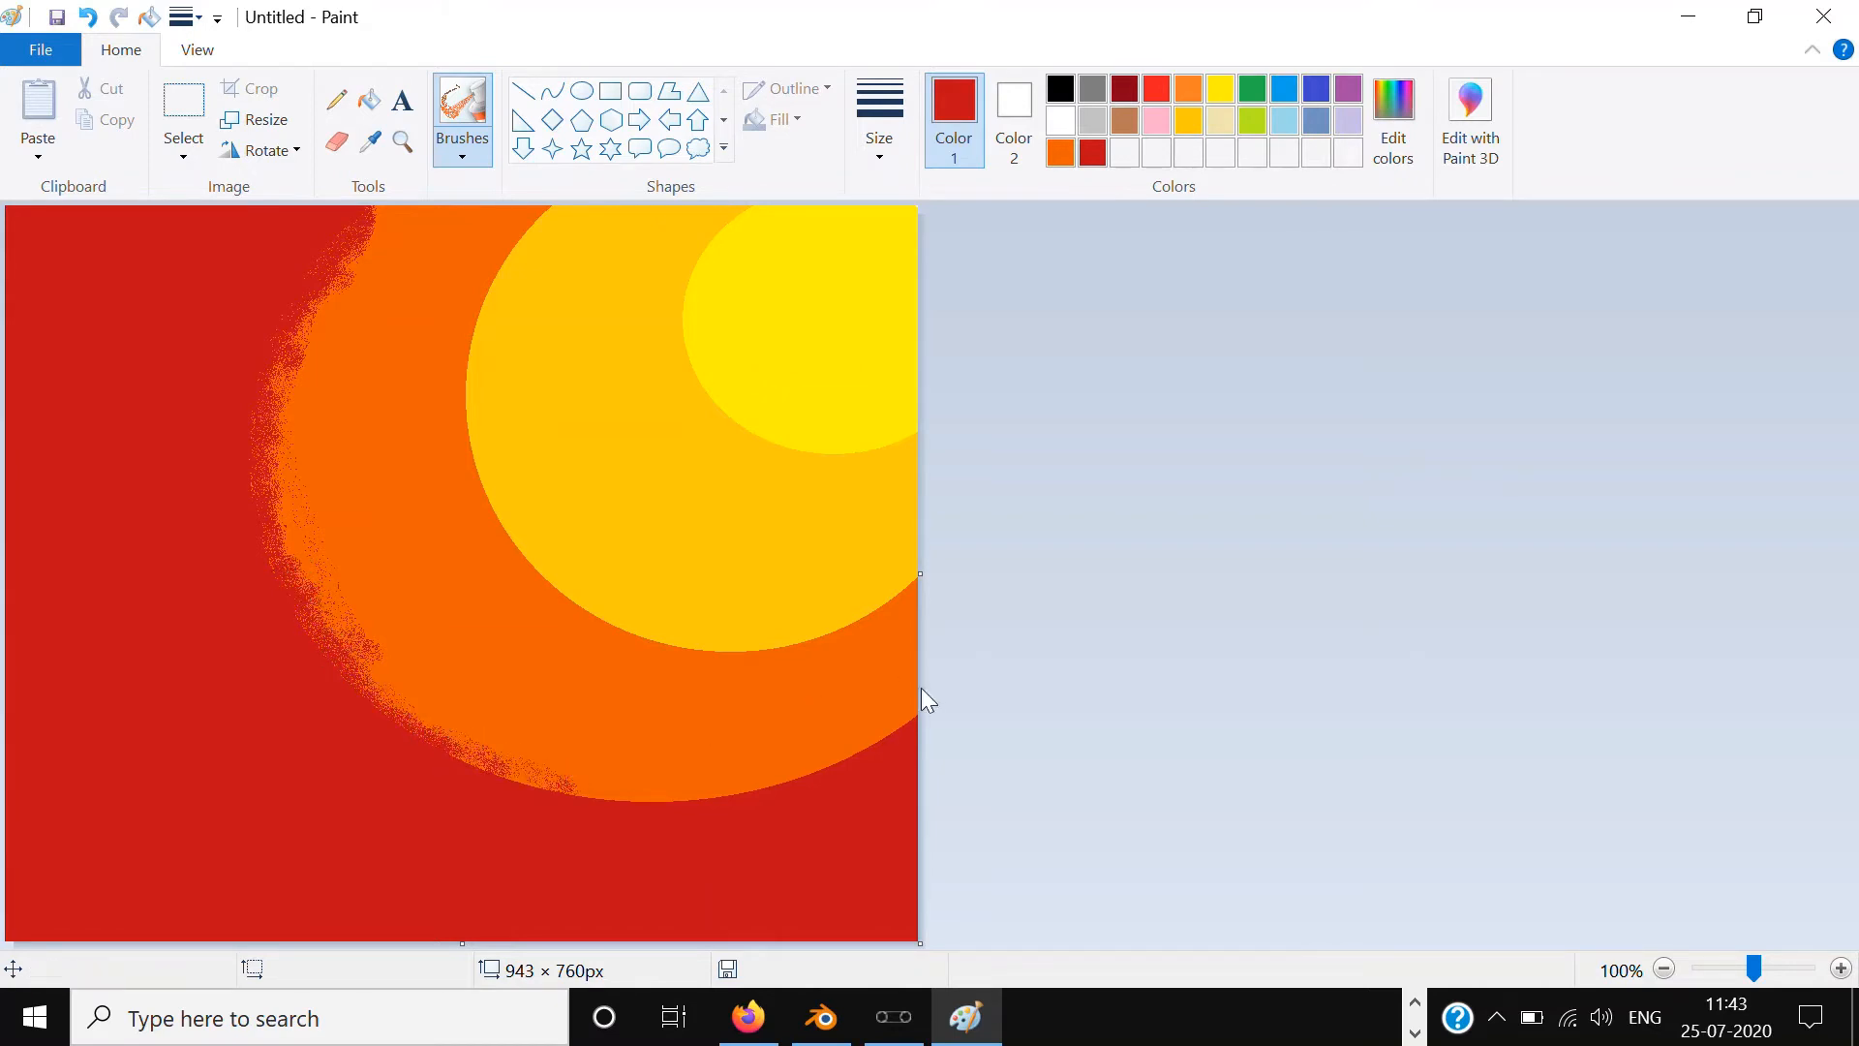
mouse_move(915, 697)
mouse_down()
mouse_move(947, 679)
mouse_move(858, 744)
mouse_move(932, 698)
mouse_move(626, 817)
mouse_move(578, 798)
mouse_move(879, 747)
mouse_move(512, 816)
mouse_move(785, 748)
mouse_move(497, 791)
mouse_move(706, 761)
mouse_move(577, 752)
mouse_move(695, 768)
mouse_up()
drag(475, 762, 561, 796)
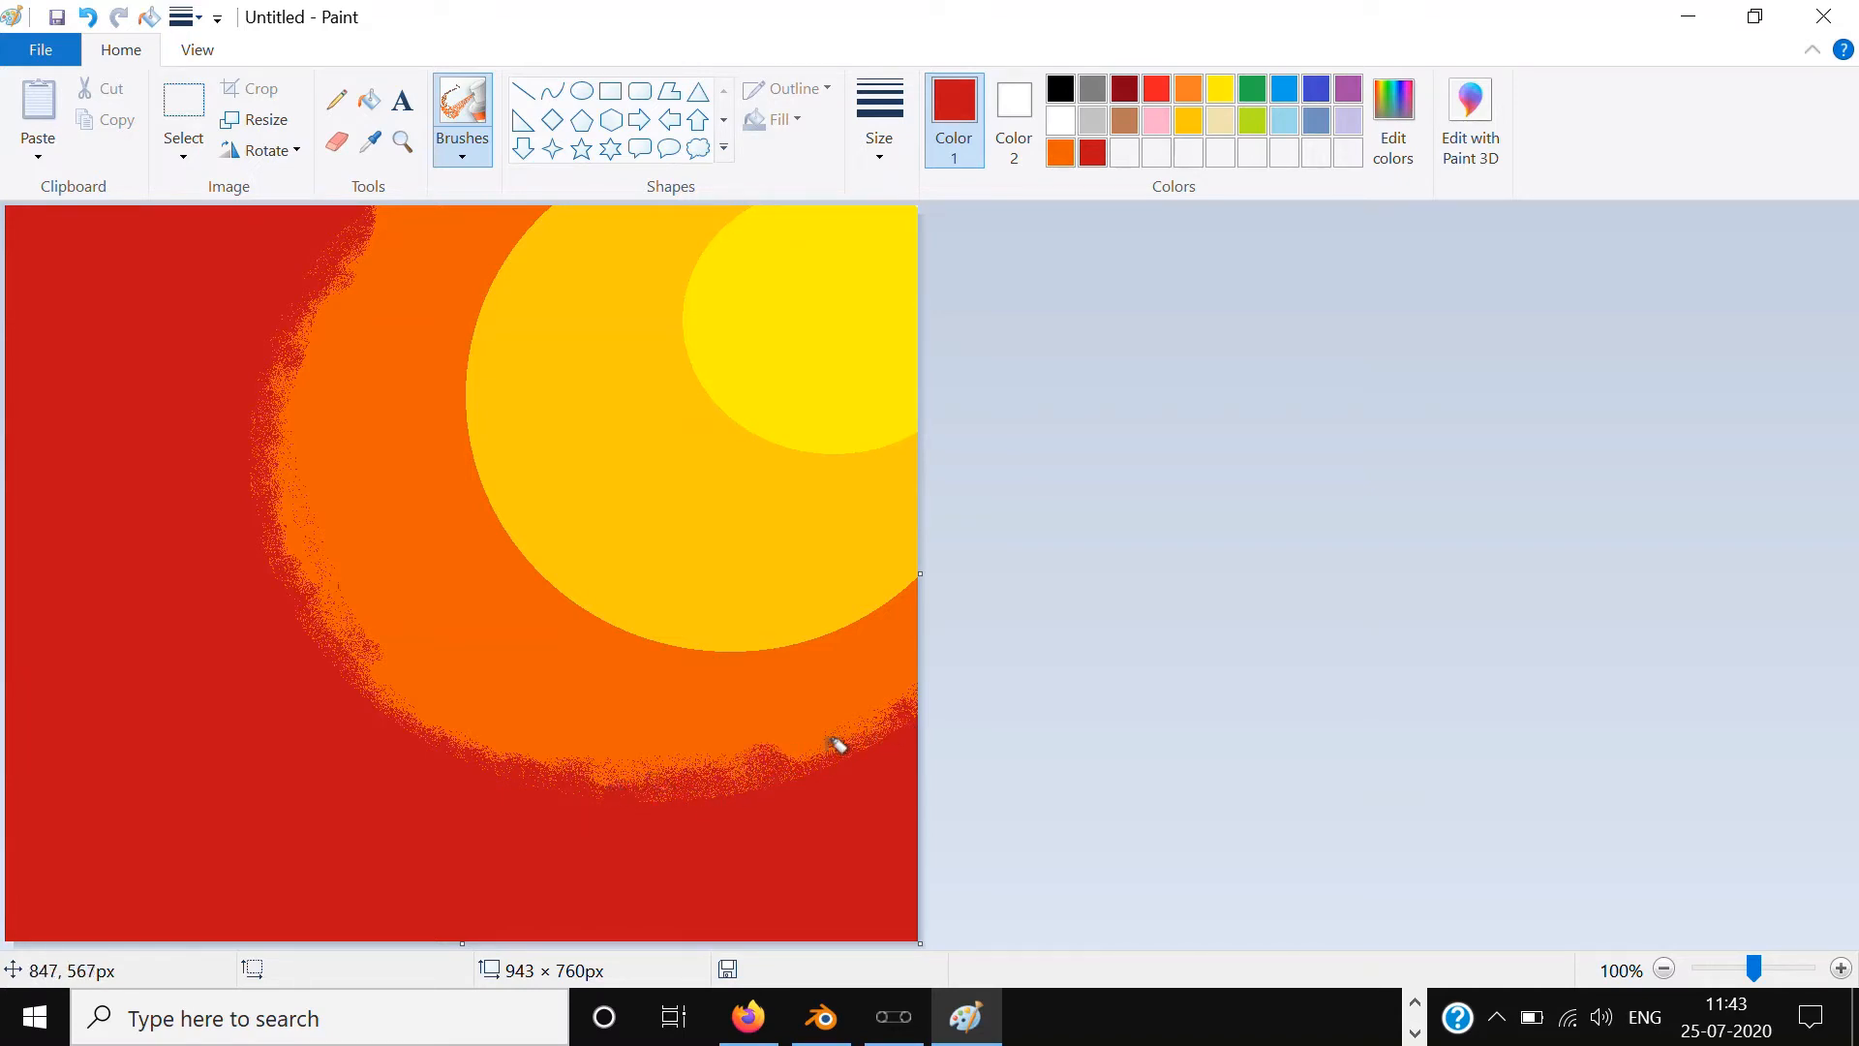
mouse_move(649, 765)
mouse_down()
mouse_move(535, 750)
mouse_move(372, 666)
mouse_move(586, 759)
mouse_move(391, 656)
mouse_move(352, 606)
mouse_move(297, 395)
mouse_move(336, 358)
mouse_move(350, 613)
mouse_move(285, 333)
mouse_move(312, 401)
mouse_move(391, 243)
mouse_move(326, 360)
mouse_move(358, 265)
mouse_move(326, 470)
mouse_move(426, 612)
mouse_move(546, 706)
mouse_move(315, 527)
mouse_move(384, 612)
mouse_move(325, 516)
mouse_move(557, 708)
mouse_up()
mouse_move(864, 743)
mouse_down()
mouse_move(541, 739)
mouse_move(401, 669)
mouse_move(387, 620)
mouse_move(621, 736)
mouse_move(565, 712)
mouse_move(809, 708)
mouse_move(648, 746)
mouse_move(741, 733)
mouse_move(892, 654)
mouse_move(783, 753)
mouse_move(878, 699)
mouse_move(764, 826)
mouse_up()
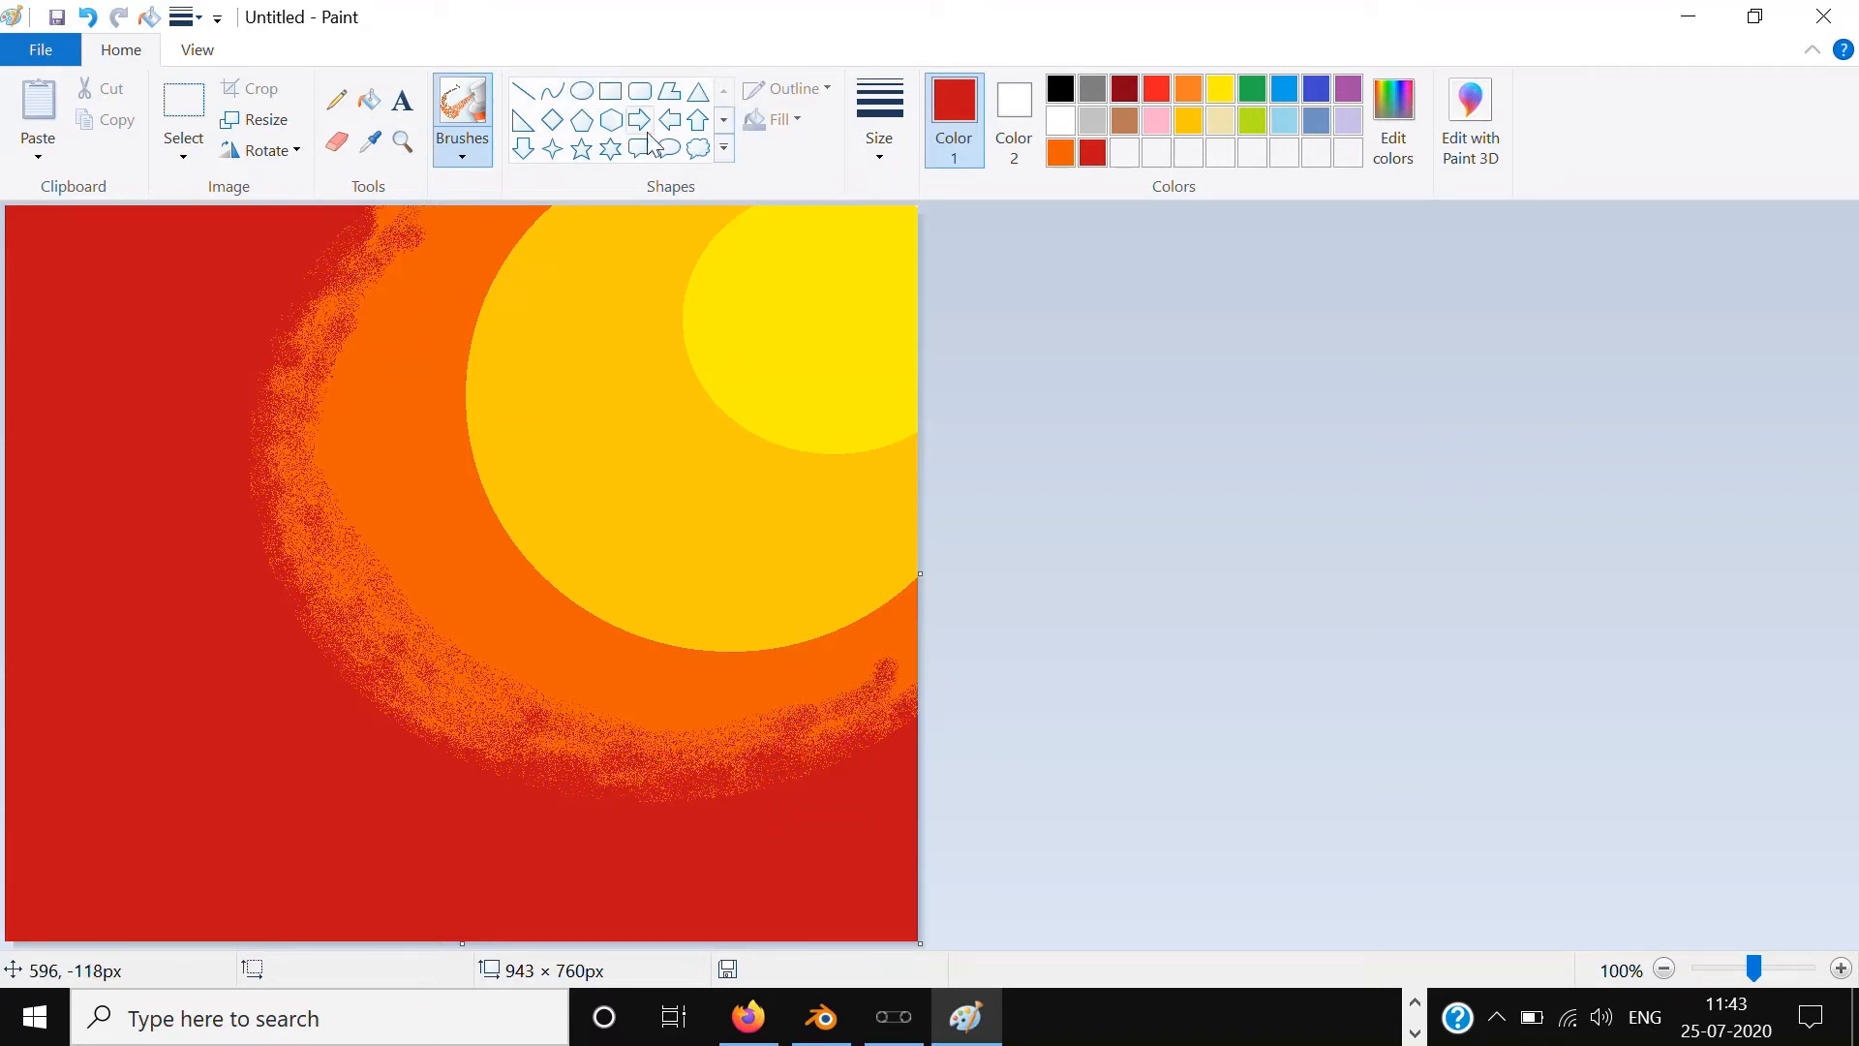
Step: Airbrush the custom orange along the gold ellipse's edge and over part of the boundary between the red background and orange ring
click(1065, 155)
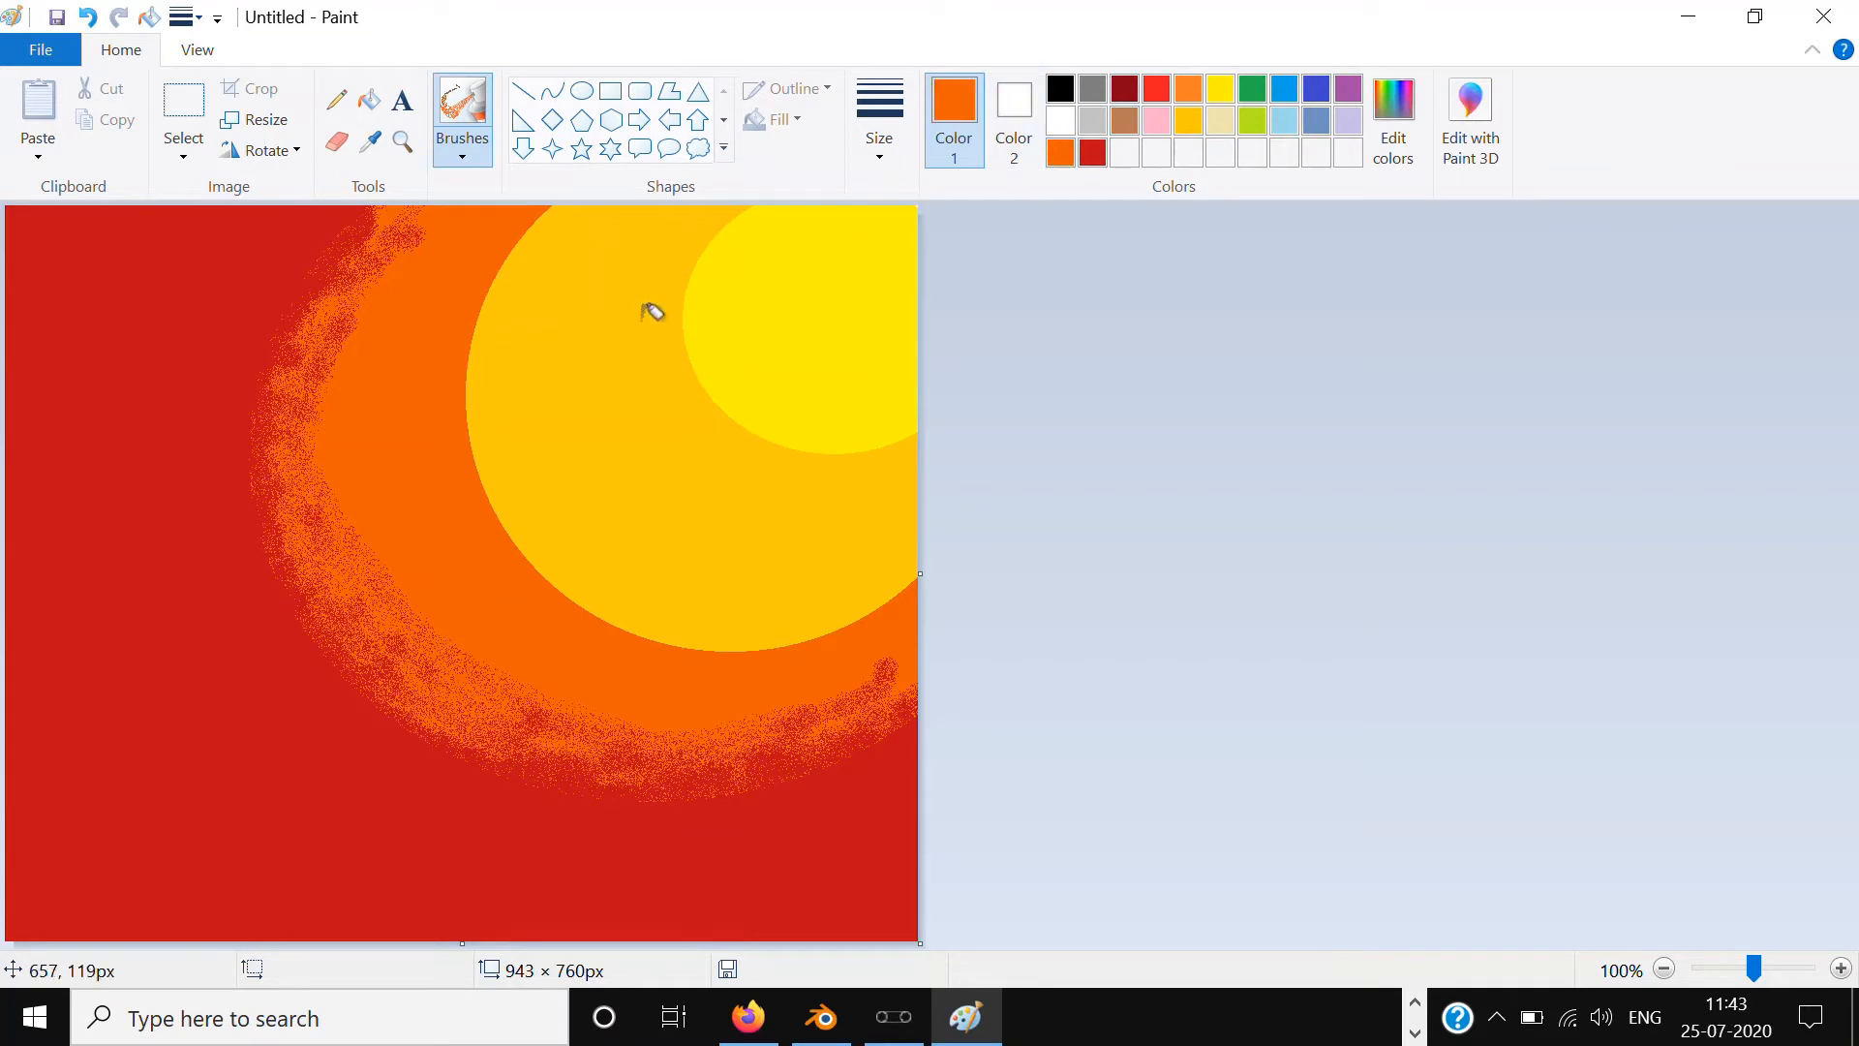
mouse_move(518, 250)
mouse_down()
mouse_move(549, 193)
mouse_move(488, 290)
mouse_move(581, 172)
mouse_move(513, 279)
mouse_move(516, 237)
mouse_move(479, 327)
mouse_move(563, 202)
mouse_move(483, 360)
mouse_move(490, 298)
mouse_move(469, 426)
mouse_move(500, 267)
mouse_move(463, 449)
mouse_up()
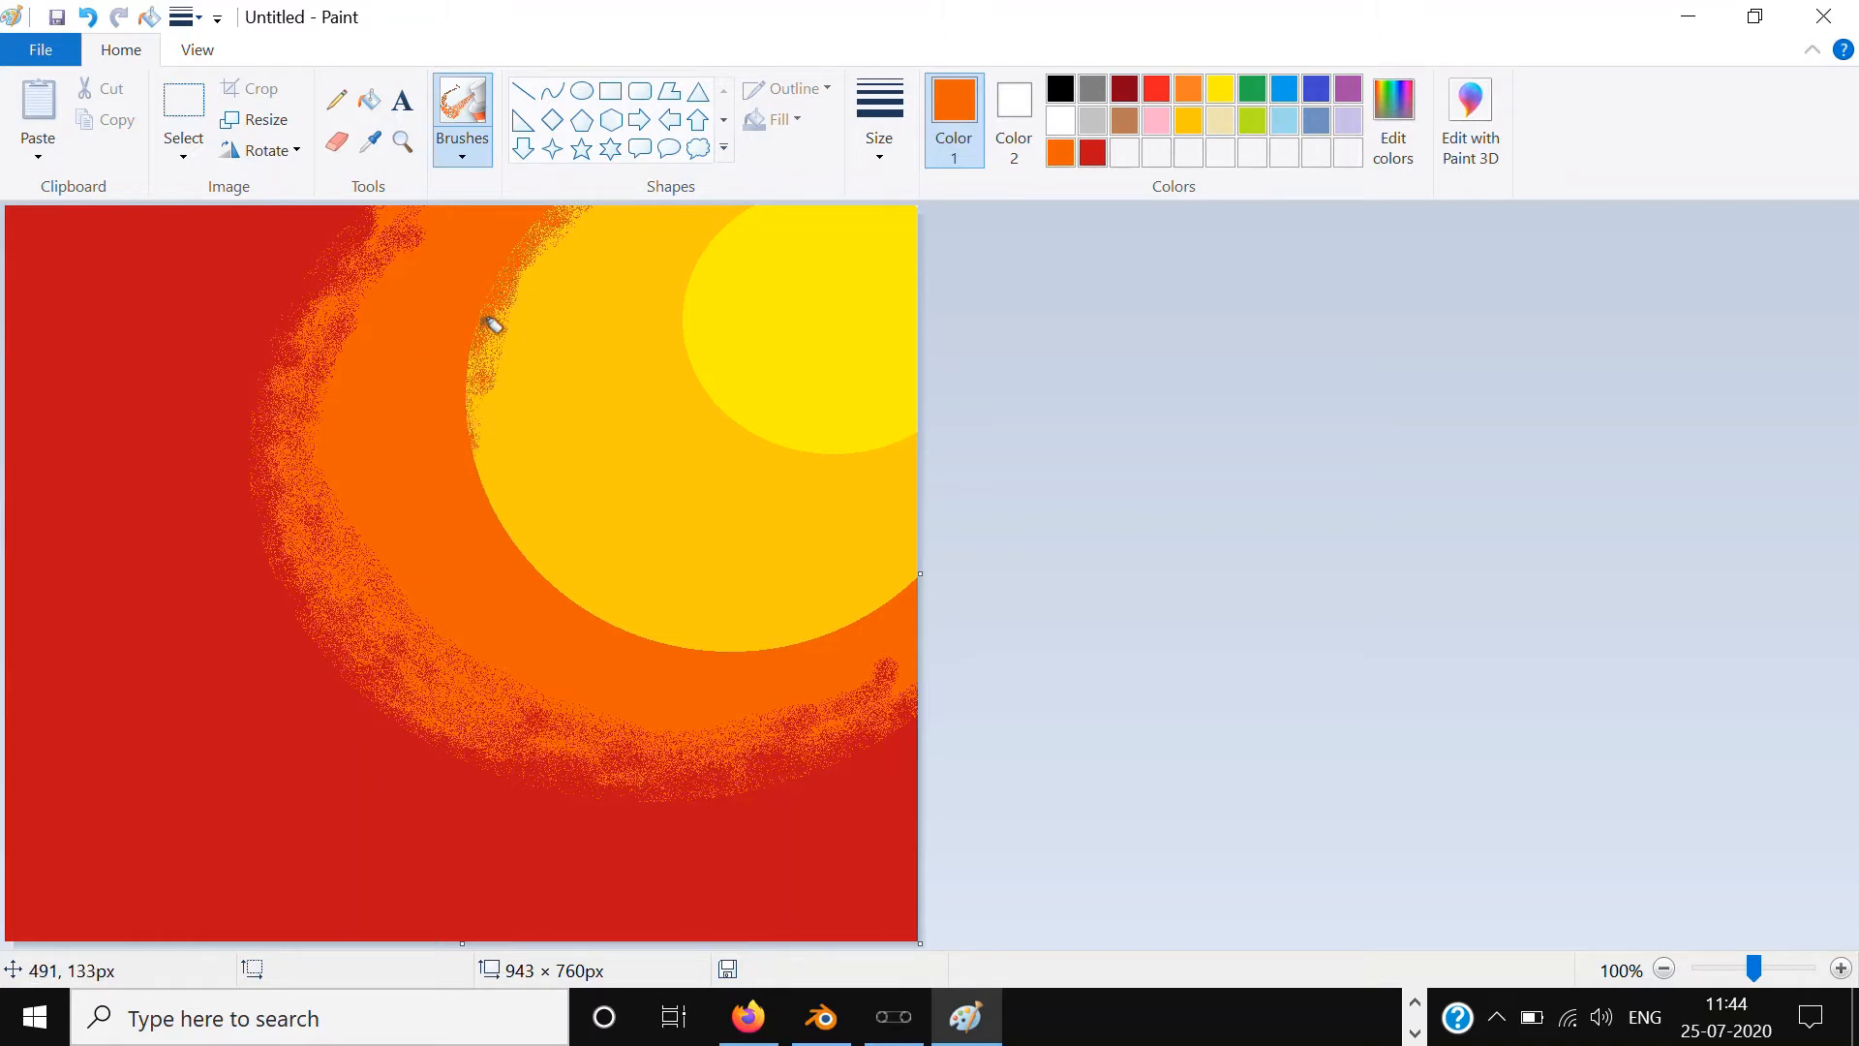
mouse_move(489, 325)
mouse_down()
mouse_move(490, 400)
mouse_move(481, 313)
mouse_move(481, 460)
mouse_move(463, 309)
mouse_move(482, 440)
mouse_move(481, 336)
mouse_move(485, 428)
mouse_move(477, 316)
mouse_move(480, 480)
mouse_move(513, 246)
mouse_move(503, 433)
mouse_move(552, 551)
mouse_move(503, 483)
mouse_move(550, 567)
mouse_move(472, 396)
mouse_move(529, 518)
mouse_up()
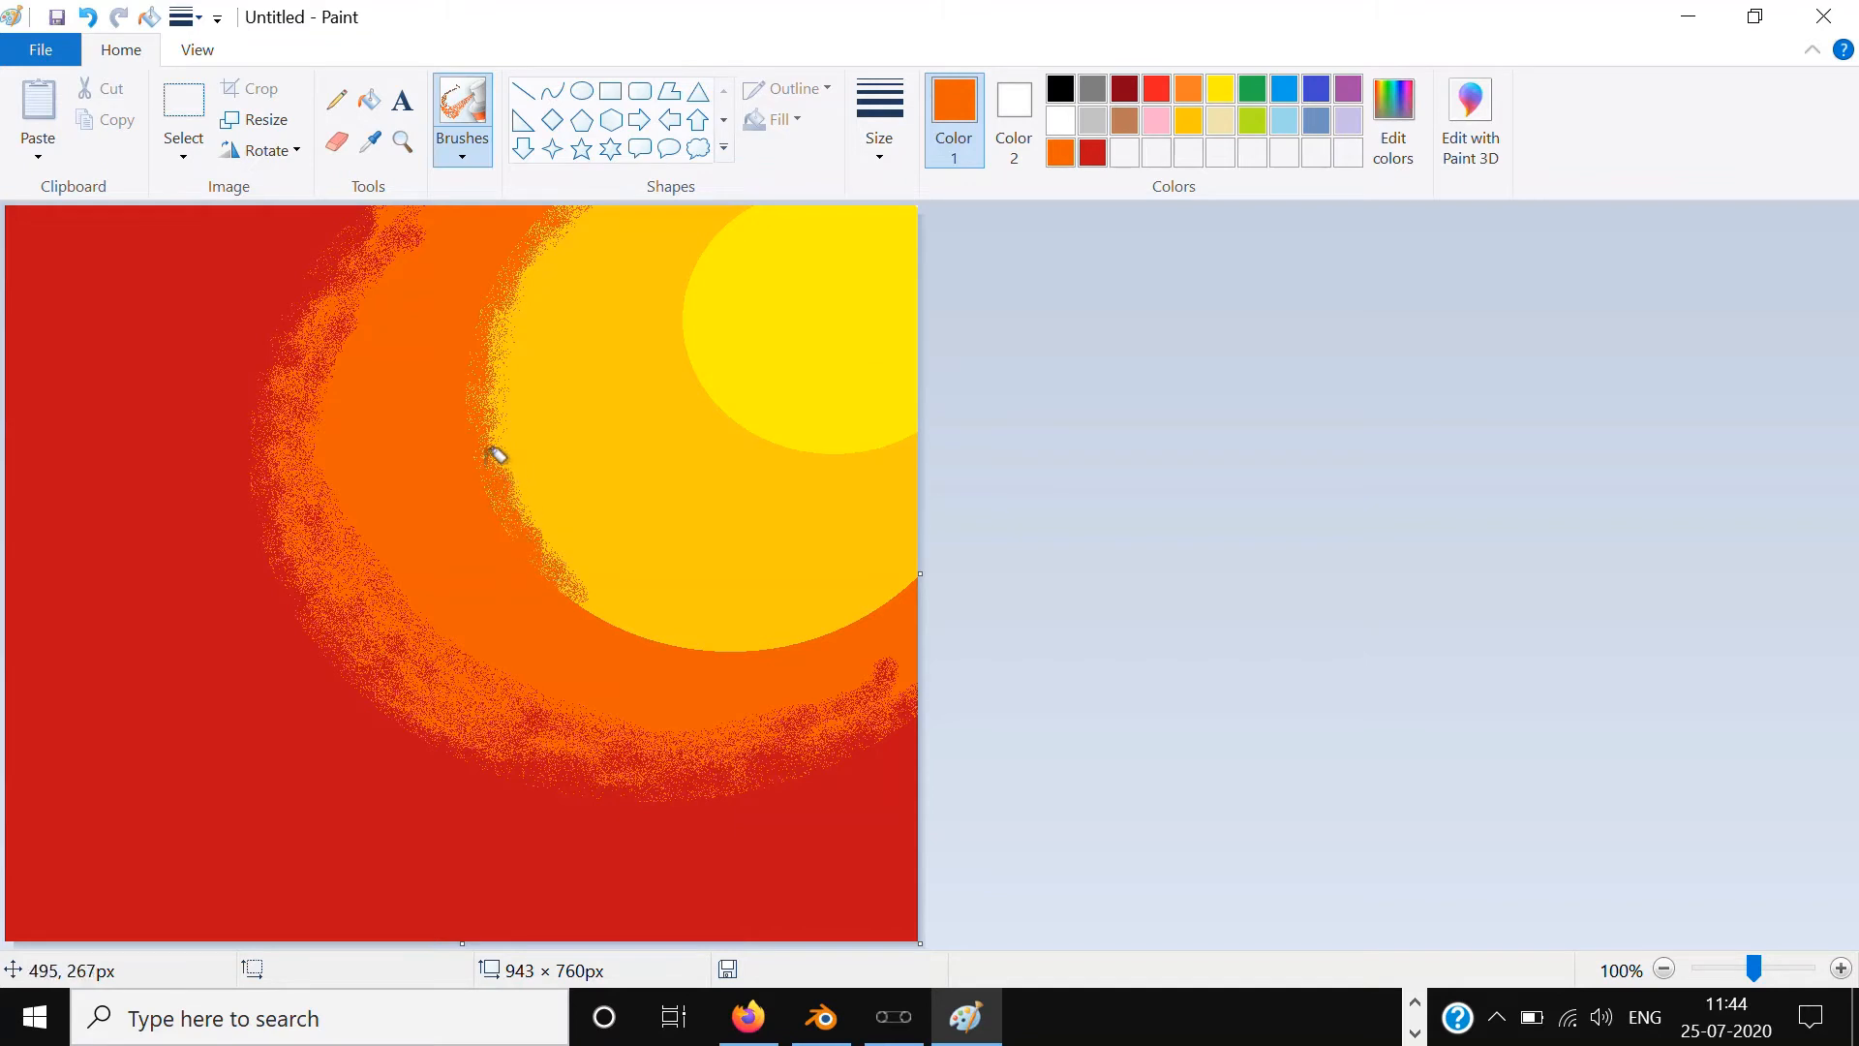
mouse_move(542, 560)
mouse_down()
mouse_move(639, 619)
mouse_move(903, 609)
mouse_move(776, 623)
mouse_move(924, 559)
mouse_move(826, 624)
mouse_move(899, 572)
mouse_move(765, 625)
mouse_move(588, 613)
mouse_move(623, 600)
mouse_move(738, 627)
mouse_move(489, 556)
mouse_move(571, 576)
mouse_move(550, 543)
mouse_move(644, 625)
mouse_move(534, 553)
mouse_move(778, 627)
mouse_move(648, 613)
mouse_move(685, 629)
mouse_move(802, 632)
mouse_move(884, 596)
mouse_move(777, 645)
mouse_up()
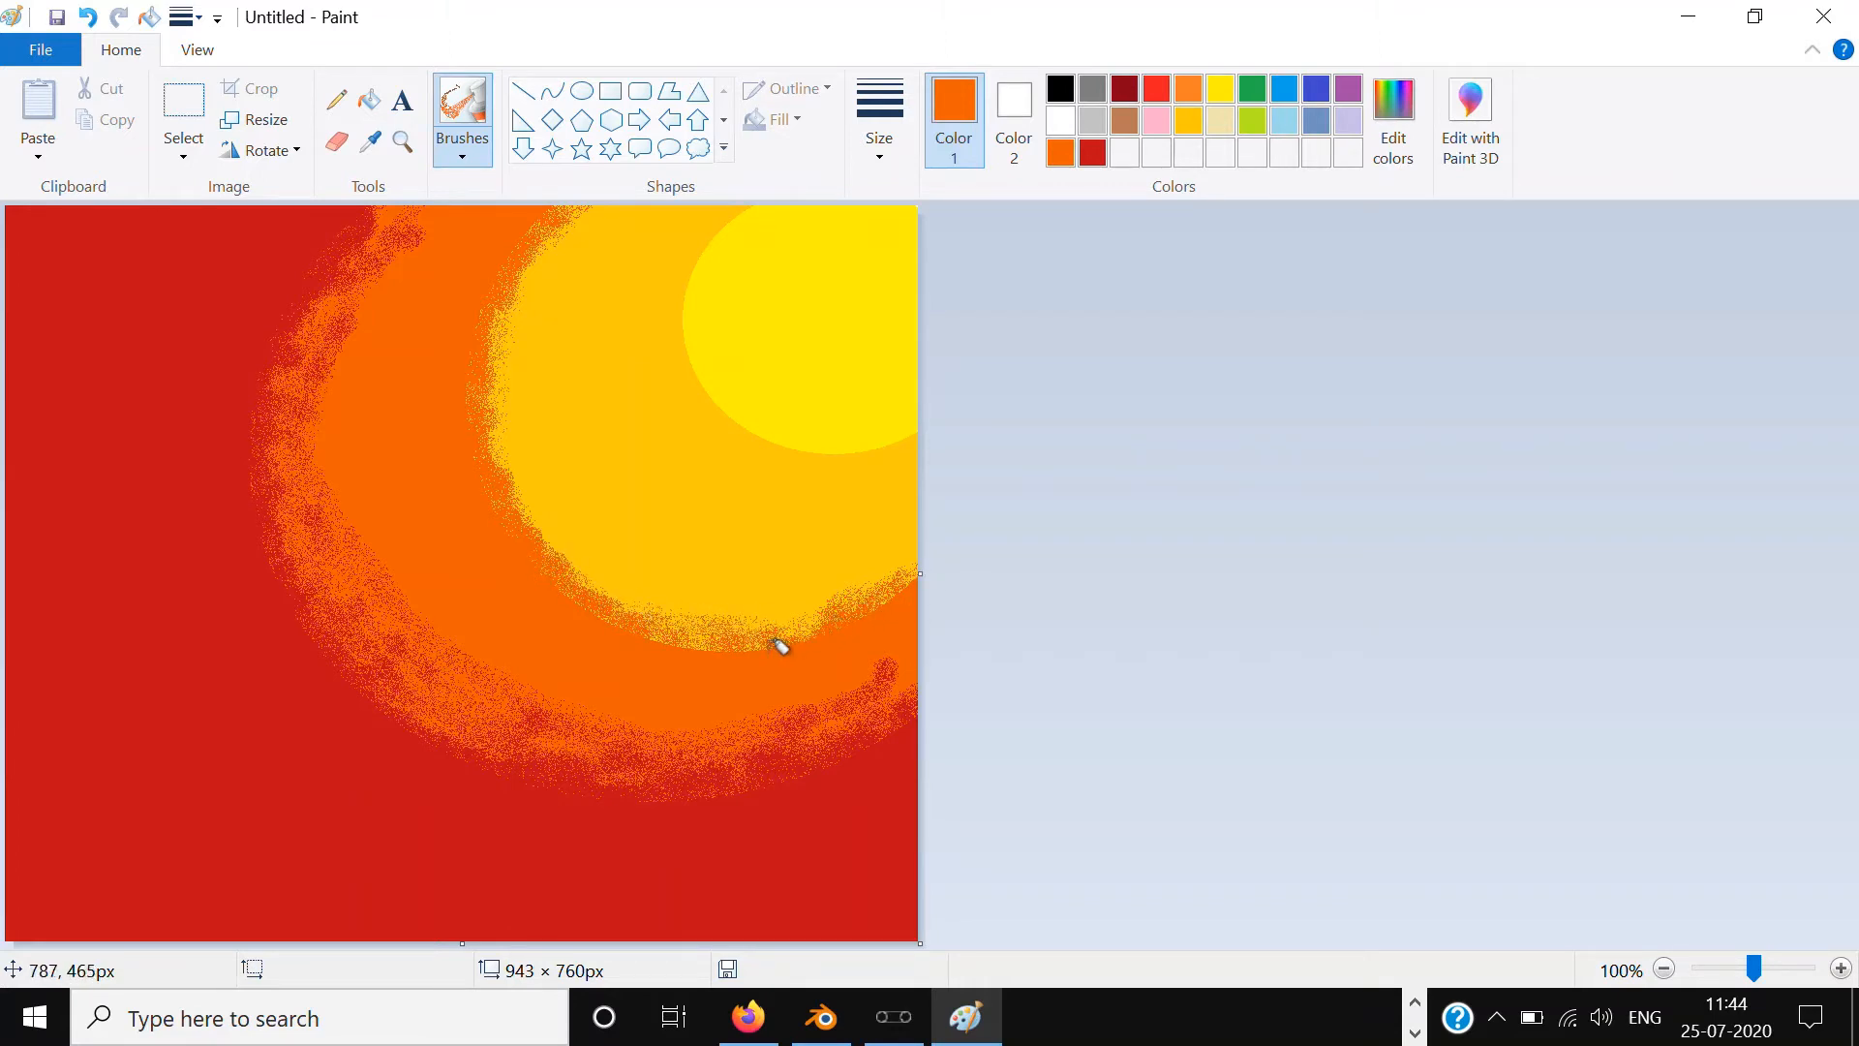
mouse_move(647, 610)
mouse_down()
mouse_move(838, 617)
mouse_move(703, 568)
mouse_move(621, 598)
mouse_move(733, 631)
mouse_up()
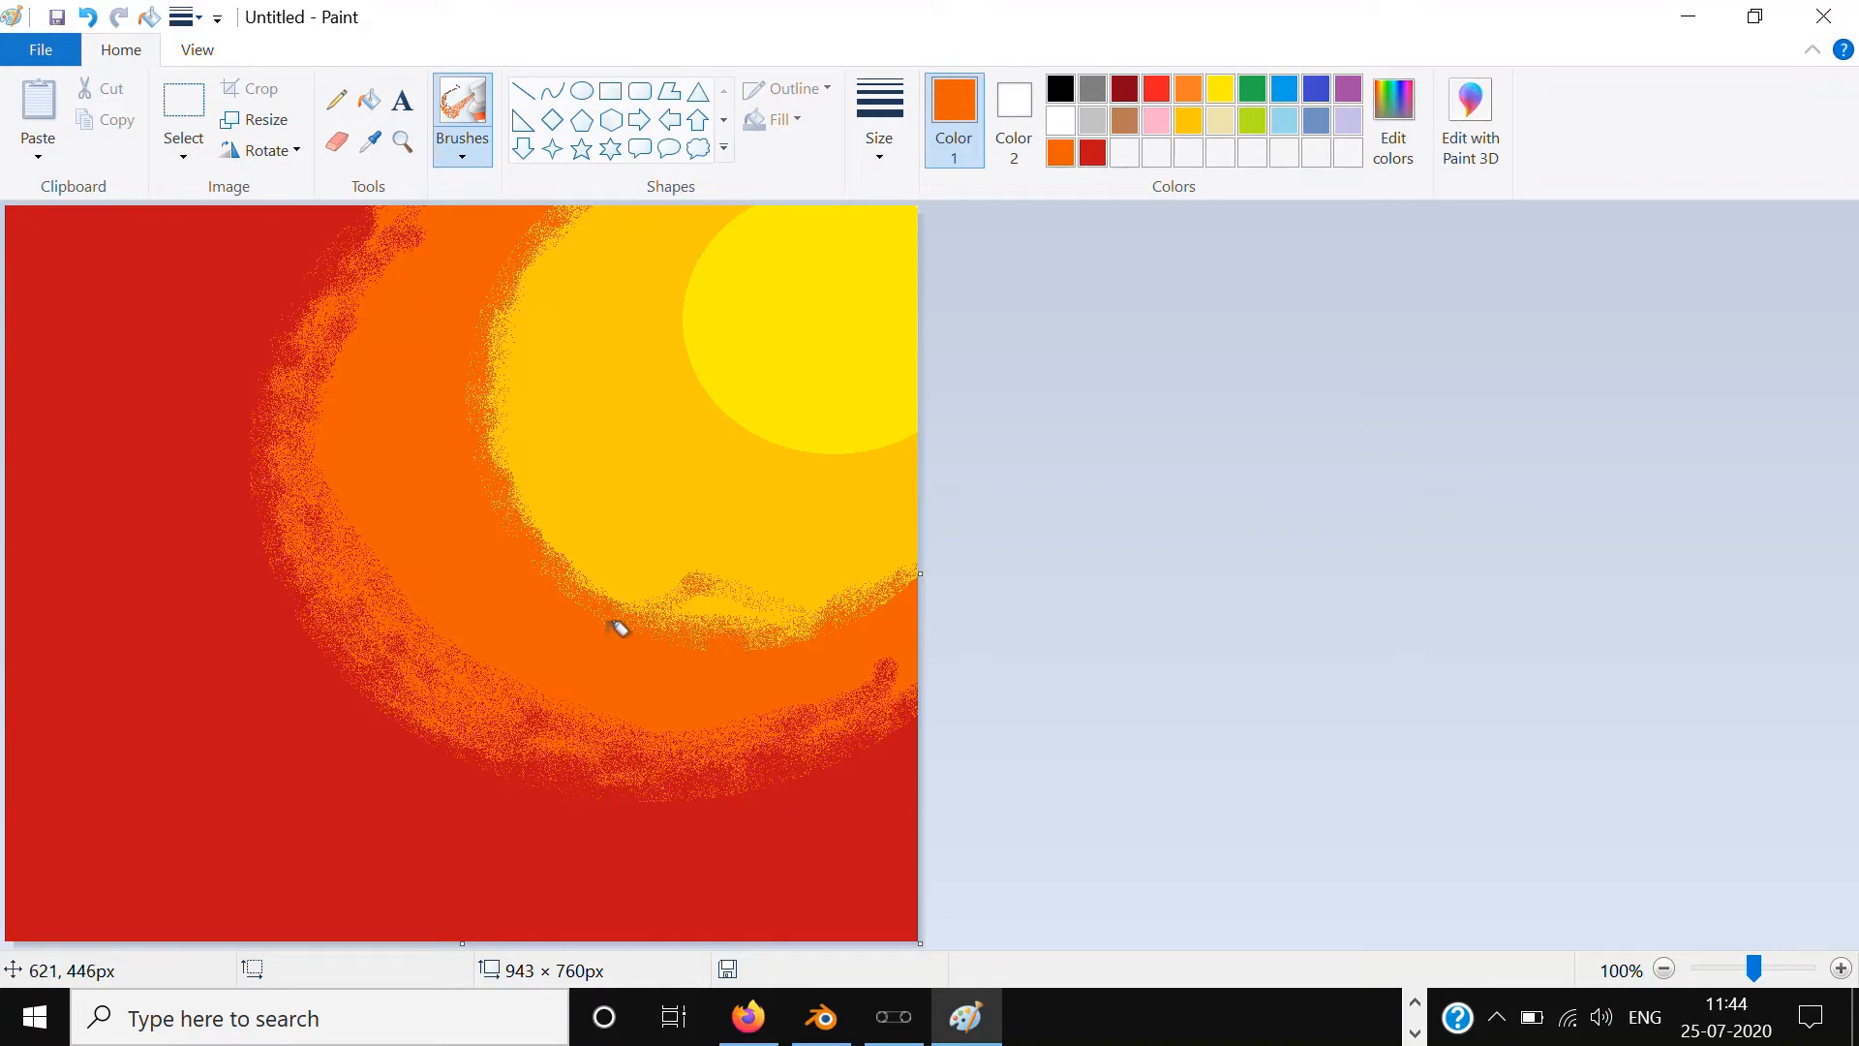
drag(818, 633, 737, 631)
mouse_move(602, 614)
mouse_down()
mouse_move(509, 428)
mouse_move(511, 355)
mouse_up()
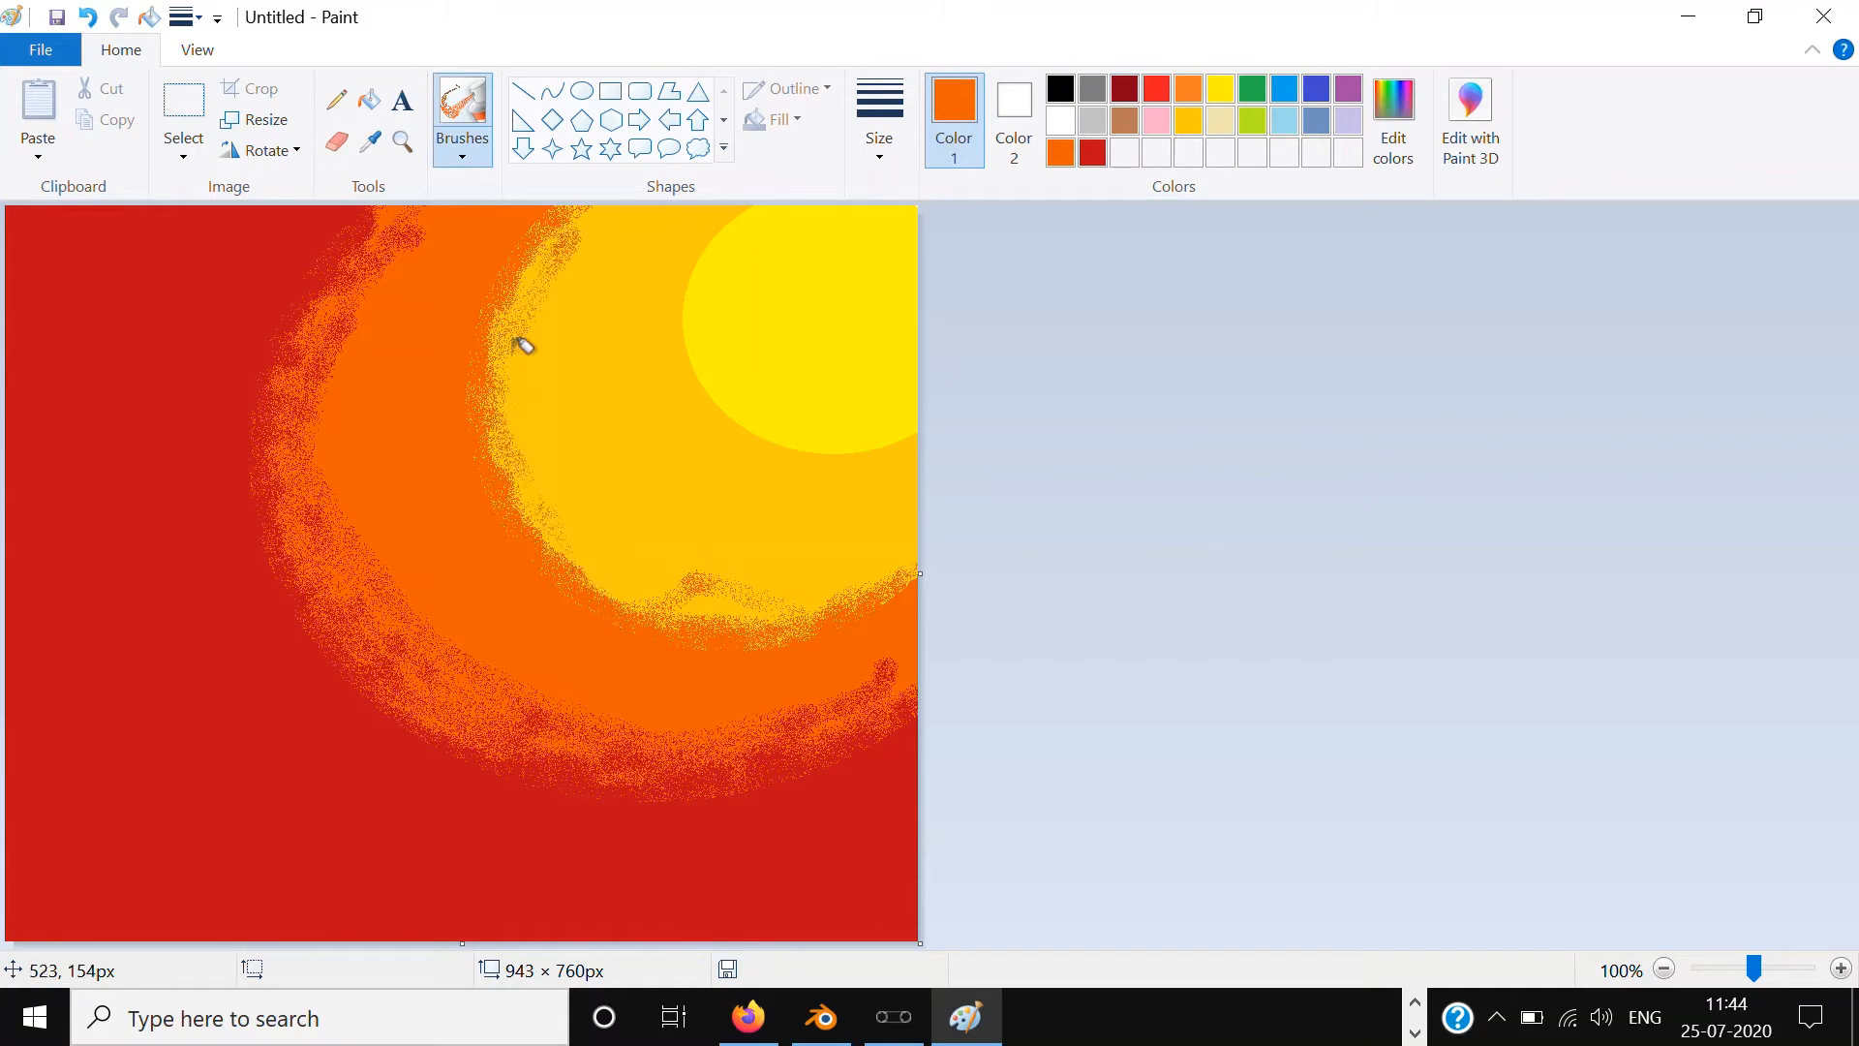
mouse_move(545, 286)
mouse_down()
mouse_move(534, 333)
mouse_move(668, 648)
mouse_move(565, 506)
mouse_move(501, 357)
mouse_move(546, 457)
mouse_move(514, 369)
mouse_move(533, 364)
mouse_move(565, 443)
mouse_move(734, 587)
mouse_move(806, 599)
mouse_move(554, 539)
mouse_up()
mouse_move(349, 225)
mouse_down()
mouse_move(274, 351)
mouse_move(356, 194)
mouse_move(261, 383)
mouse_move(288, 545)
mouse_up()
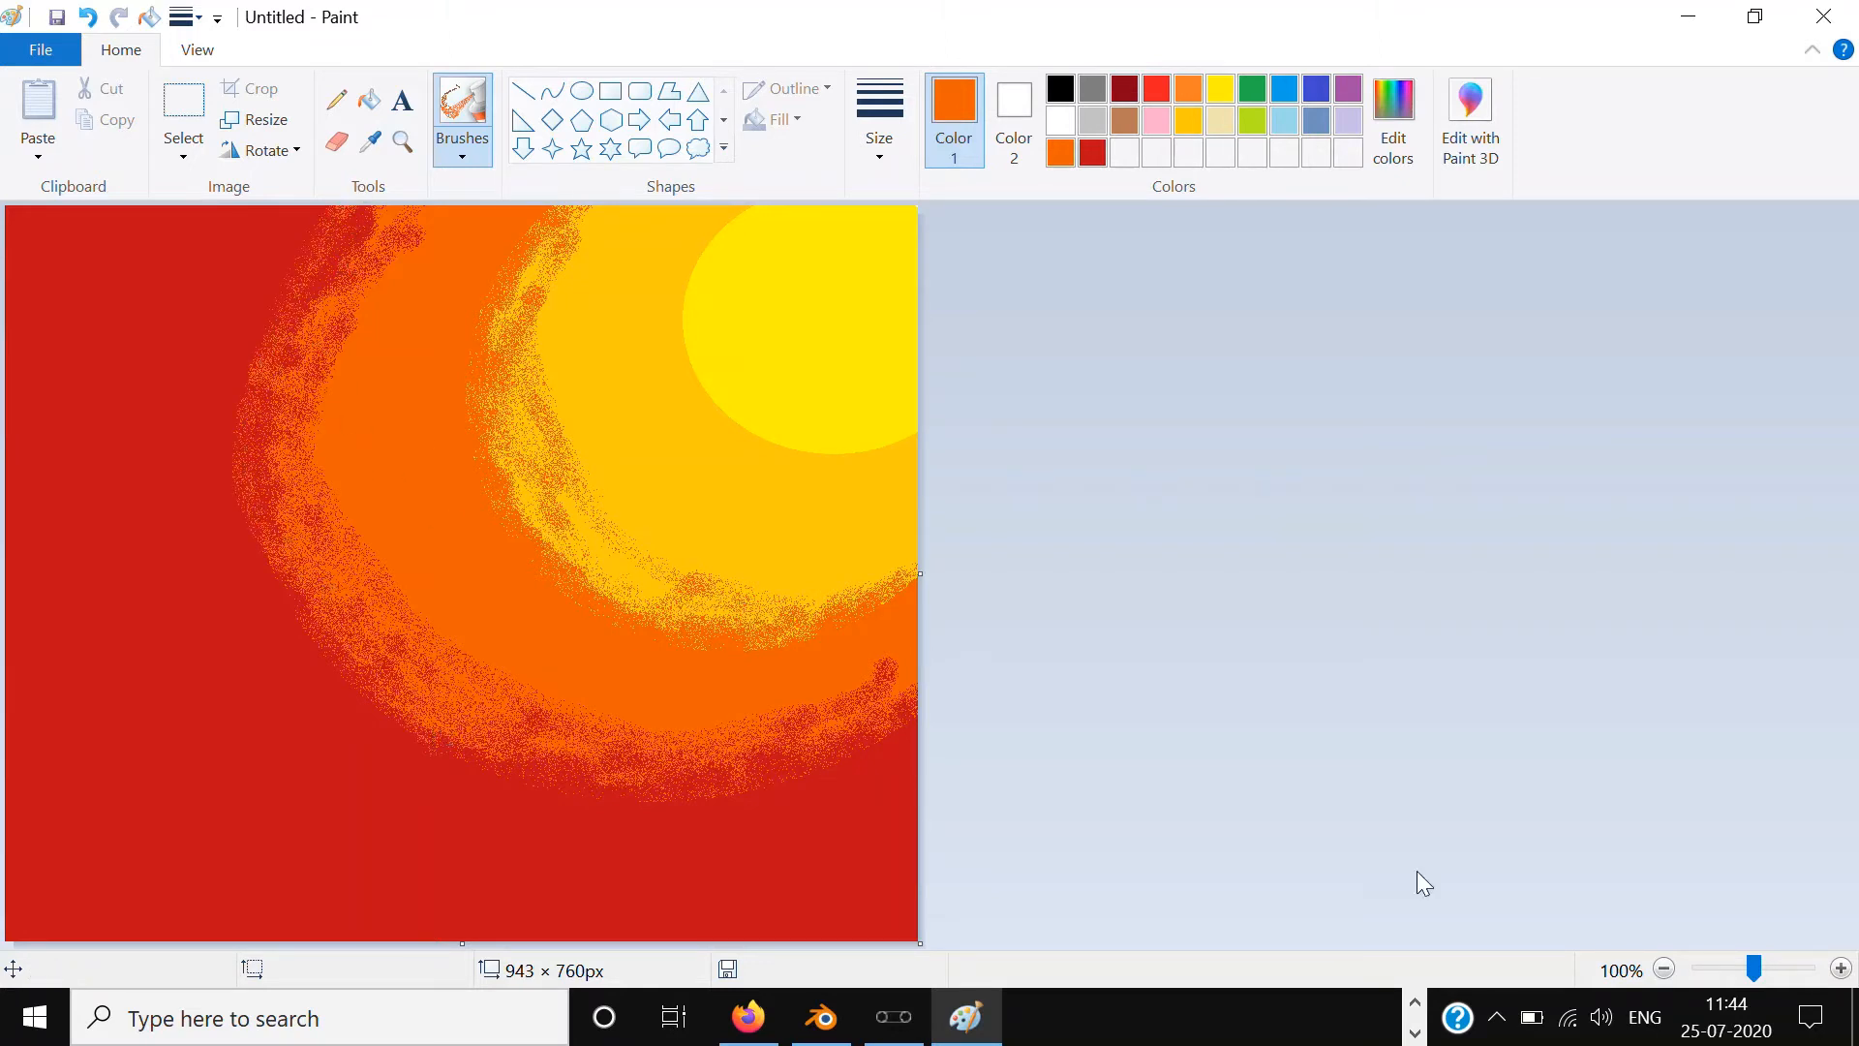
Step: Airbrush gold along the edge of the yellow center to blend it into the gold ring, and choose yellow as the drawing color
click(1191, 120)
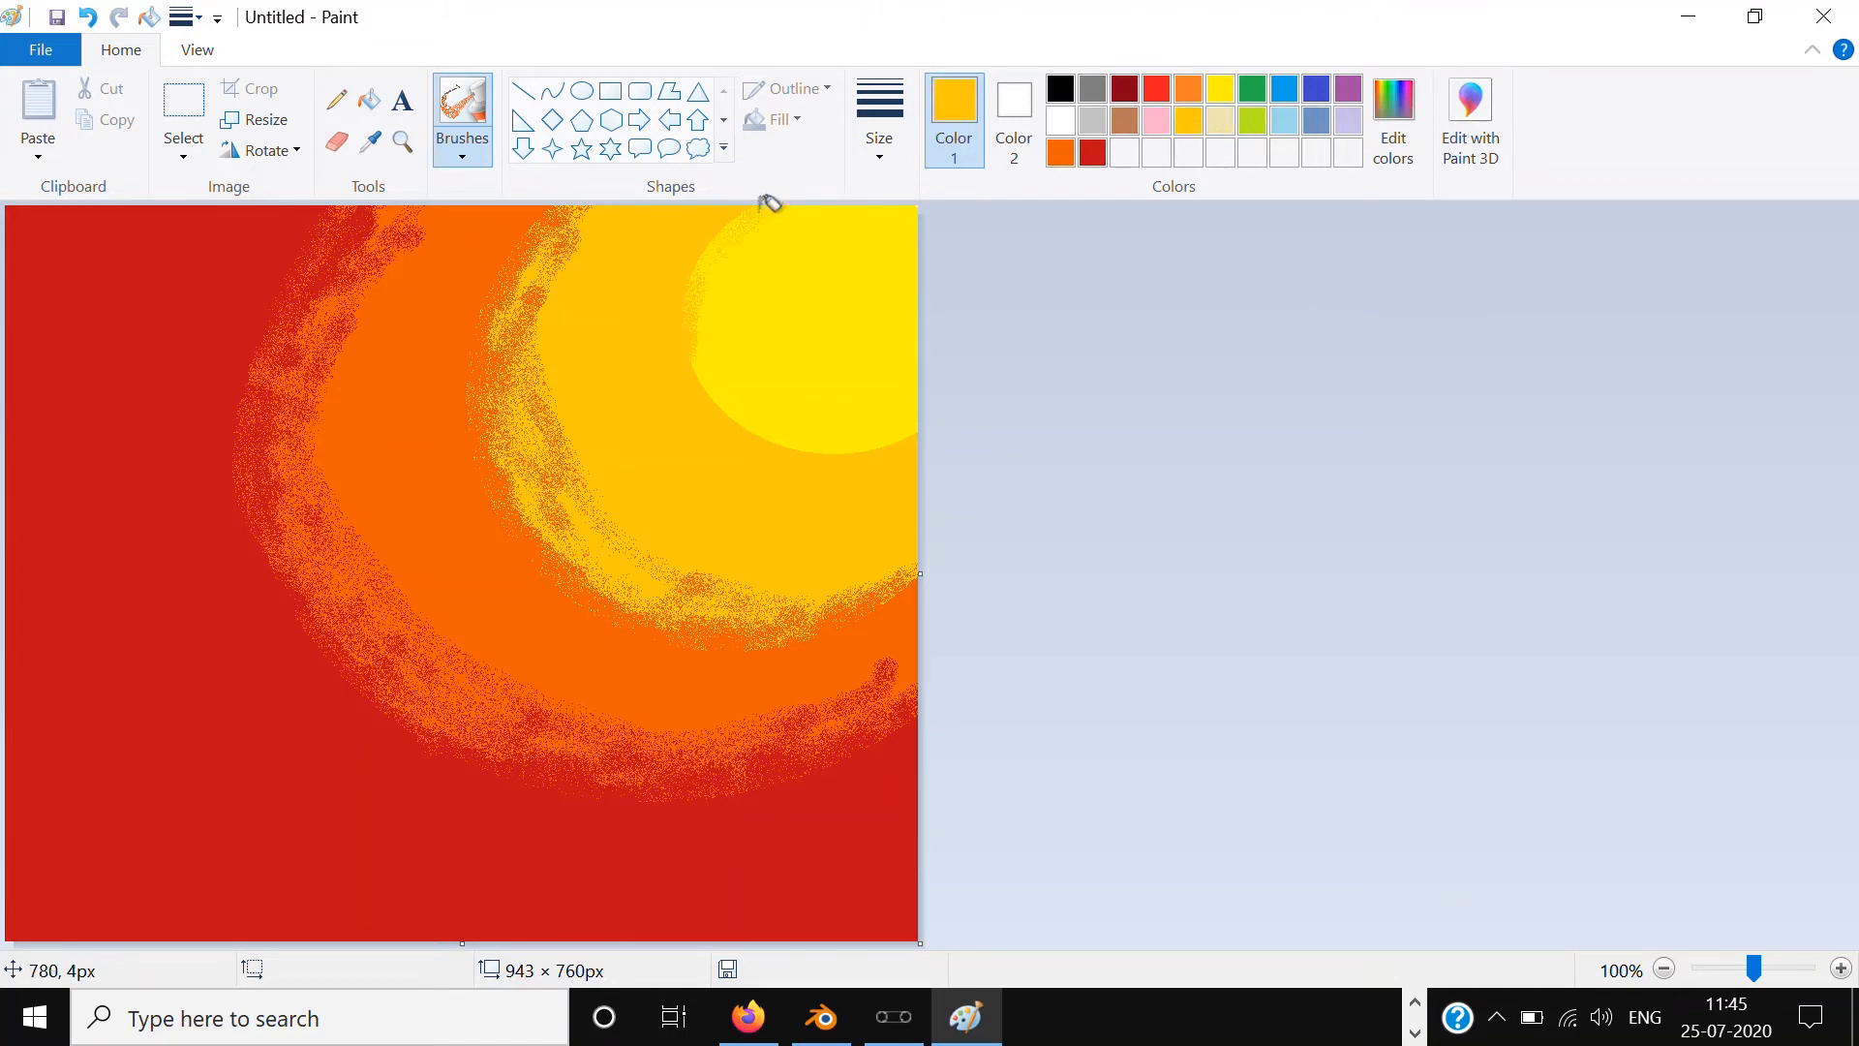
mouse_move(760, 209)
mouse_down()
mouse_move(687, 274)
mouse_move(742, 197)
mouse_move(692, 280)
mouse_move(706, 230)
mouse_move(741, 234)
mouse_move(701, 325)
mouse_move(721, 403)
mouse_move(698, 360)
mouse_move(787, 416)
mouse_move(898, 405)
mouse_move(849, 424)
mouse_move(734, 428)
mouse_up()
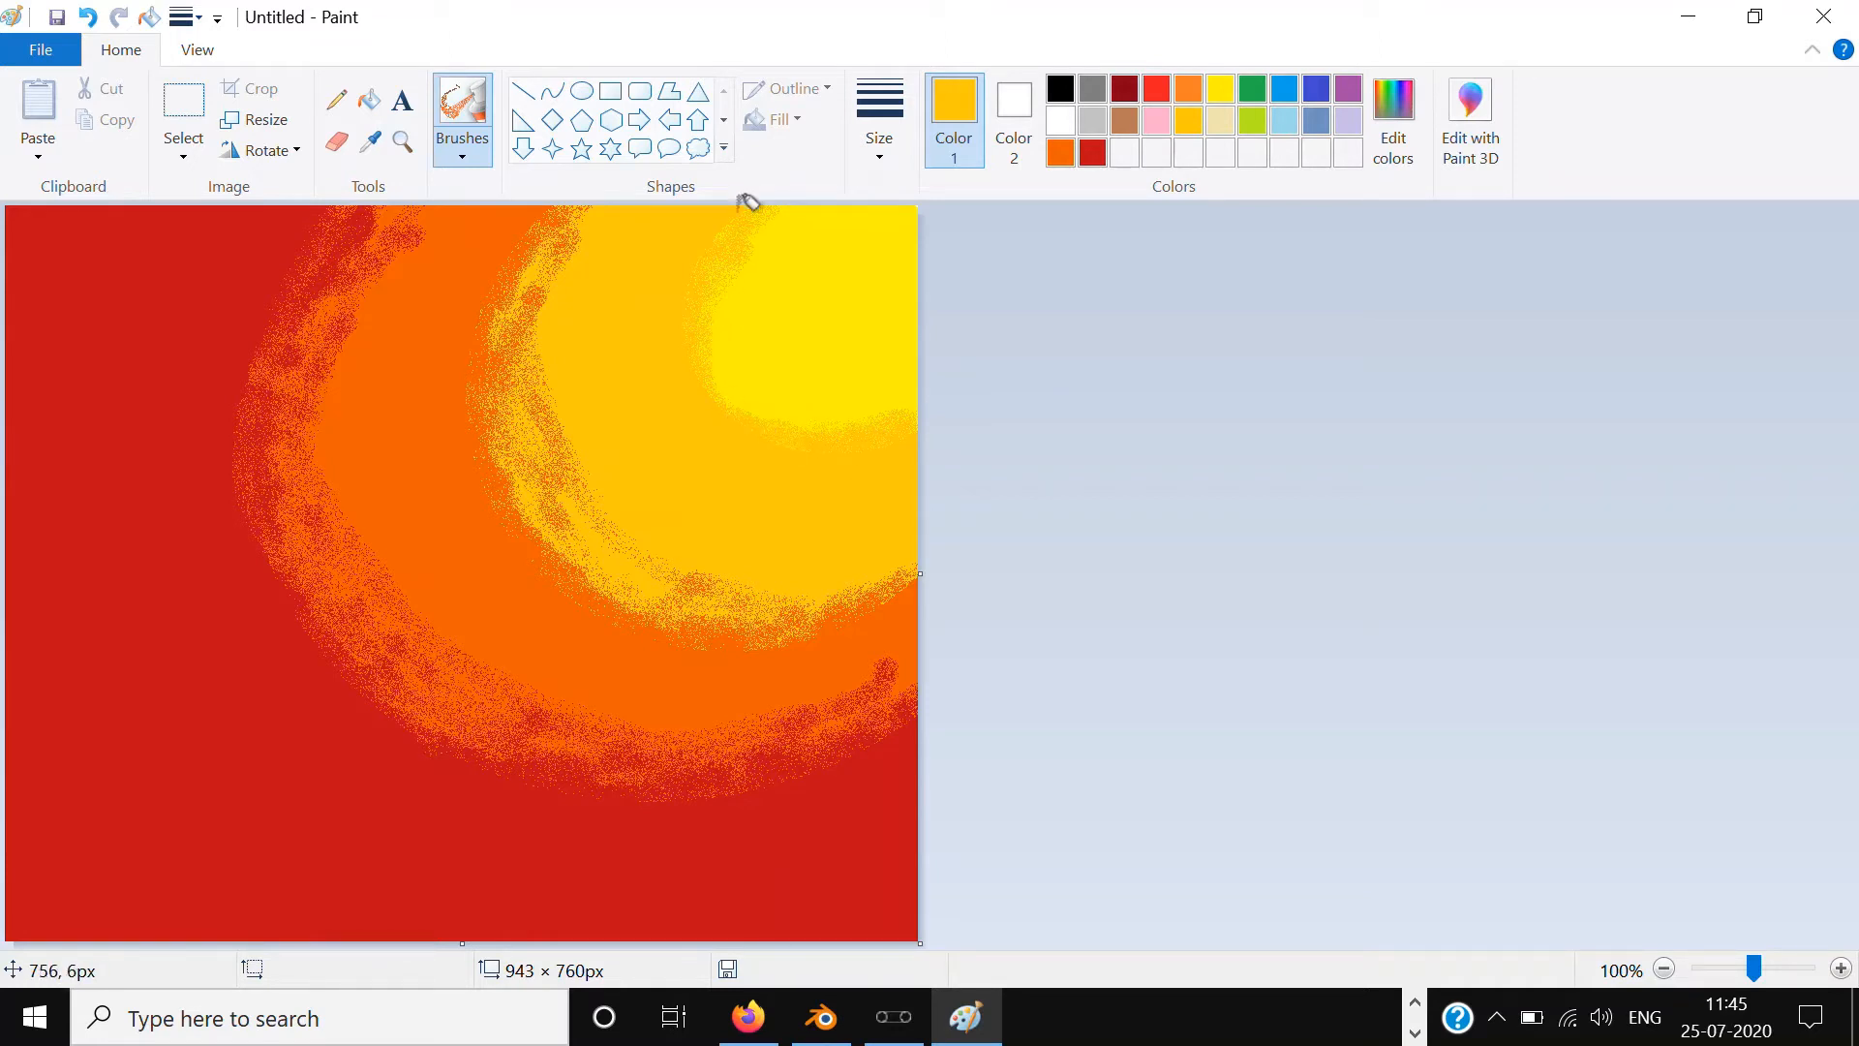
click(1222, 90)
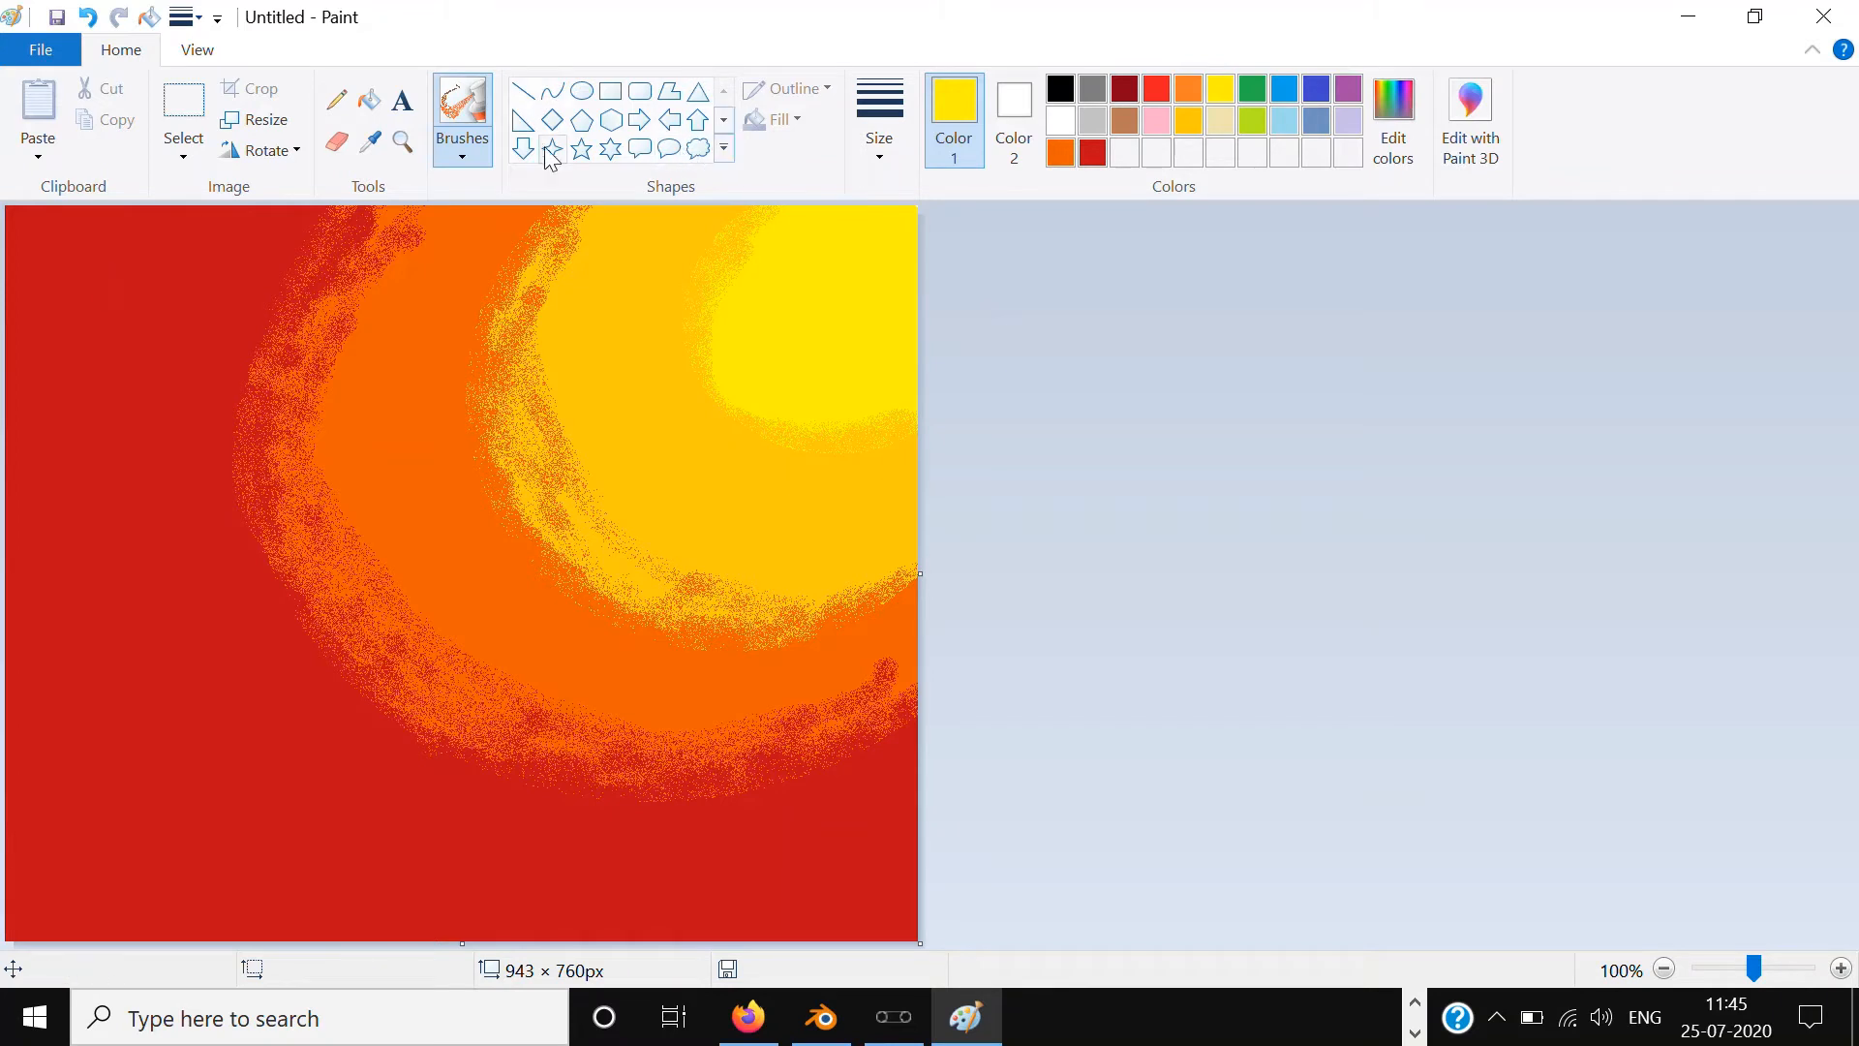
Step: Draw two overlapping ellipses with light gray outlines in the lower-left corner of the canvas, the lower one about 73 × 85 px
click(580, 91)
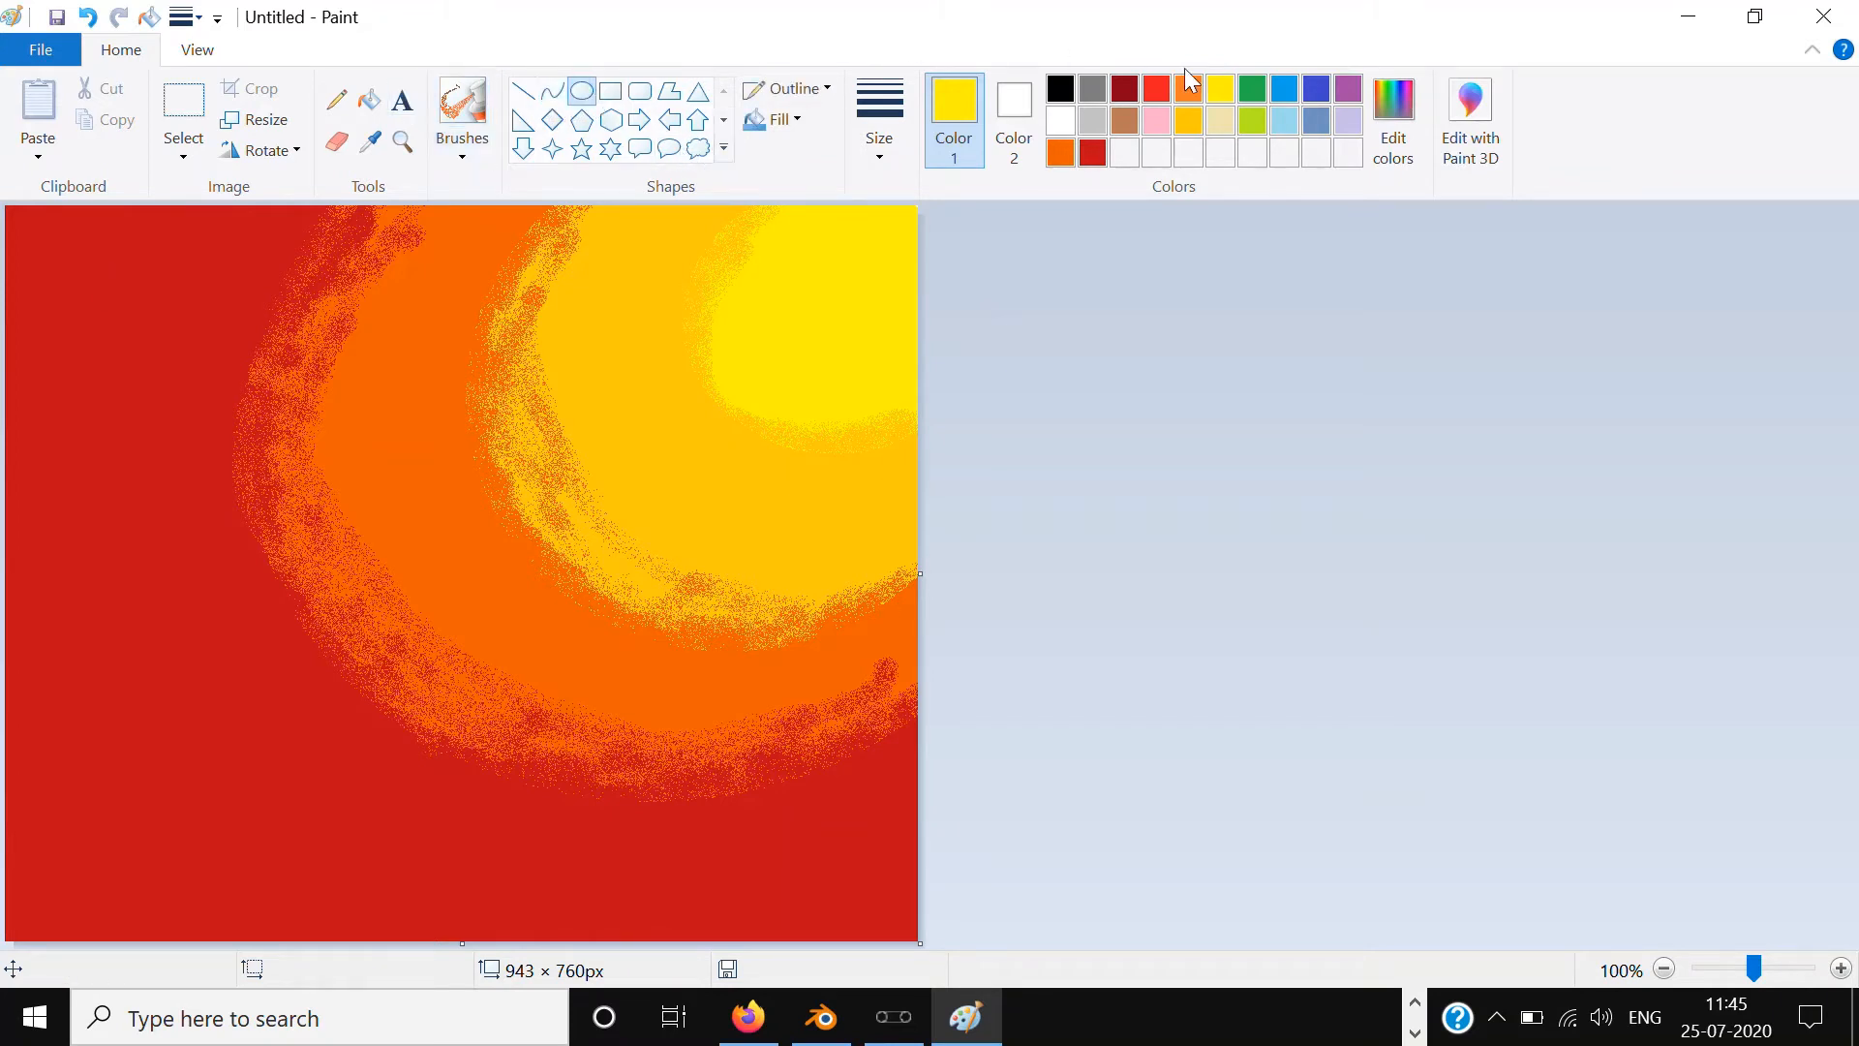
click(1092, 117)
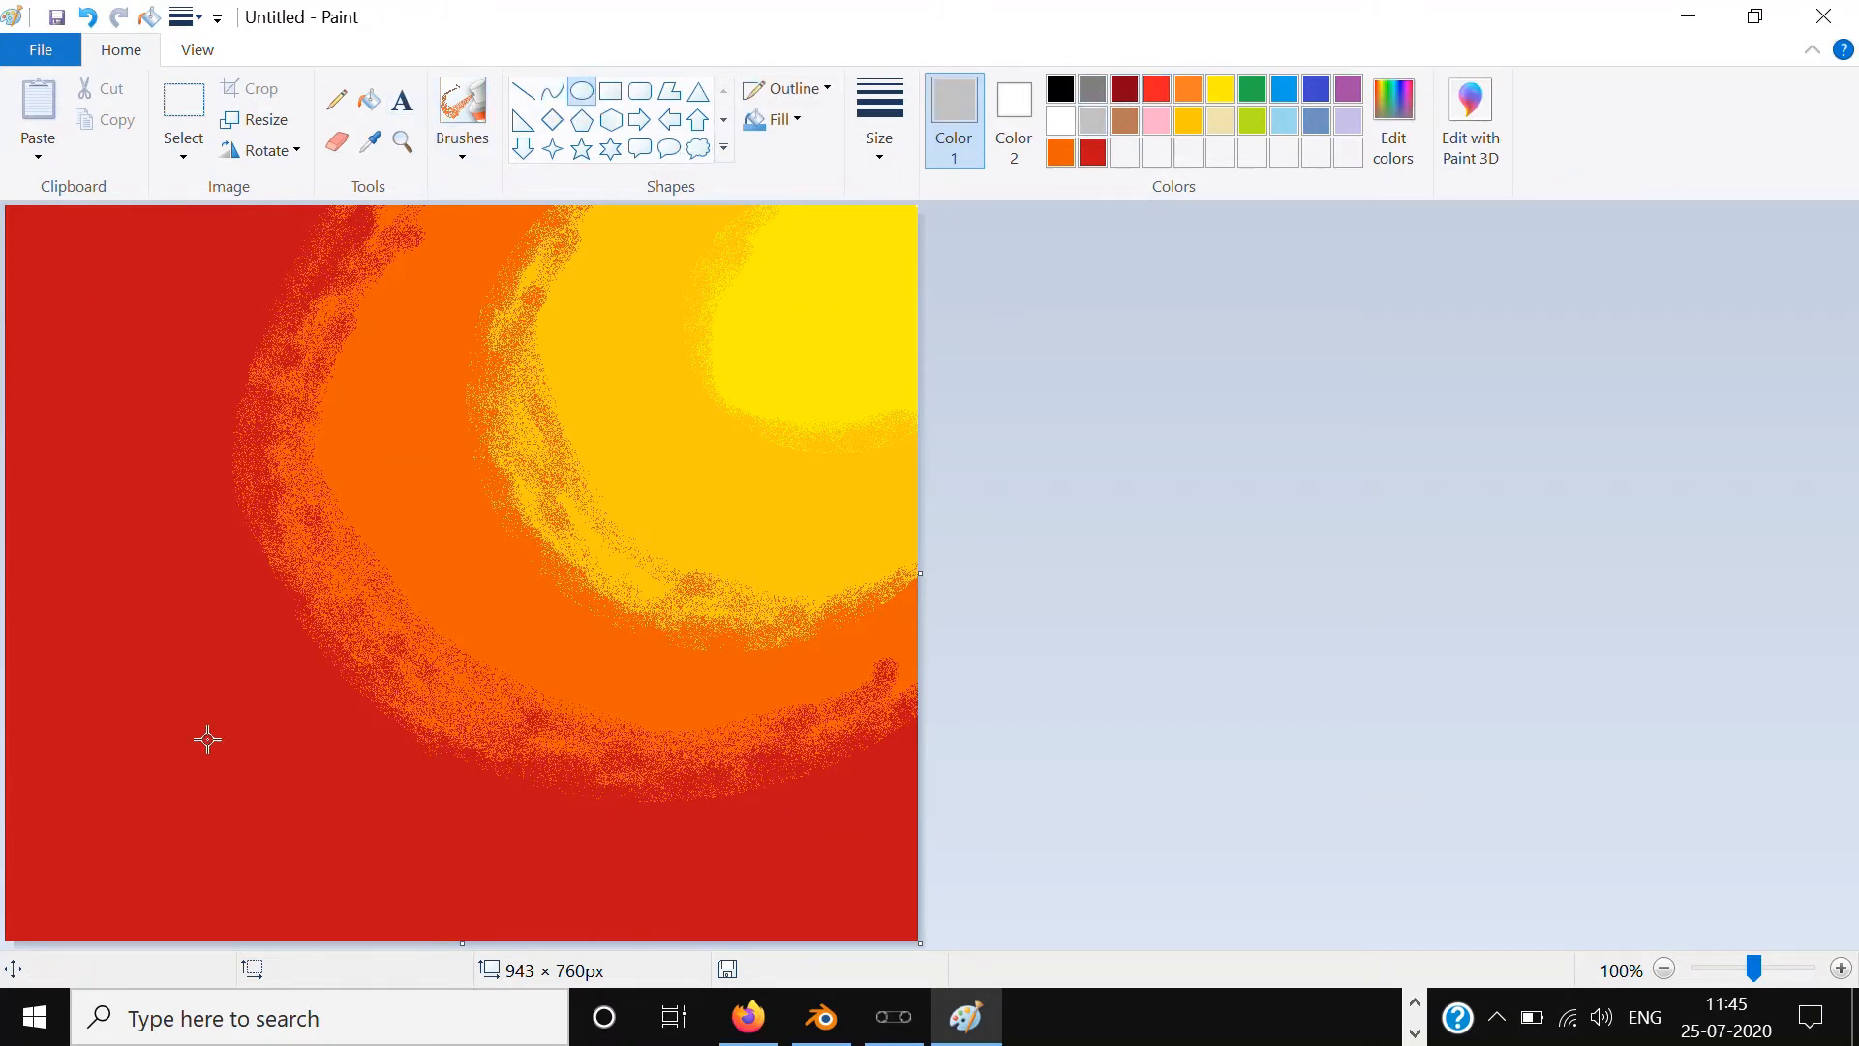
drag(8, 871, 78, 953)
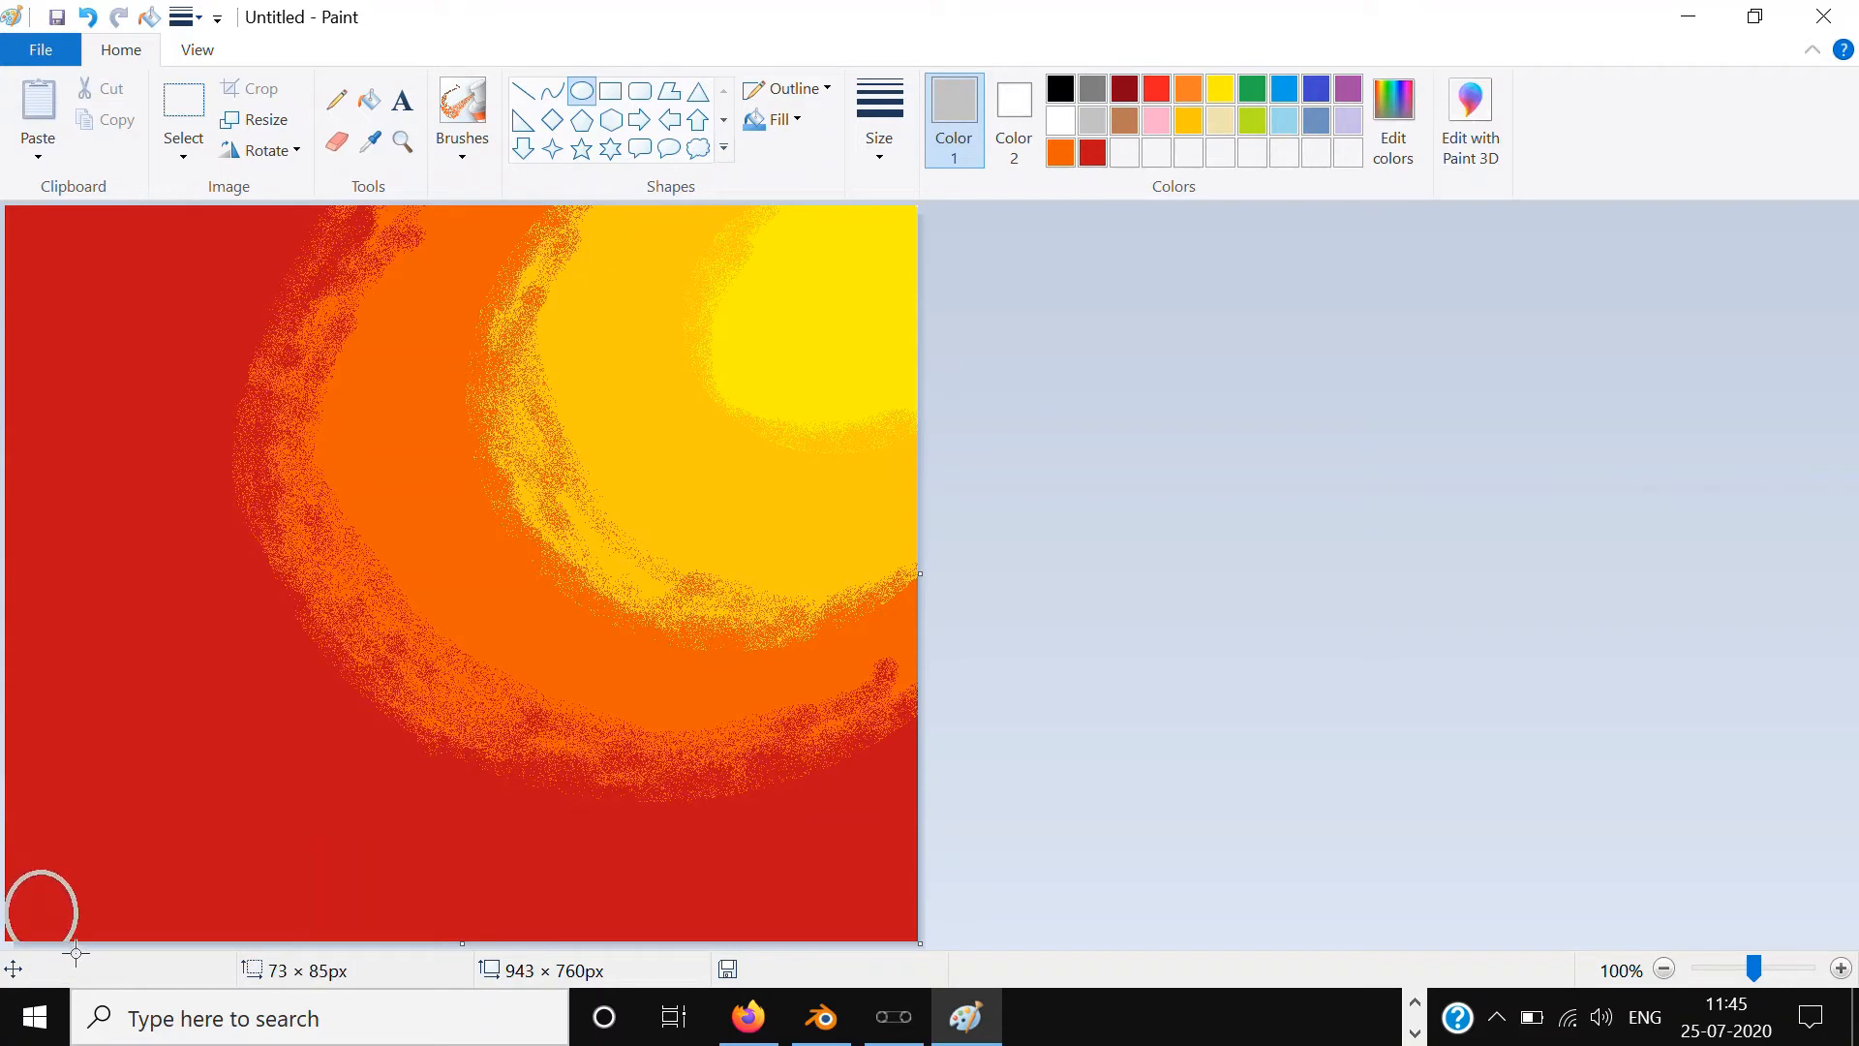
click(1569, 569)
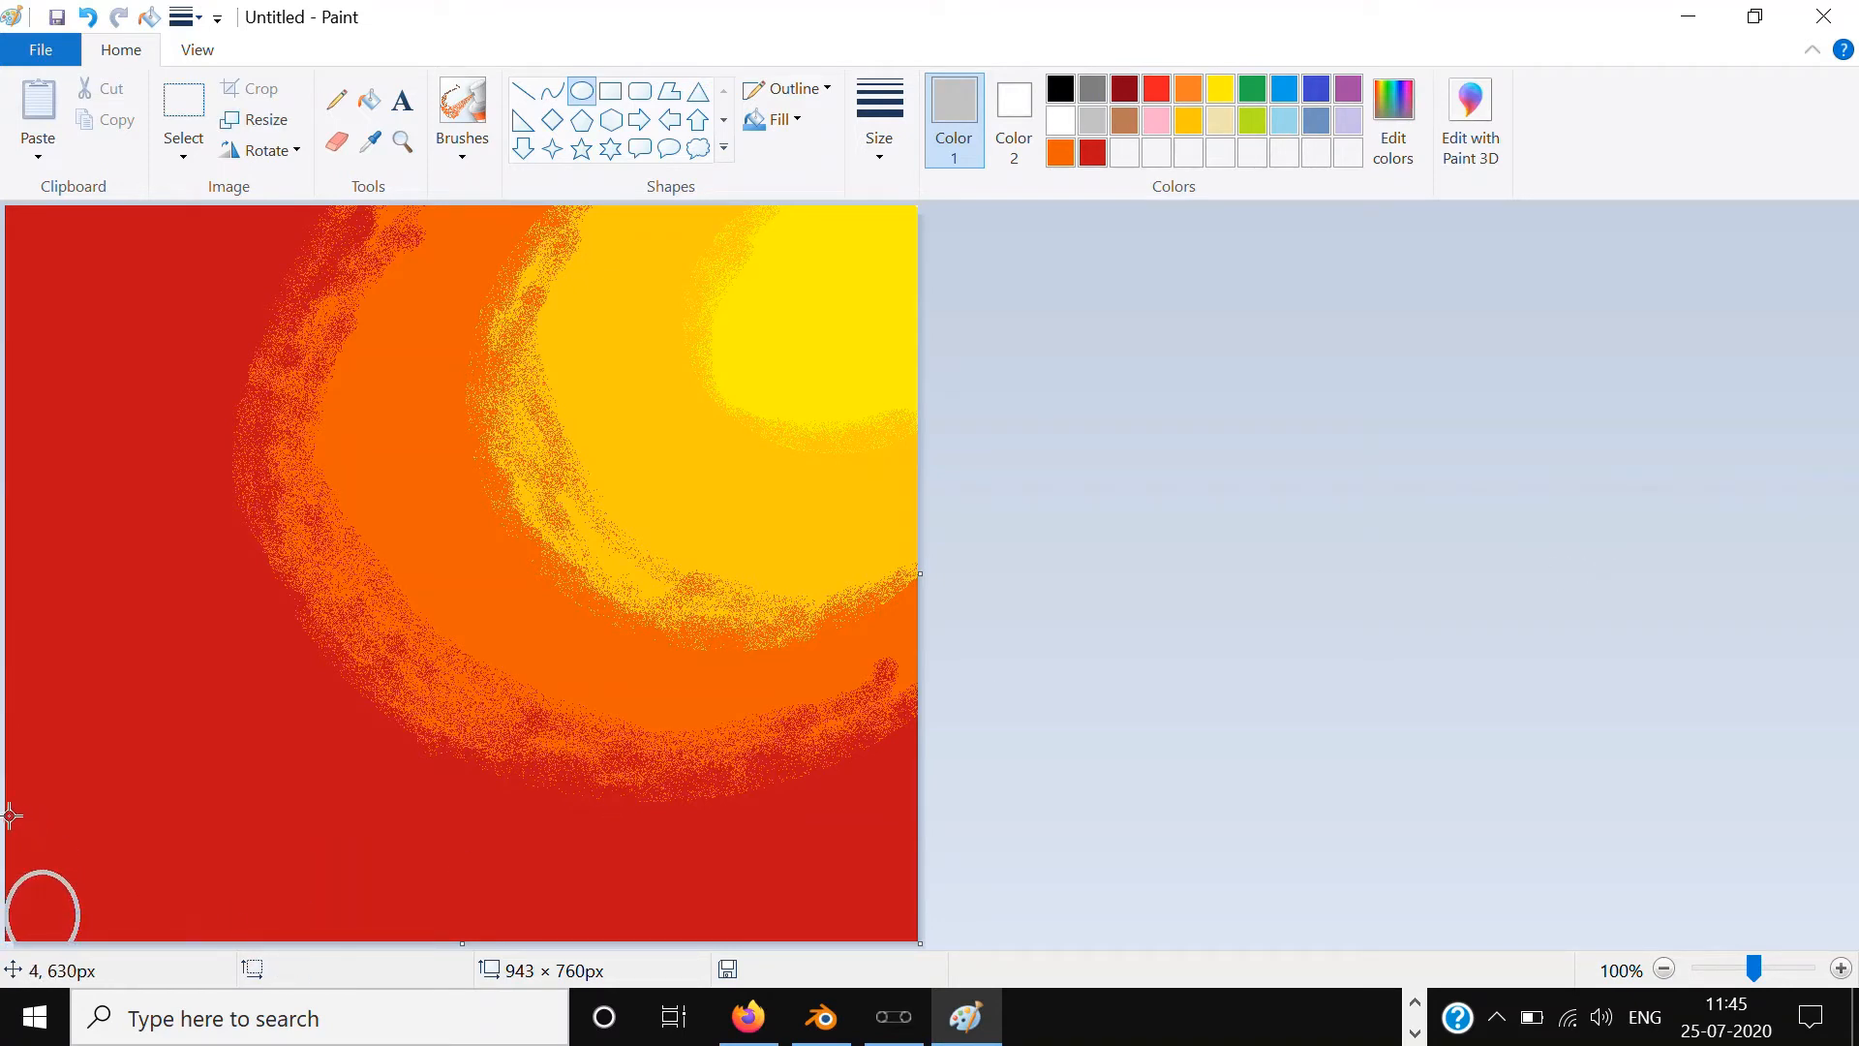
drag(10, 815, 41, 845)
click(1520, 643)
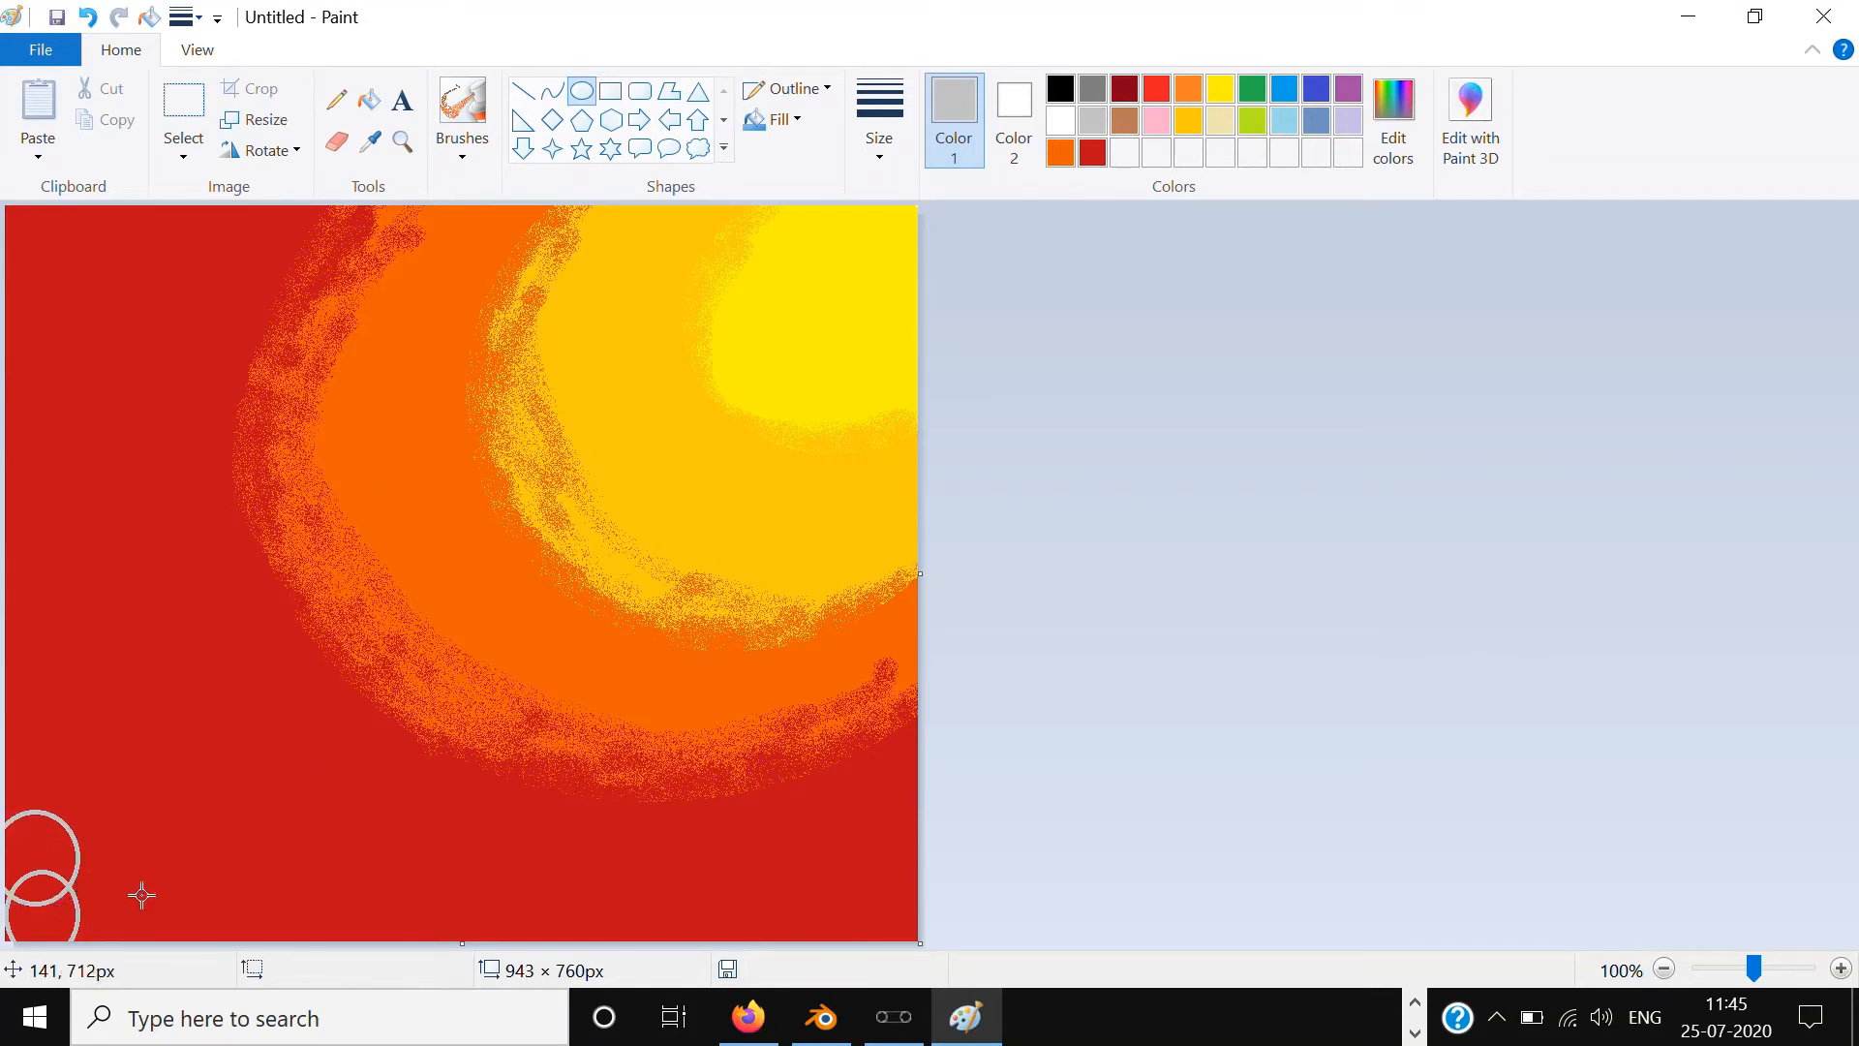
Step: Fill both corner ellipses and their light gray outlines with dark gray so they merge into one shape
click(368, 99)
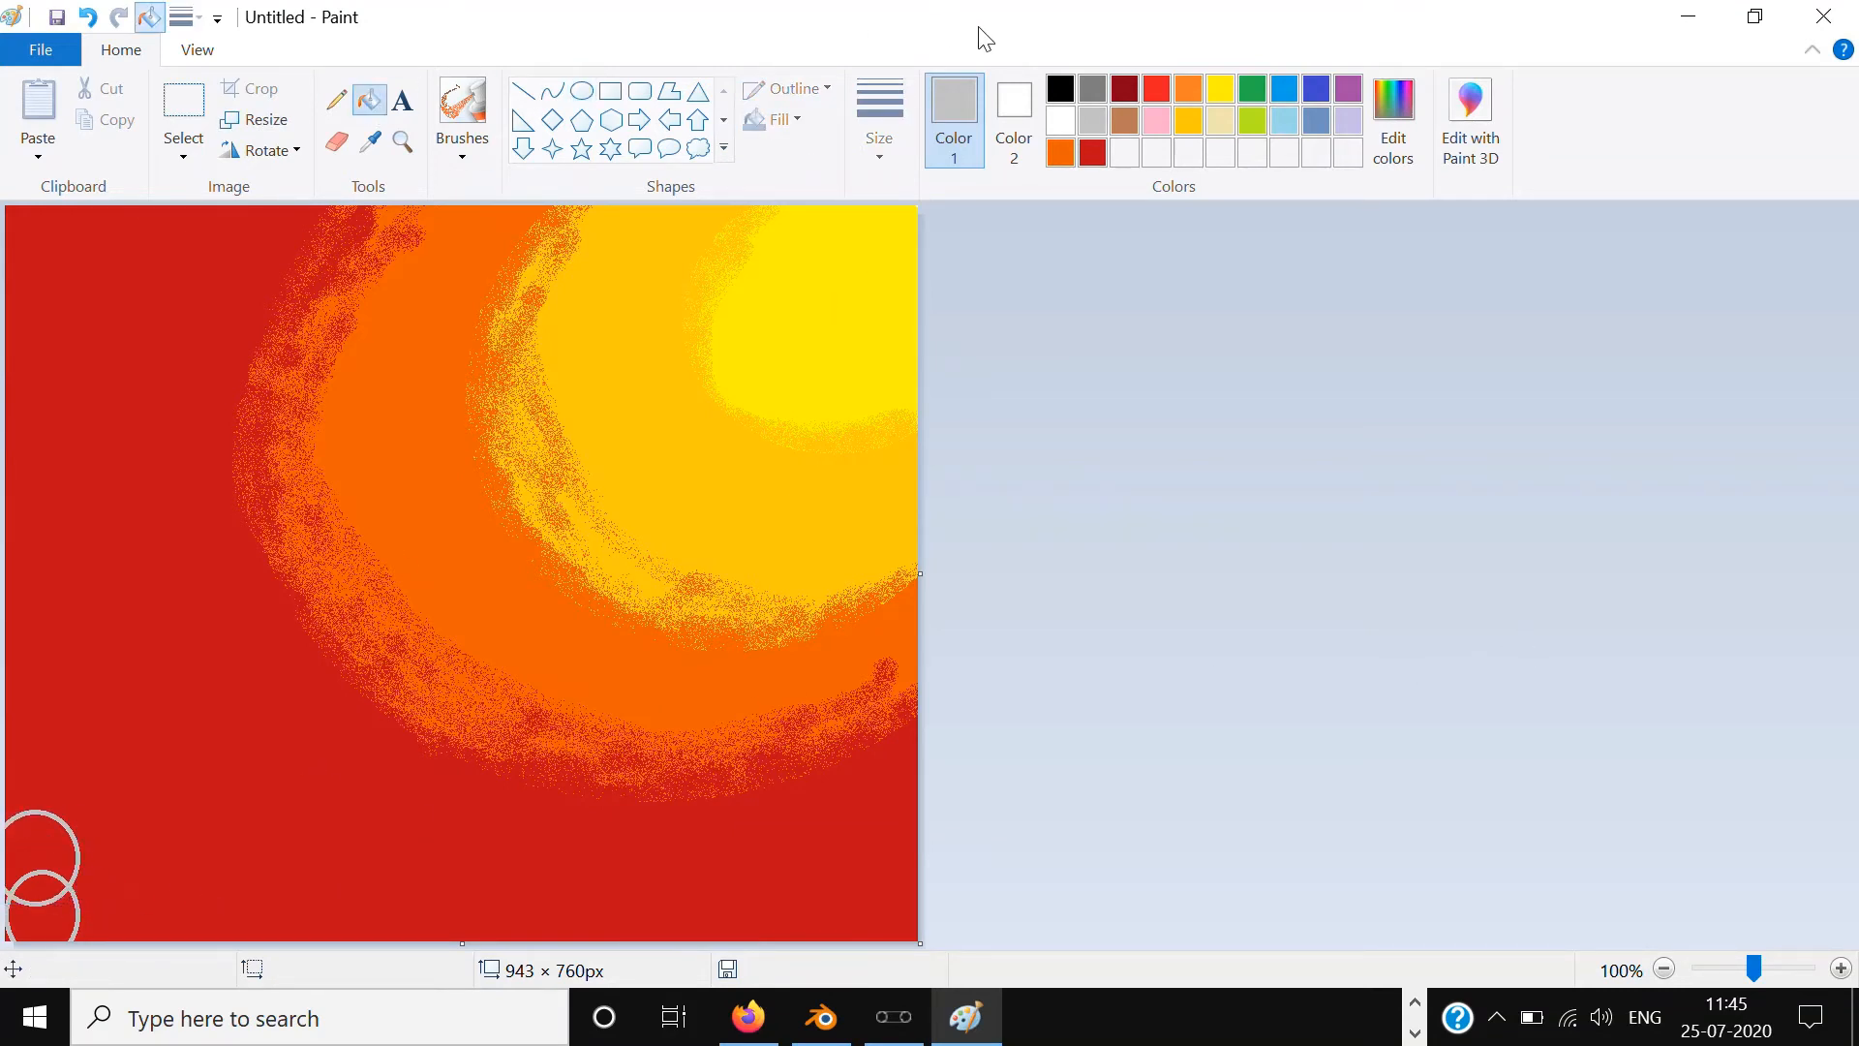
click(1094, 89)
click(43, 826)
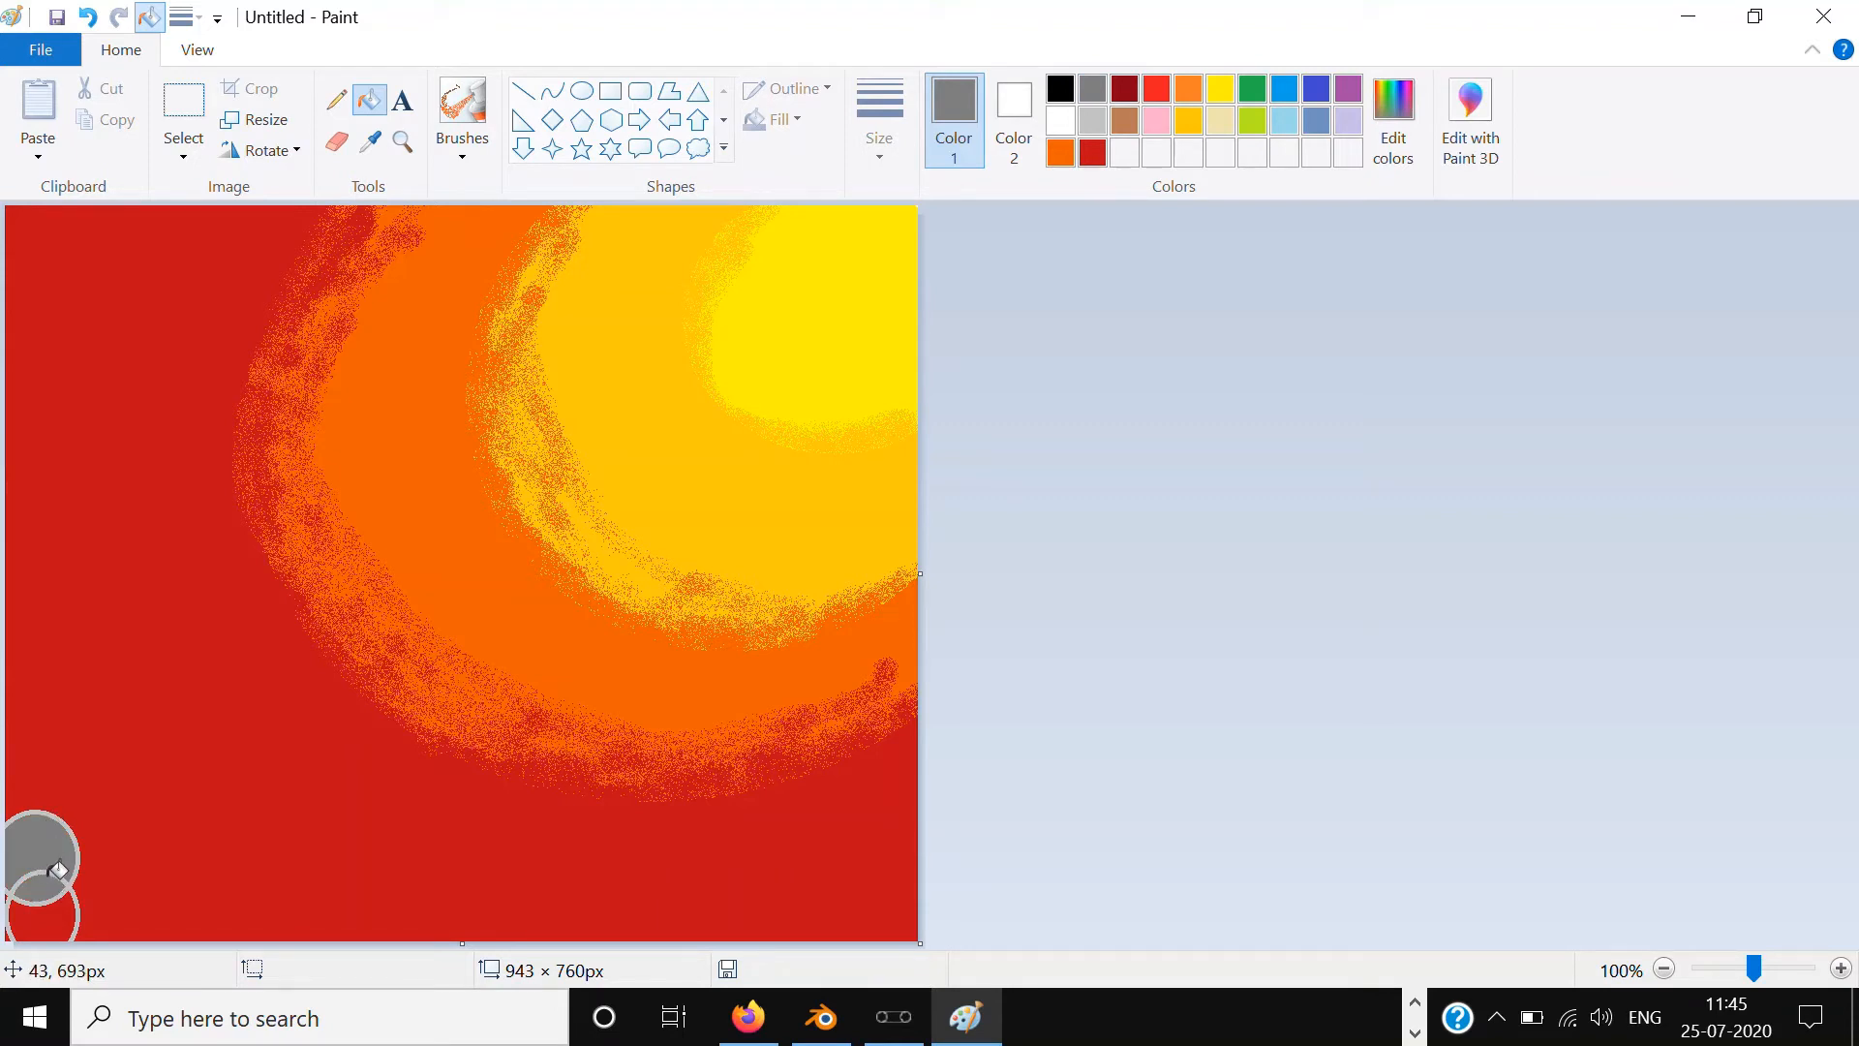
click(49, 917)
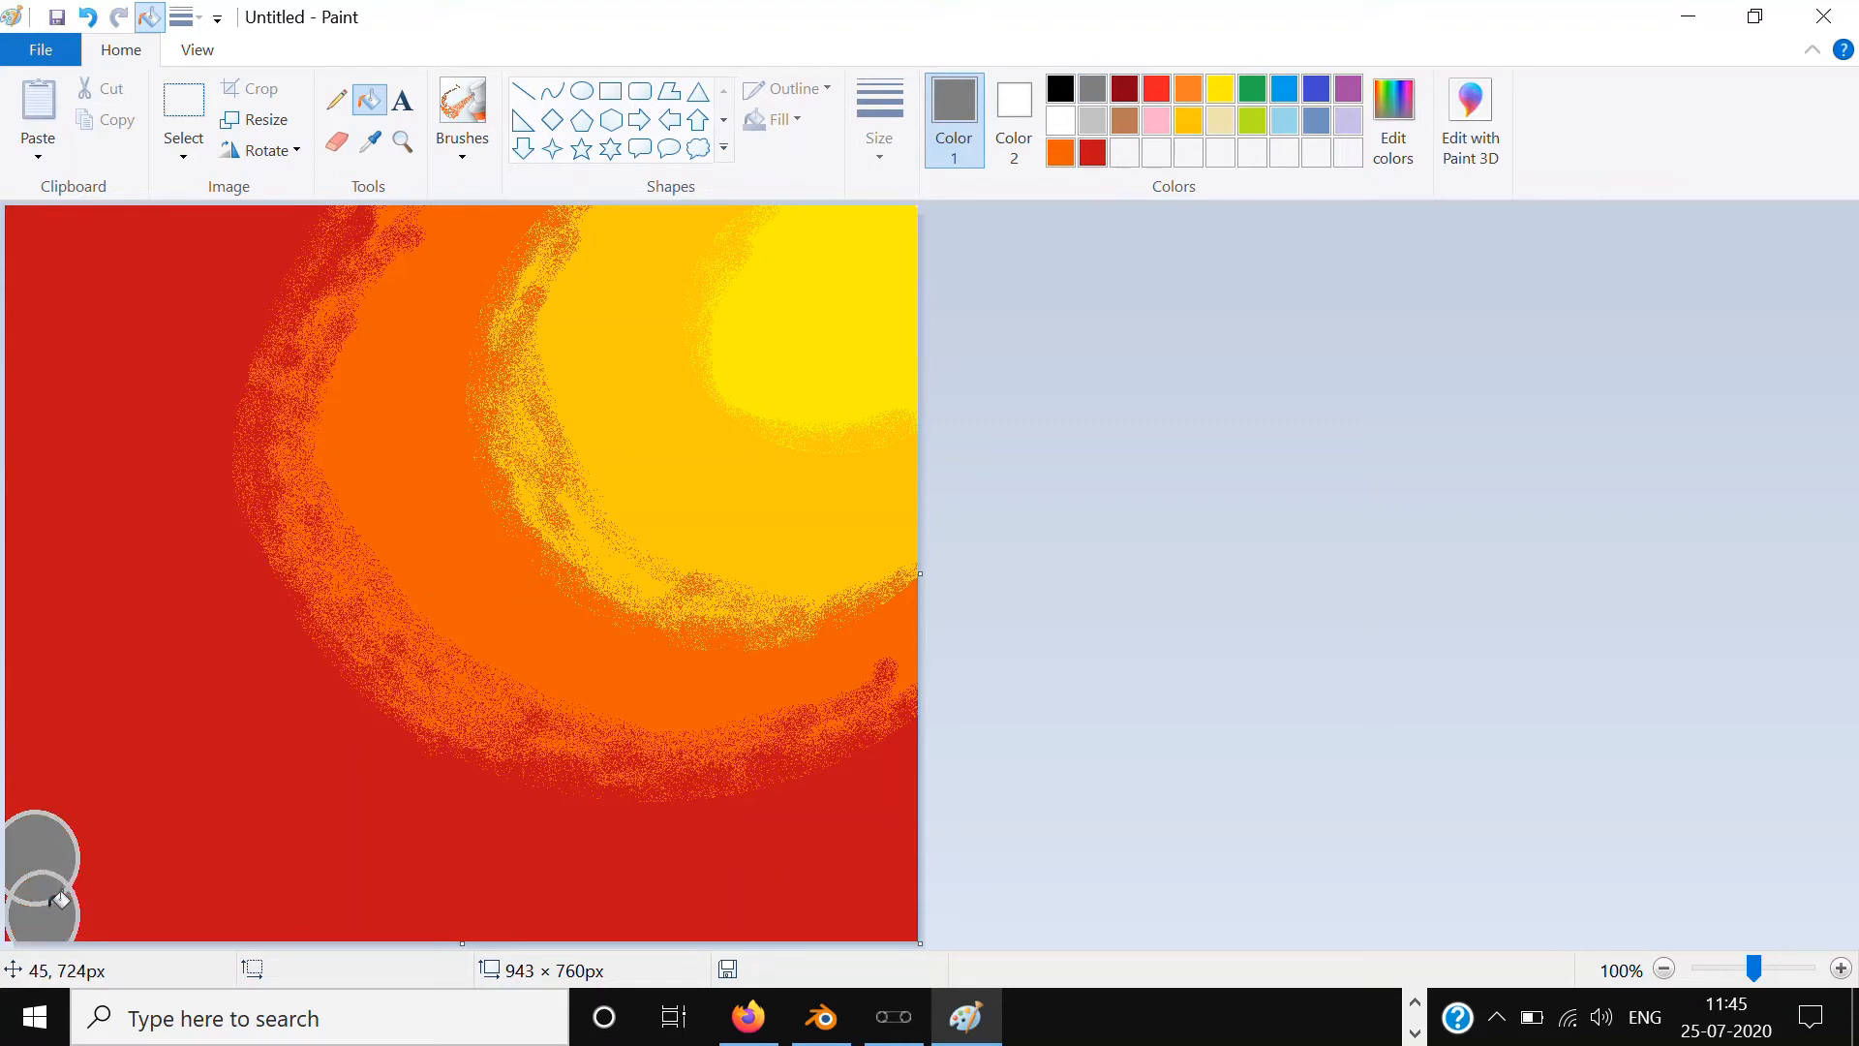
click(64, 891)
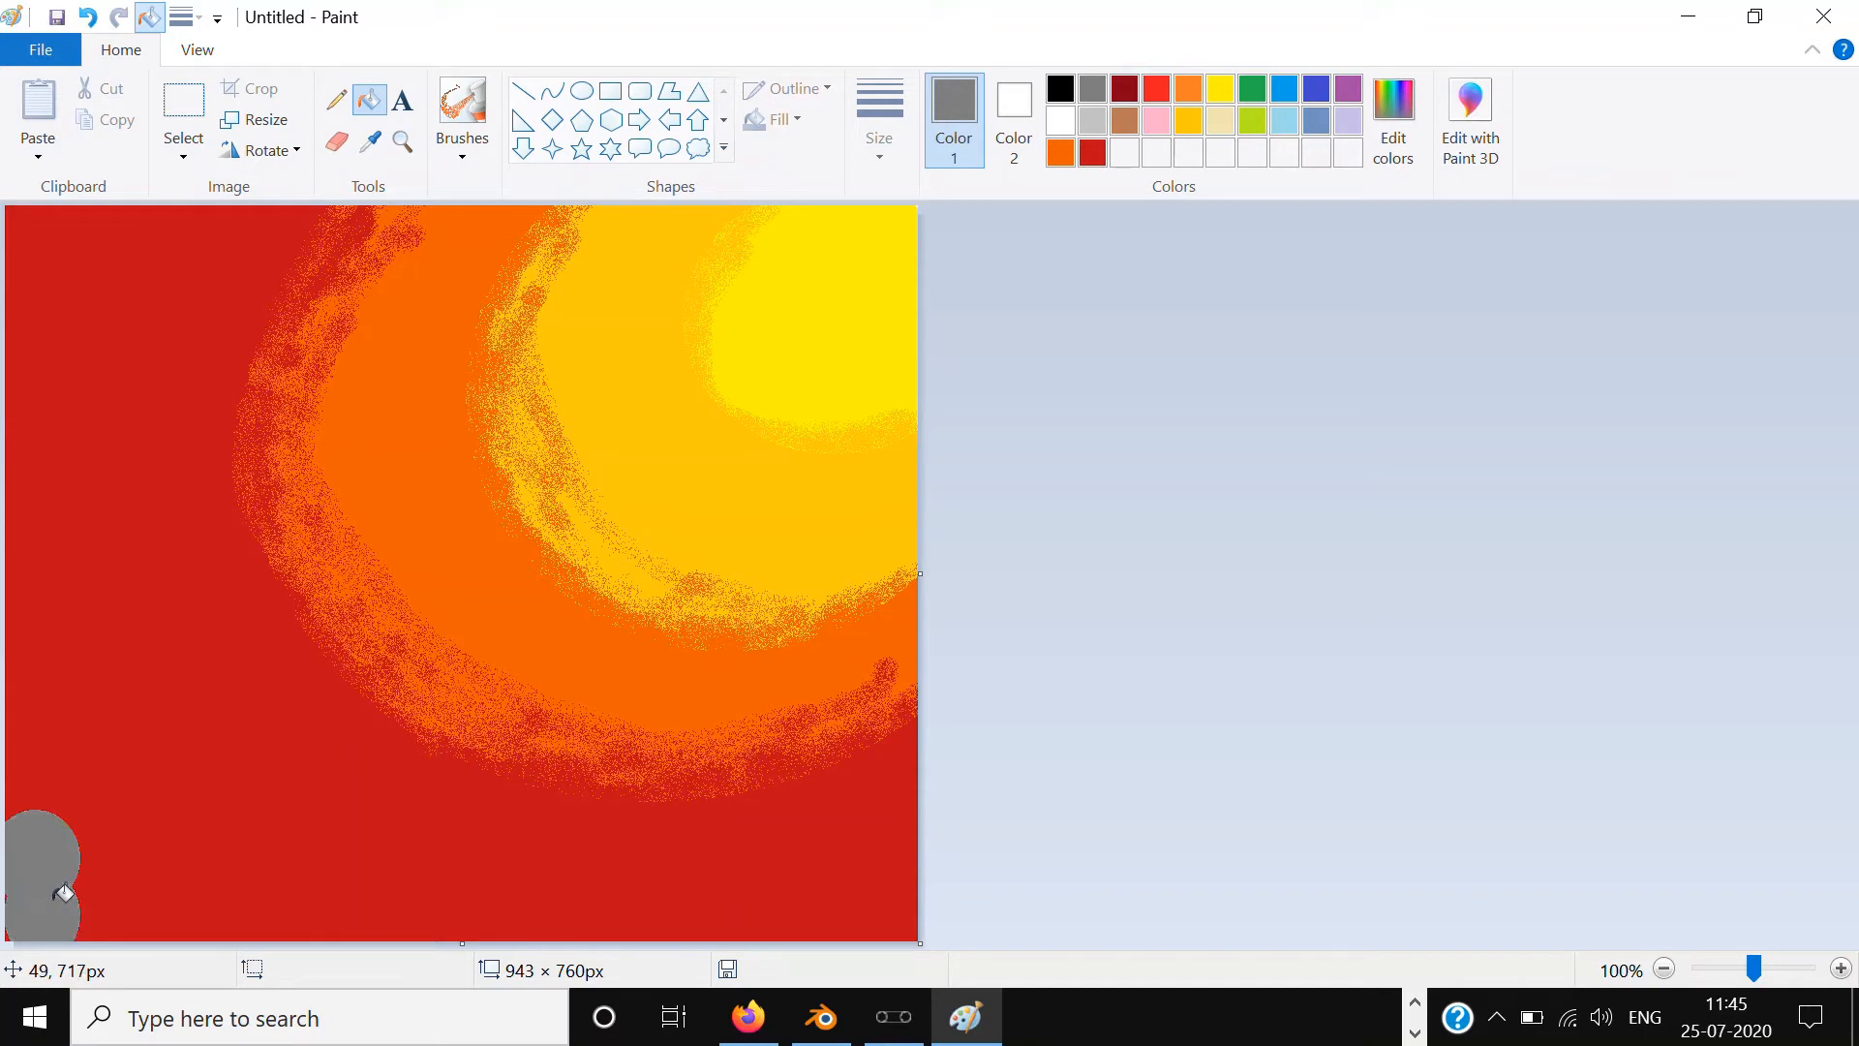
Step: Brush a thin light gray line across the dark gray shape where the two ellipses meet
click(1090, 114)
click(450, 118)
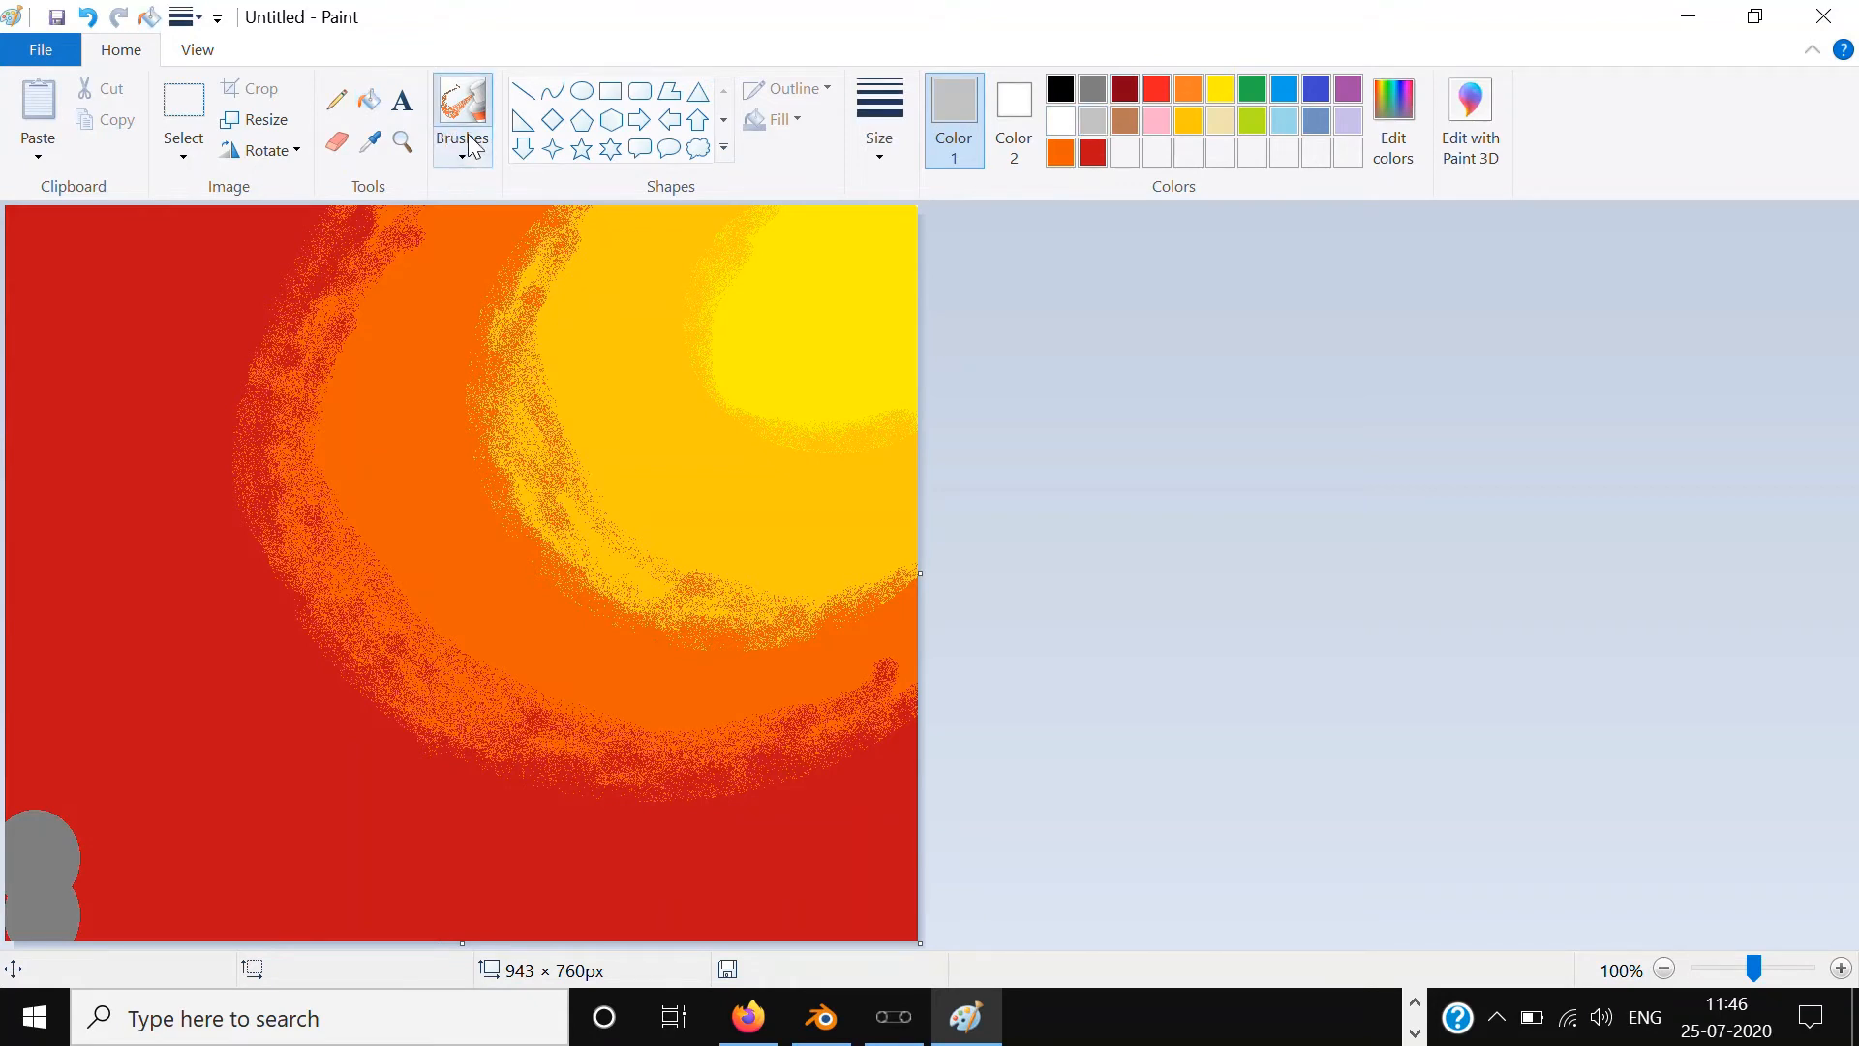
click(471, 145)
click(474, 198)
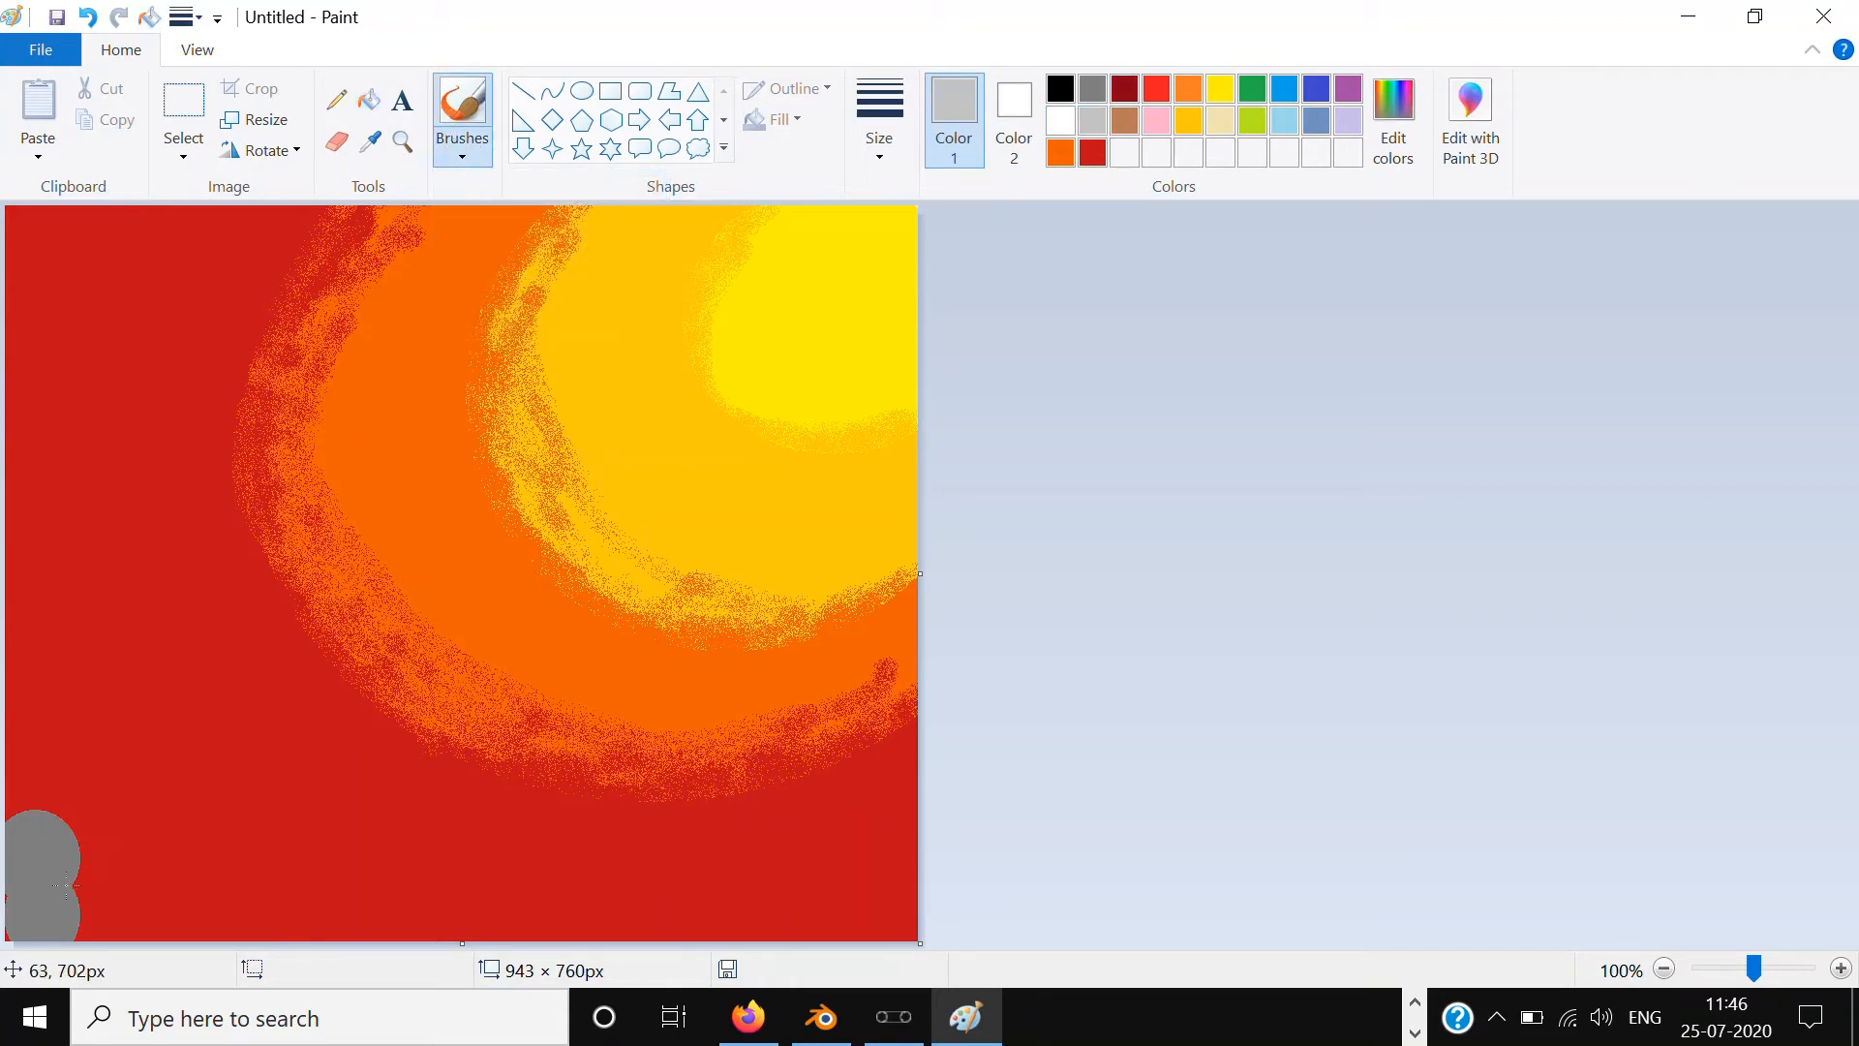
mouse_move(65, 885)
mouse_down()
mouse_move(3, 895)
mouse_move(18, 871)
mouse_up()
Step: Draw two ellipses with a light gray outline and solid dark gray fill along the canvas's bottom edge beside the gray shape
click(582, 93)
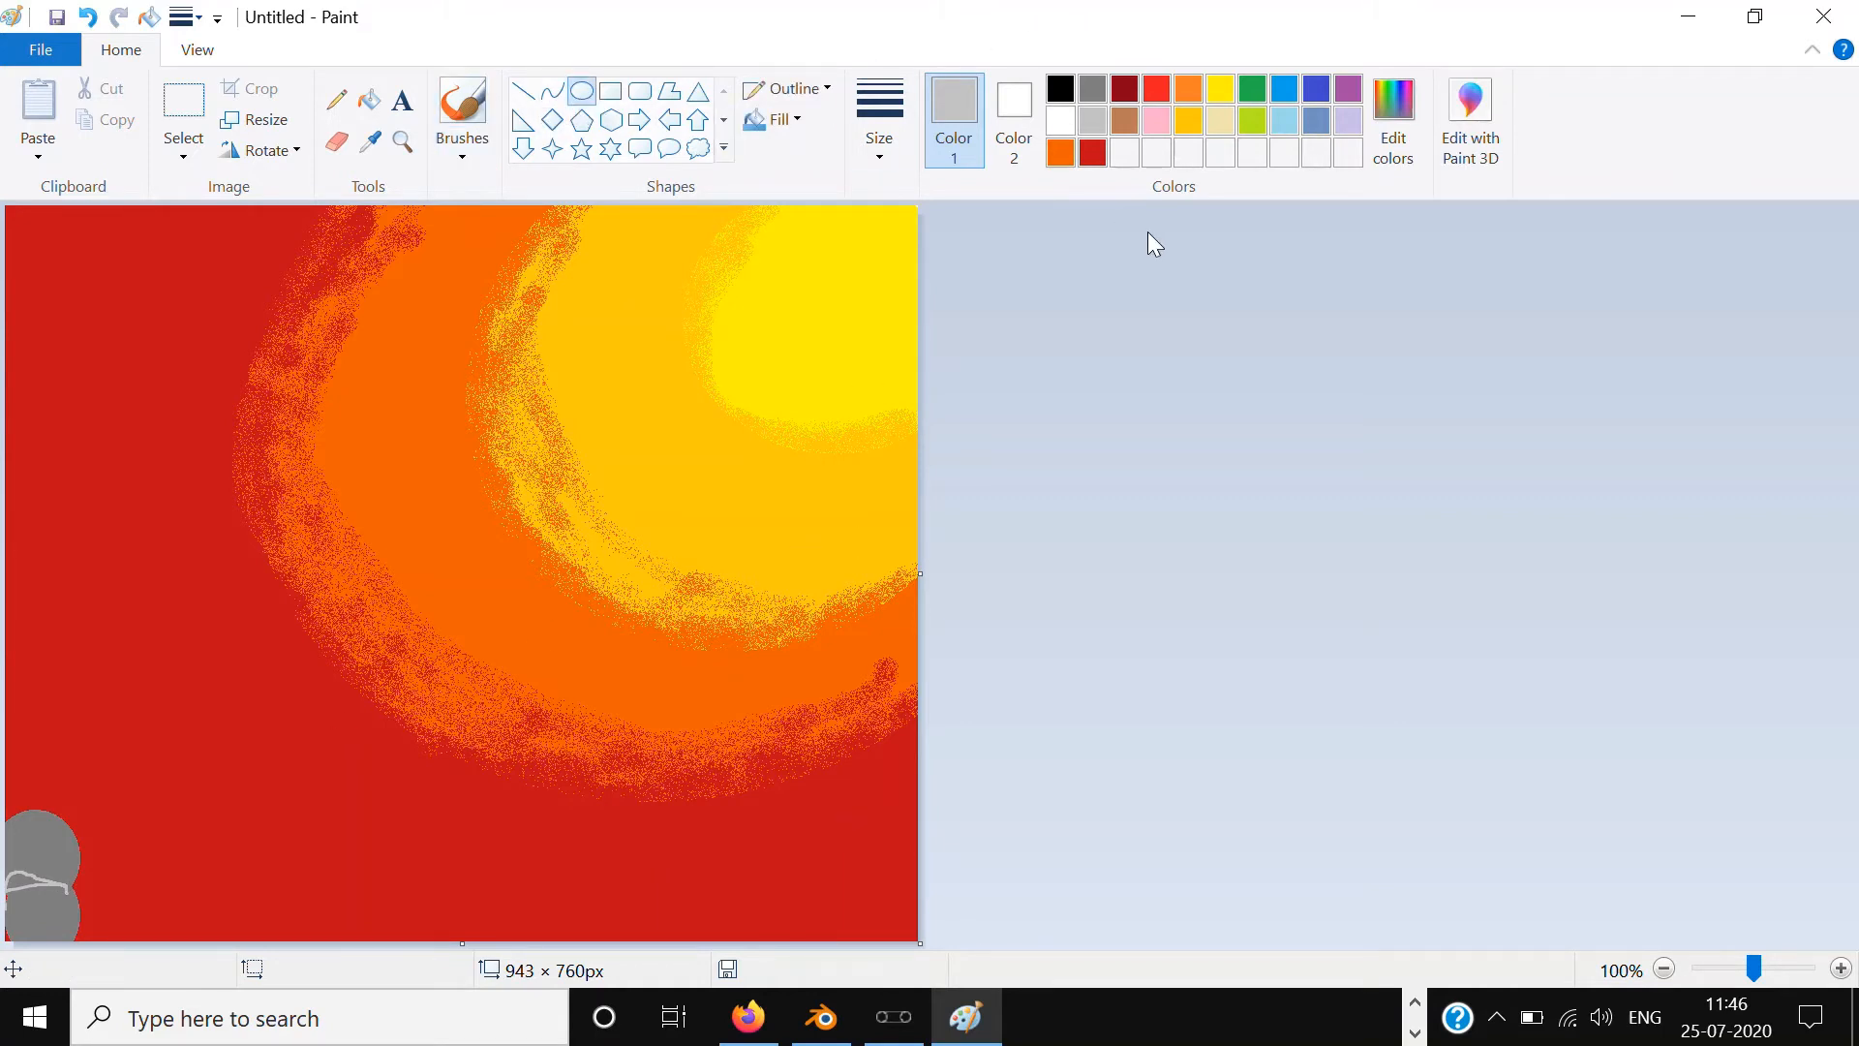
click(1014, 116)
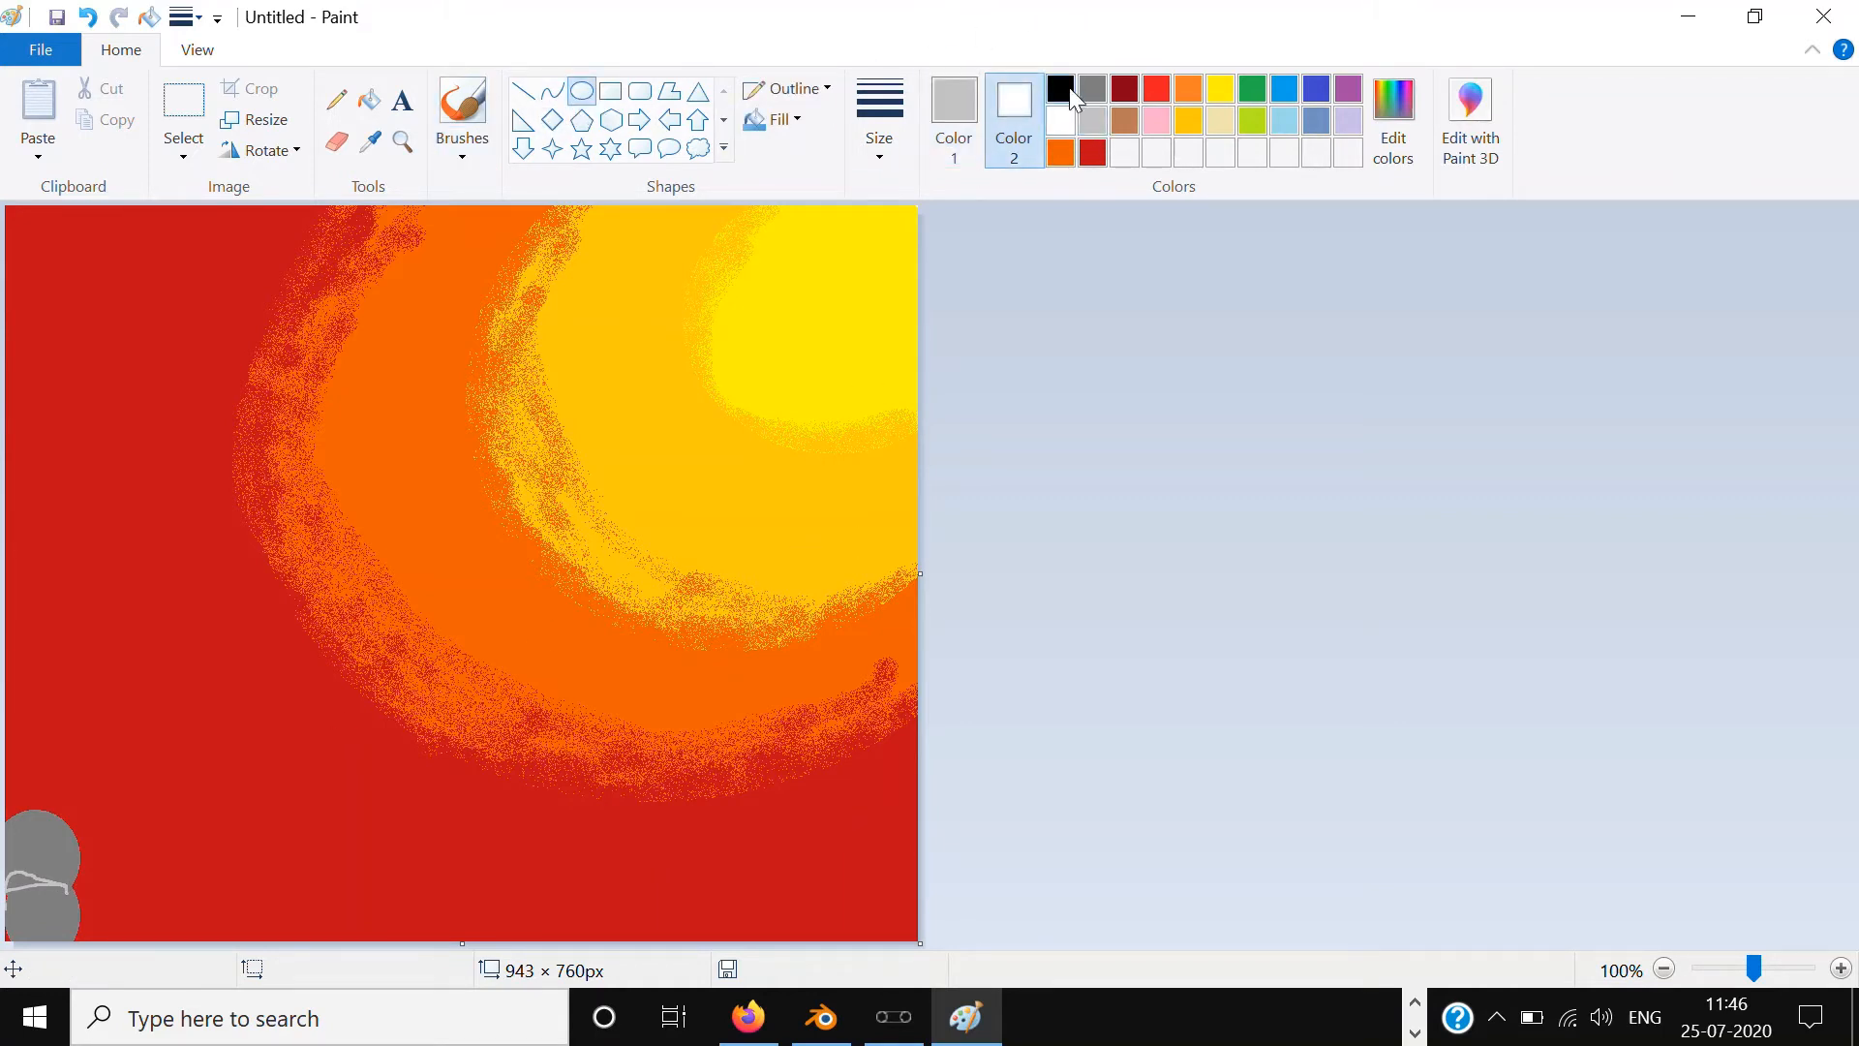
click(1094, 93)
click(953, 121)
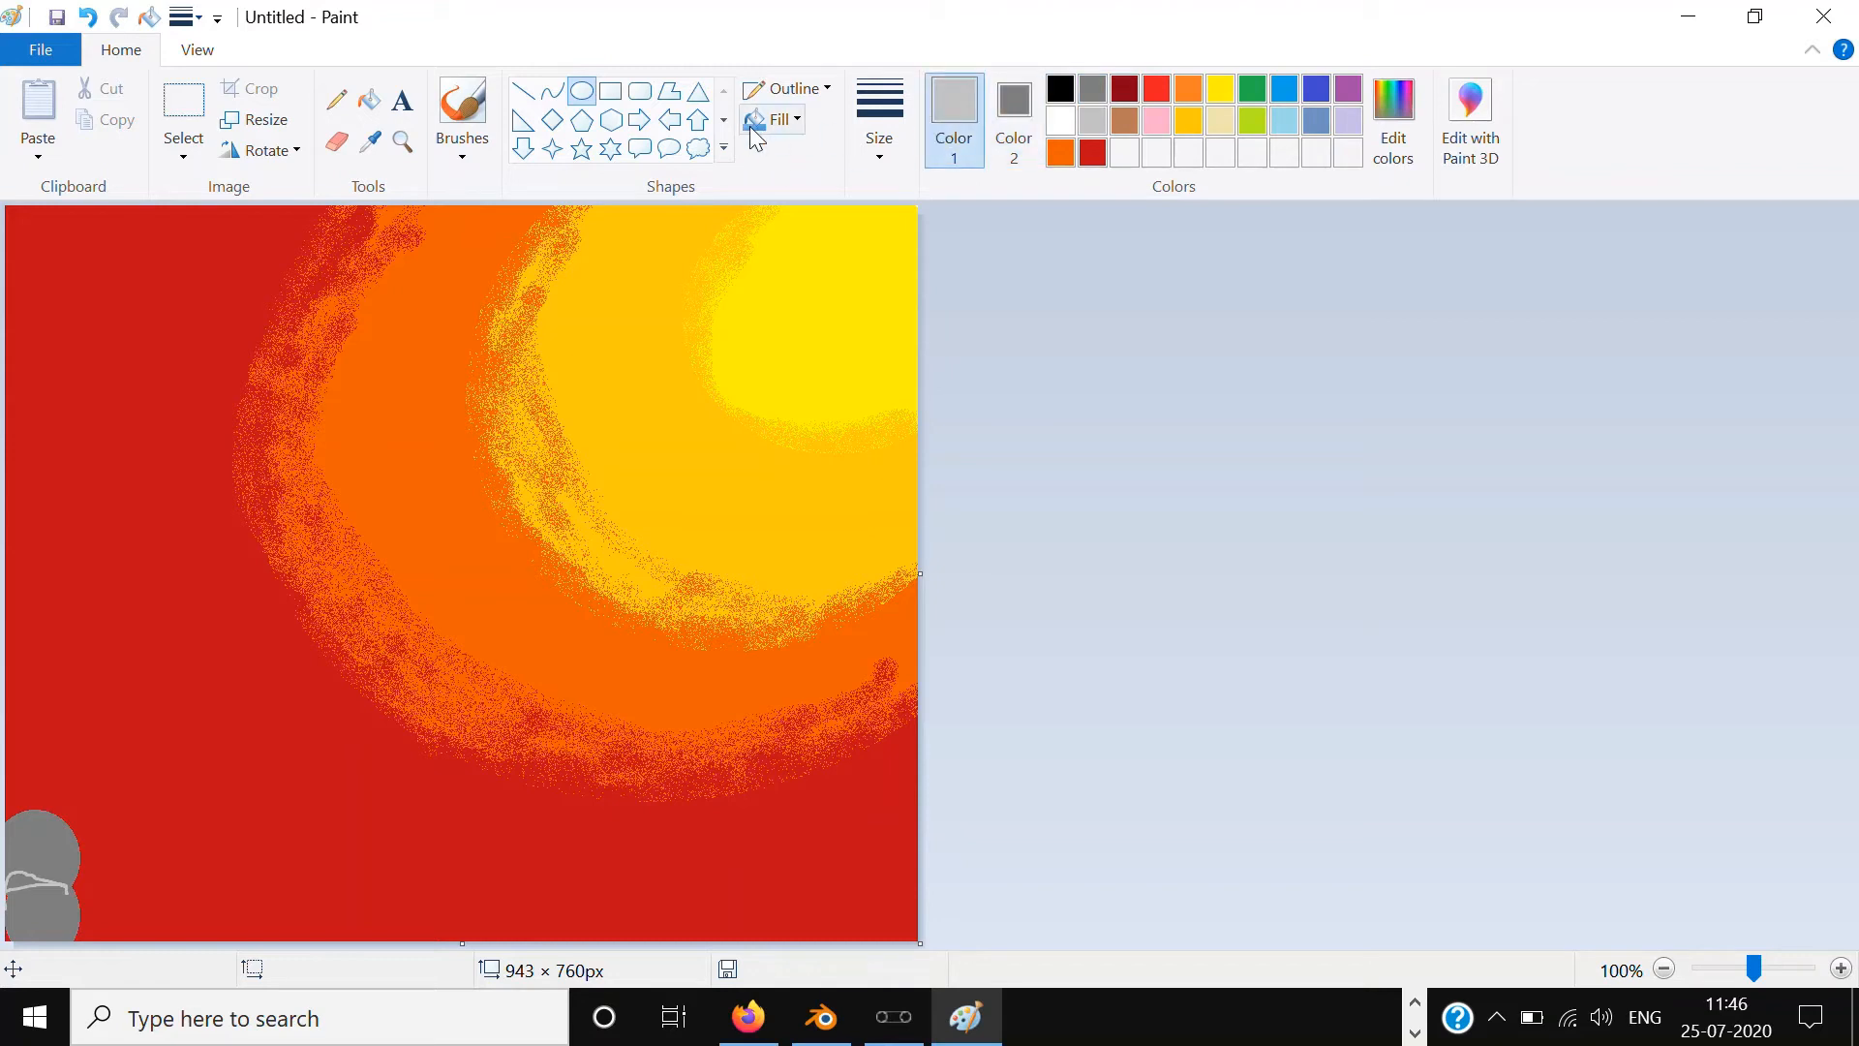
click(779, 119)
click(804, 188)
drag(132, 912, 219, 1005)
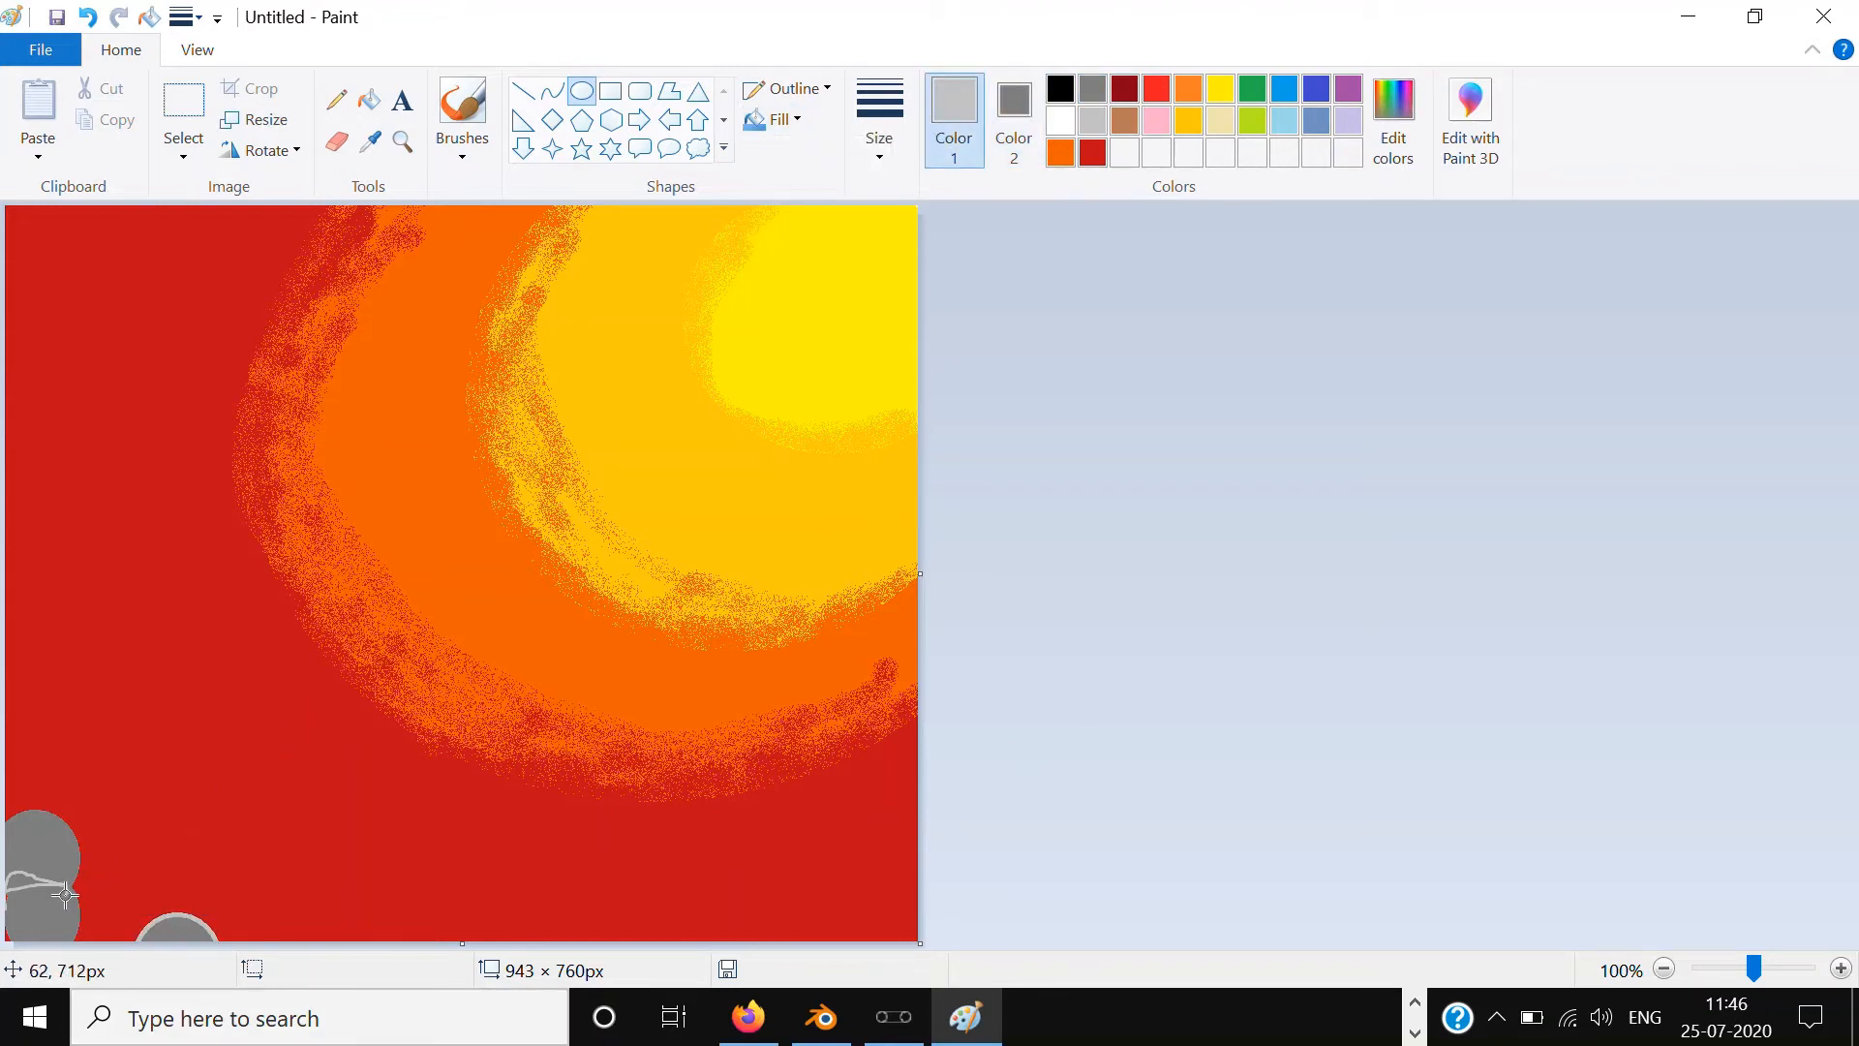
drag(79, 888, 155, 999)
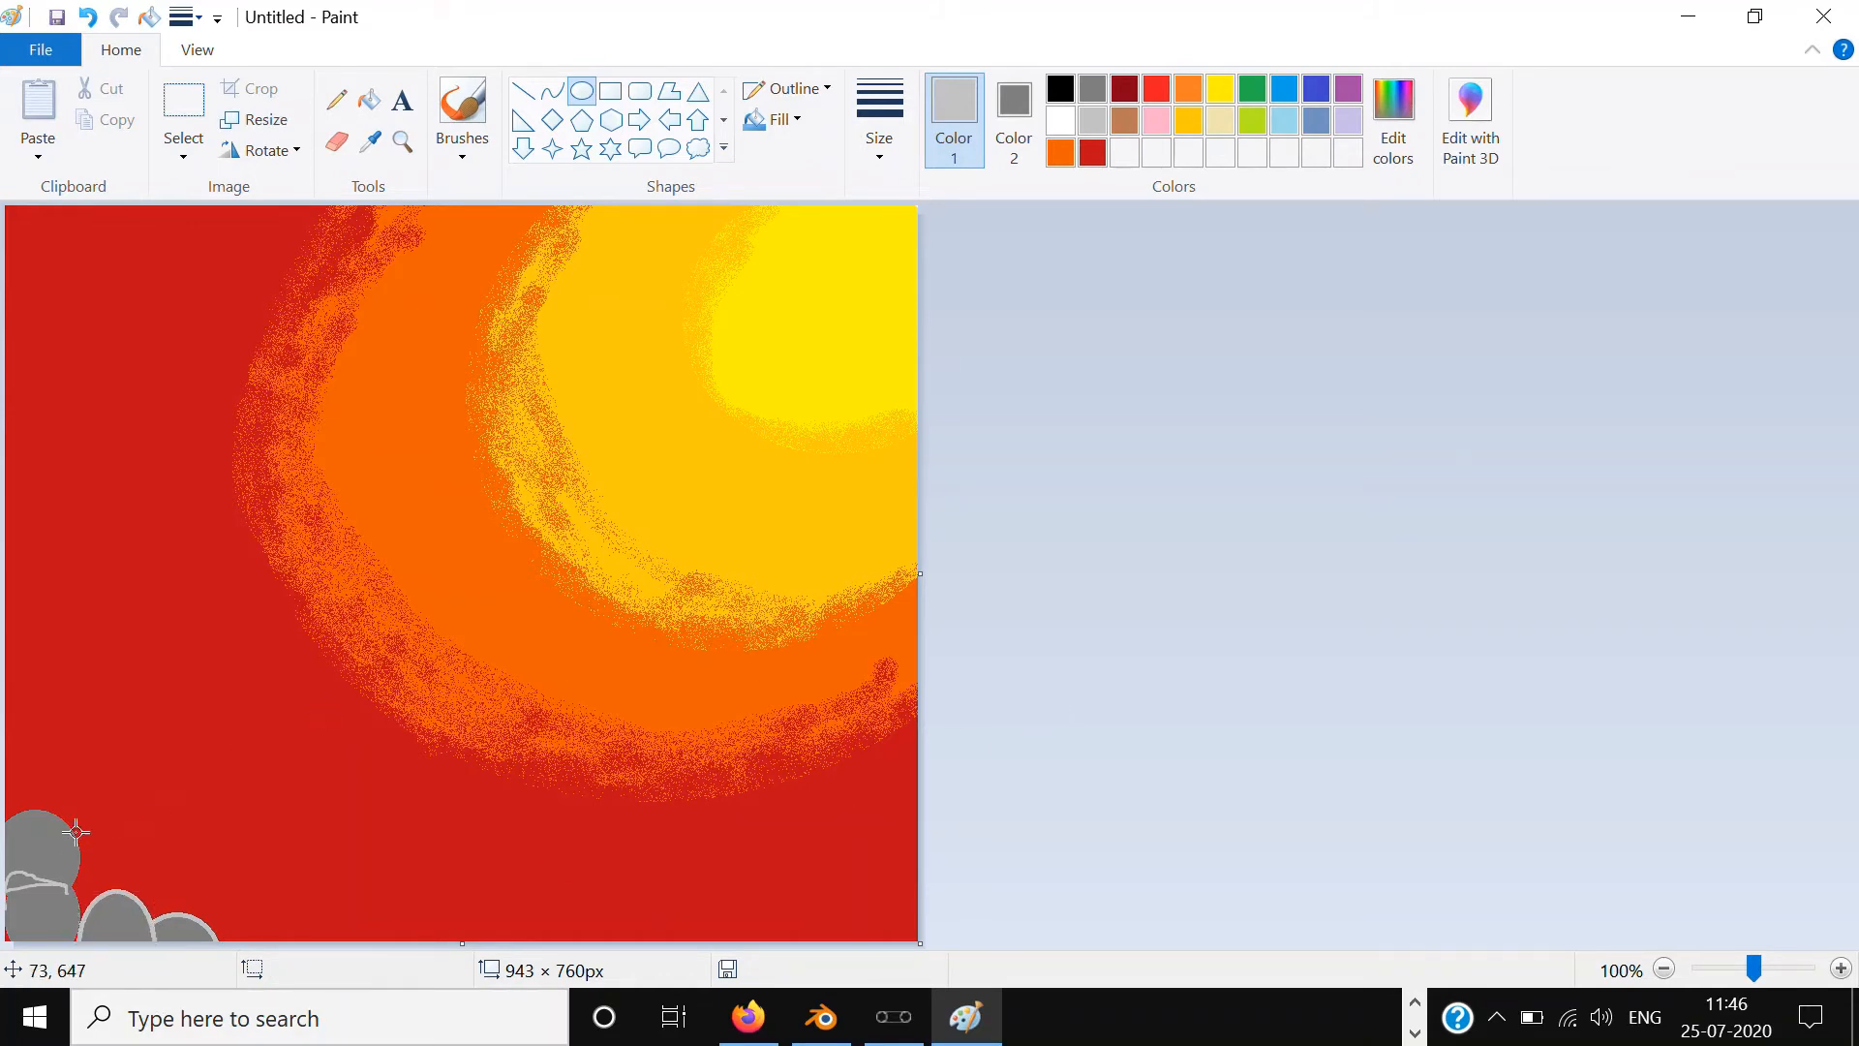
Step: Add five more gray ellipses beside and above the bottom ones, extending the cloud-like pile along the canvas's bottom edge
mouse_move(76, 825)
mouse_down()
mouse_move(161, 937)
mouse_move(105, 880)
mouse_move(281, 940)
mouse_up()
click(1216, 730)
click(1257, 809)
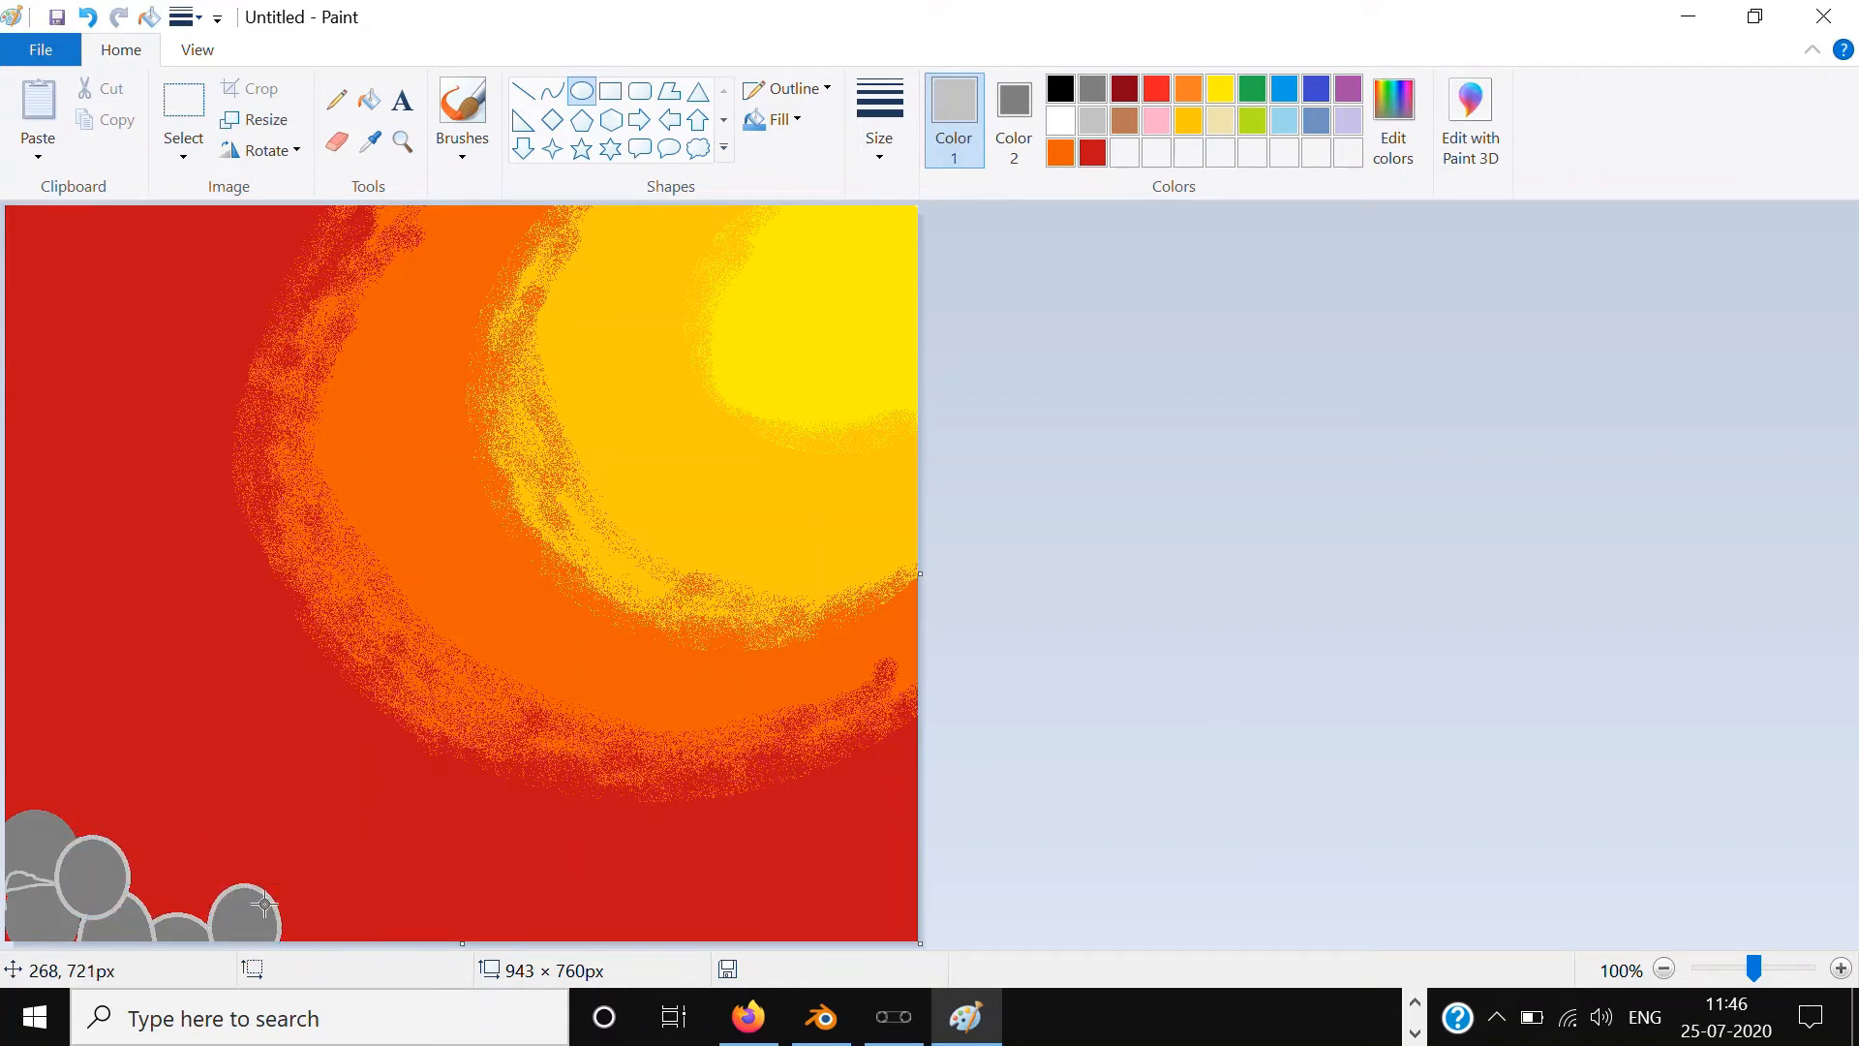
mouse_move(271, 862)
mouse_down()
mouse_move(341, 939)
mouse_move(357, 995)
mouse_up()
click(1236, 577)
mouse_move(147, 828)
mouse_down()
mouse_move(237, 913)
mouse_move(177, 874)
mouse_move(327, 914)
mouse_move(289, 898)
mouse_move(289, 933)
mouse_move(253, 884)
mouse_up()
click(1302, 565)
click(1229, 606)
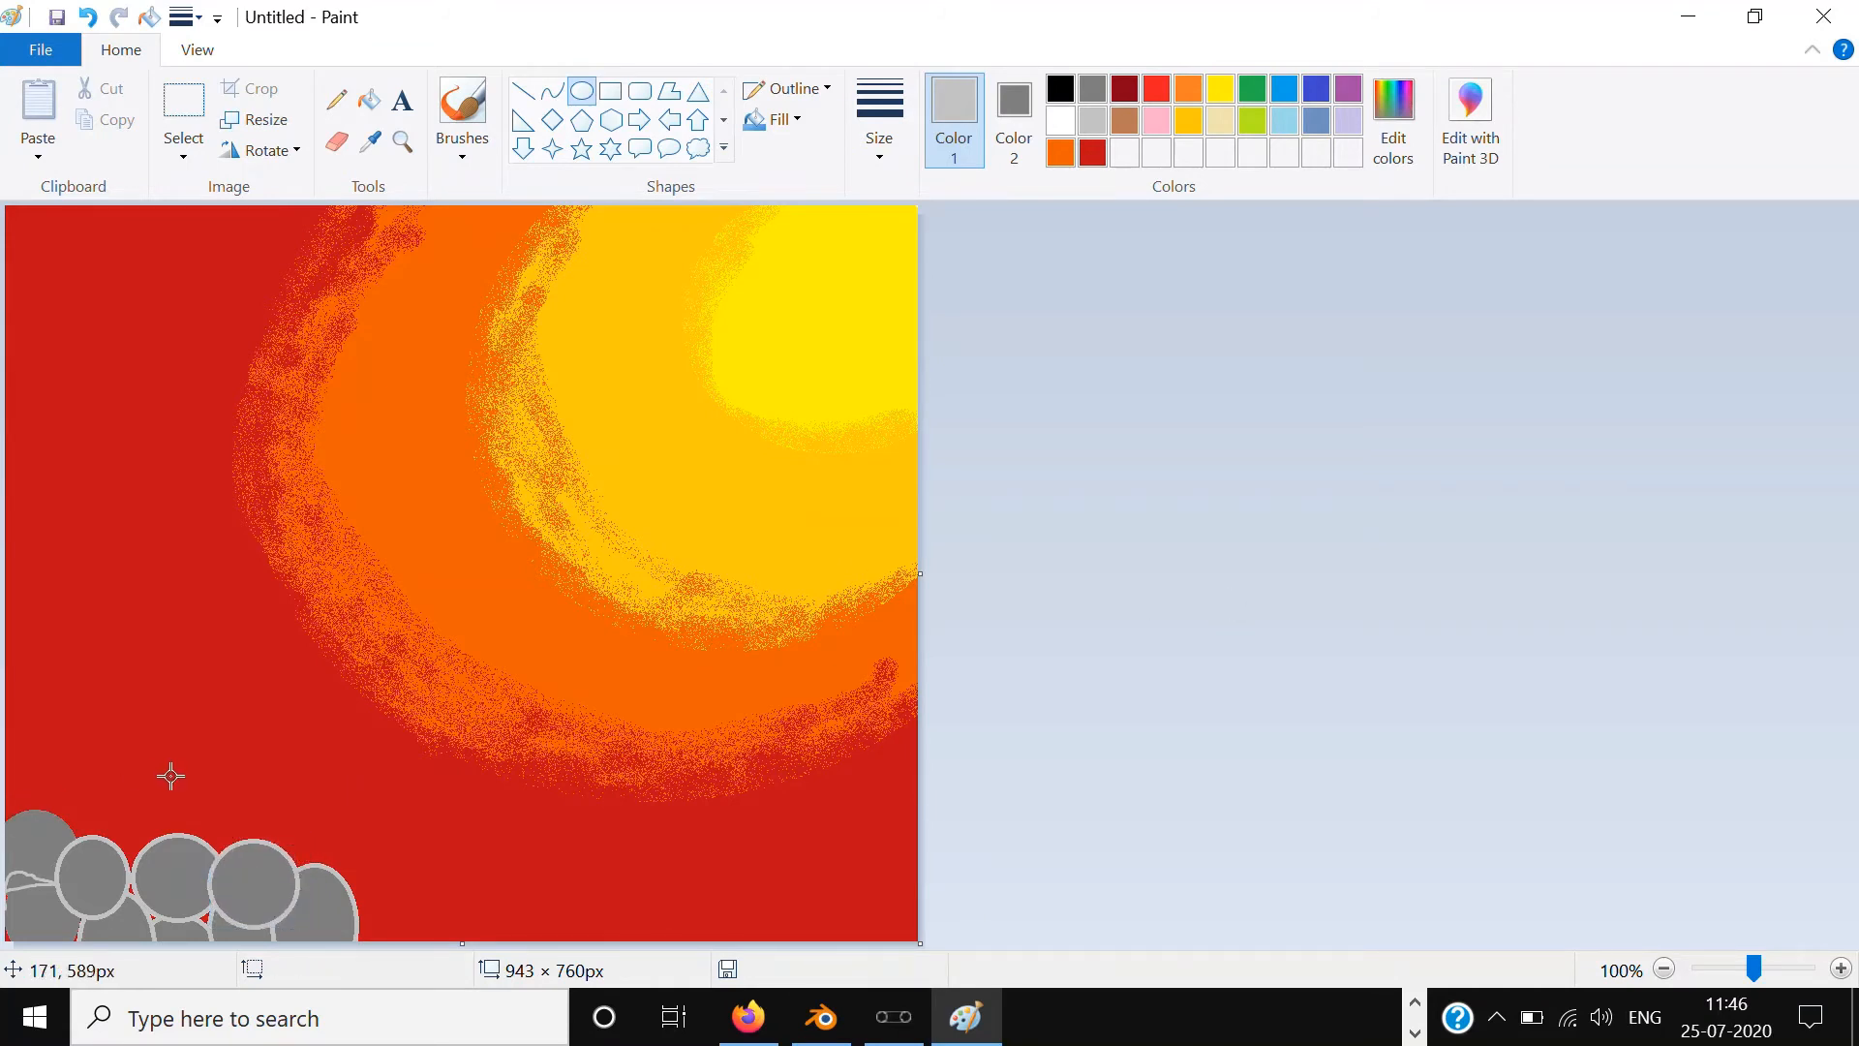
Step: Add gray ellipses of about 84 × 69 px and 66 × 74 px, a small one over the bottom gap, and another on top of the pile
drag(60, 810, 167, 869)
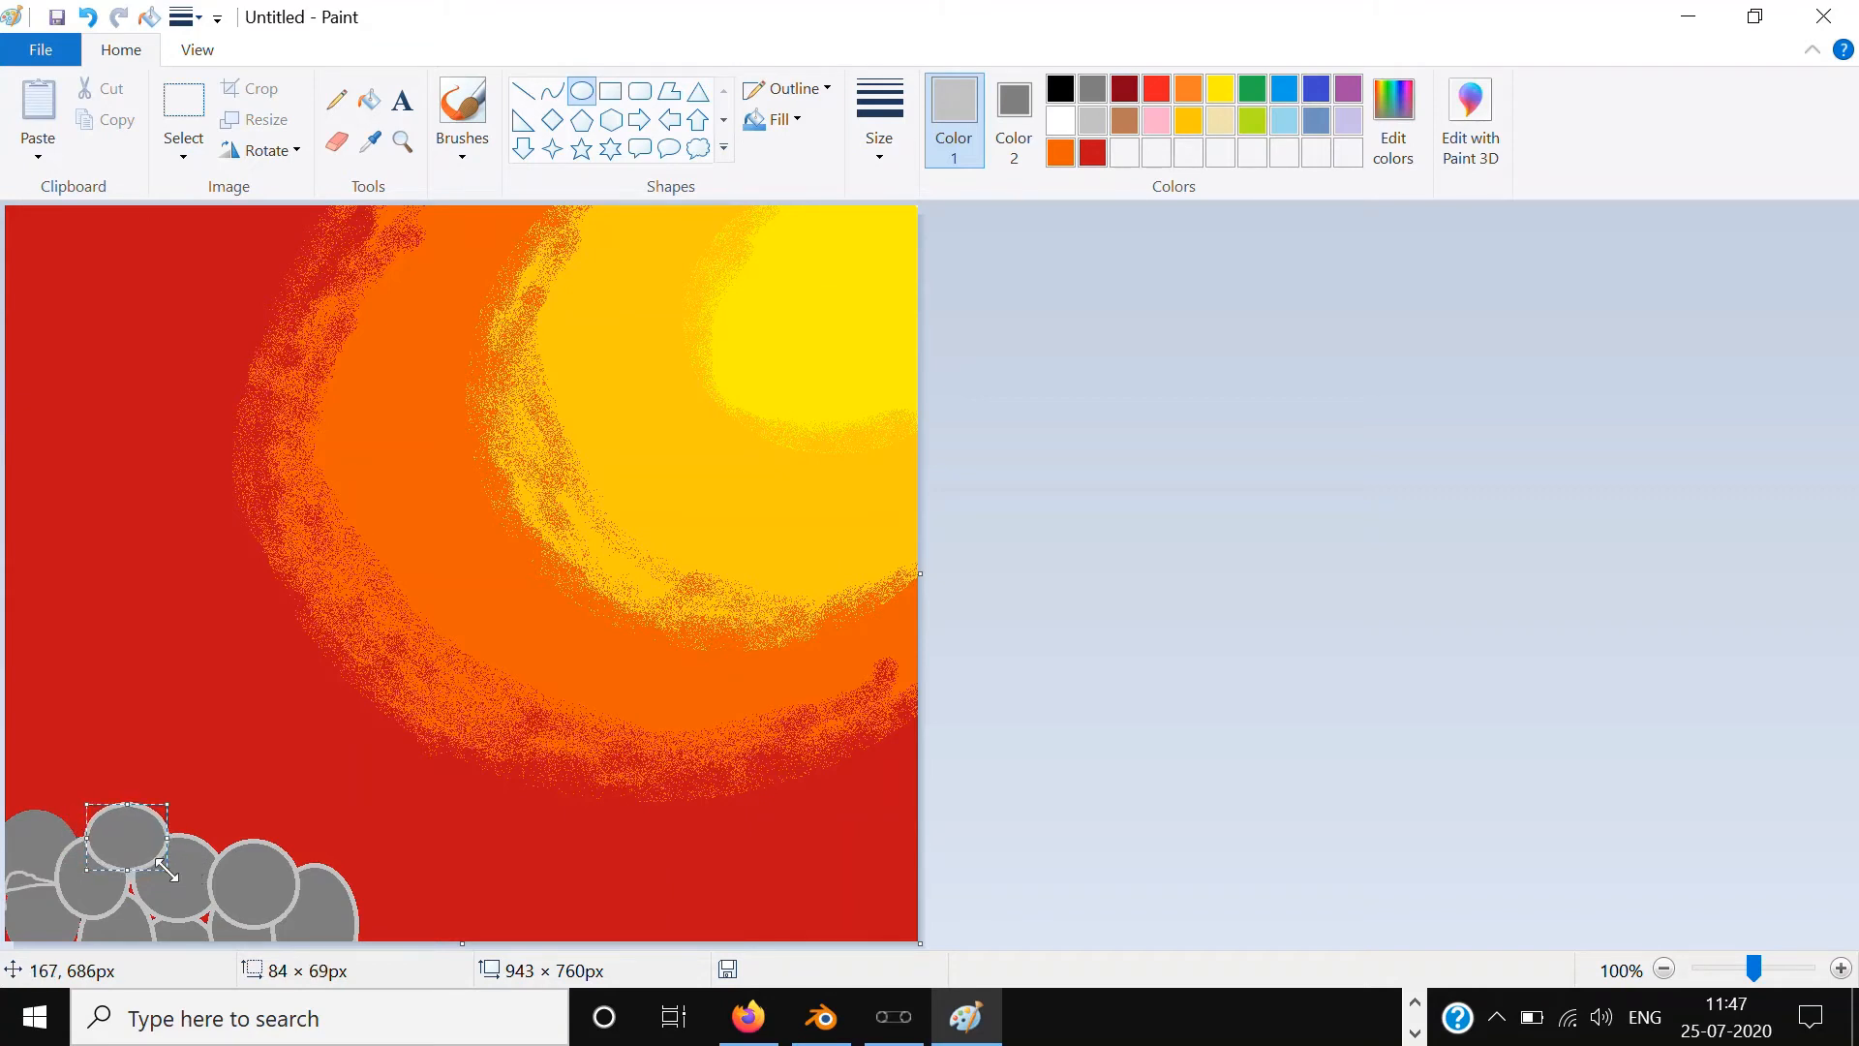
click(1148, 782)
drag(251, 821, 315, 892)
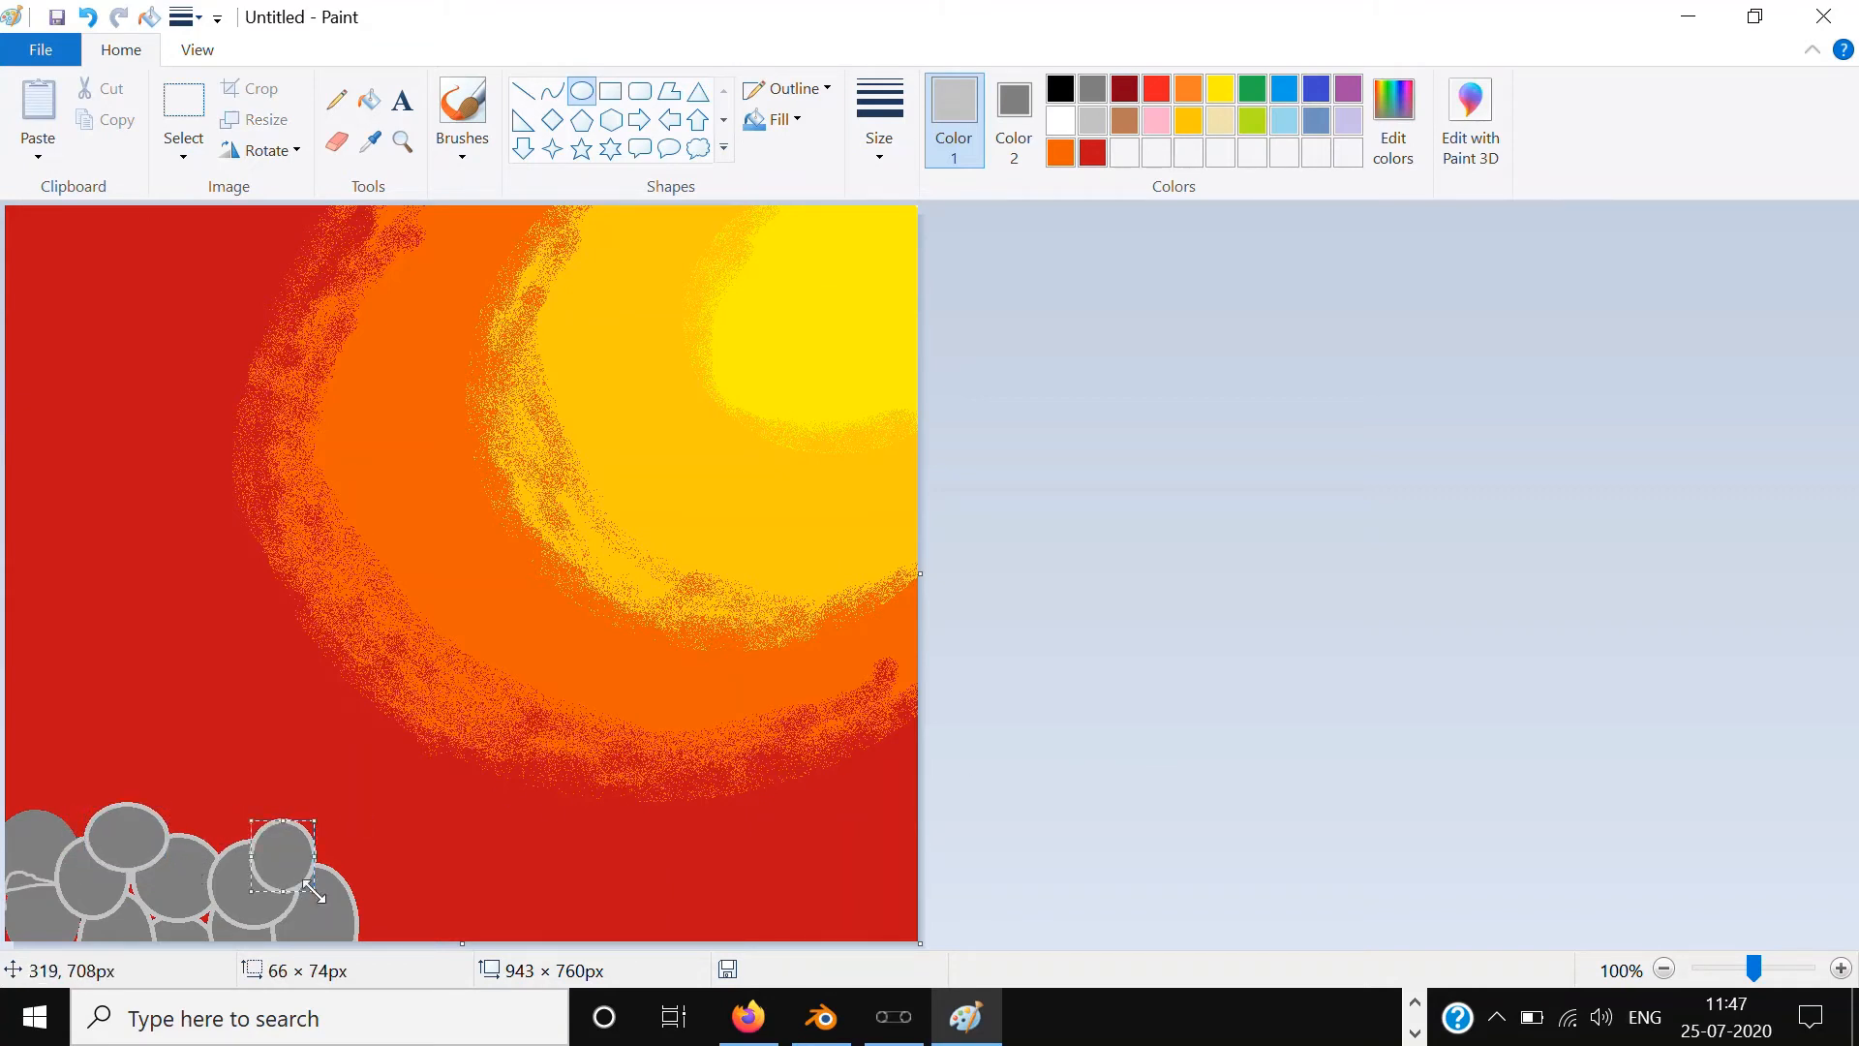
click(1005, 827)
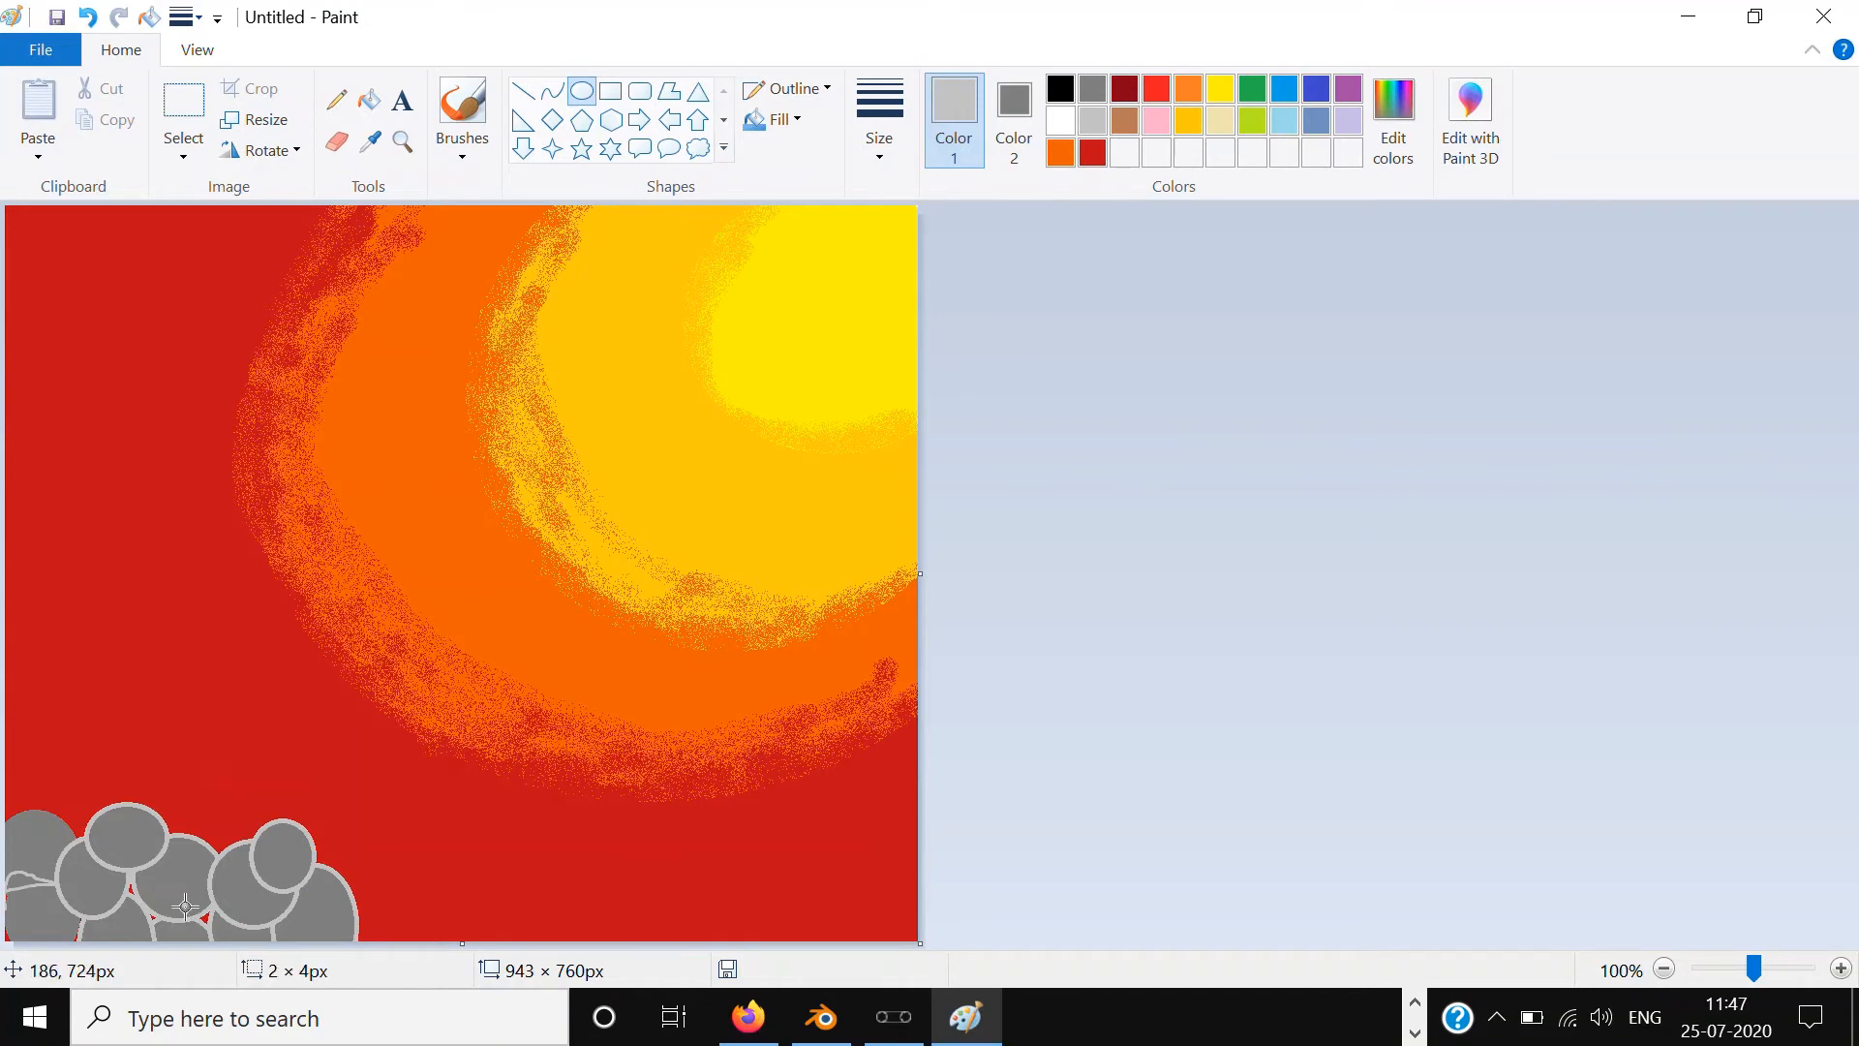
drag(184, 906, 237, 944)
click(1384, 696)
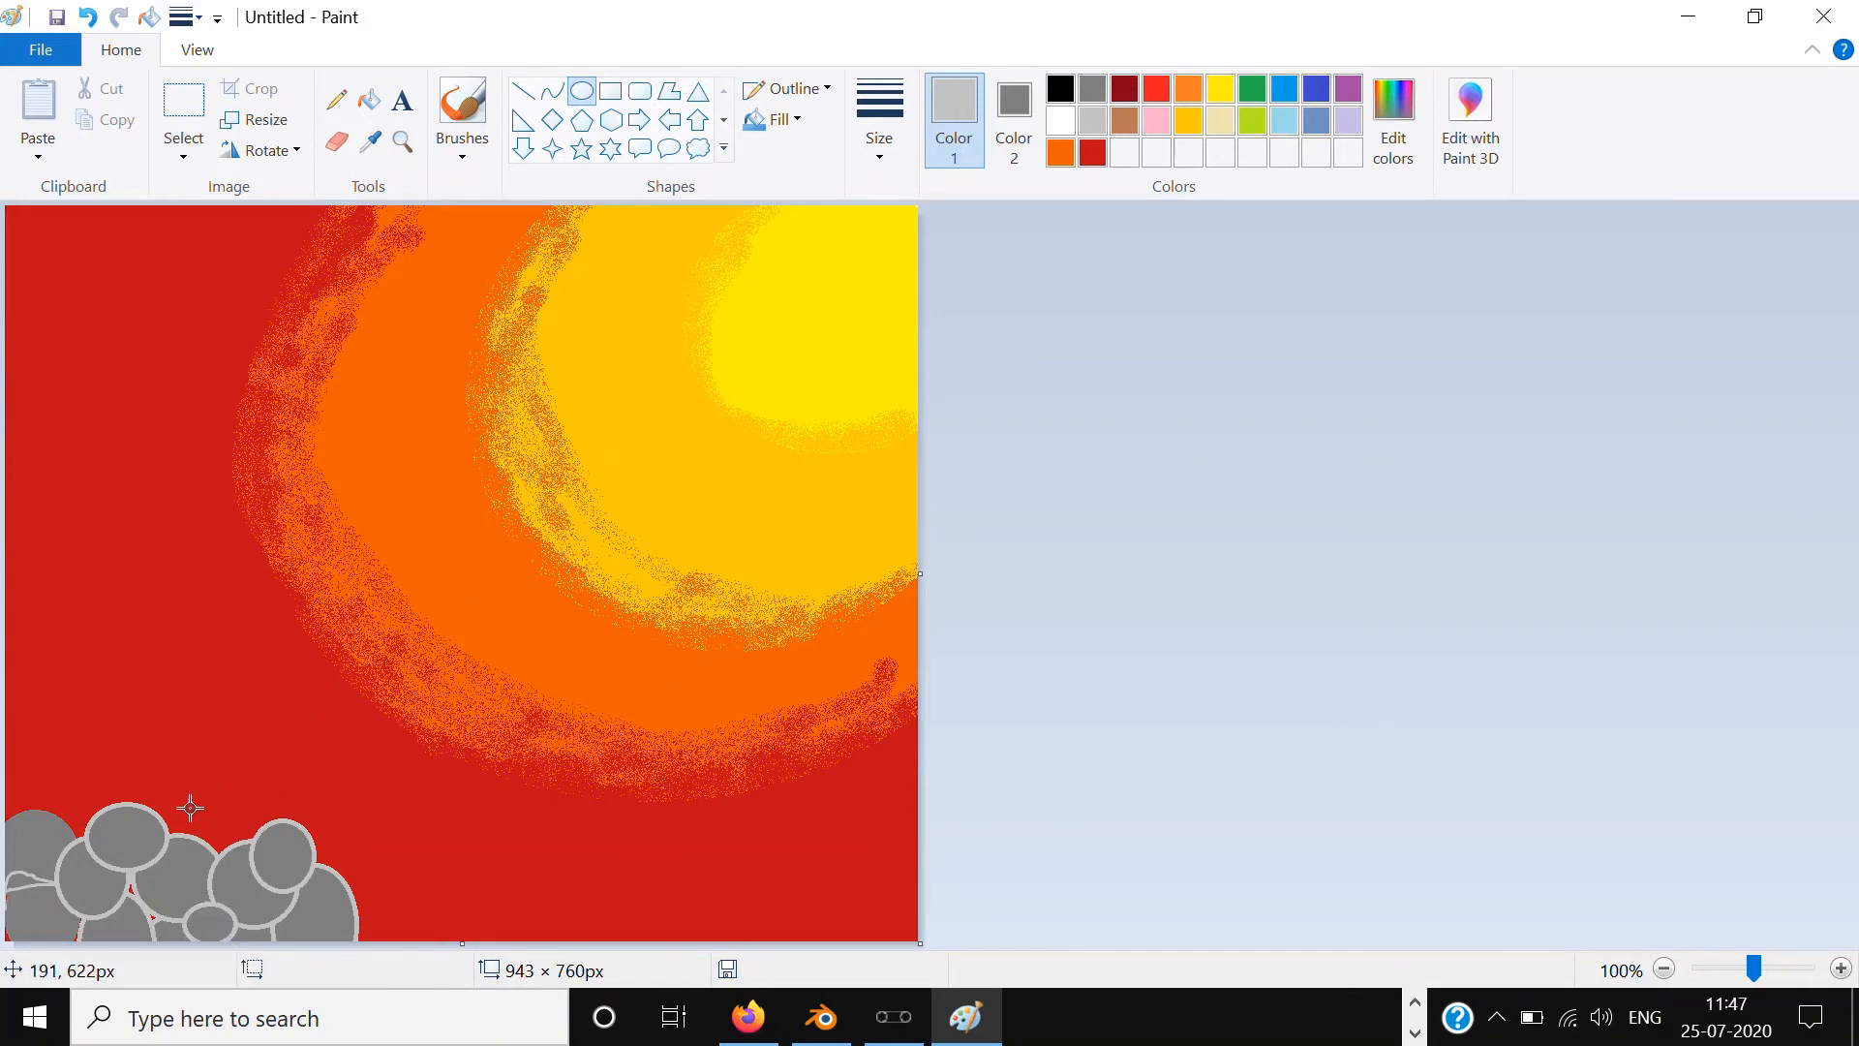
drag(190, 786, 266, 857)
click(1435, 598)
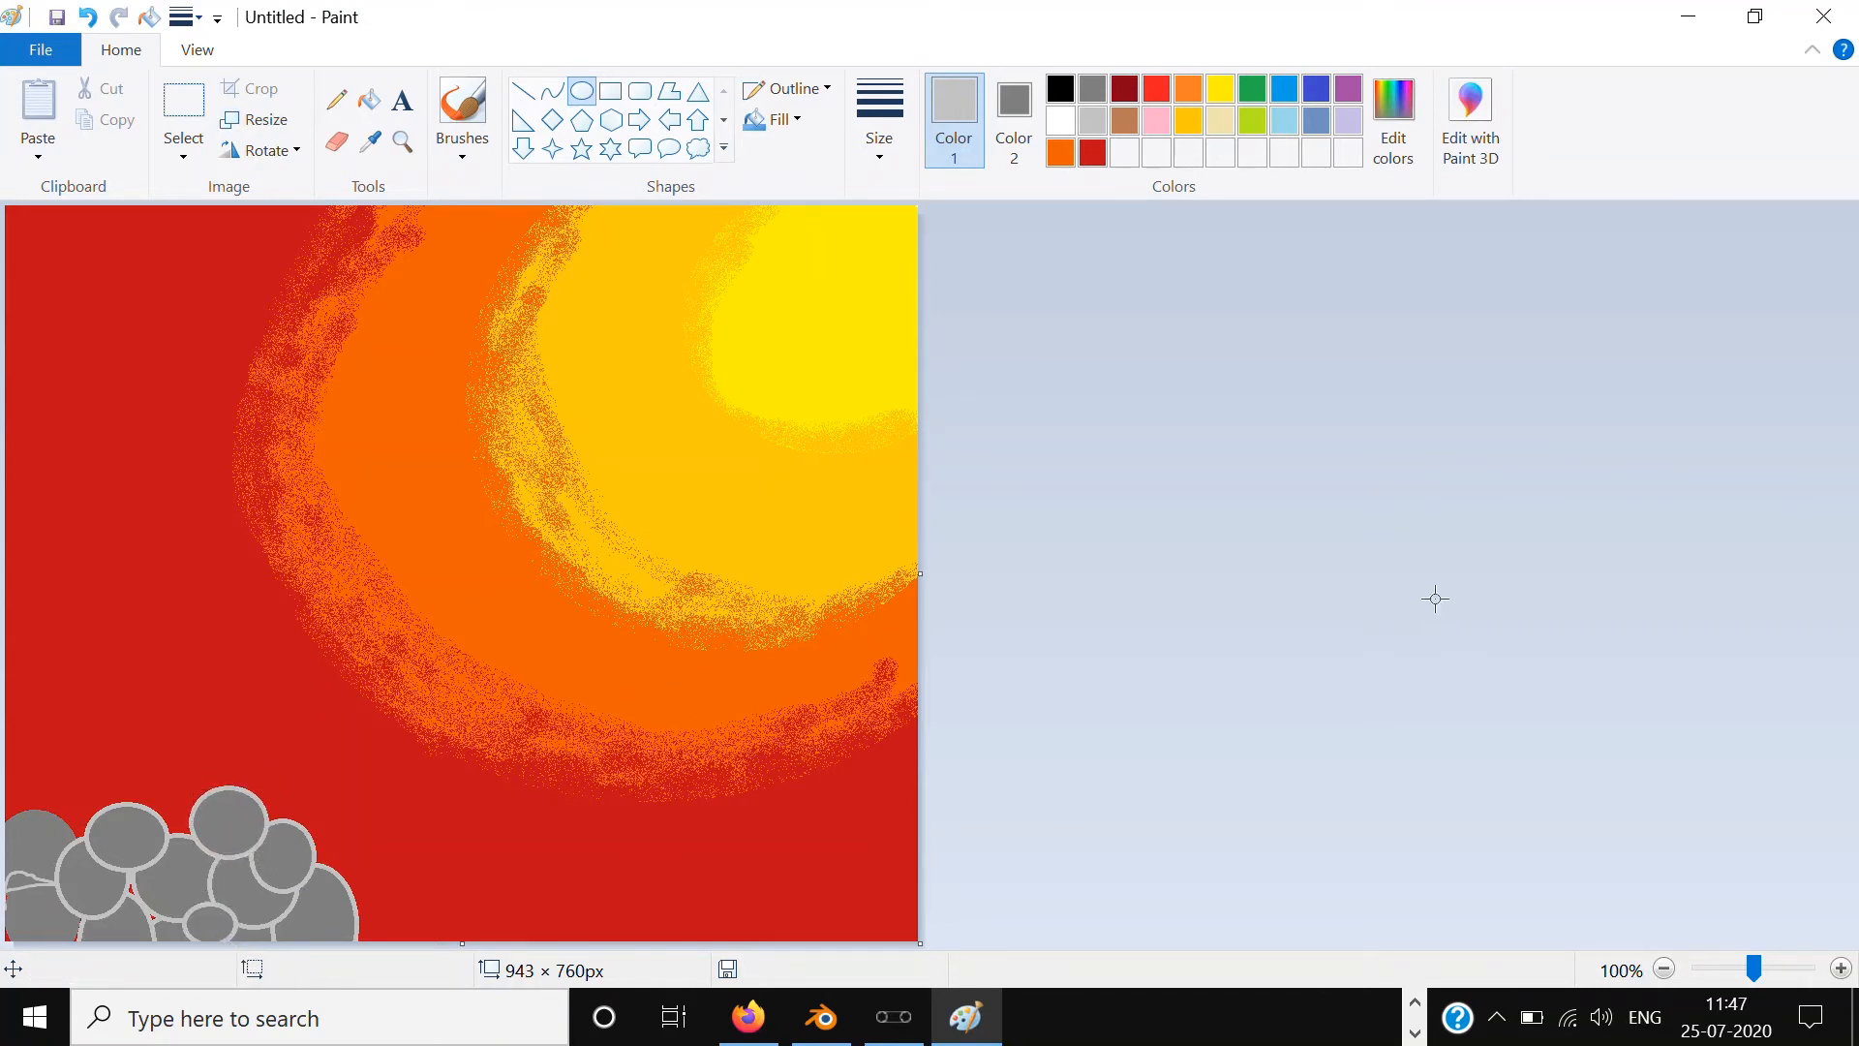
Step: Stack three gray ellipses up the left edge of the canvas above the existing pile
drag(15, 771, 81, 800)
click(1220, 539)
click(1323, 498)
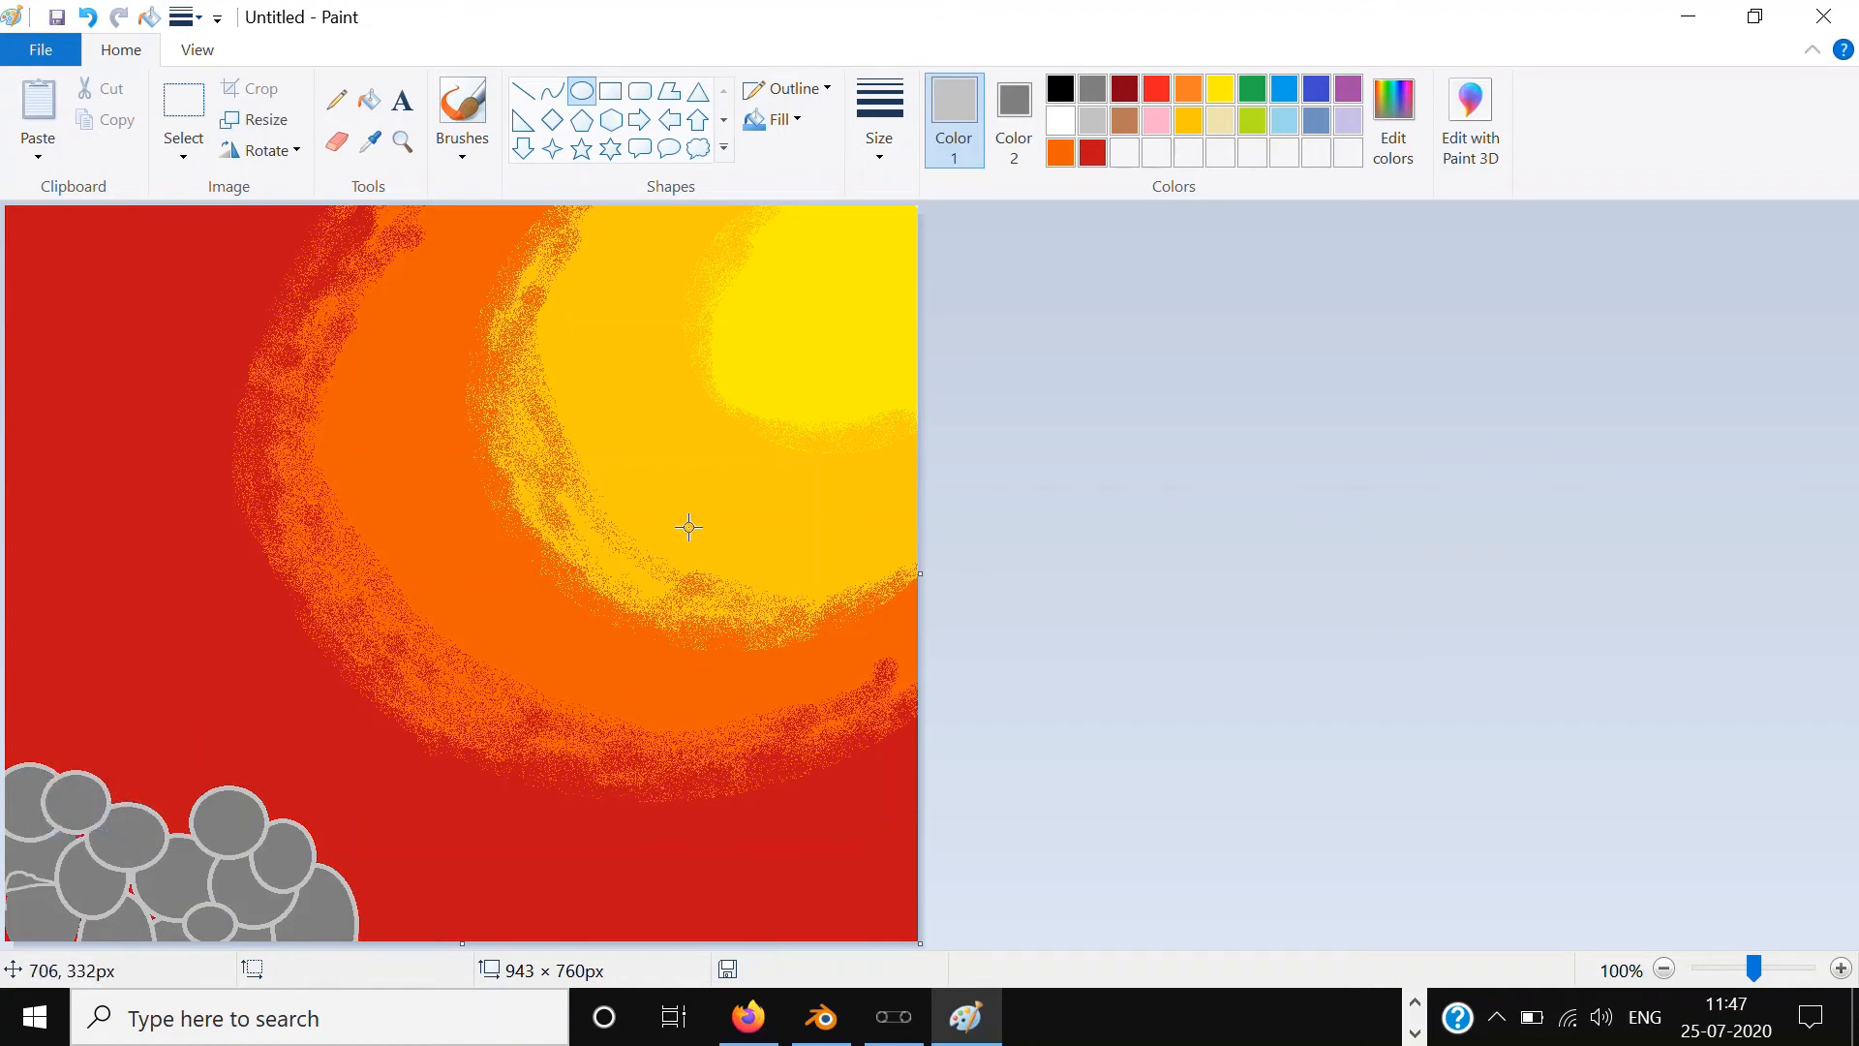
drag(13, 641, 30, 727)
click(1498, 653)
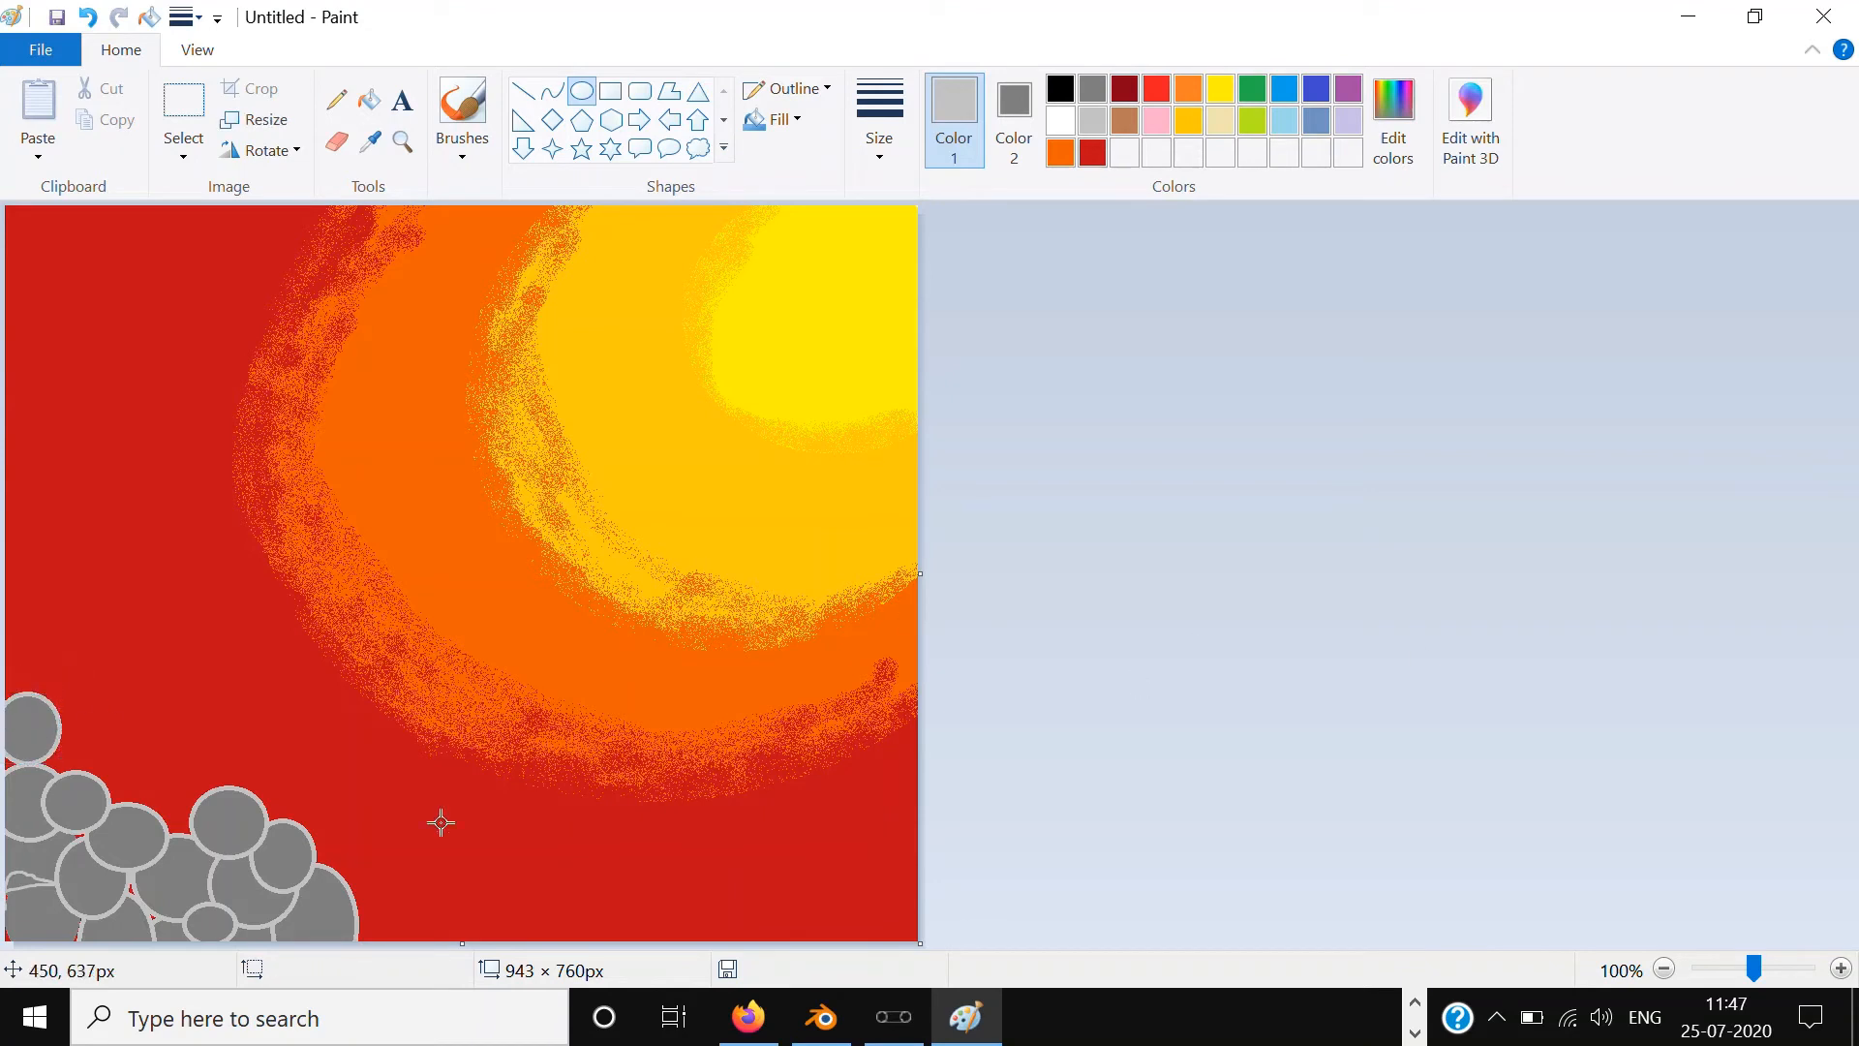
Step: Draw a gray circle about 50 px wide at the bottom edge and enlarge it until it meets the pile's right end
drag(366, 912, 415, 961)
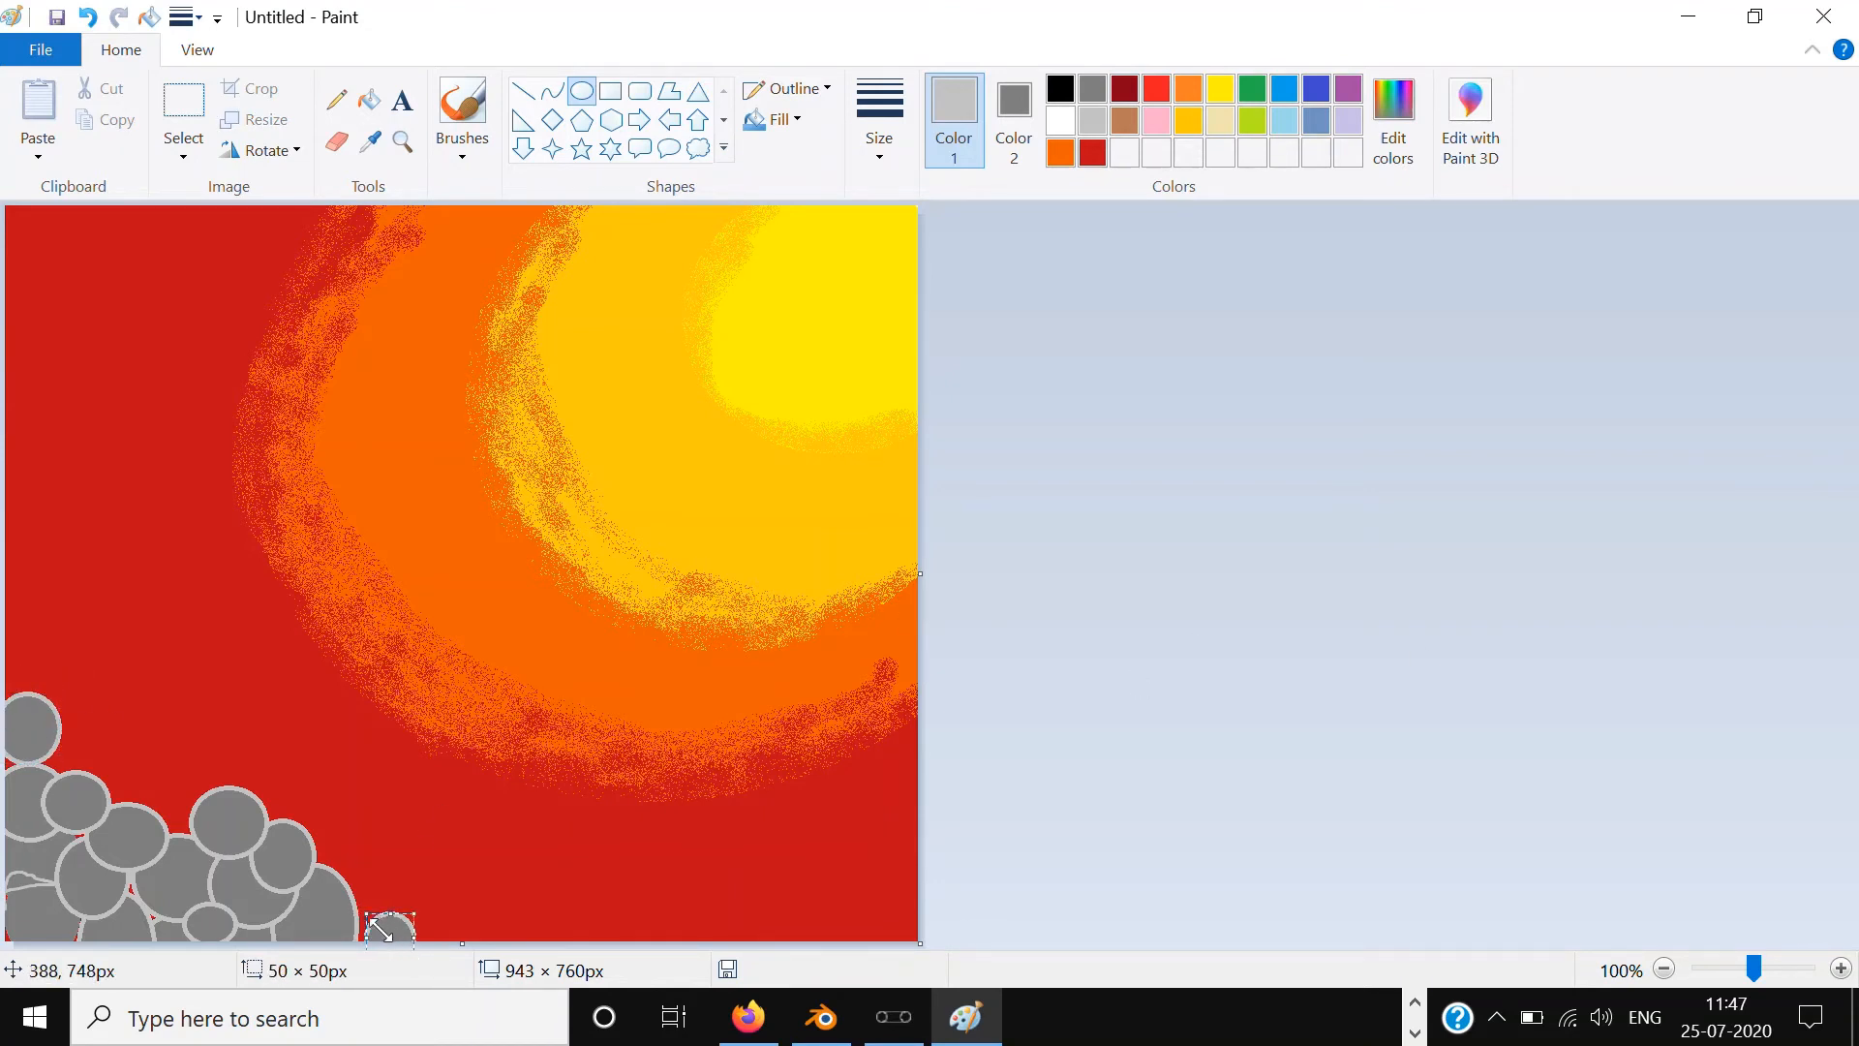
drag(380, 928, 358, 909)
click(1615, 629)
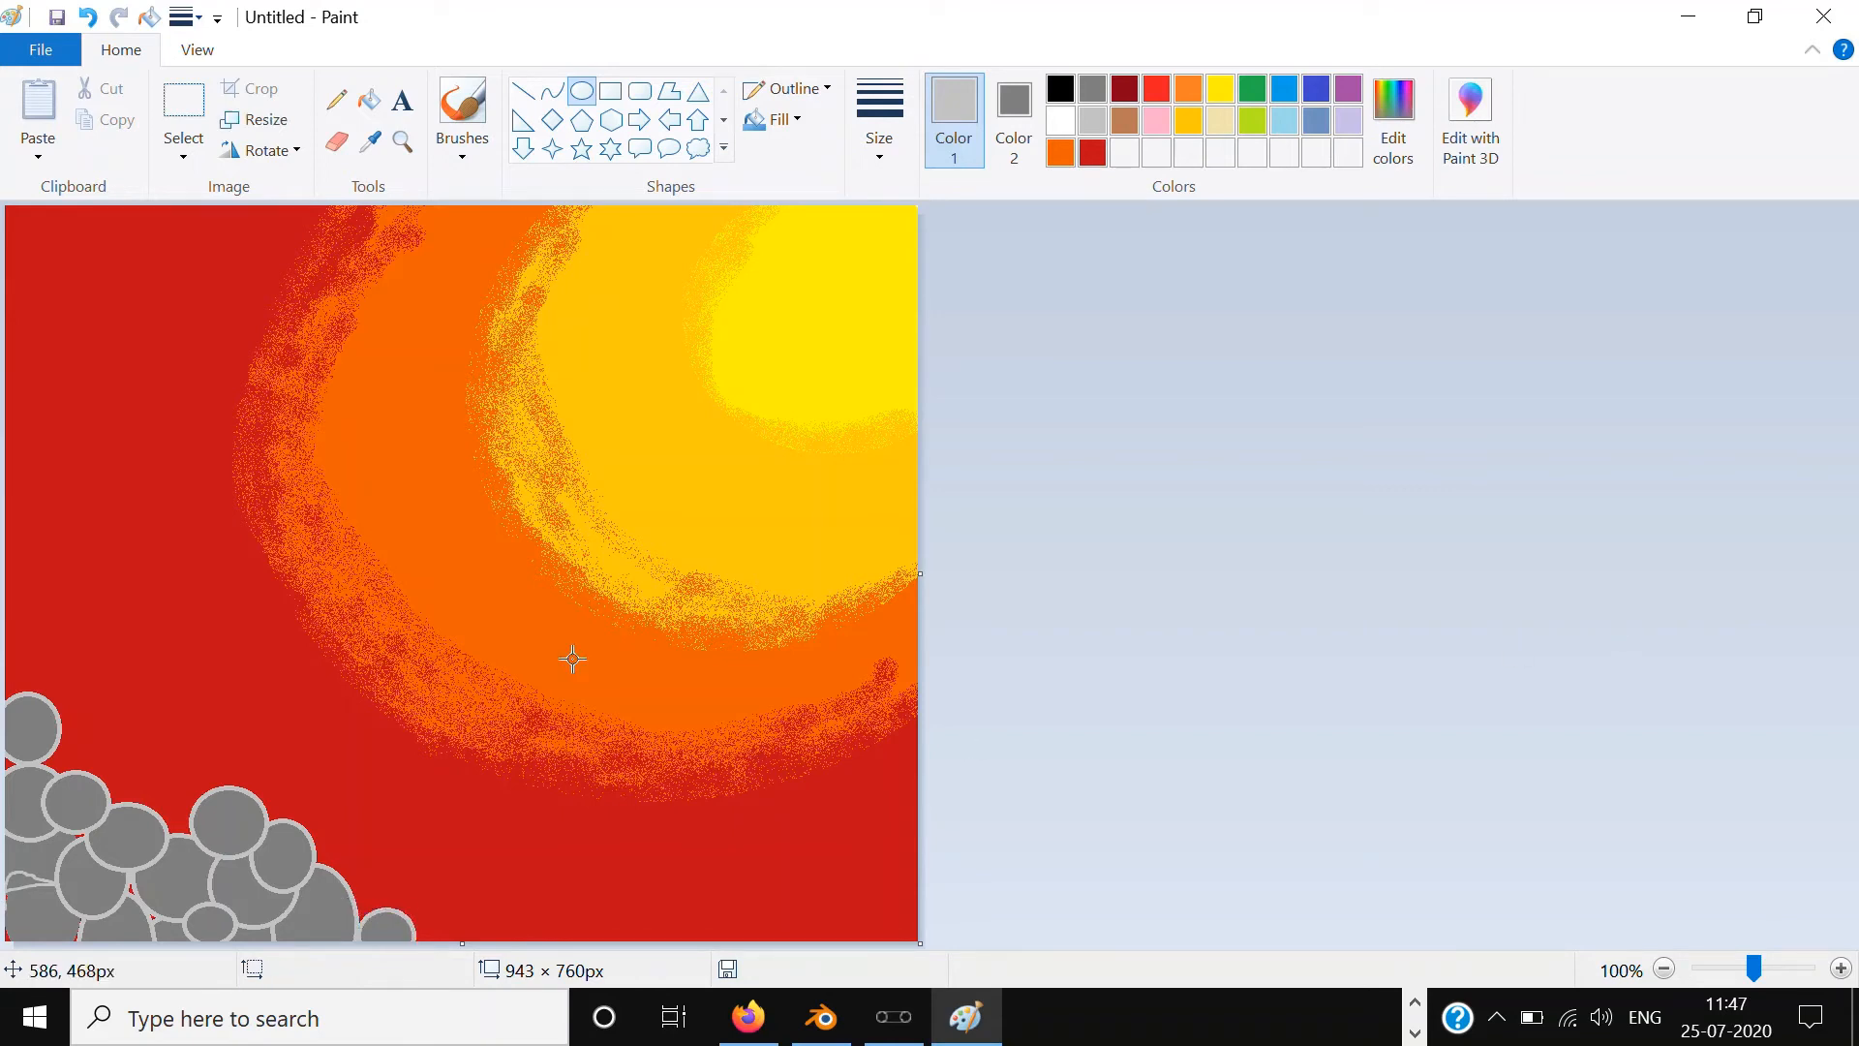
Step: Add five overlapping gray ellipses along the upper slope of the pile, including ones of about 76 × 76 px and 63 × 60 px
drag(136, 765, 210, 839)
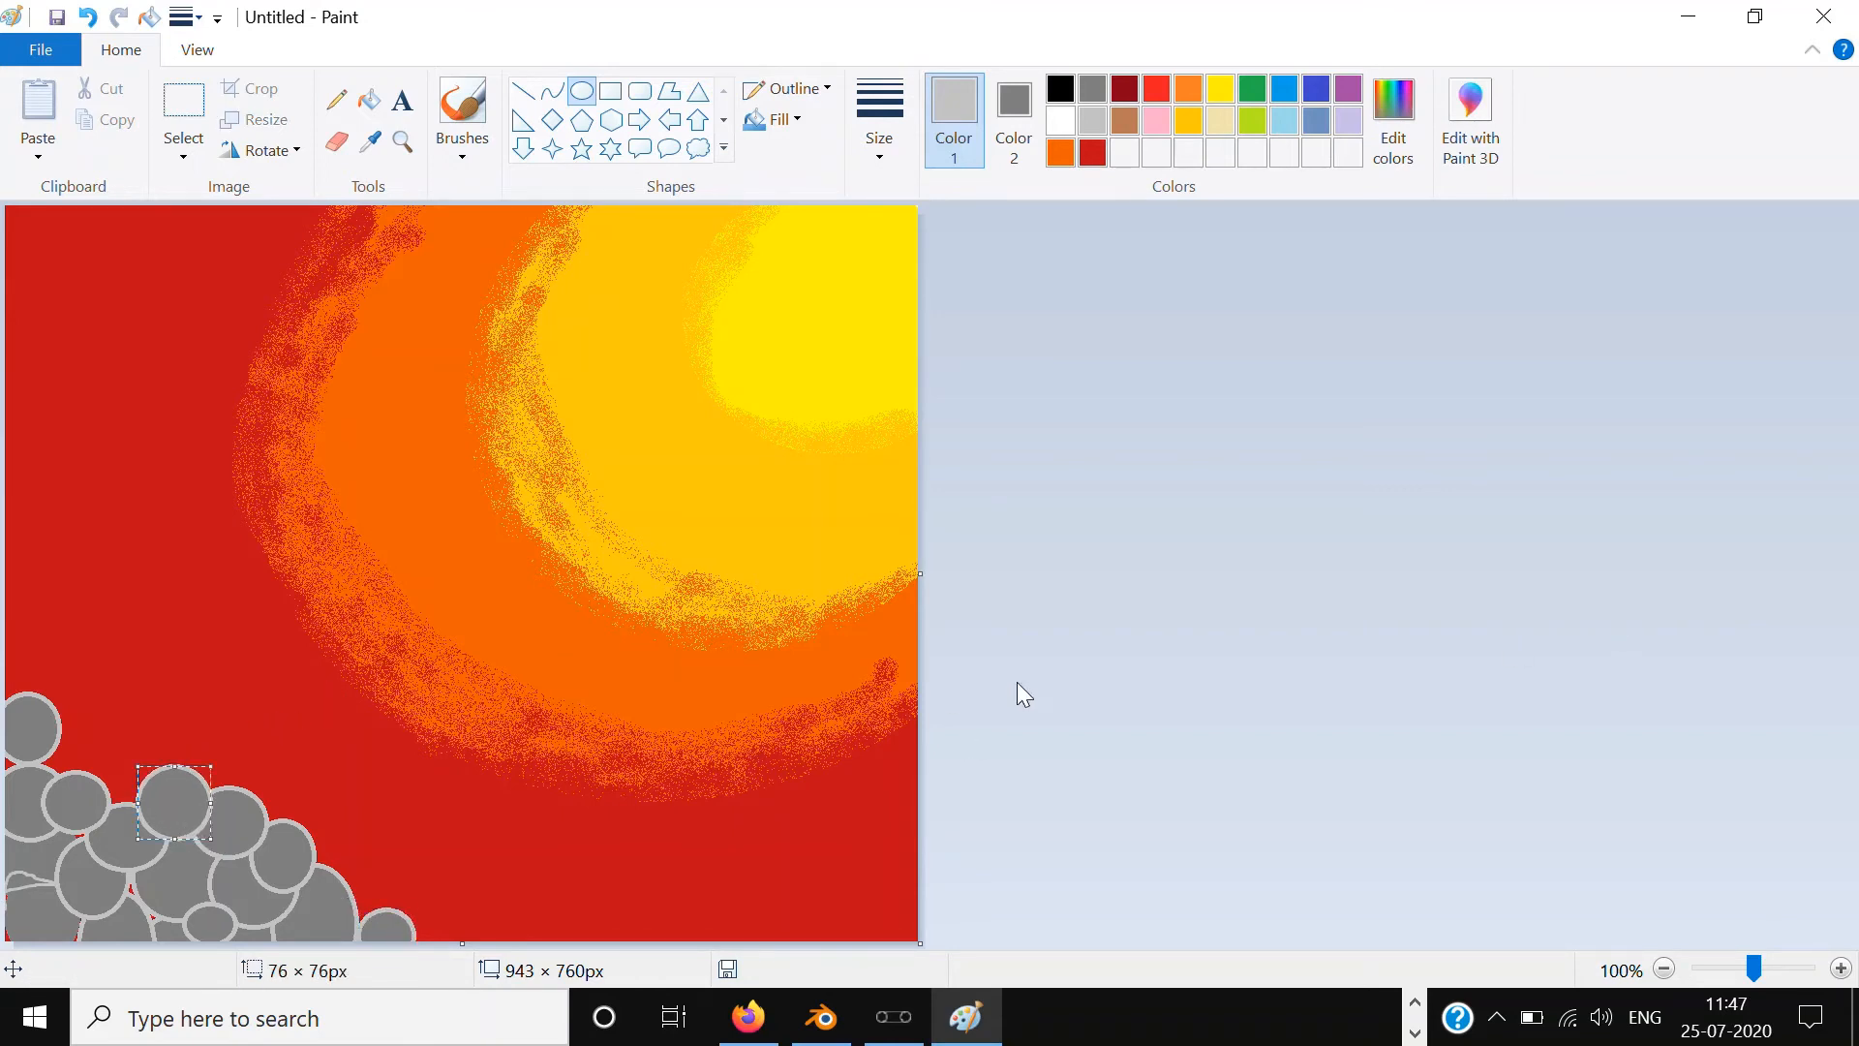
click(1017, 693)
drag(86, 776, 166, 839)
click(1432, 581)
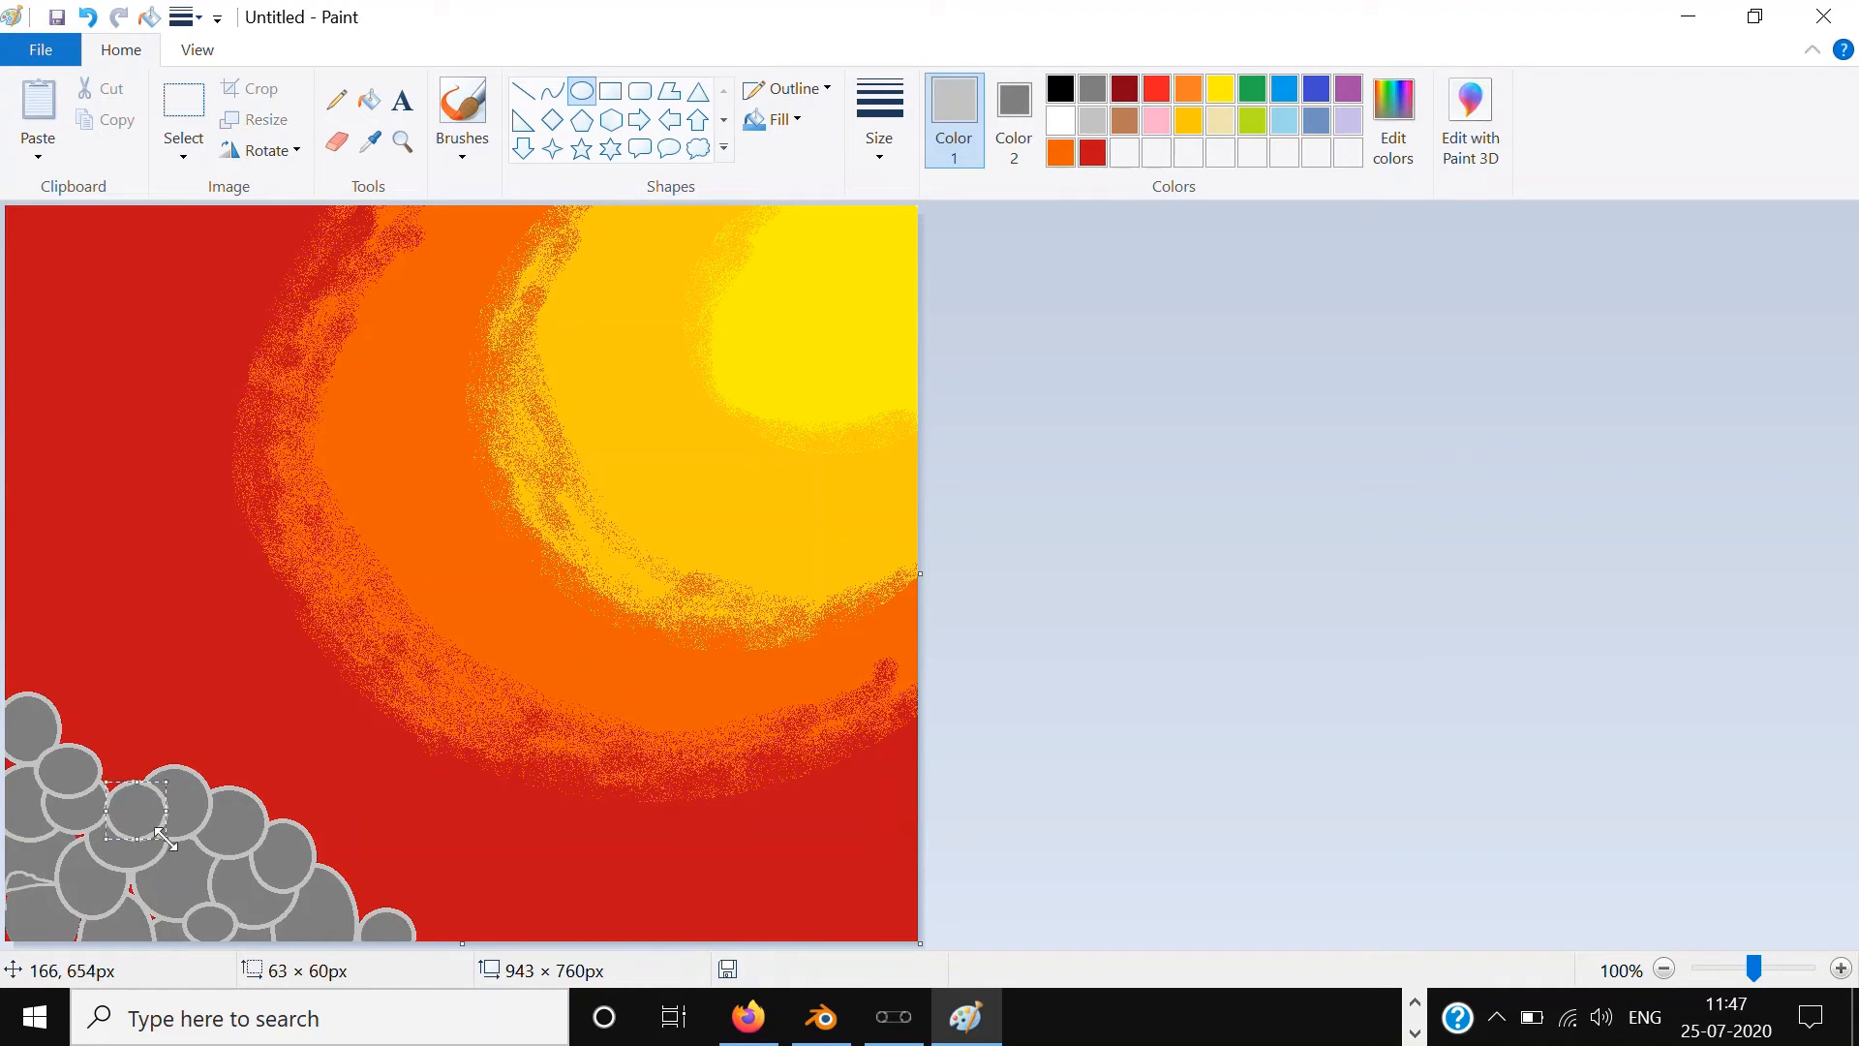
click(1516, 531)
drag(142, 704, 198, 790)
click(1507, 714)
drag(102, 750, 178, 818)
click(1515, 590)
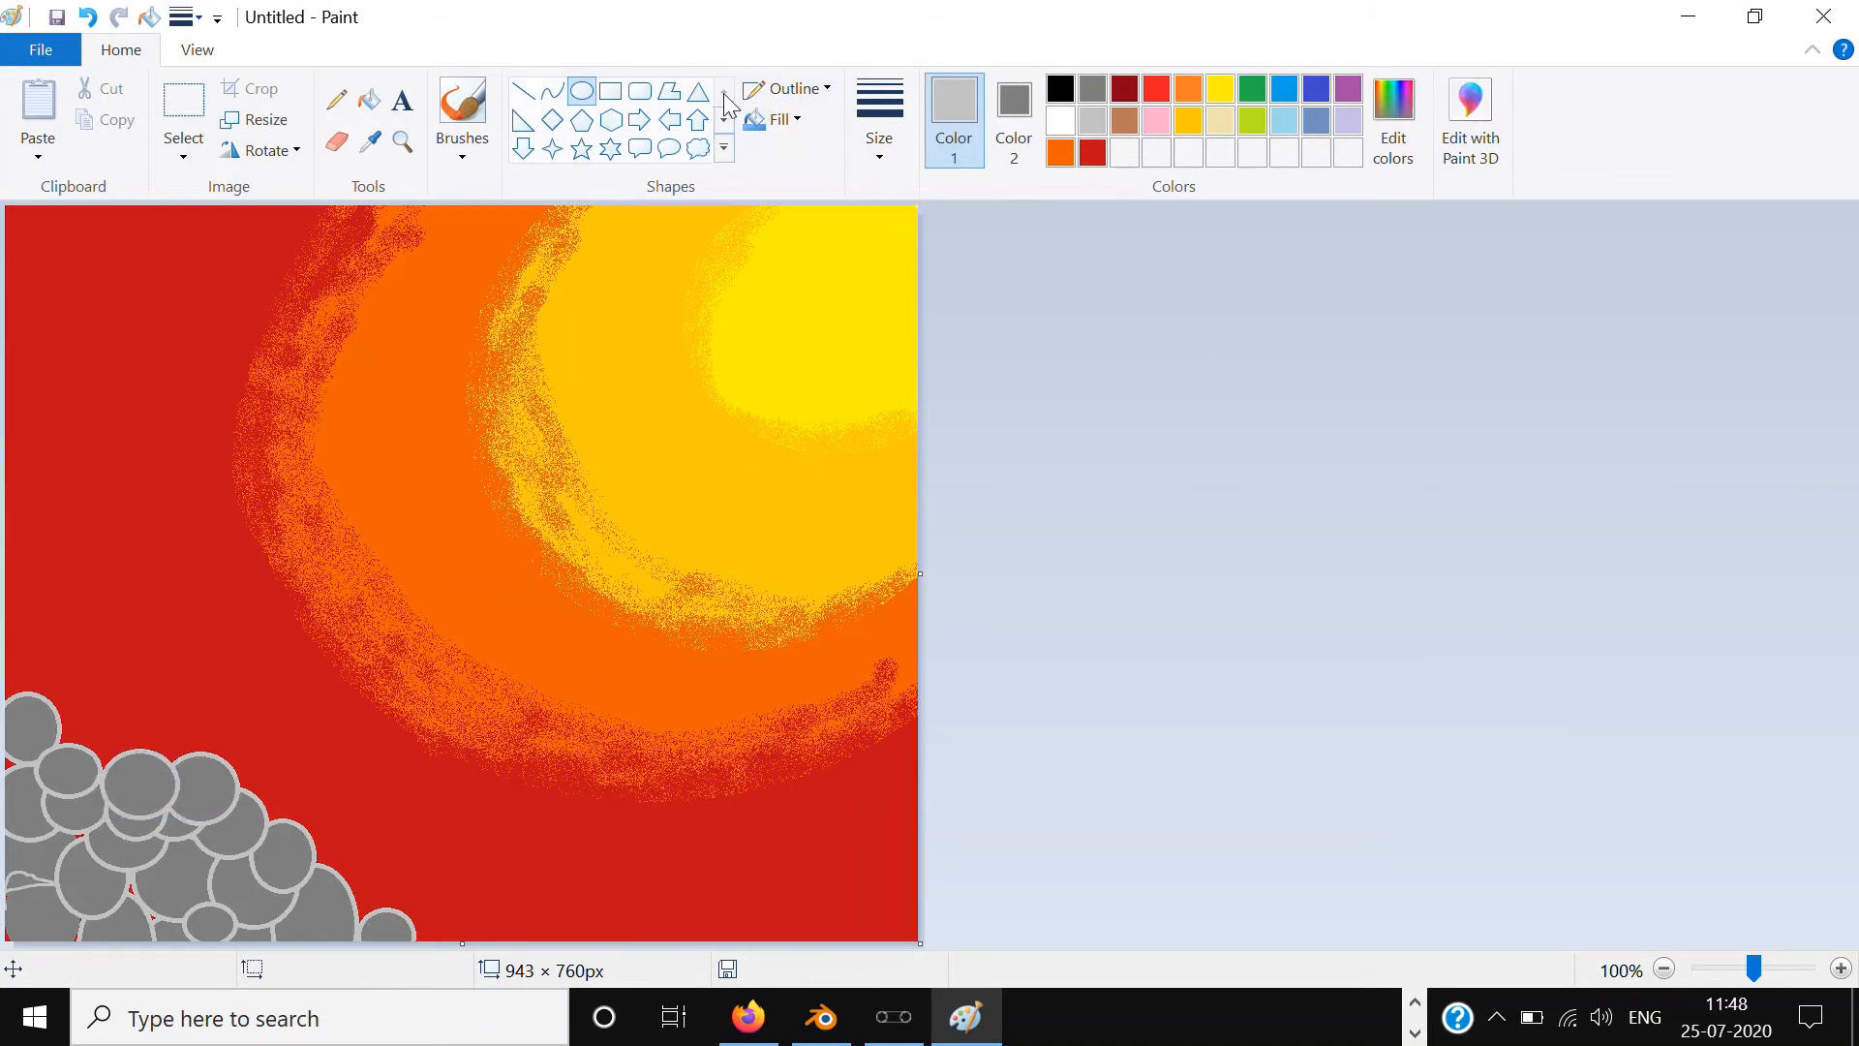
Step: Draw a rectangle about 182 × 188 px with a white outline and dark gray fill over the upper part of the pile
click(611, 92)
click(1062, 118)
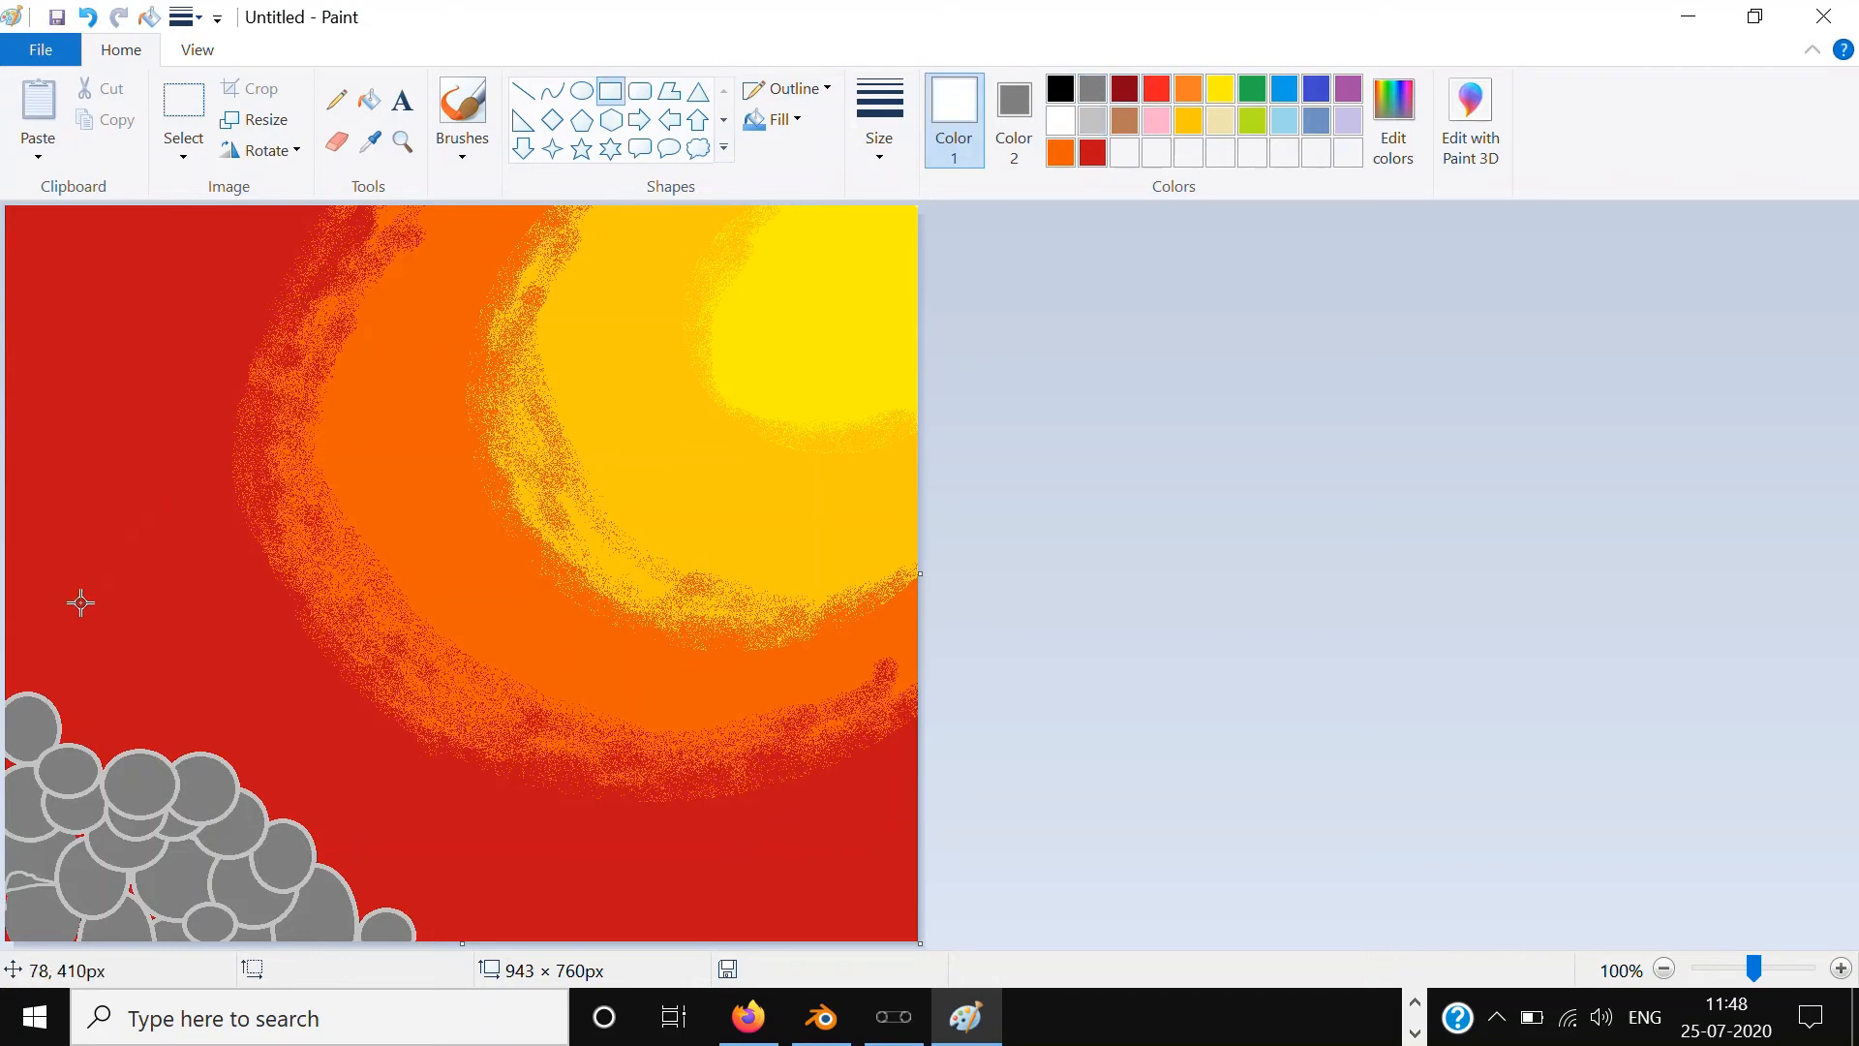
drag(71, 613, 248, 794)
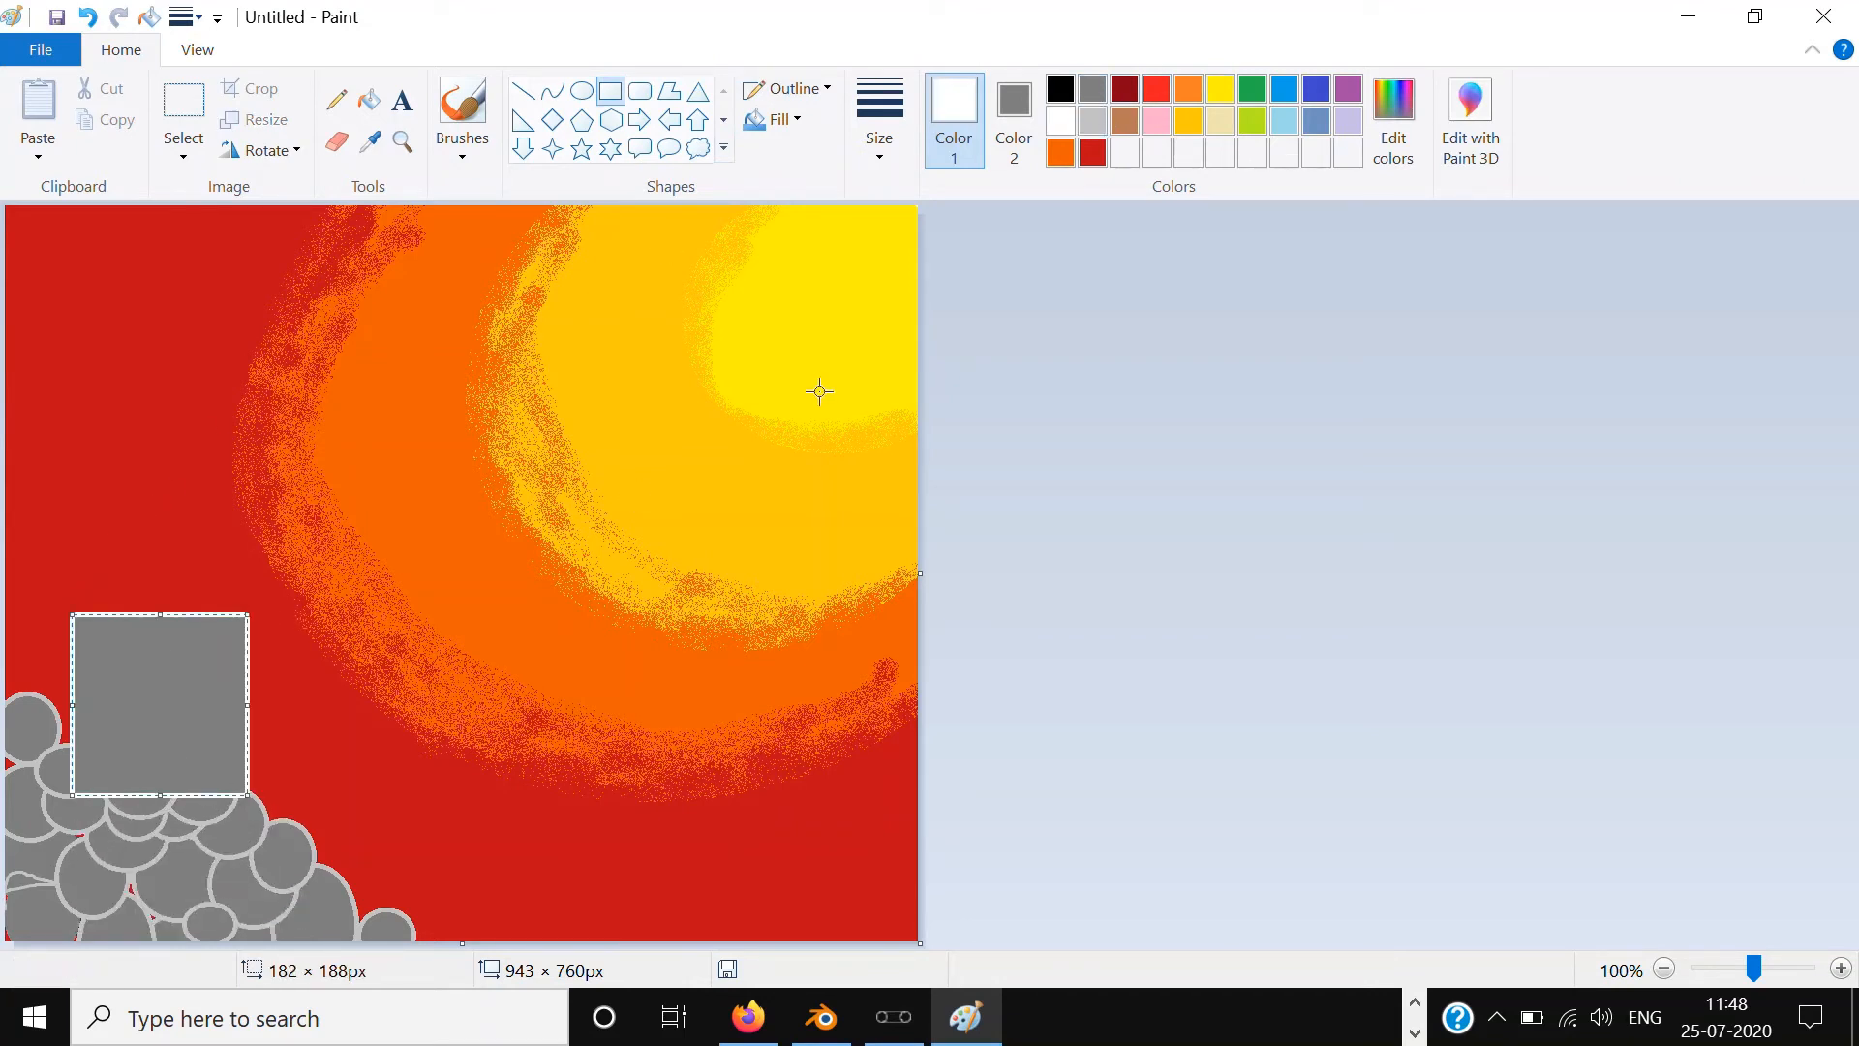
Step: Remove the fill from the rectangle over the pile and shift it slightly up and left
click(776, 119)
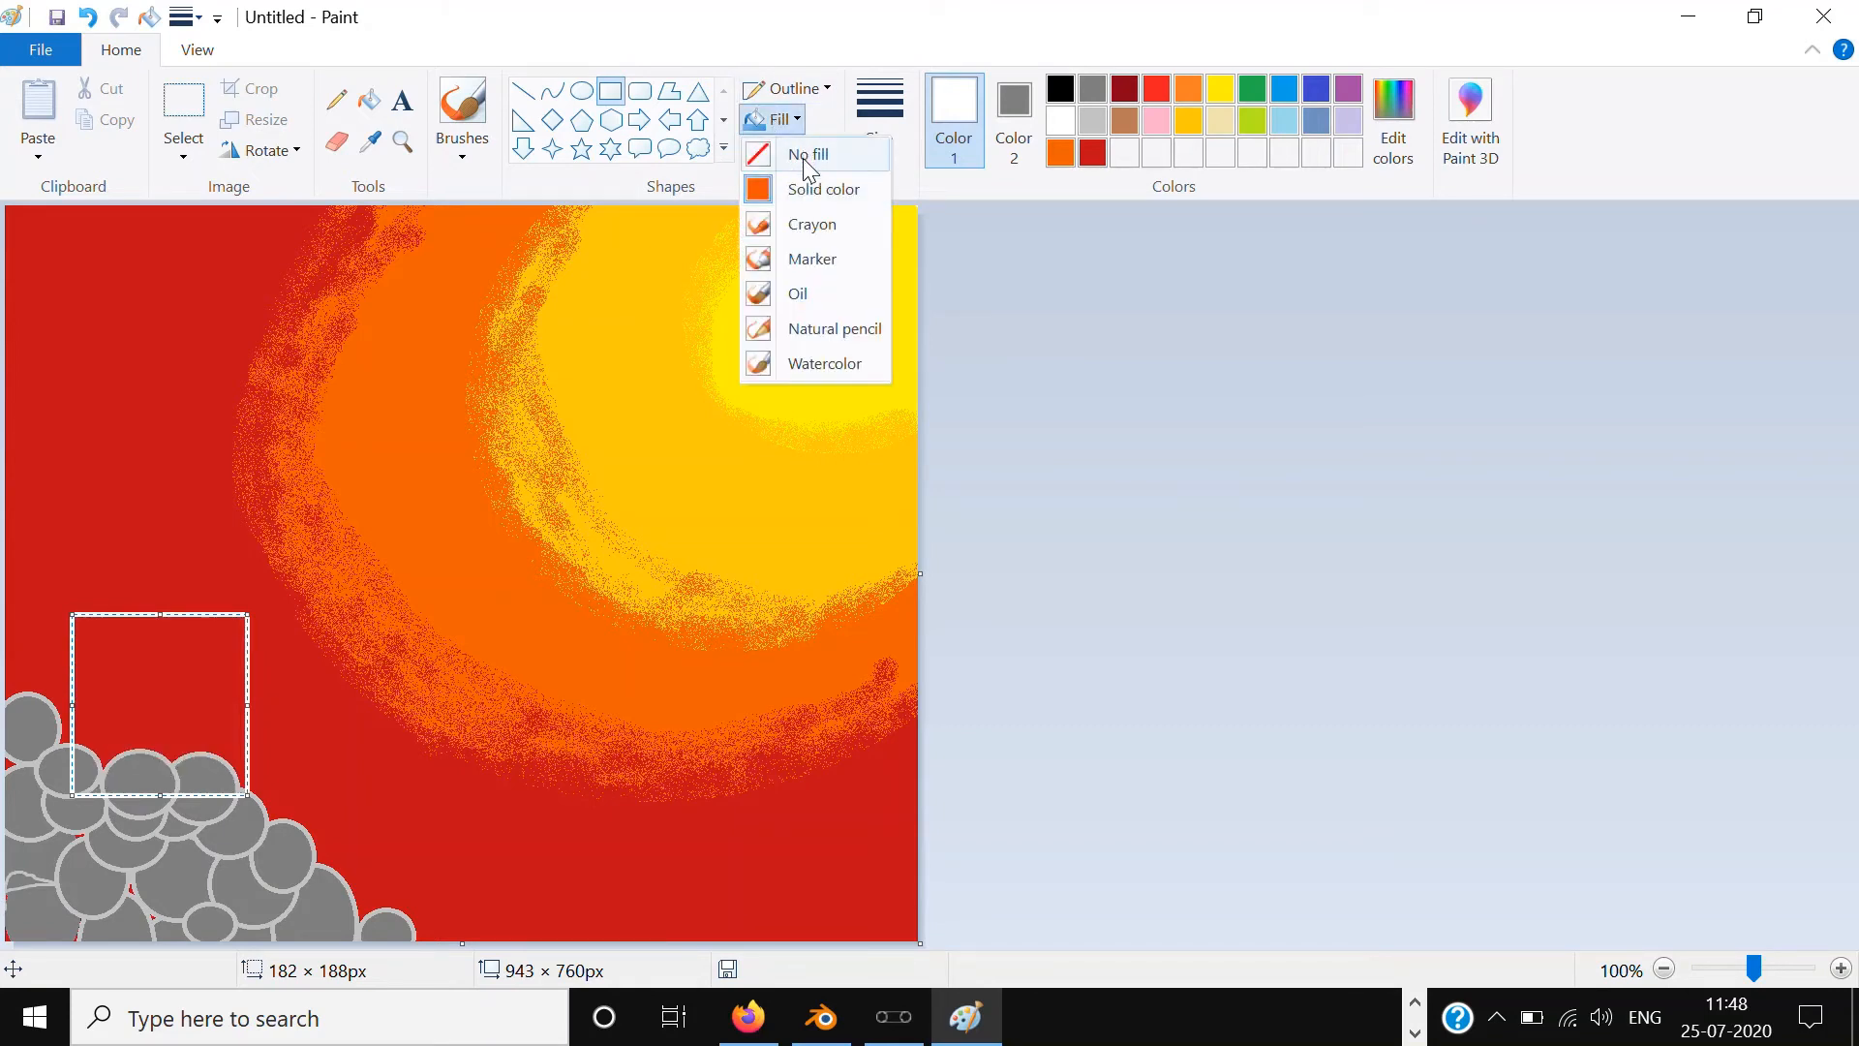
click(805, 155)
drag(165, 723, 146, 711)
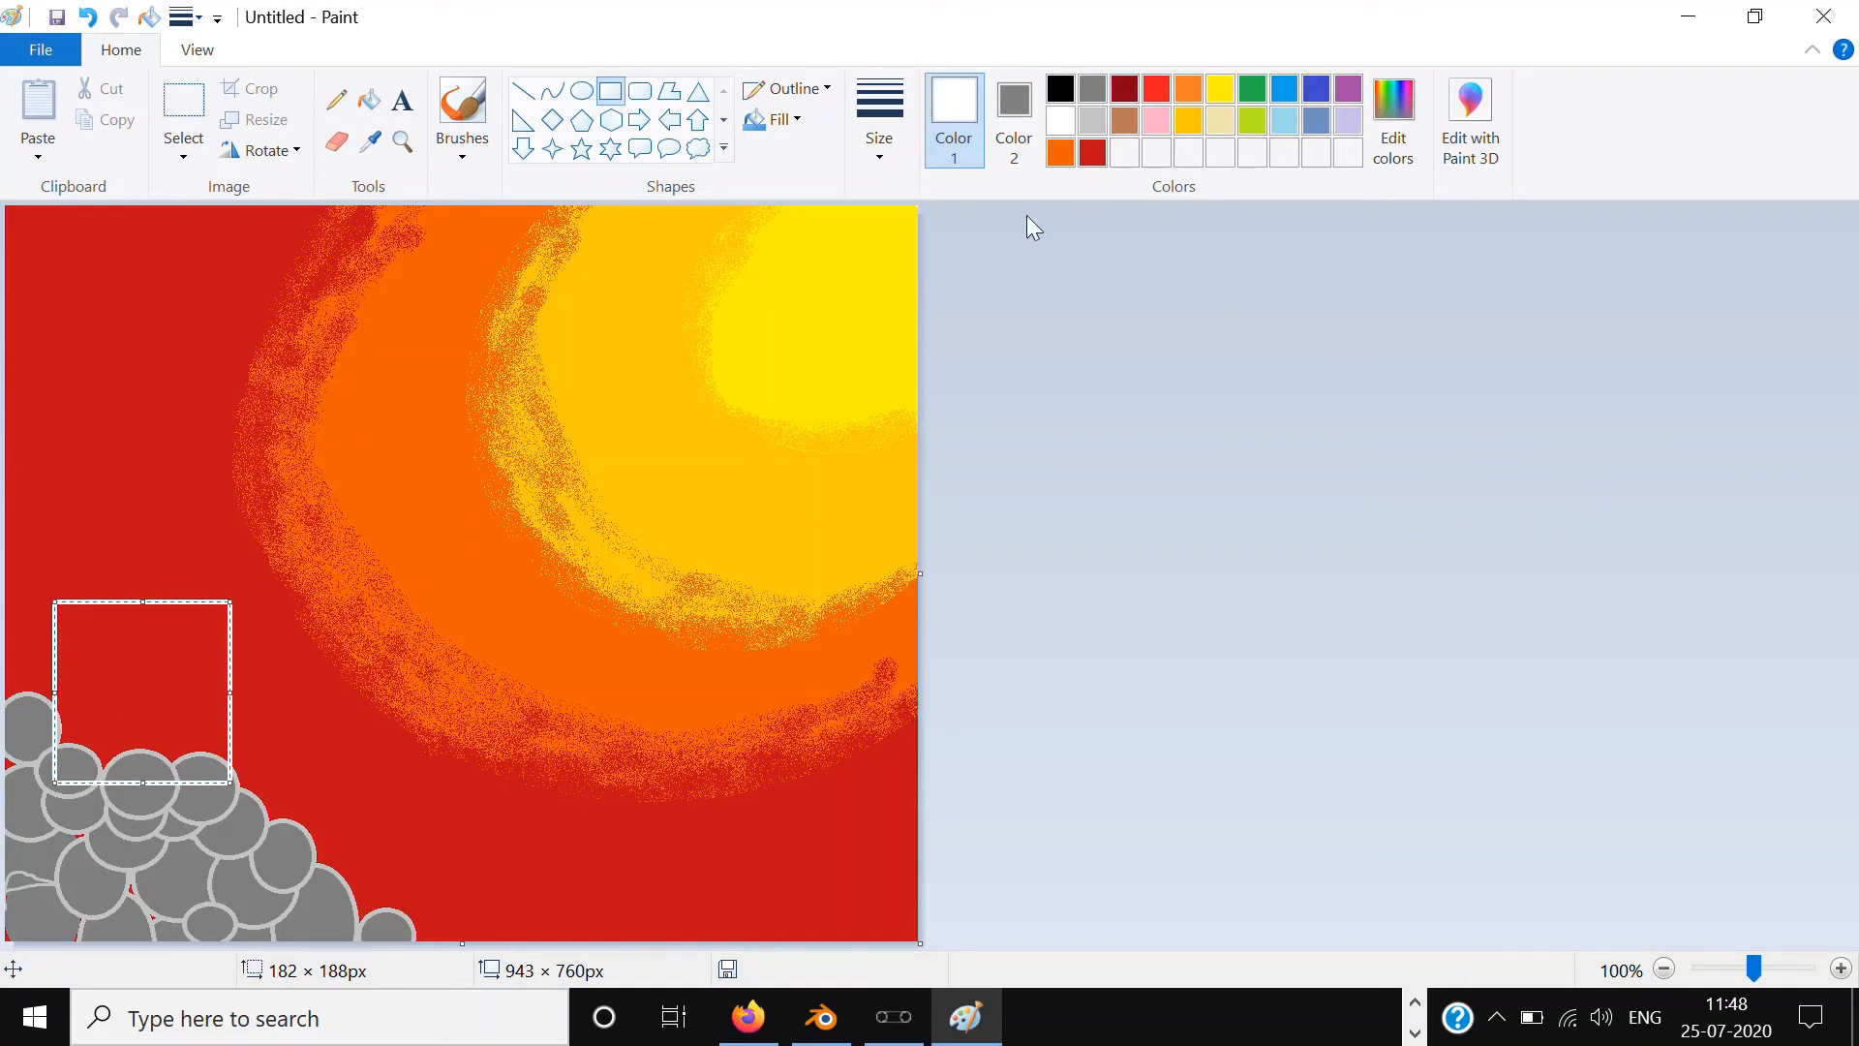
Step: Fill the inside of the rectangle with white, including the parts of the gray ellipses that overlap it
click(369, 99)
click(135, 680)
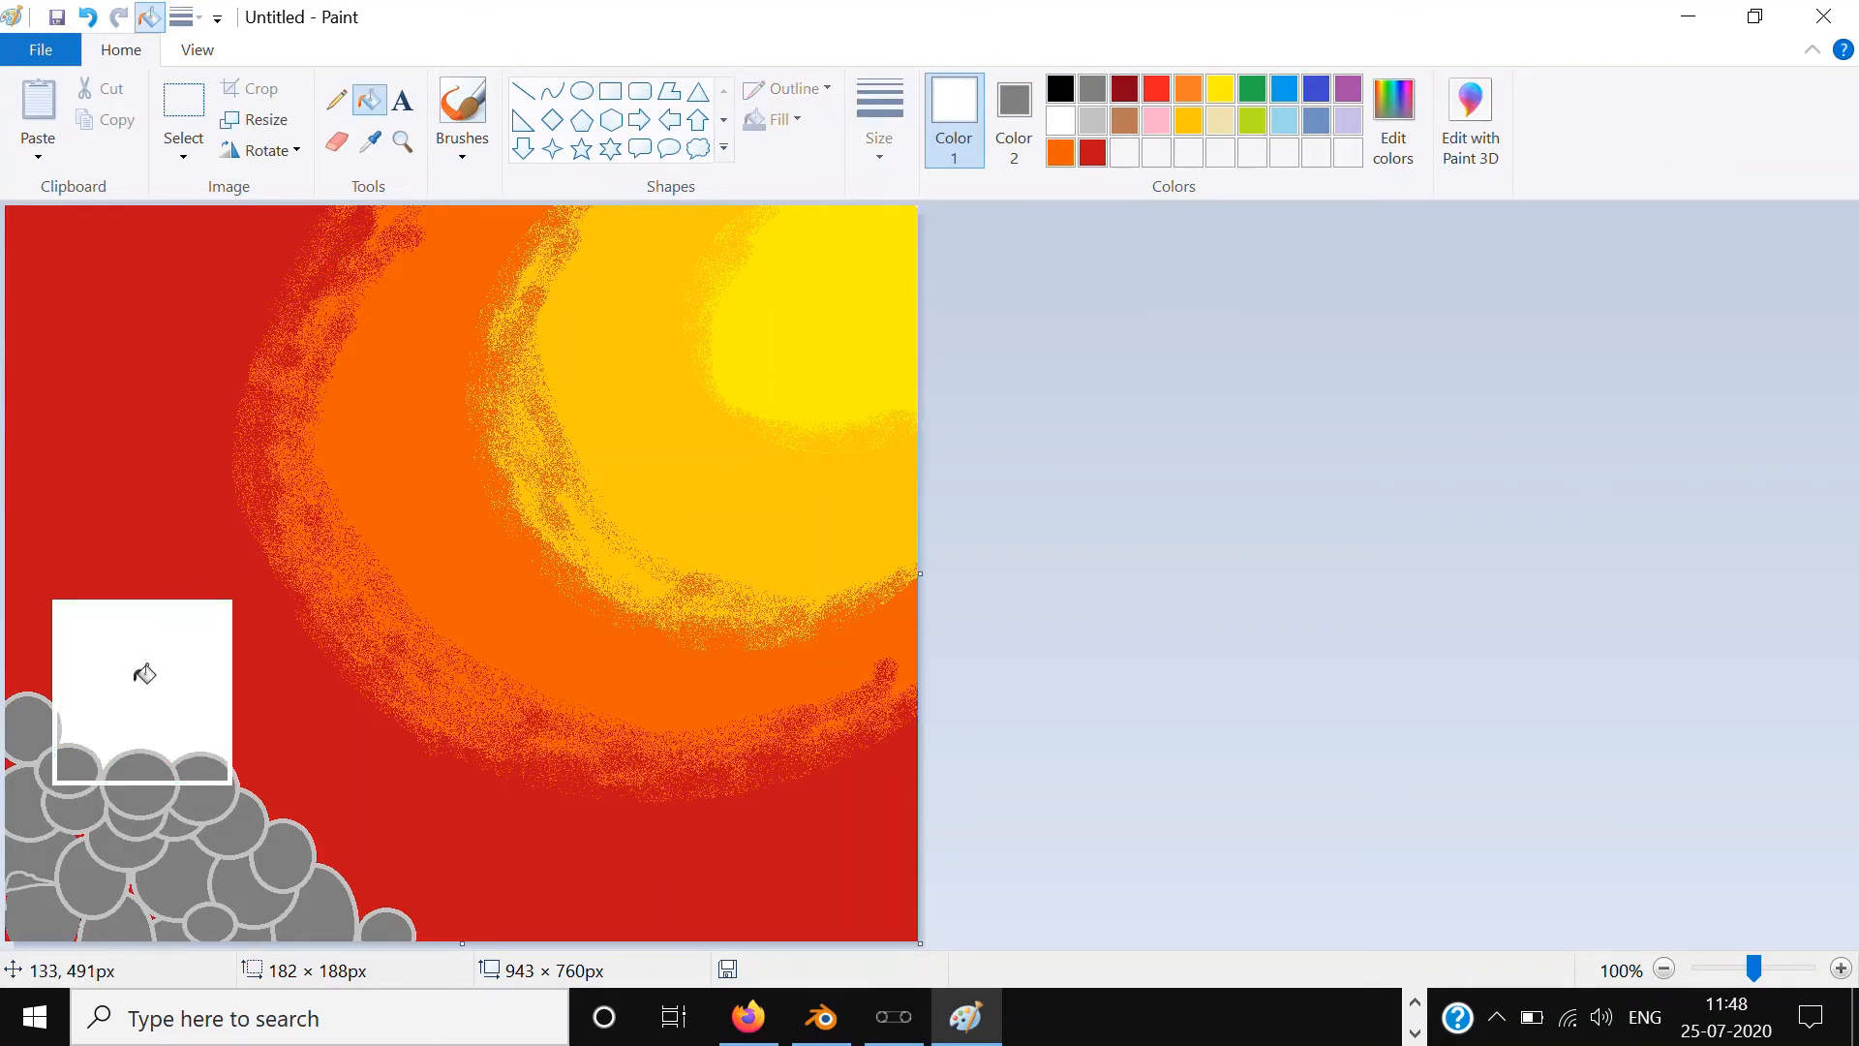
click(142, 768)
click(192, 767)
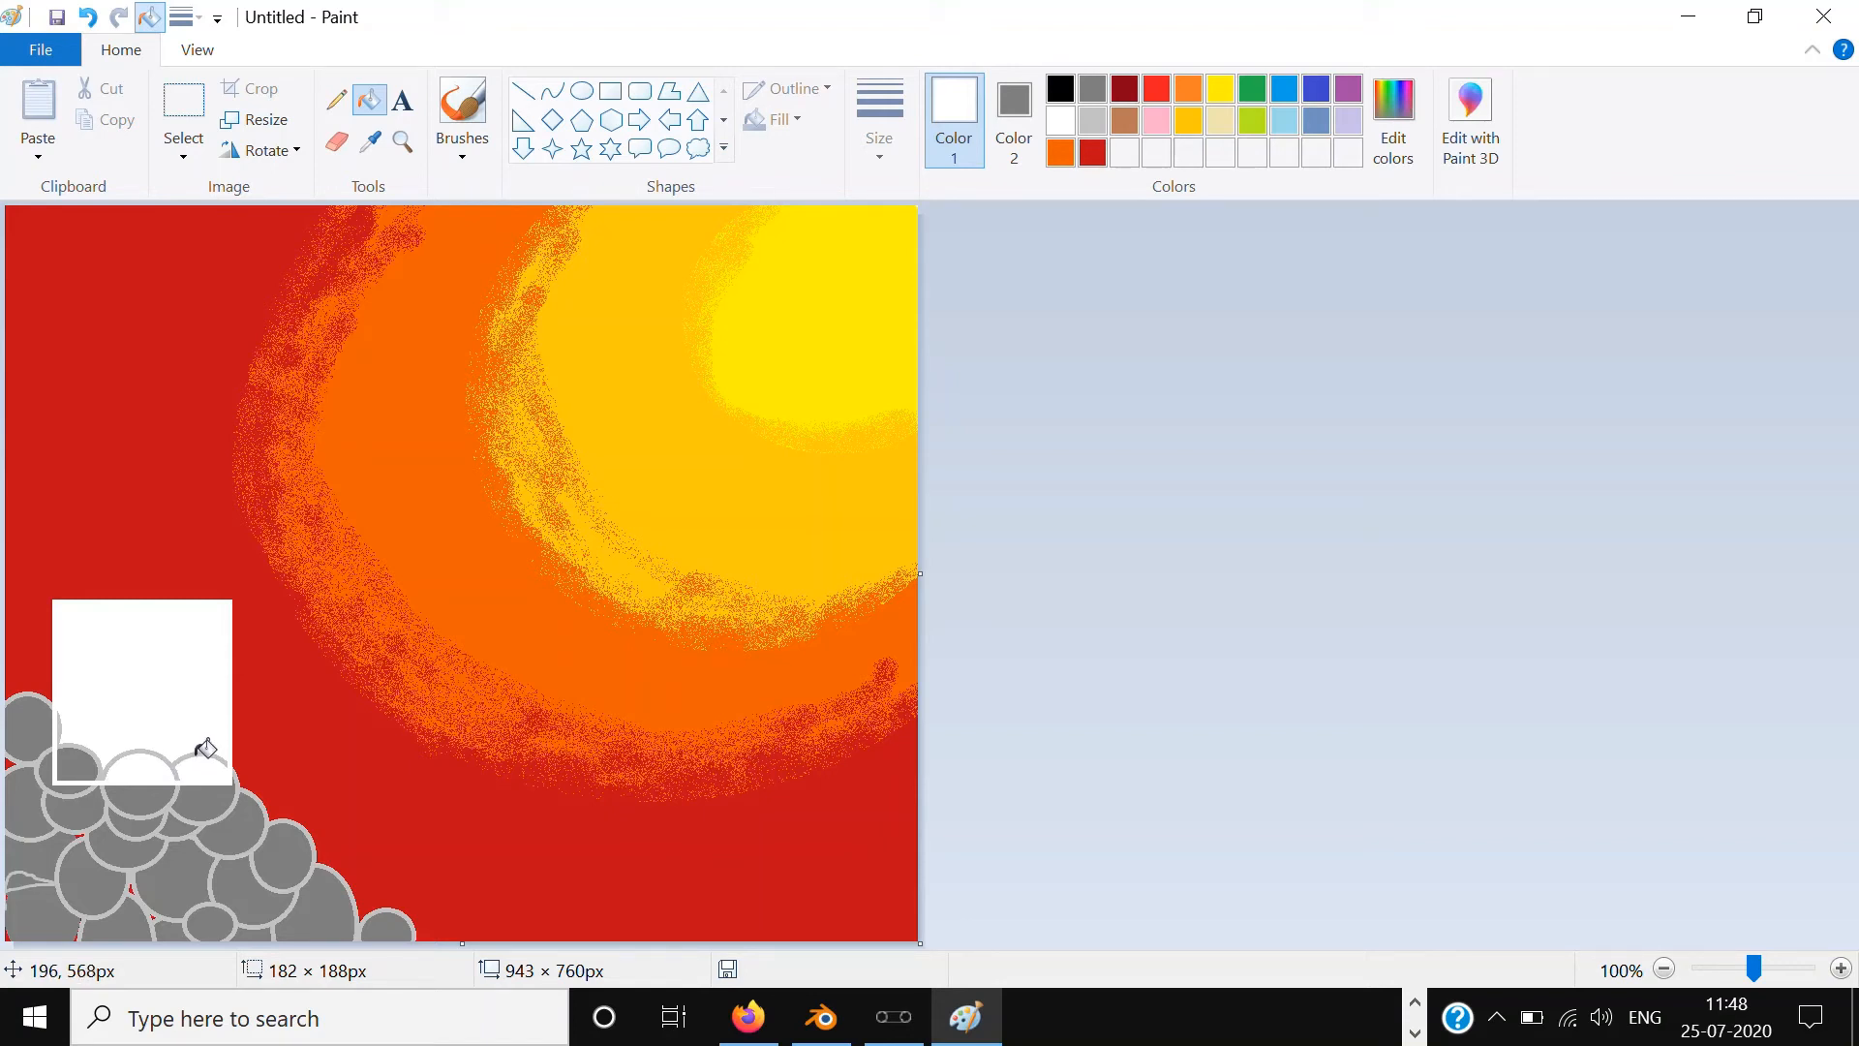
click(201, 753)
click(158, 752)
click(75, 752)
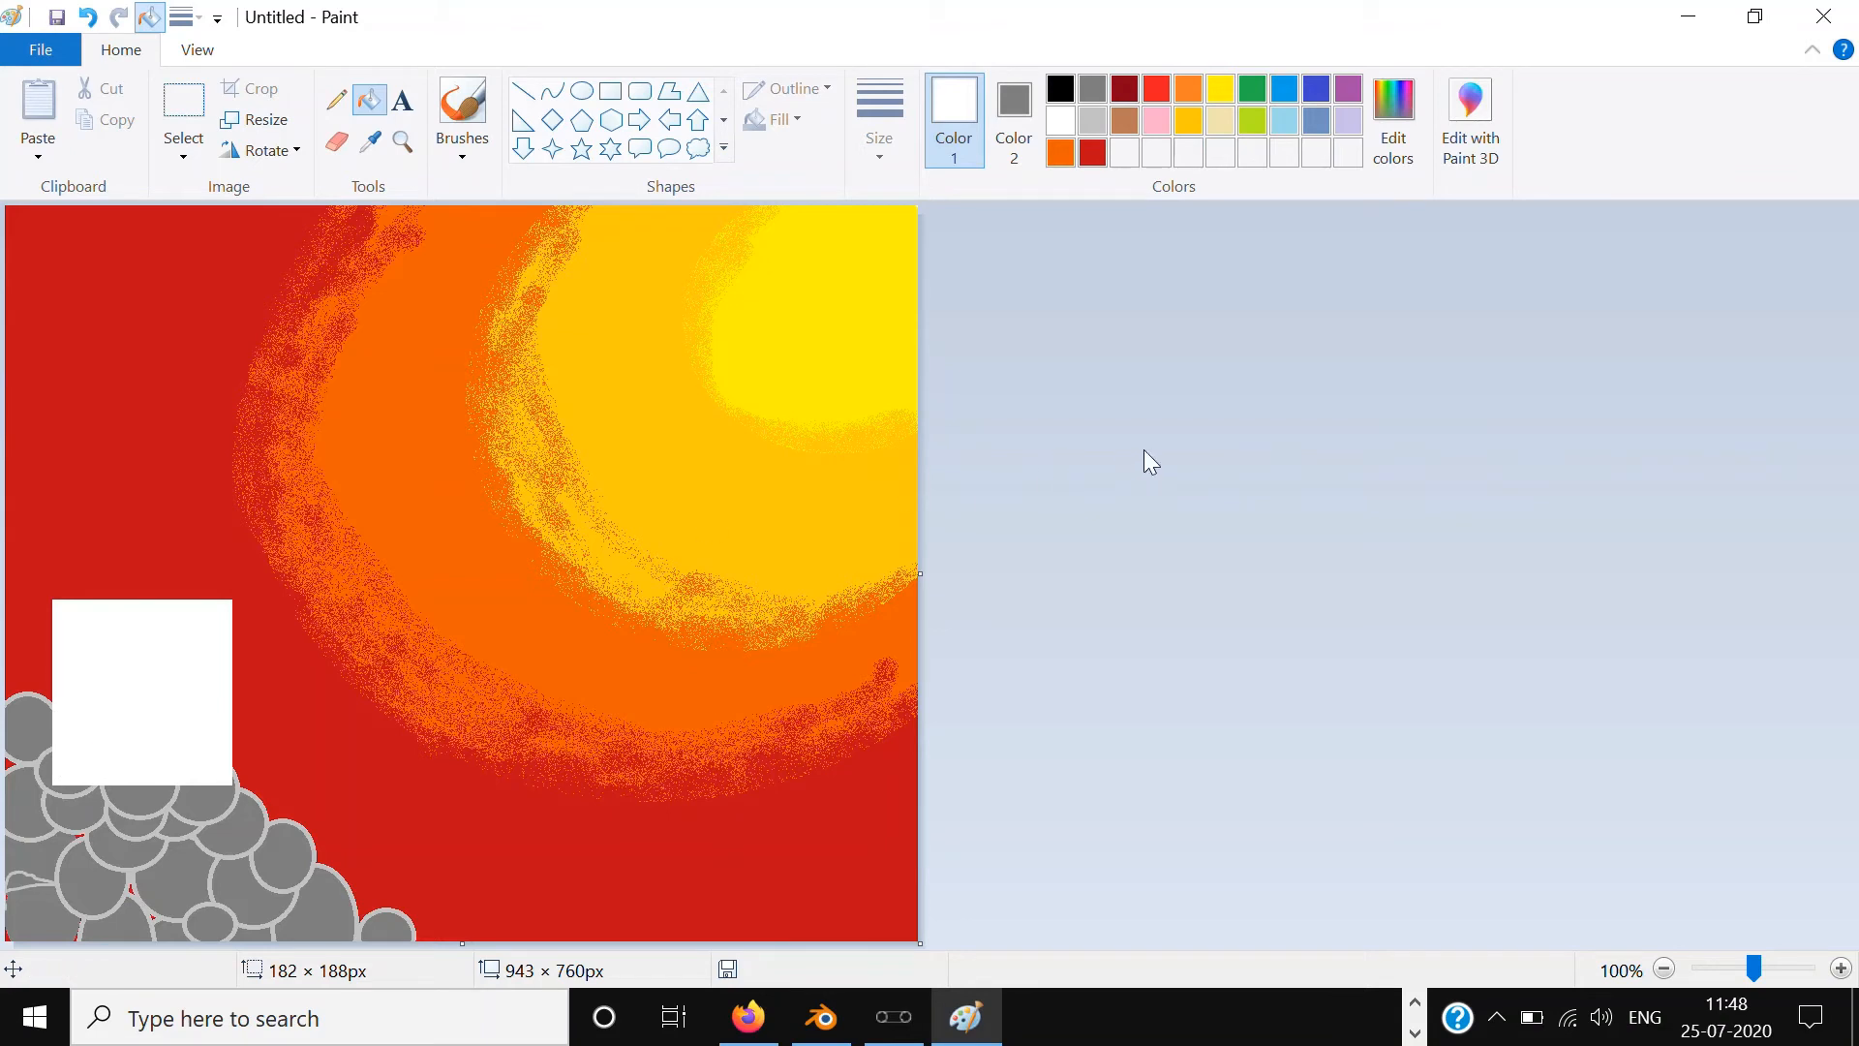
Step: Draw an ellipse about 74 × 61 px with a light gray outline and solid gray fill over the white square's lower-right corner
click(583, 92)
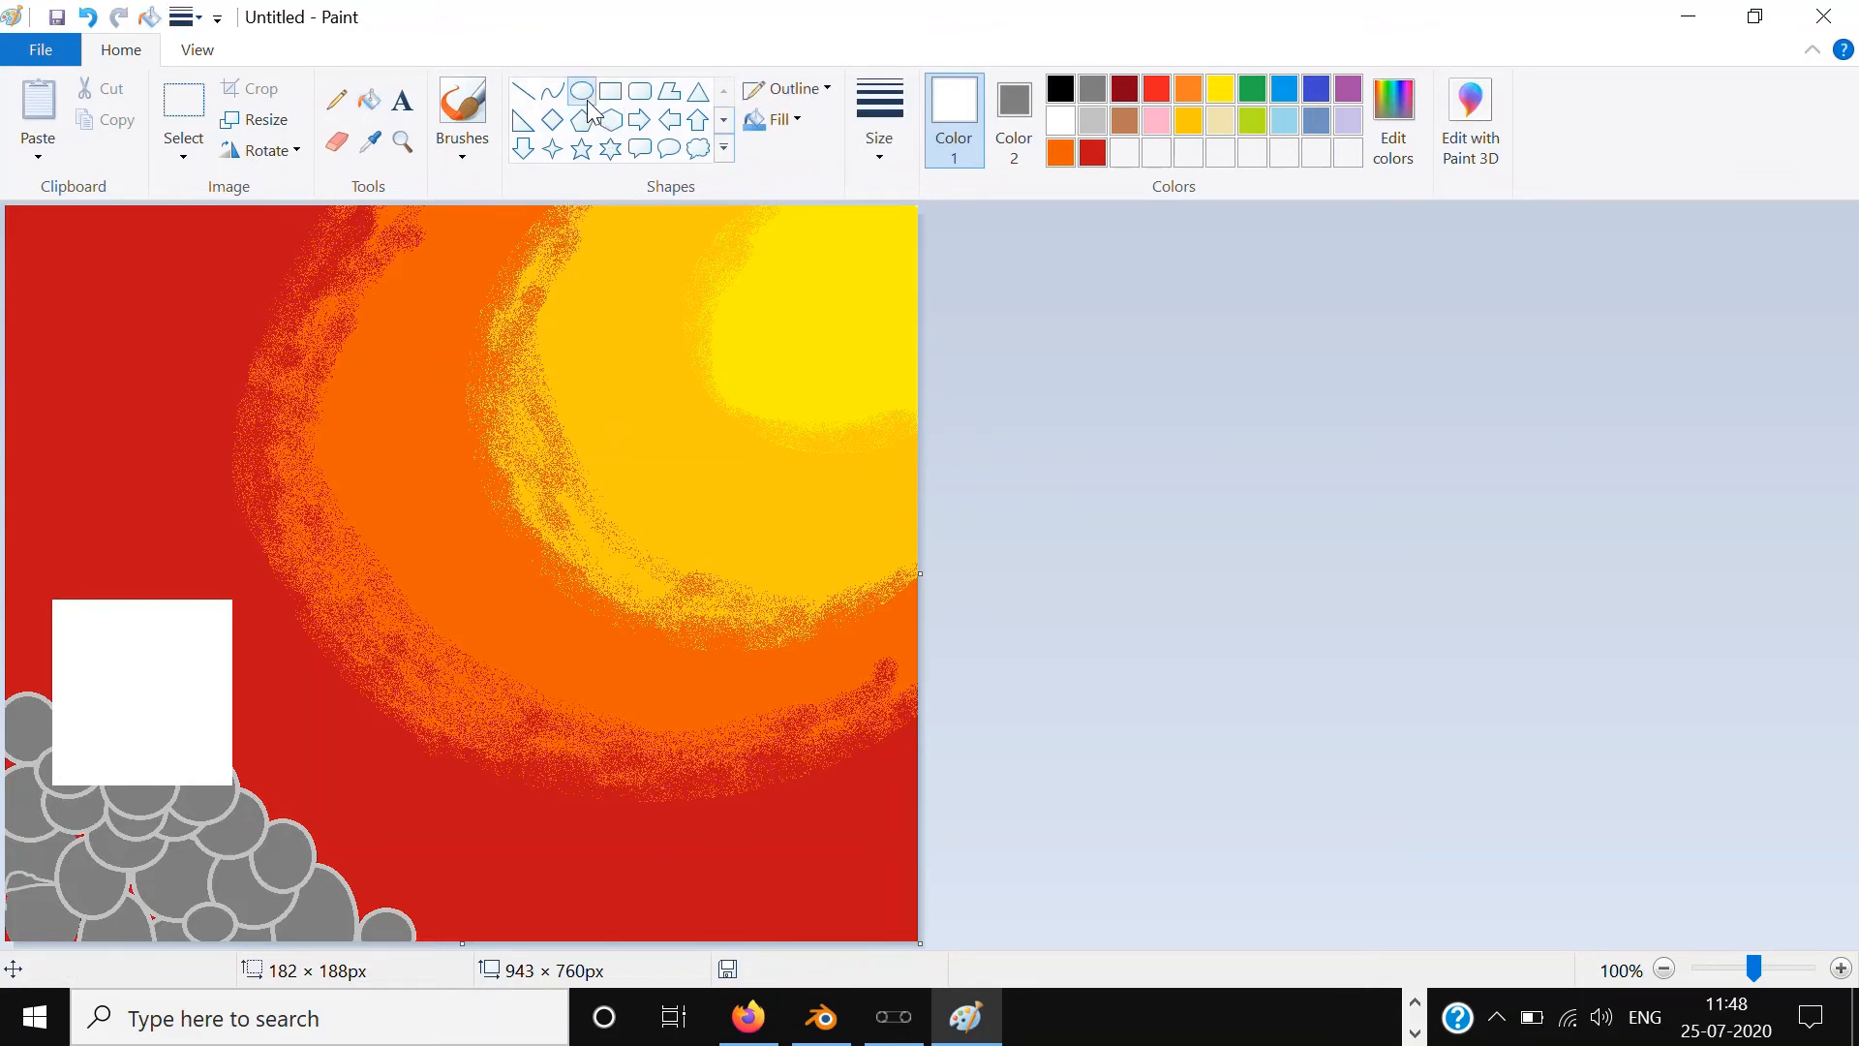
click(1094, 116)
drag(158, 765, 229, 824)
click(780, 120)
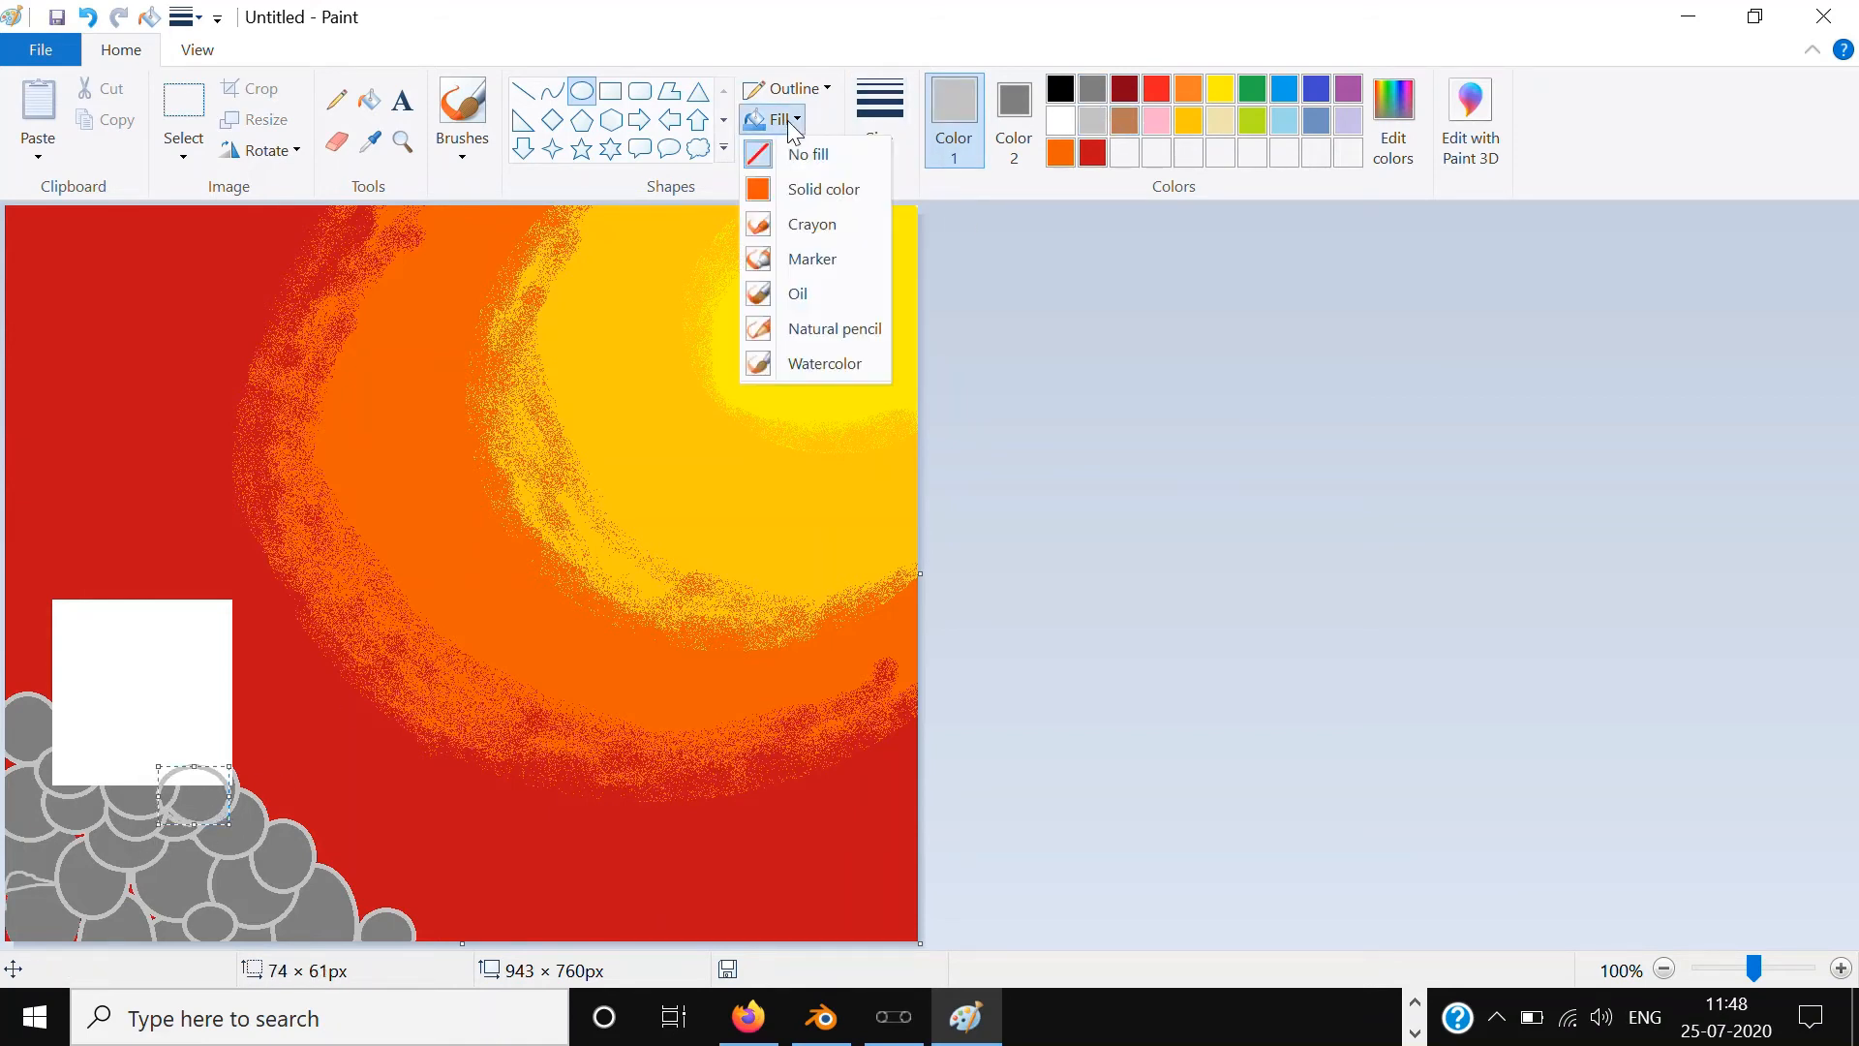
click(793, 189)
click(1114, 618)
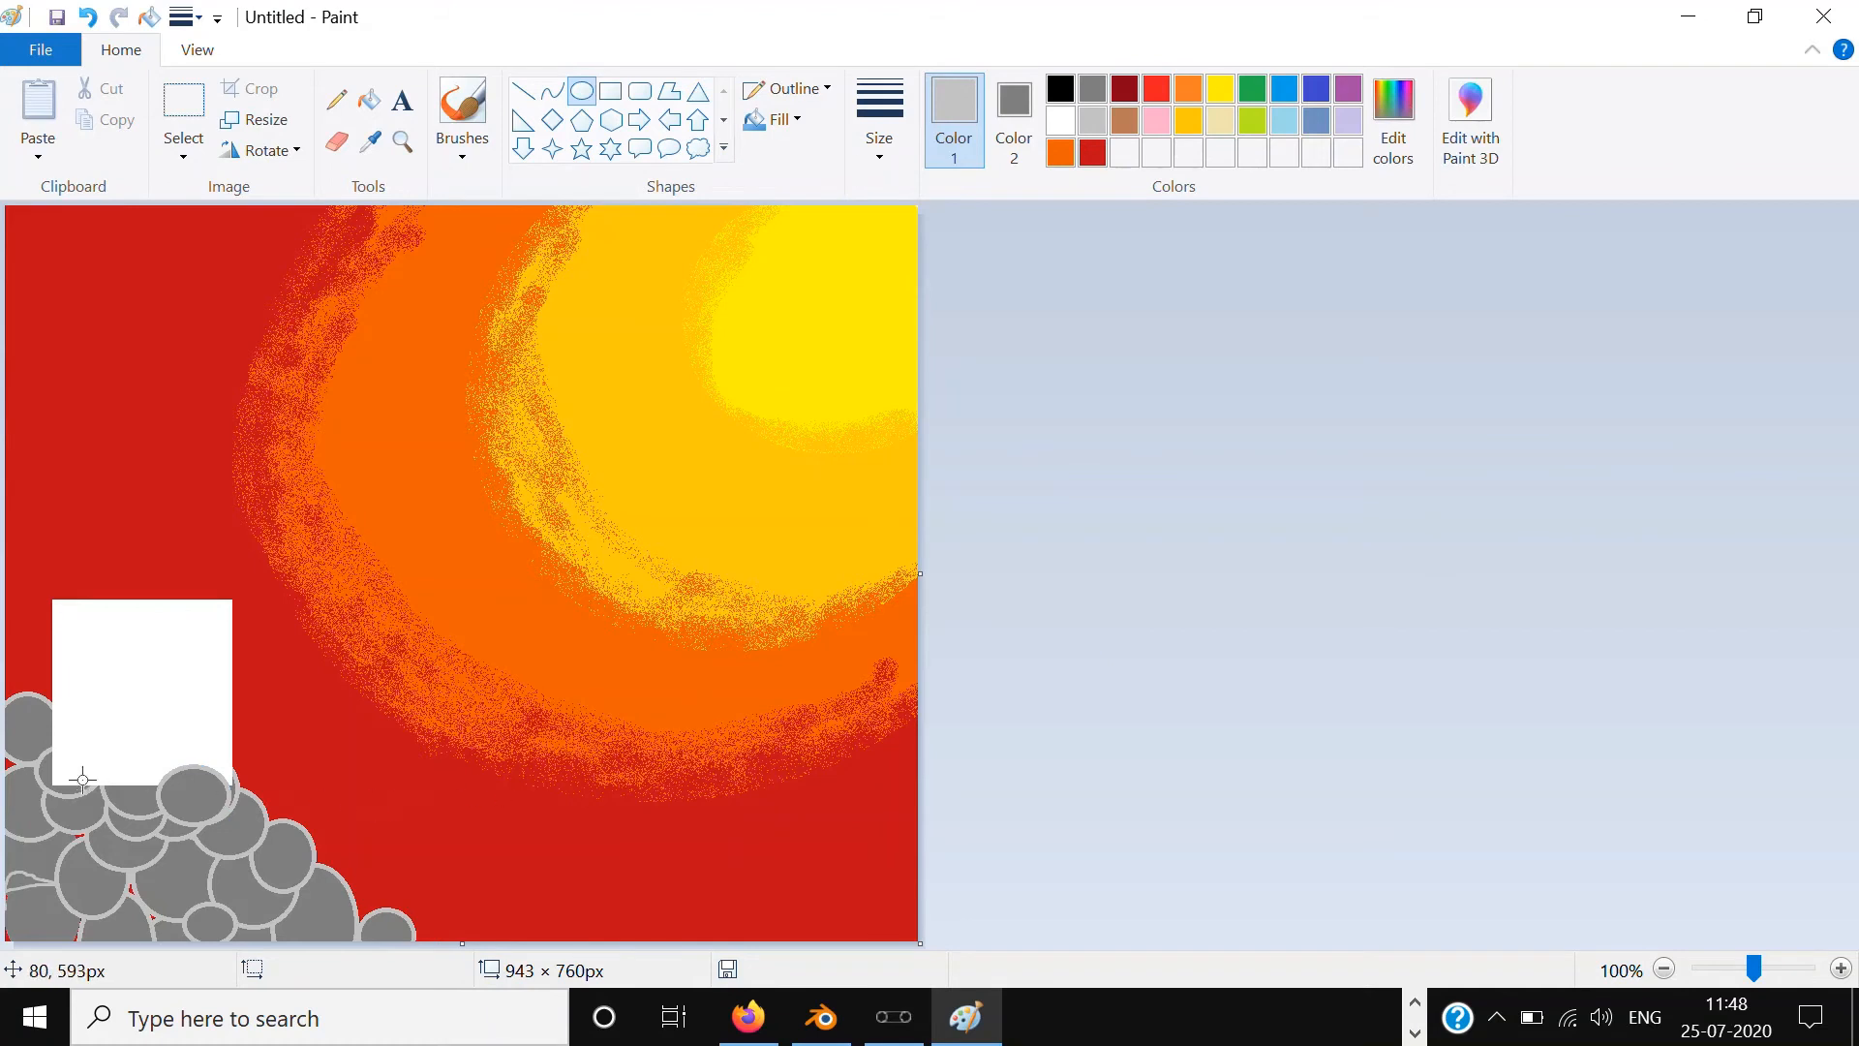
Step: Add four more gray ellipses along and below the white square's base, including one about 93 × 81 px over its lower-left corner
mouse_move(53, 779)
mouse_down()
mouse_move(143, 858)
mouse_move(71, 780)
mouse_up()
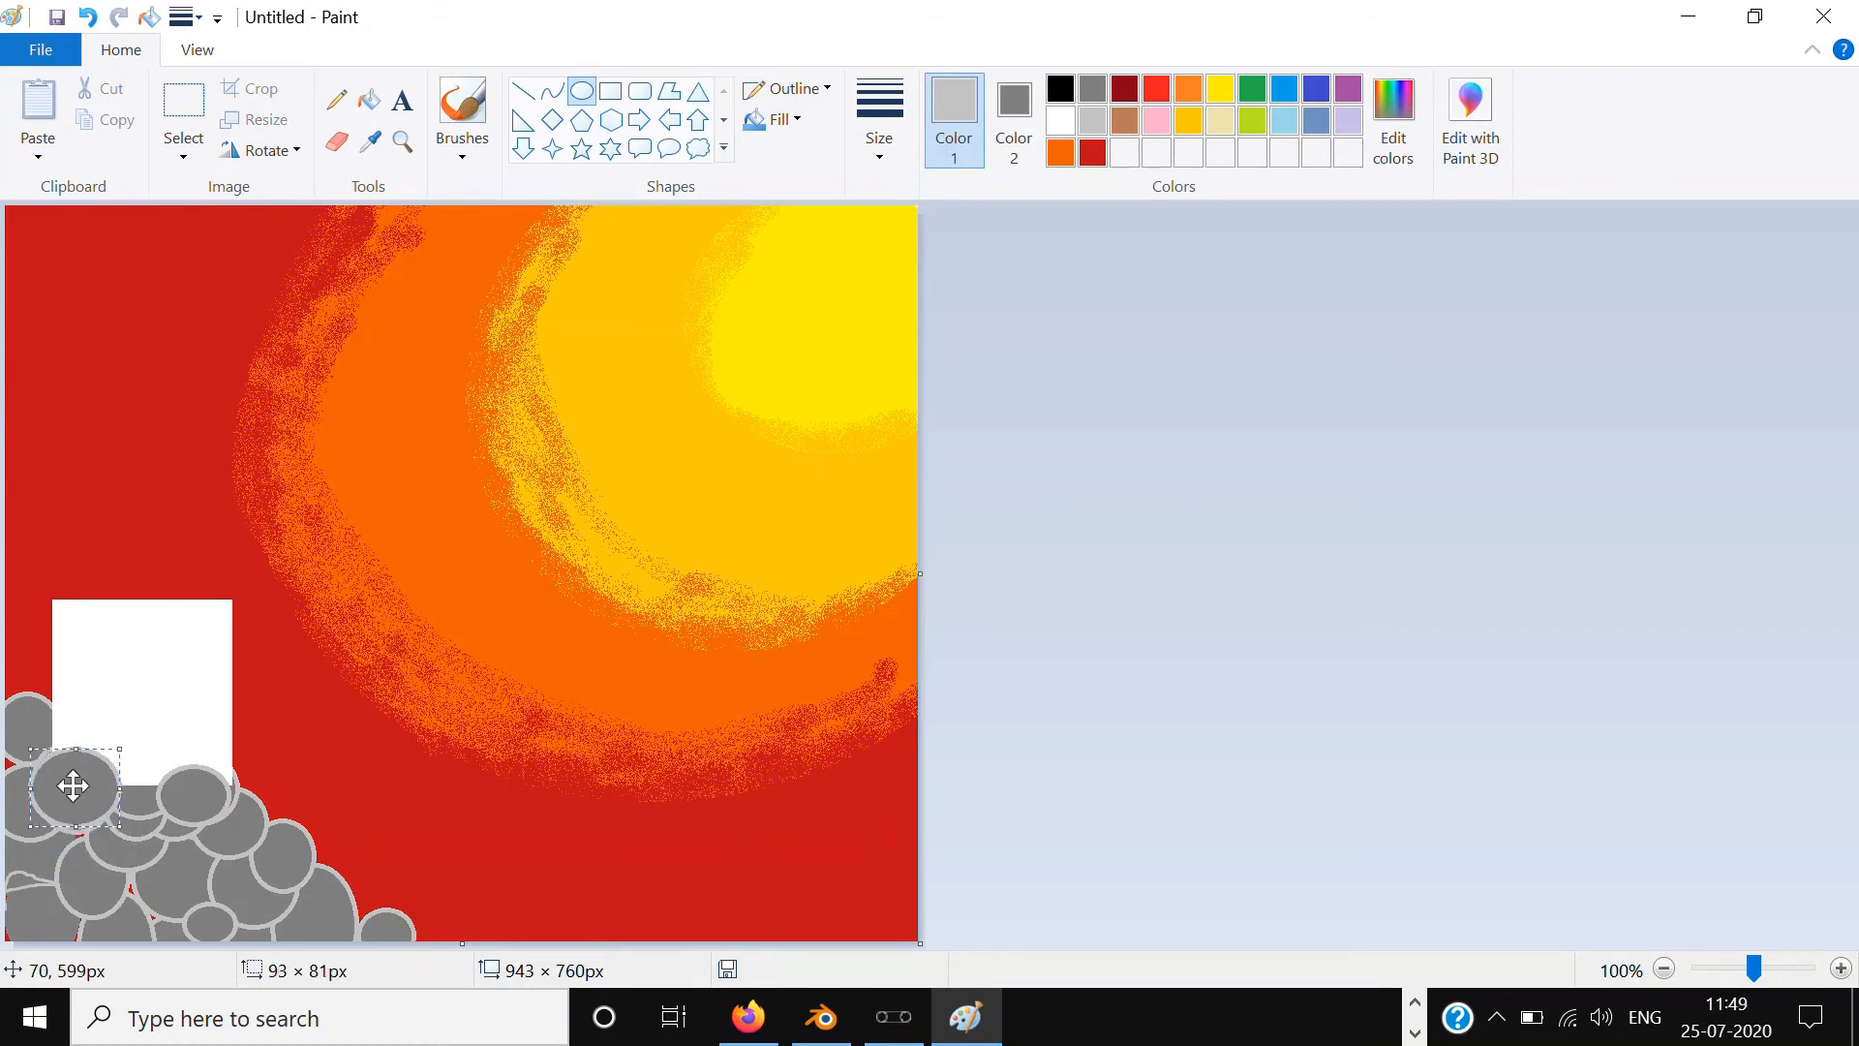
click(1514, 705)
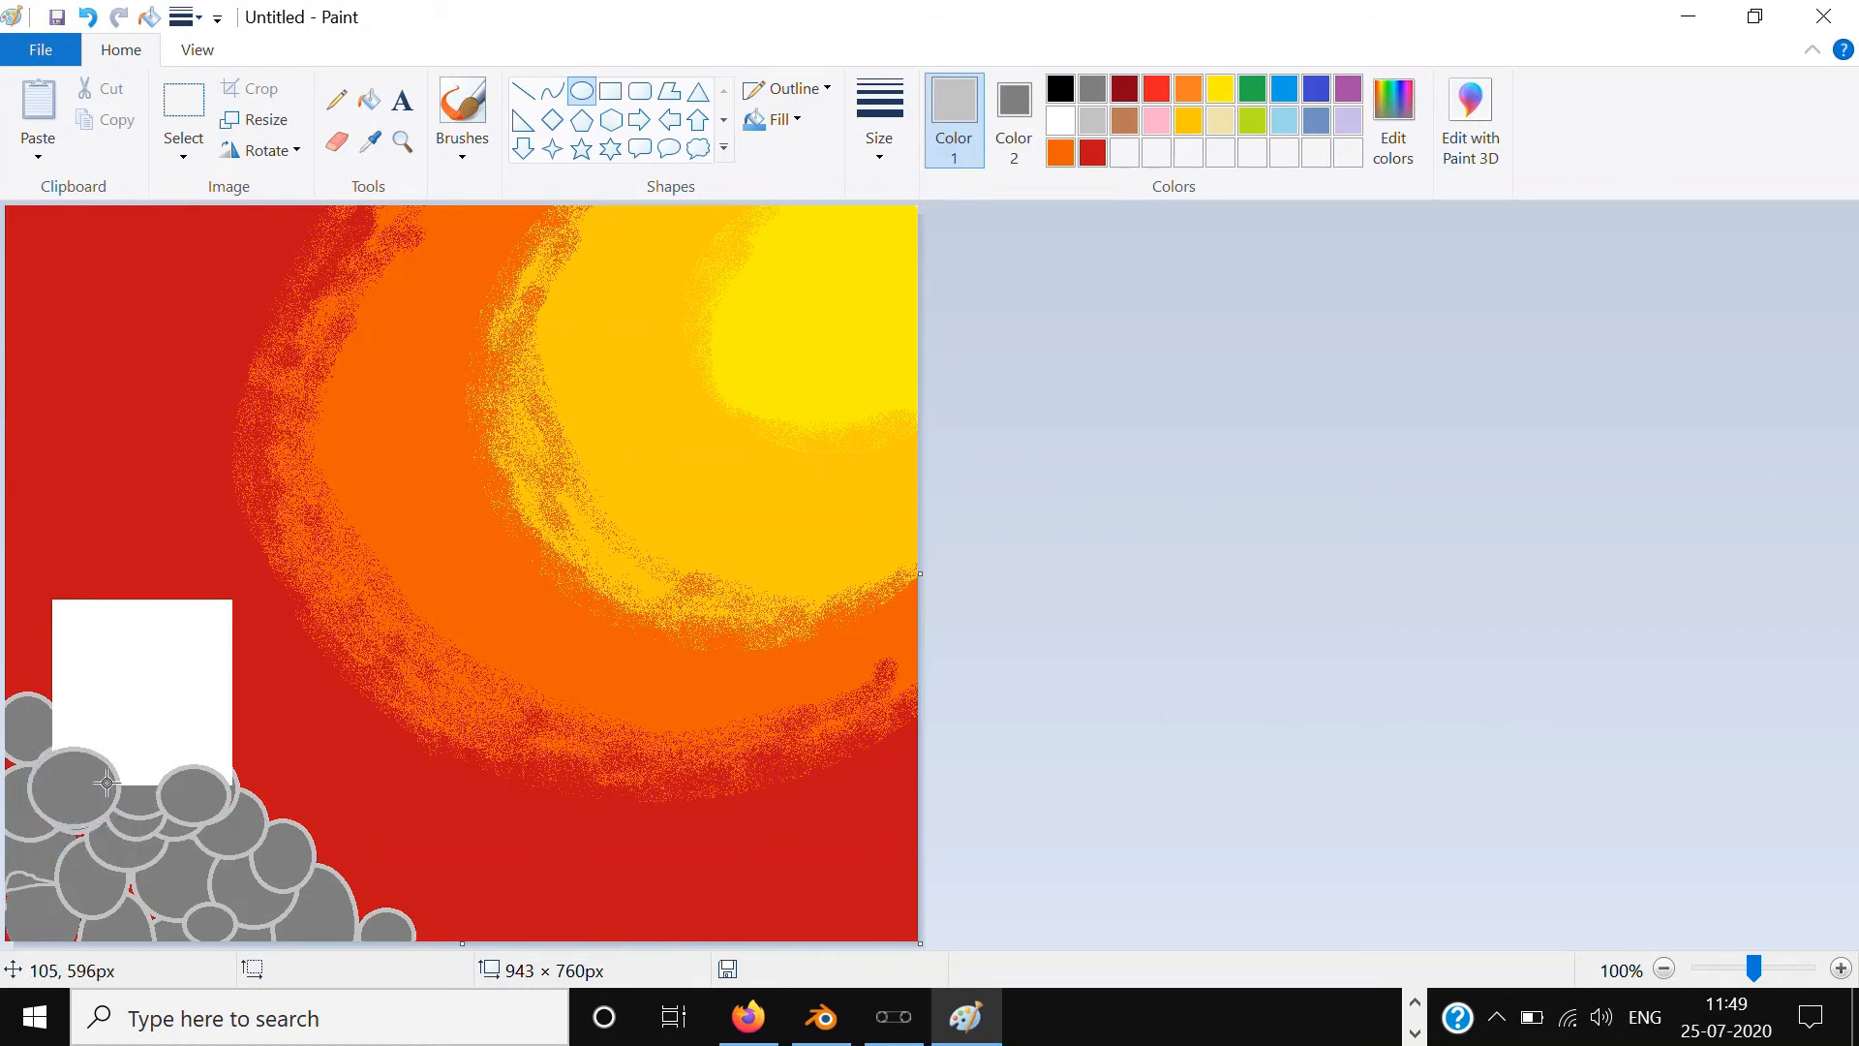
drag(116, 766, 195, 855)
click(1258, 601)
click(1228, 880)
click(1579, 638)
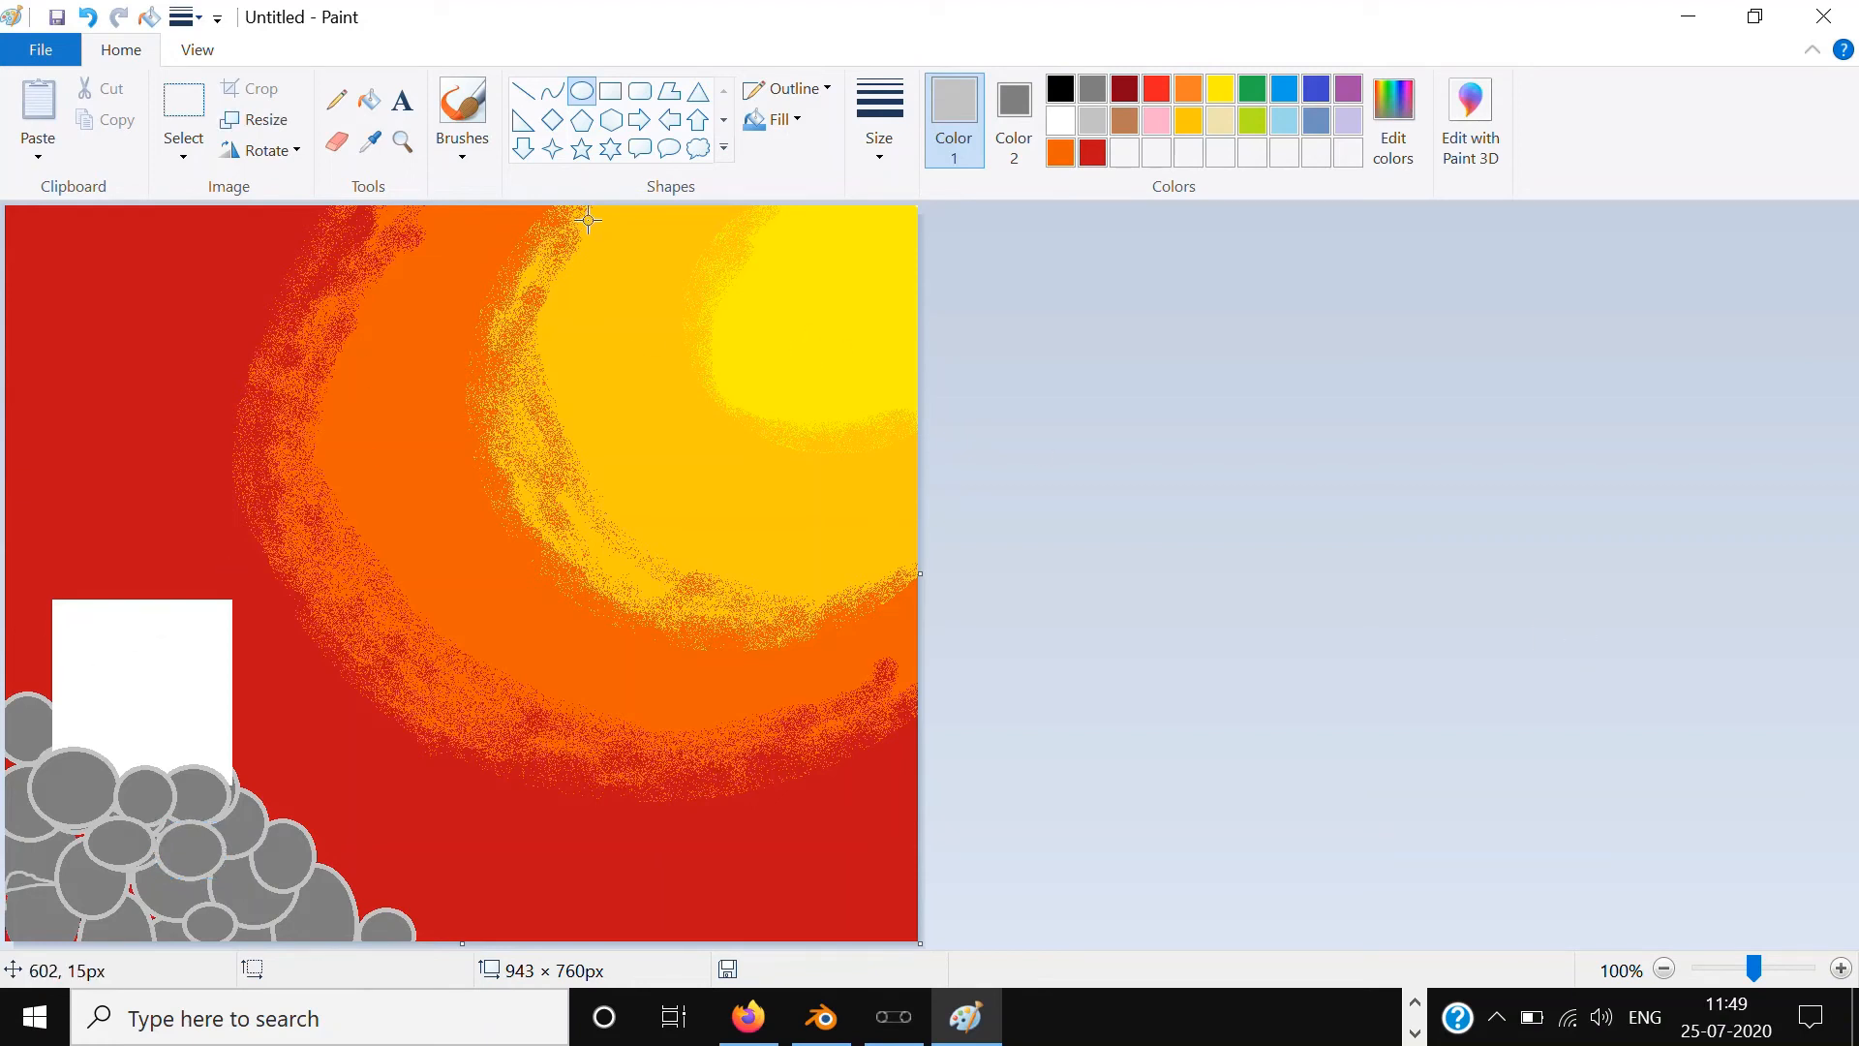
Step: Choose the triangle shape with dark red as the outline color
click(698, 94)
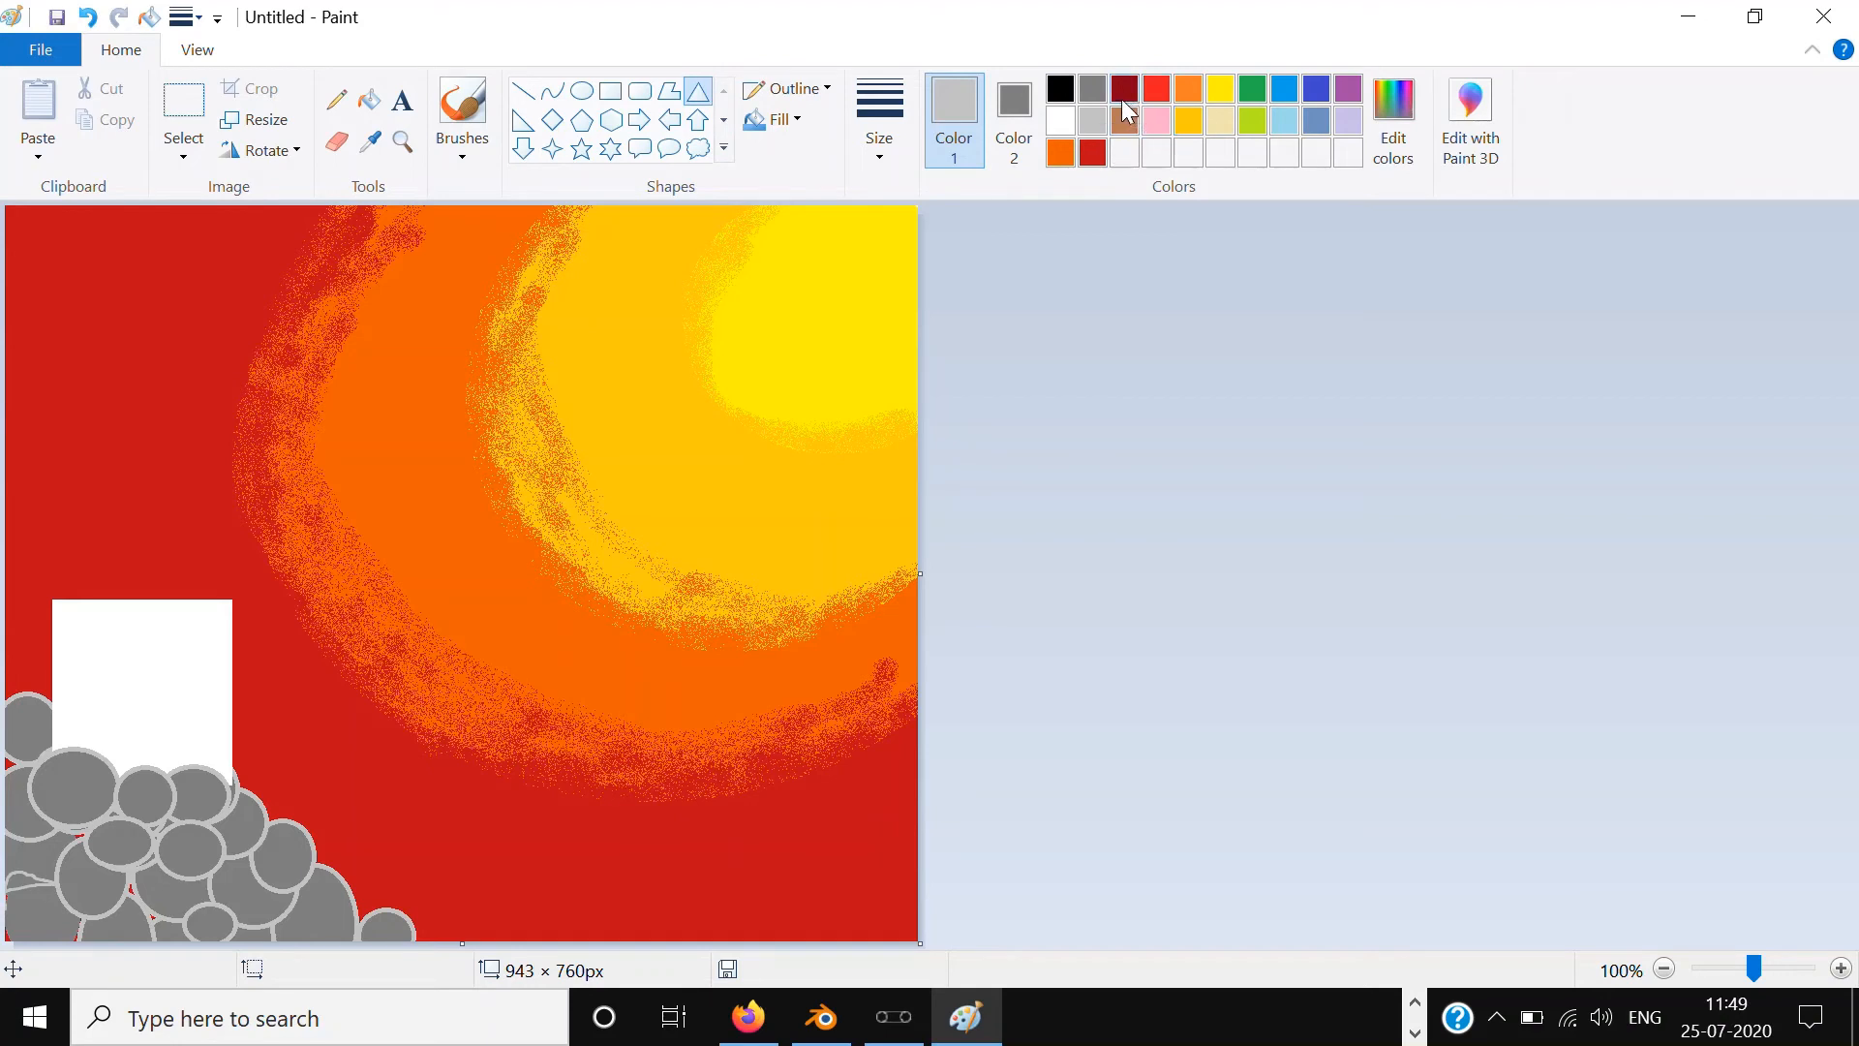
click(1123, 96)
drag(57, 446, 244, 598)
click(1300, 455)
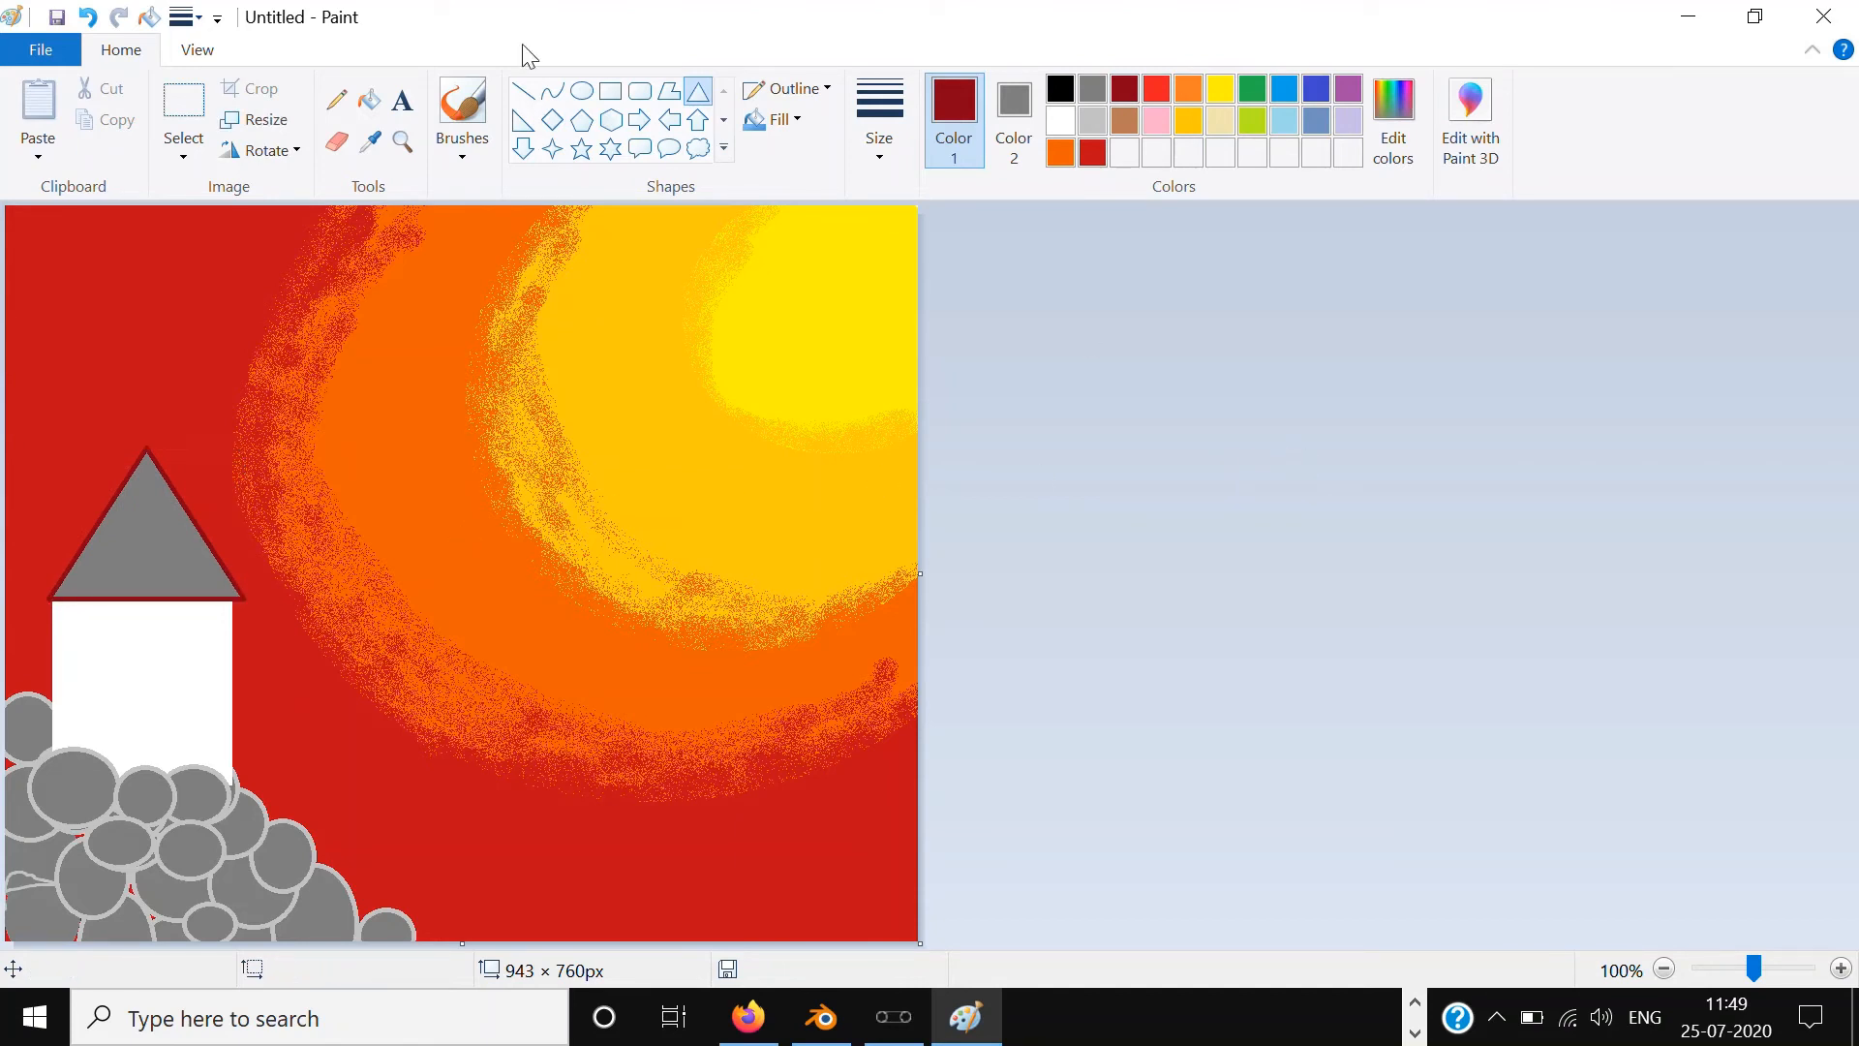
key(ctrl+z)
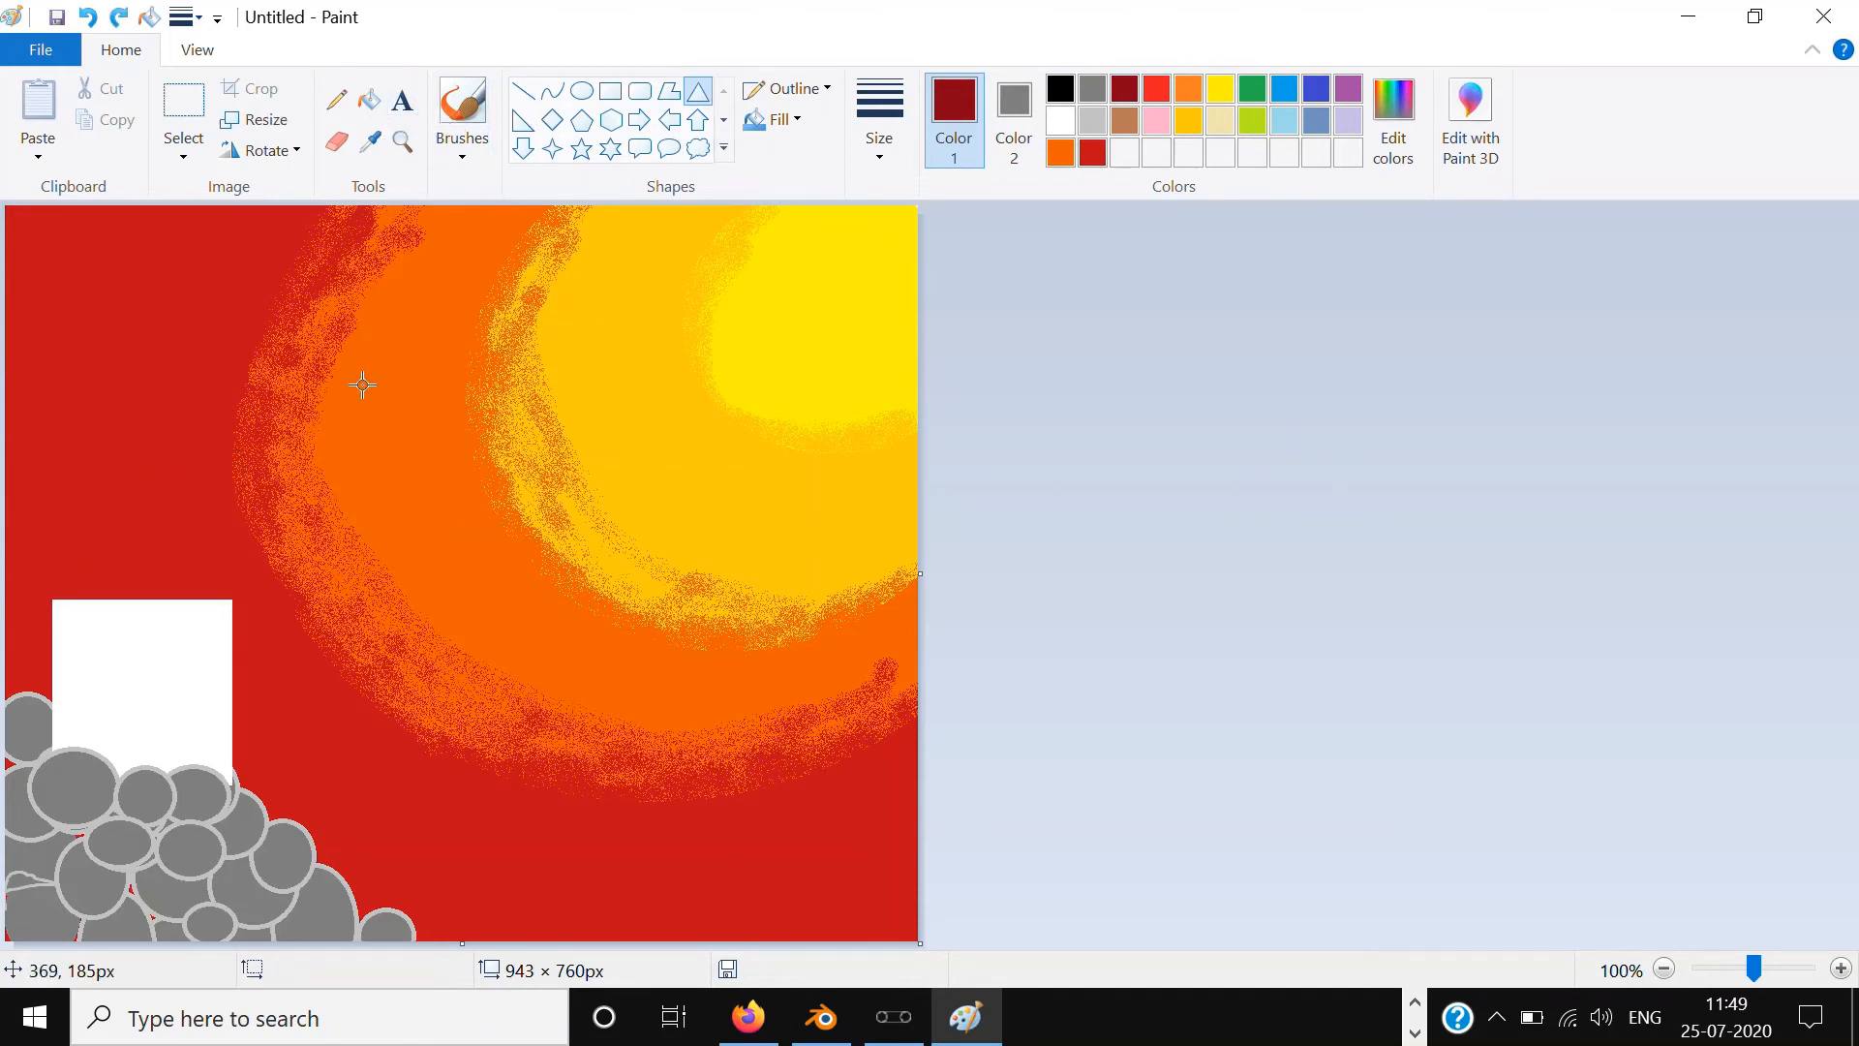
drag(64, 440, 182, 576)
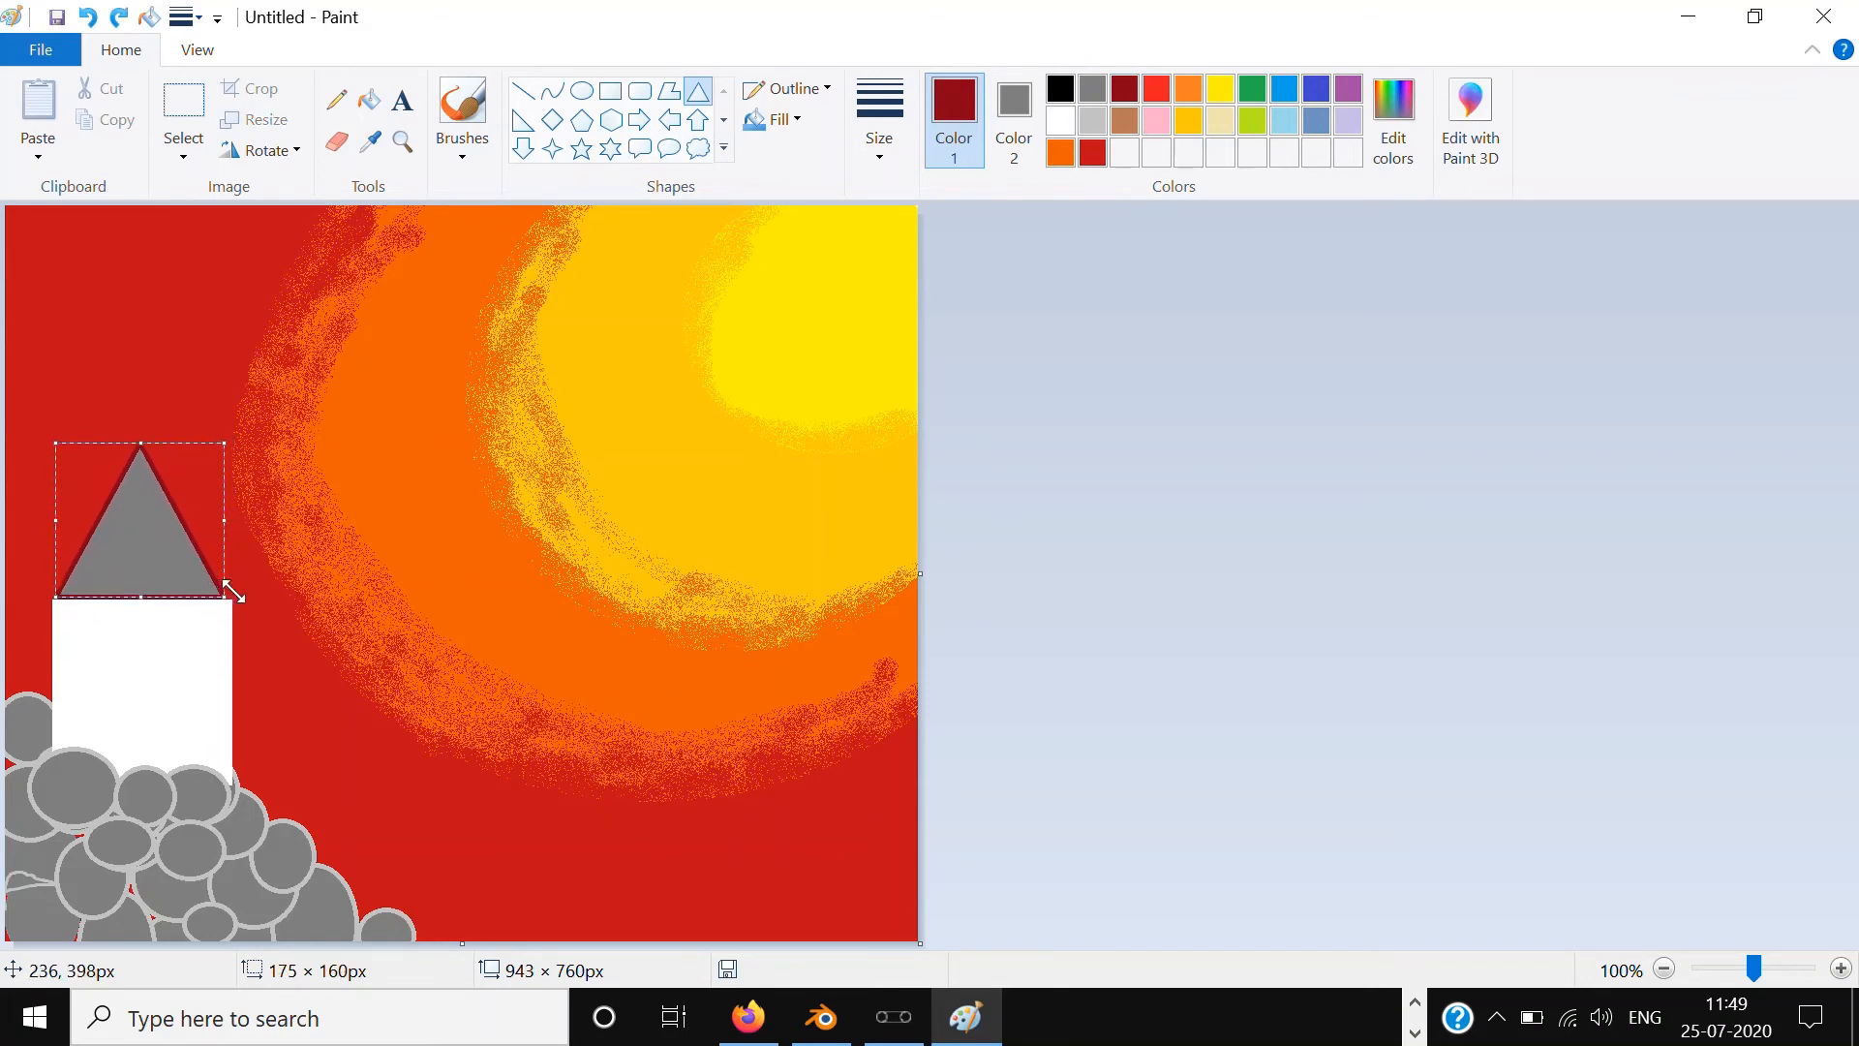
click(1178, 490)
key(ctrl+z)
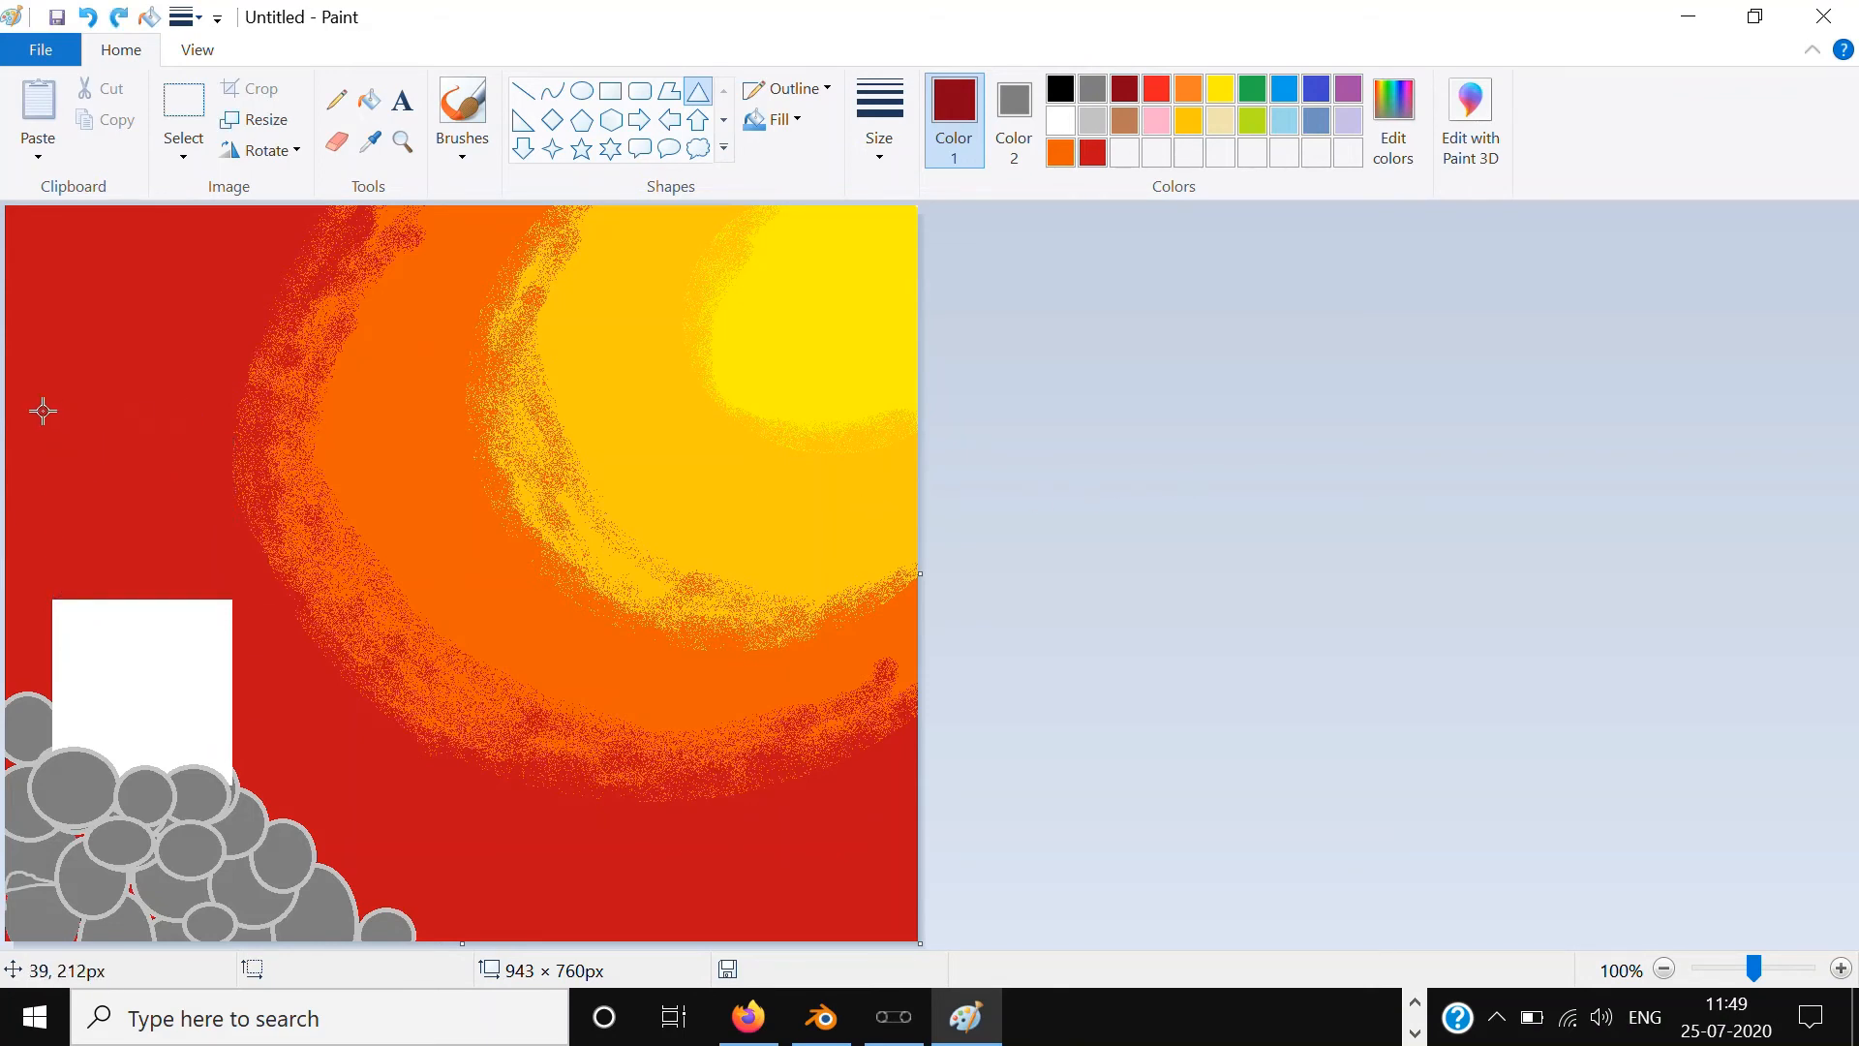
Step: Draw a triangular roof with a dark red outline, slightly wider than the white square and resting on it, and fill it dark red
drag(55, 408, 187, 569)
click(1324, 429)
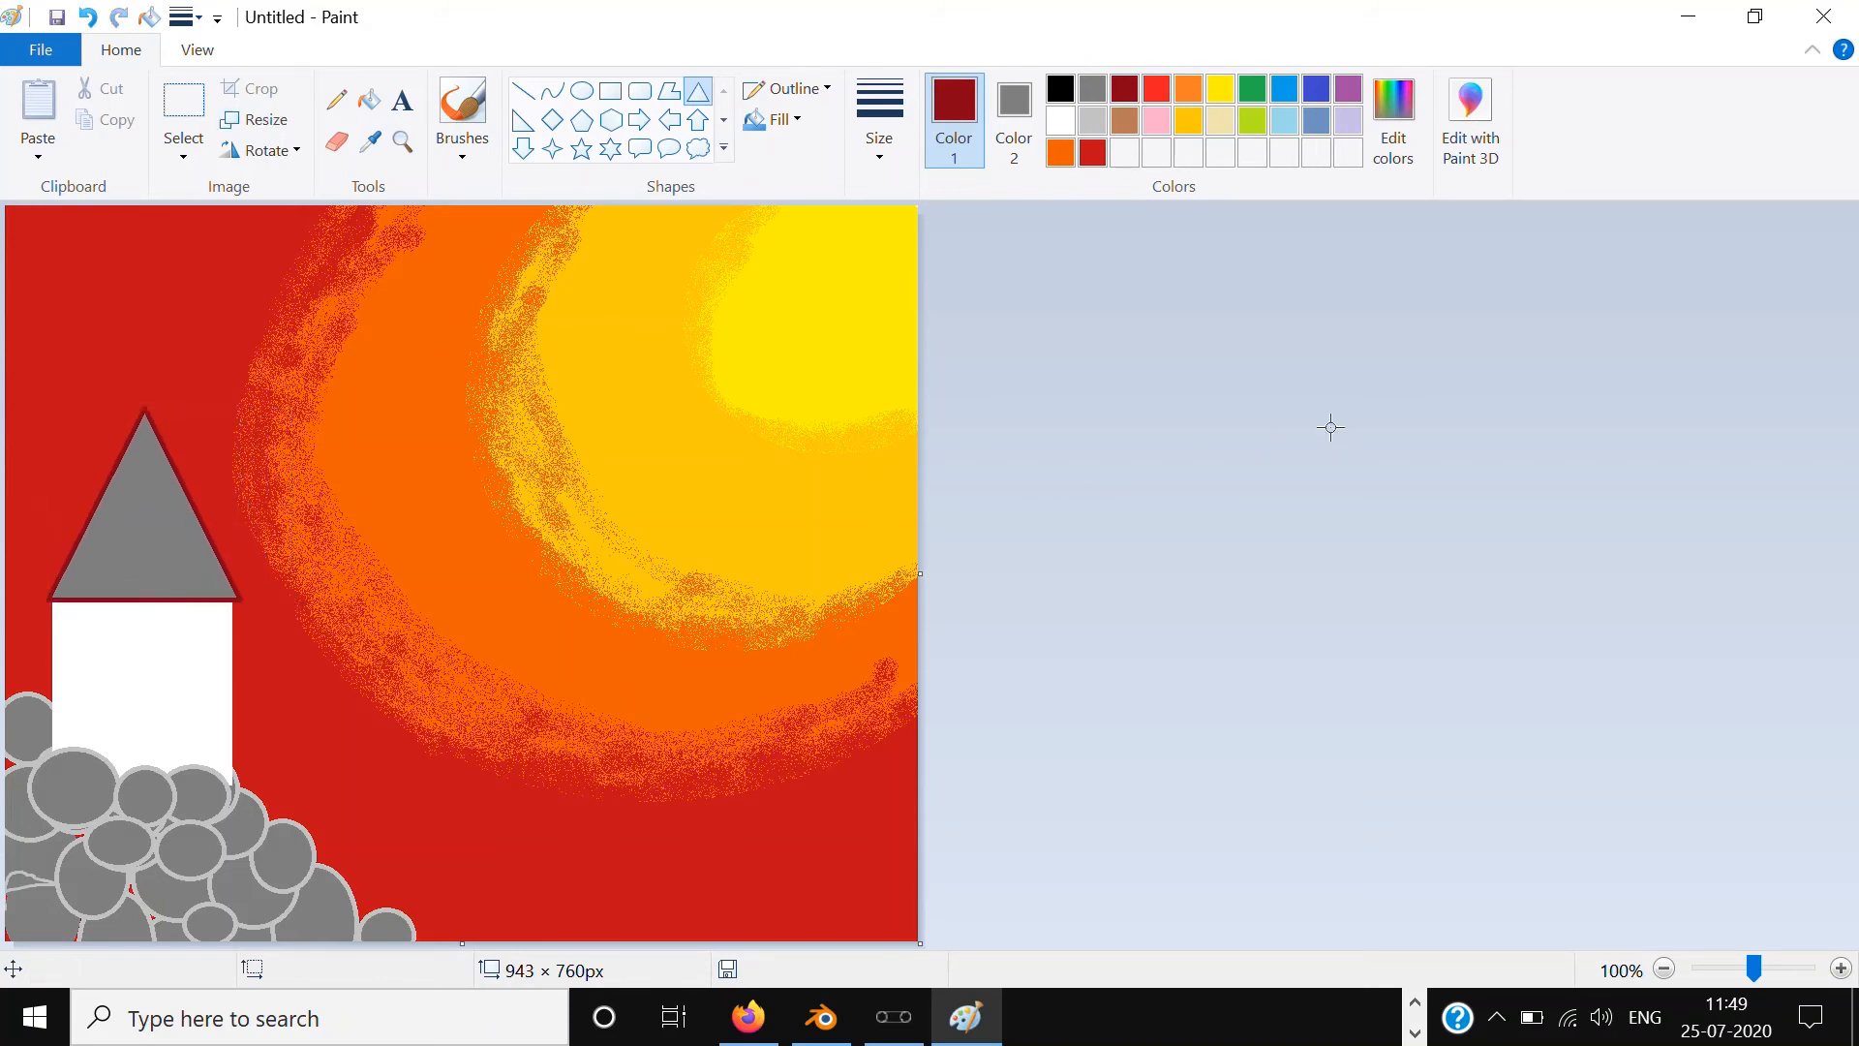
click(373, 101)
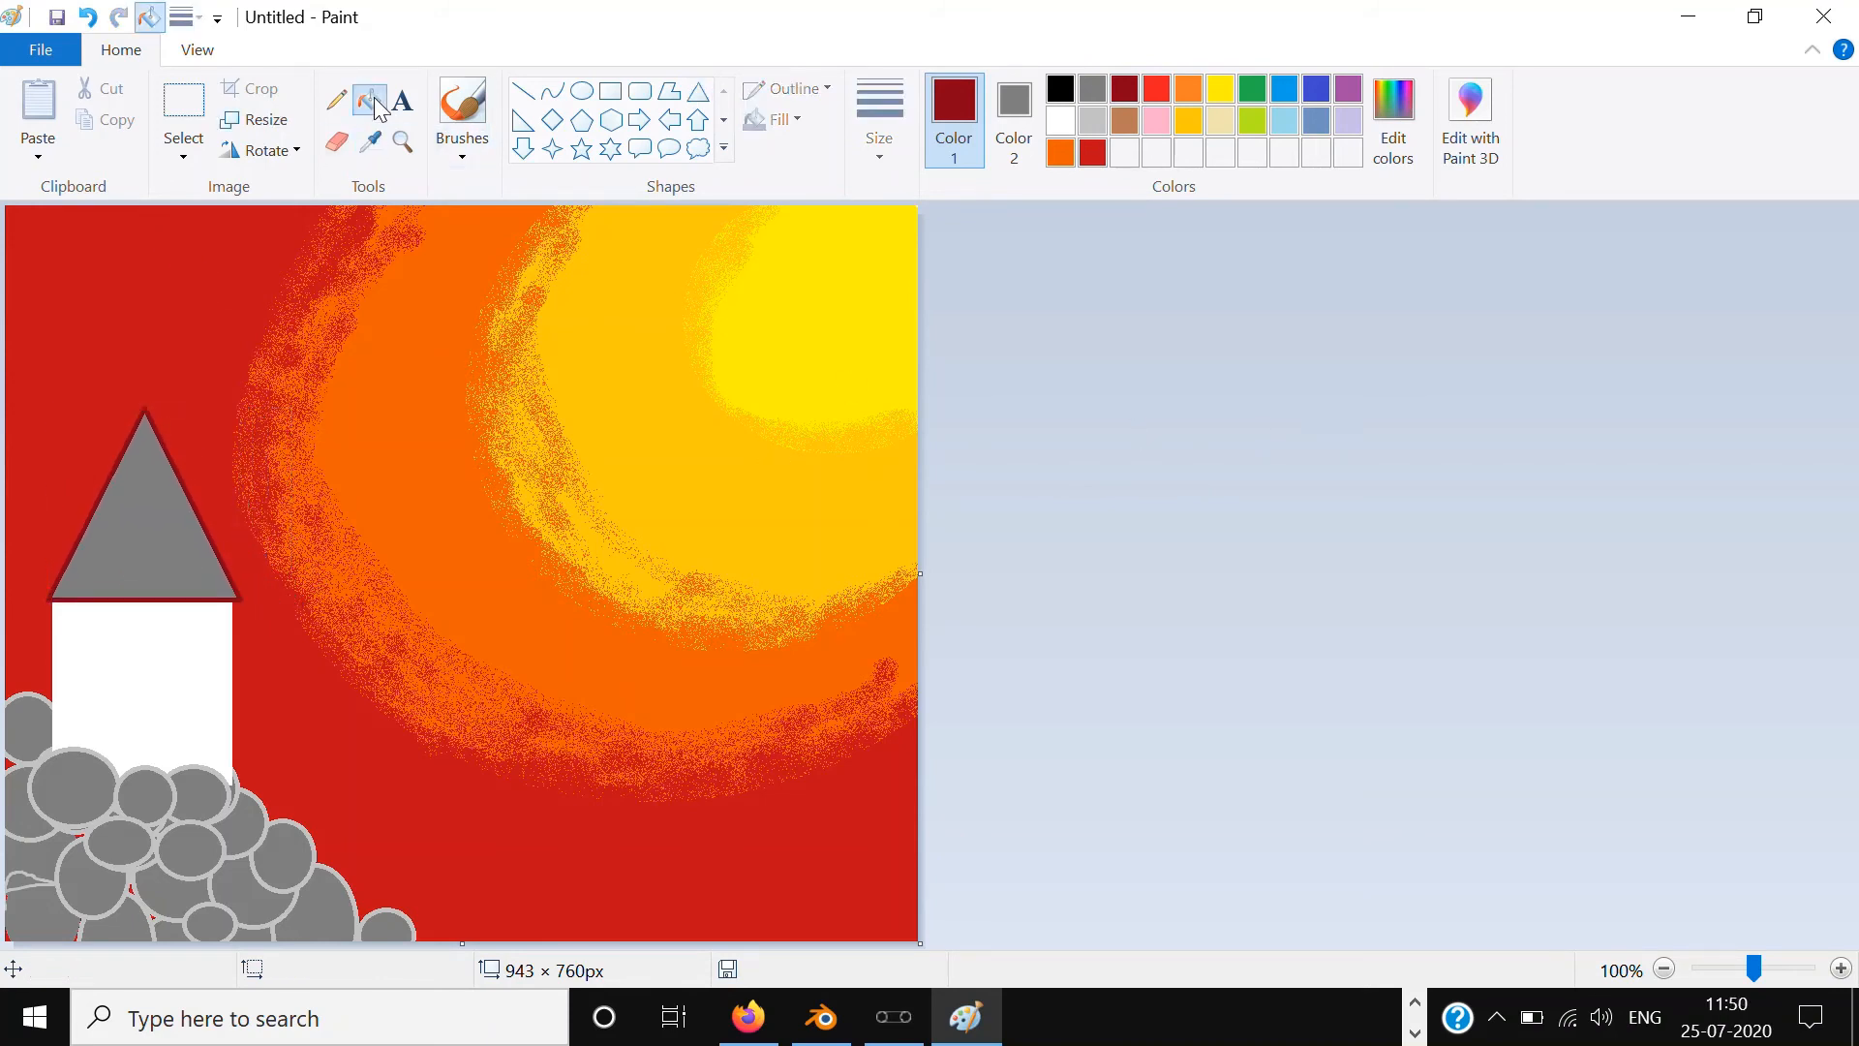
click(165, 503)
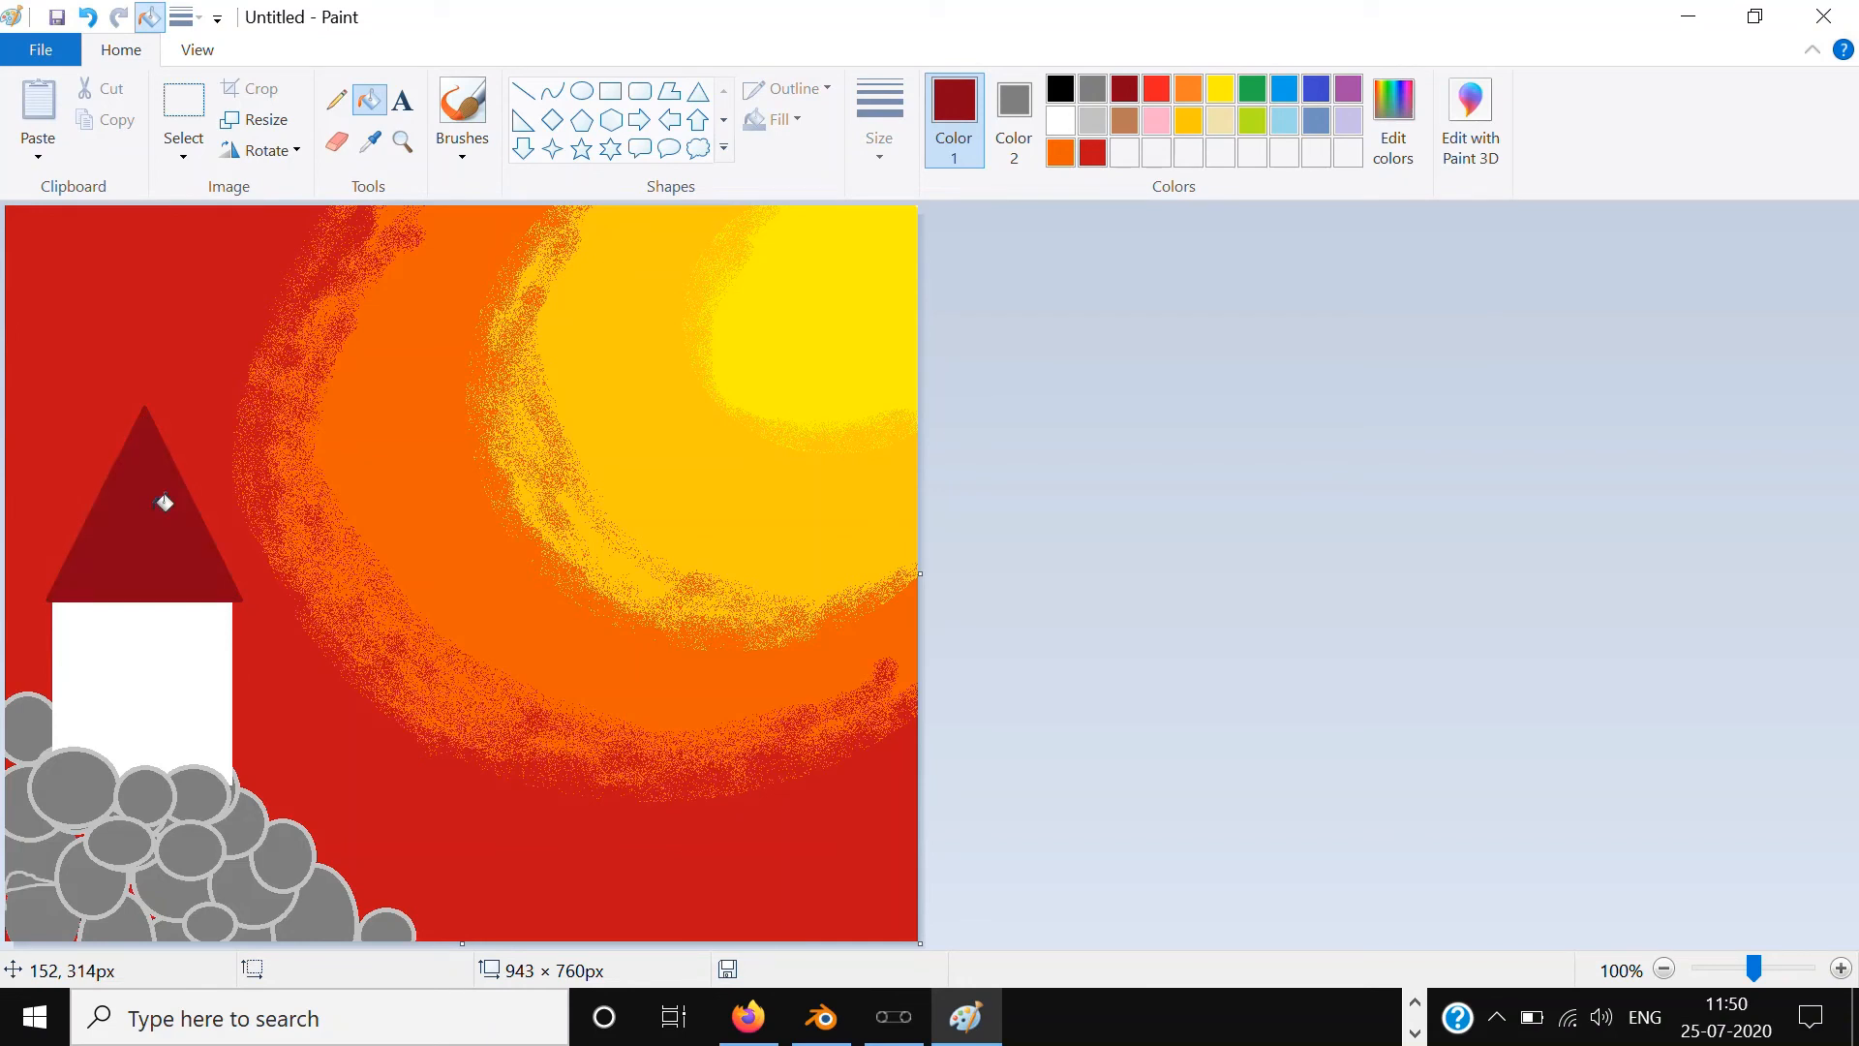
Step: Activate the brush and define a custom dark gray drawing color with RGB 102, 102, 102
click(459, 113)
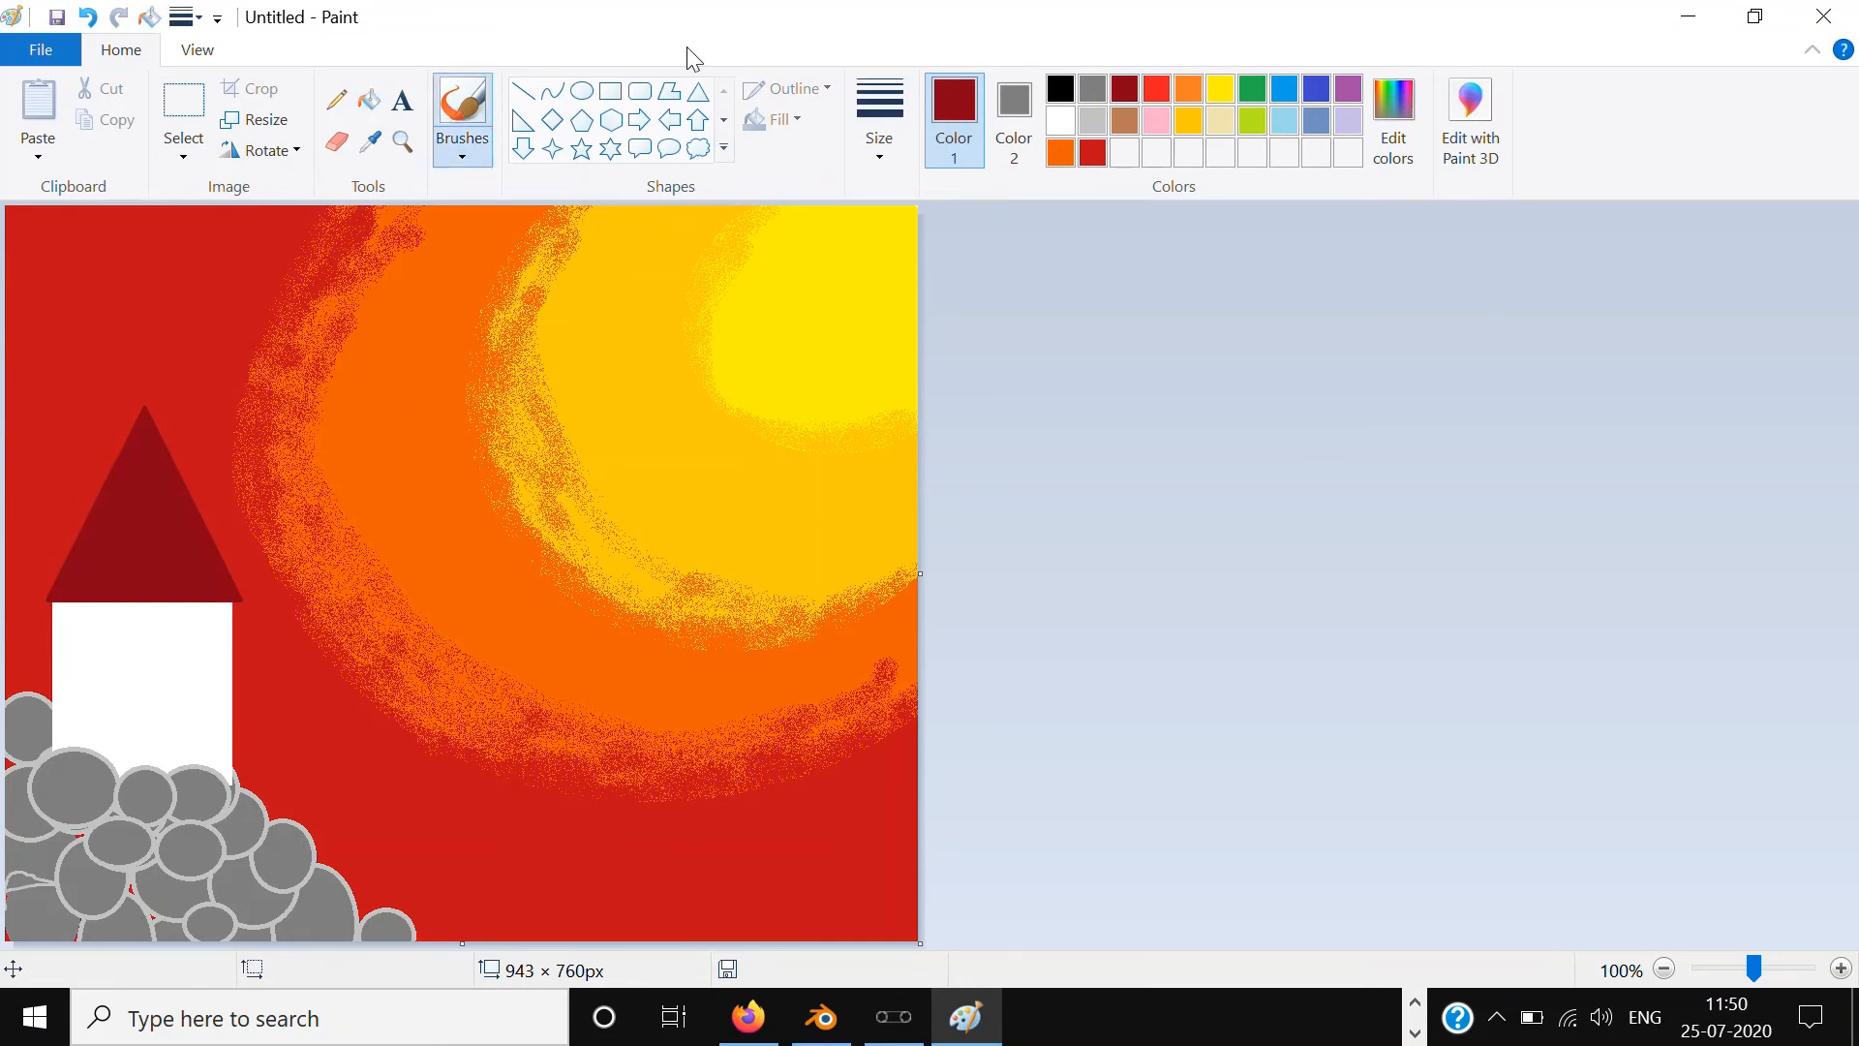
click(1092, 87)
click(1393, 121)
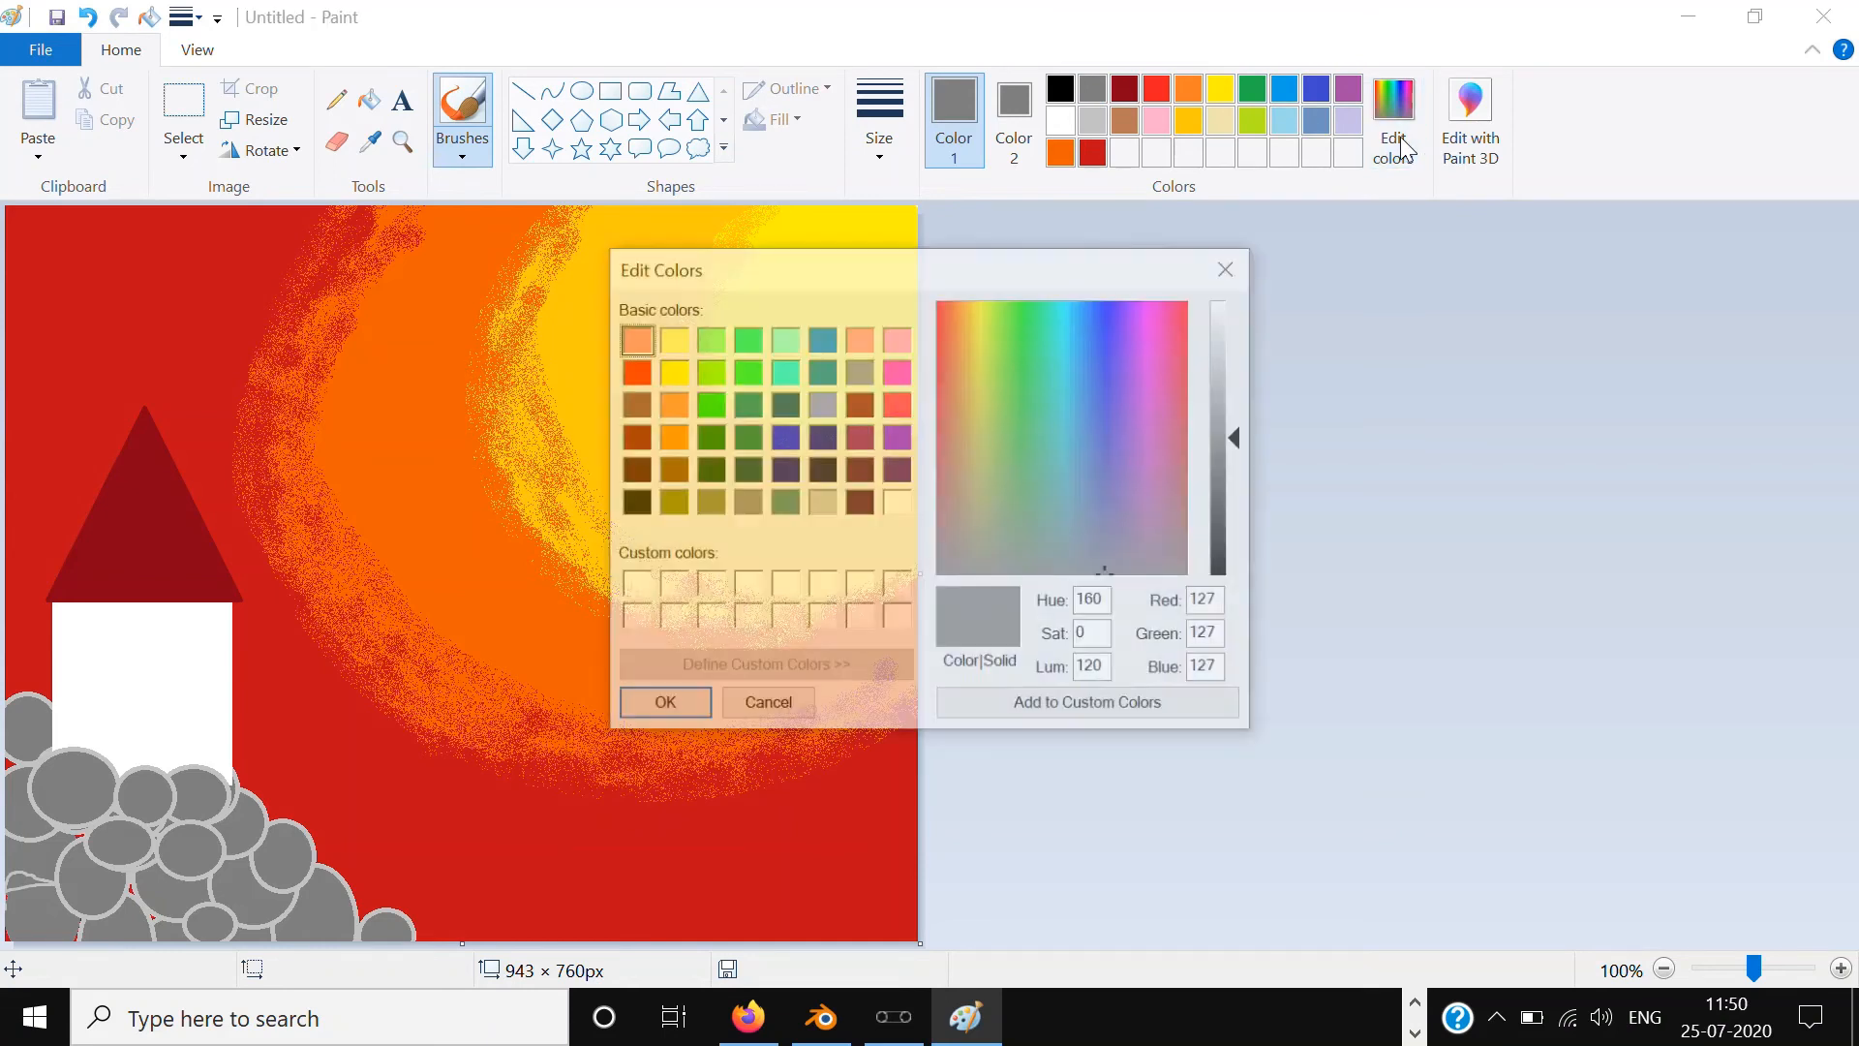
click(1238, 470)
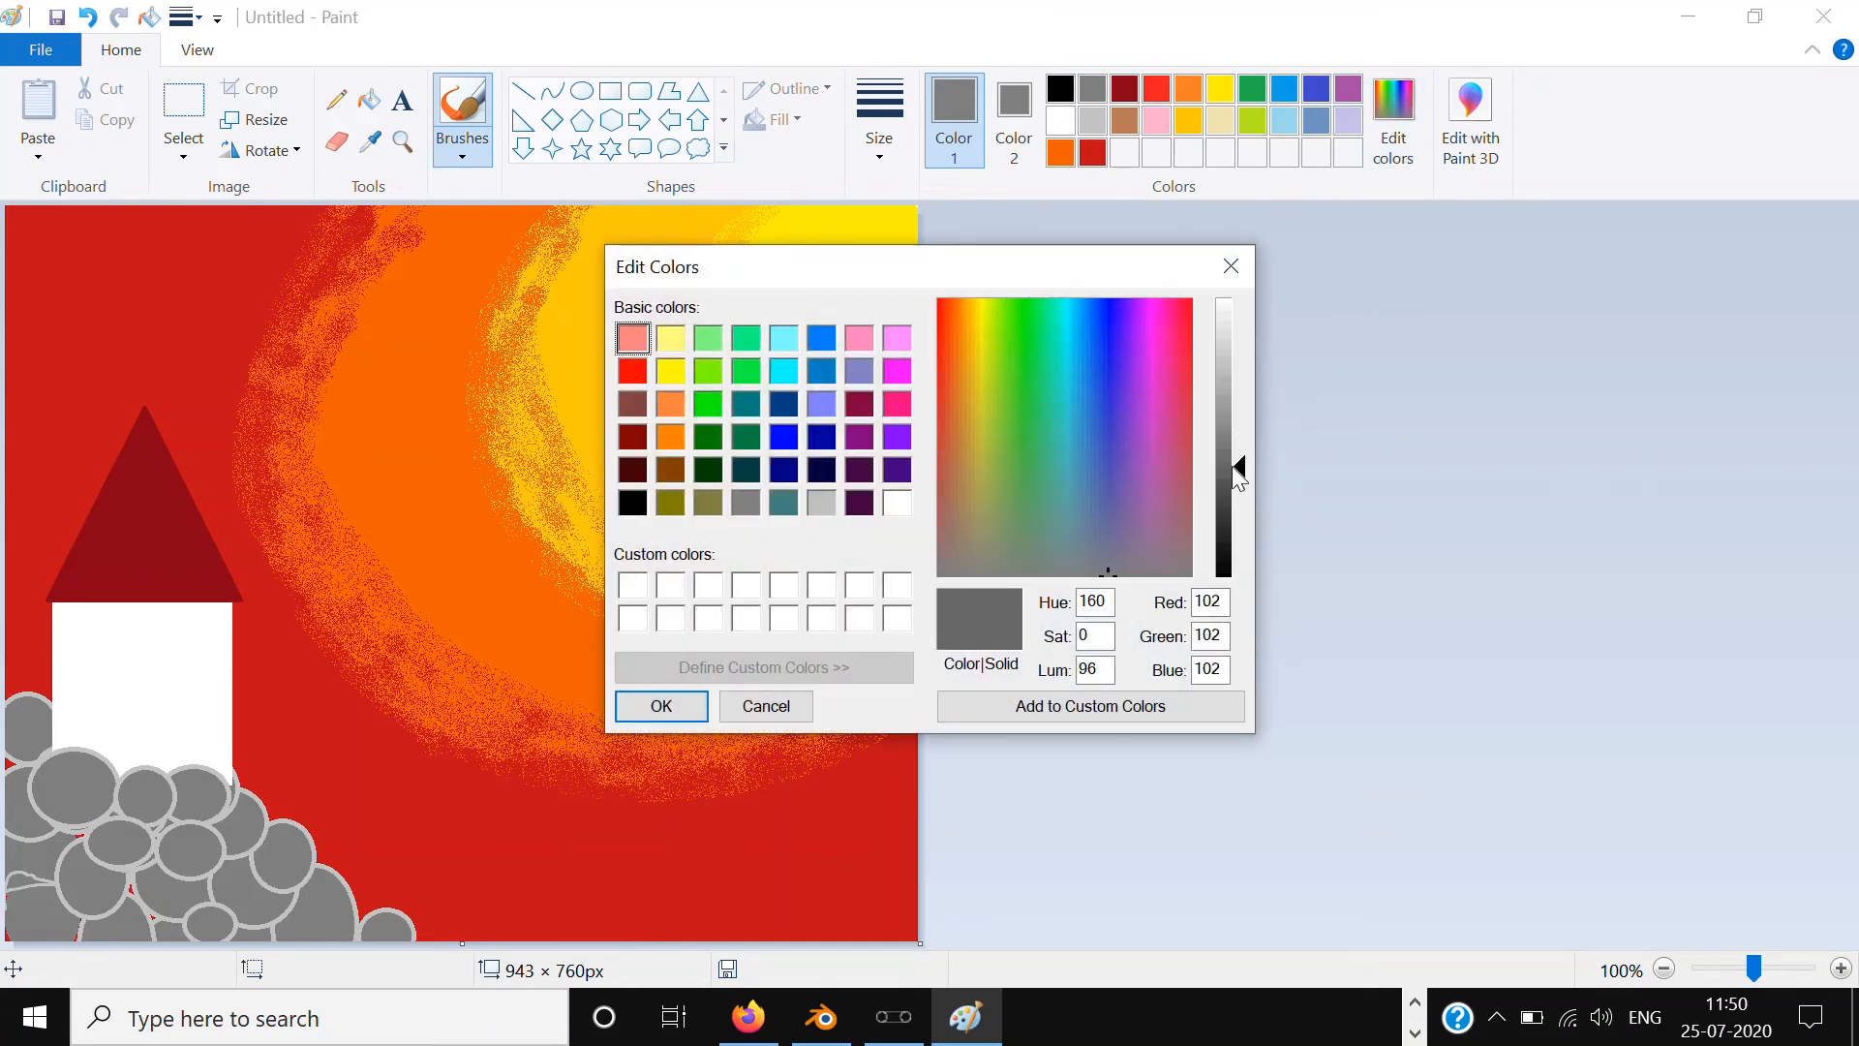
click(661, 704)
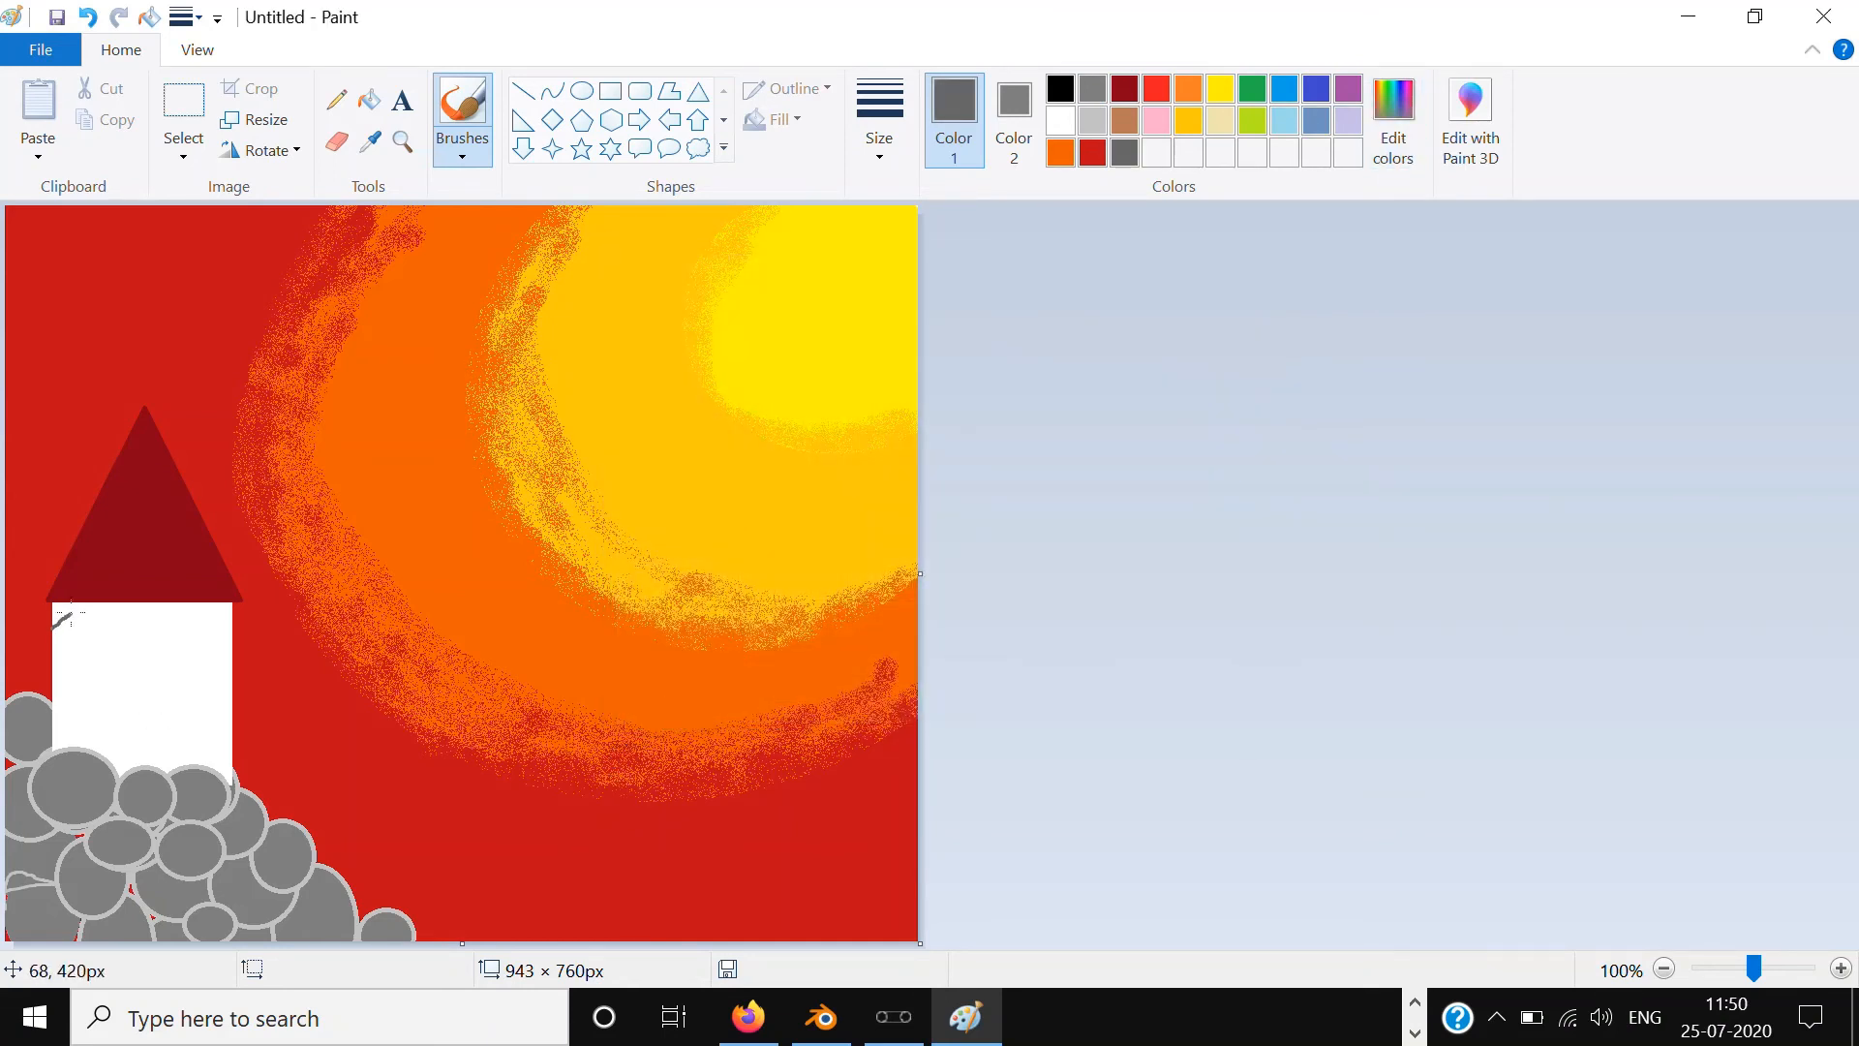
Step: Set the brush to the thickest size and undo the trial strokes in the white wall's upper-left corner
click(897, 153)
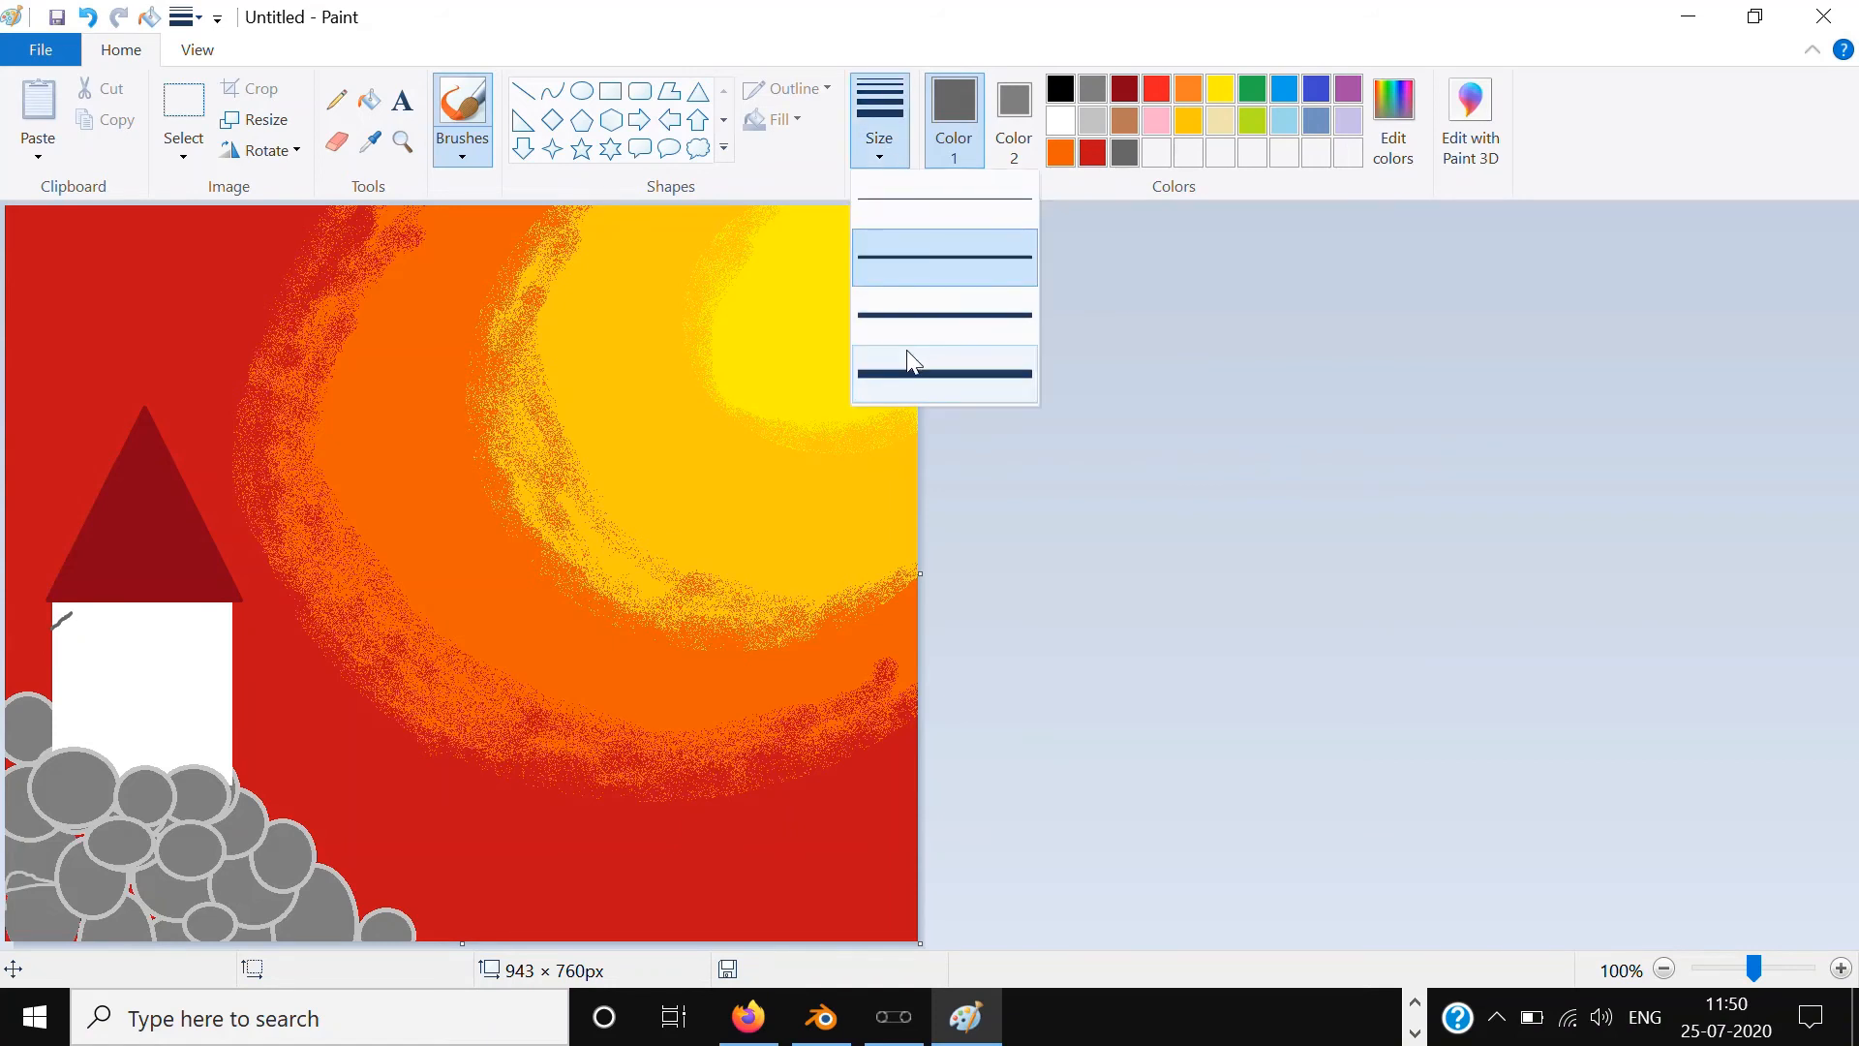
click(906, 350)
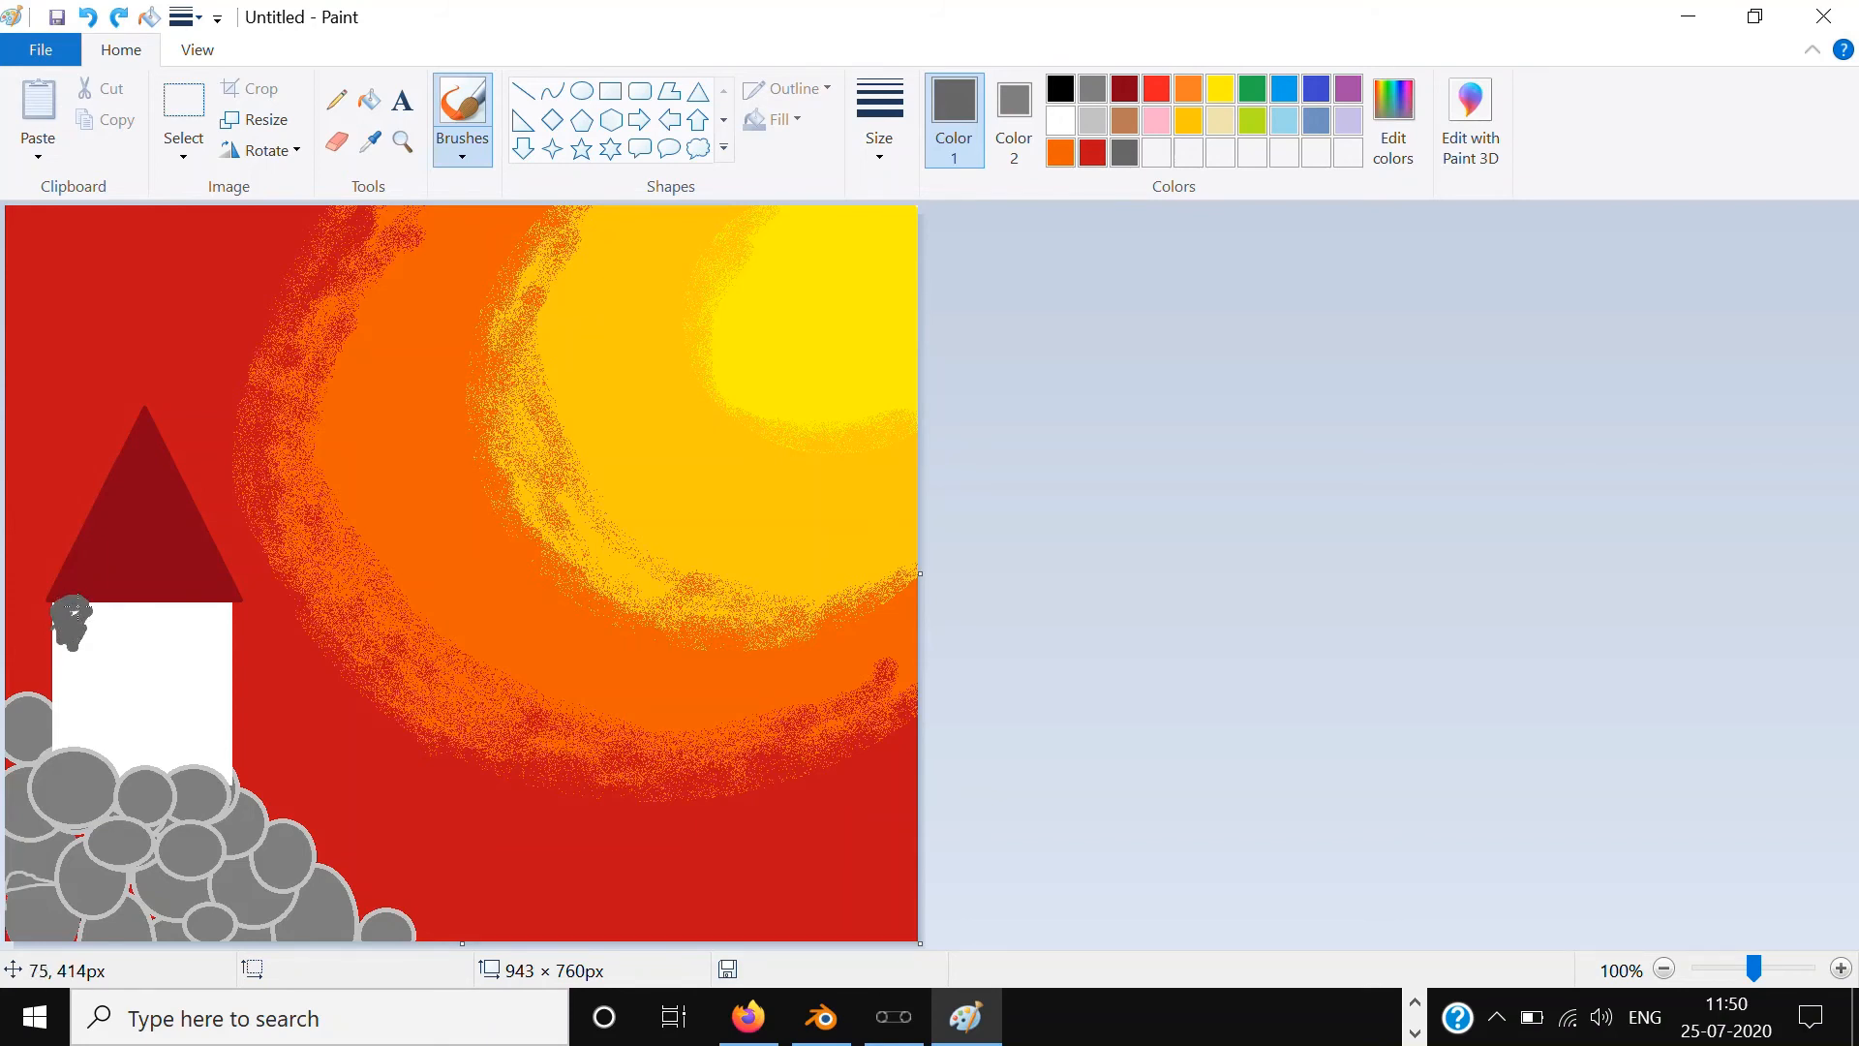
key(ctrl+z)
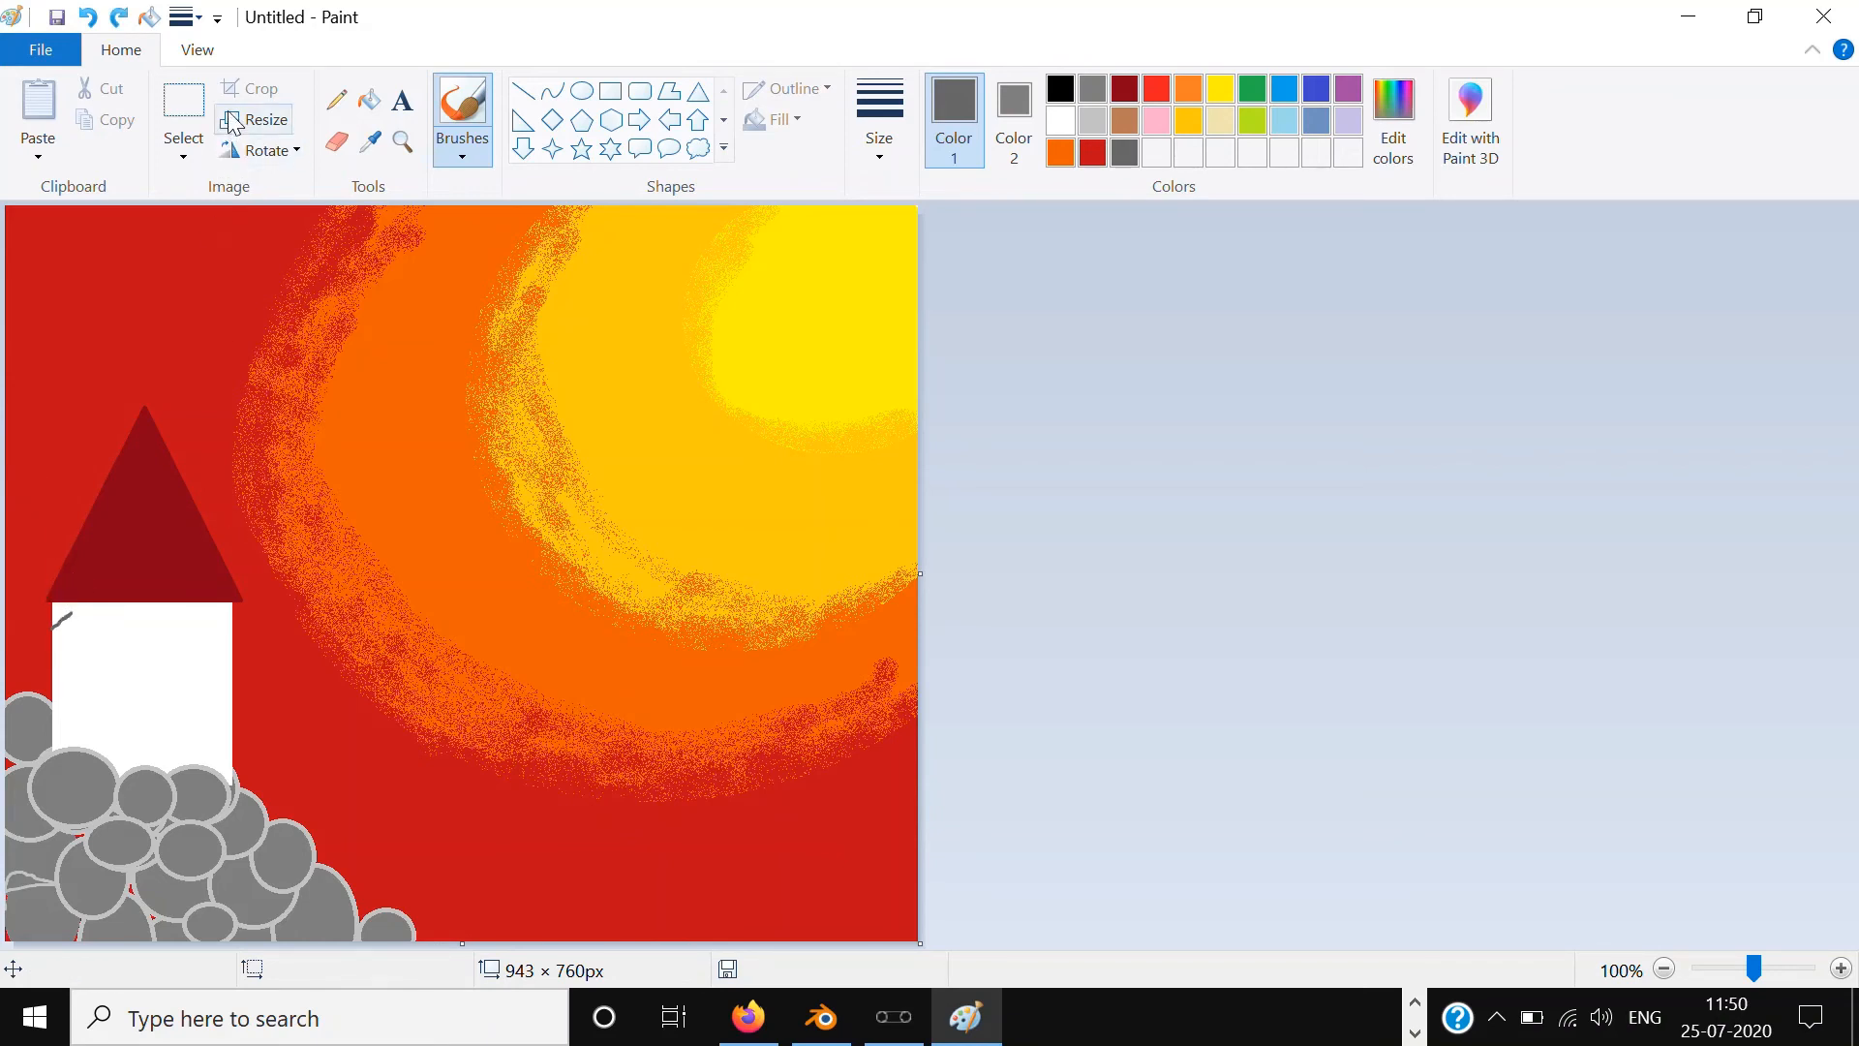
Step: Paint a solid dark gray patch in the white wall's upper-left corner just below the roof, working at 200% zoom
click(215, 60)
click(37, 111)
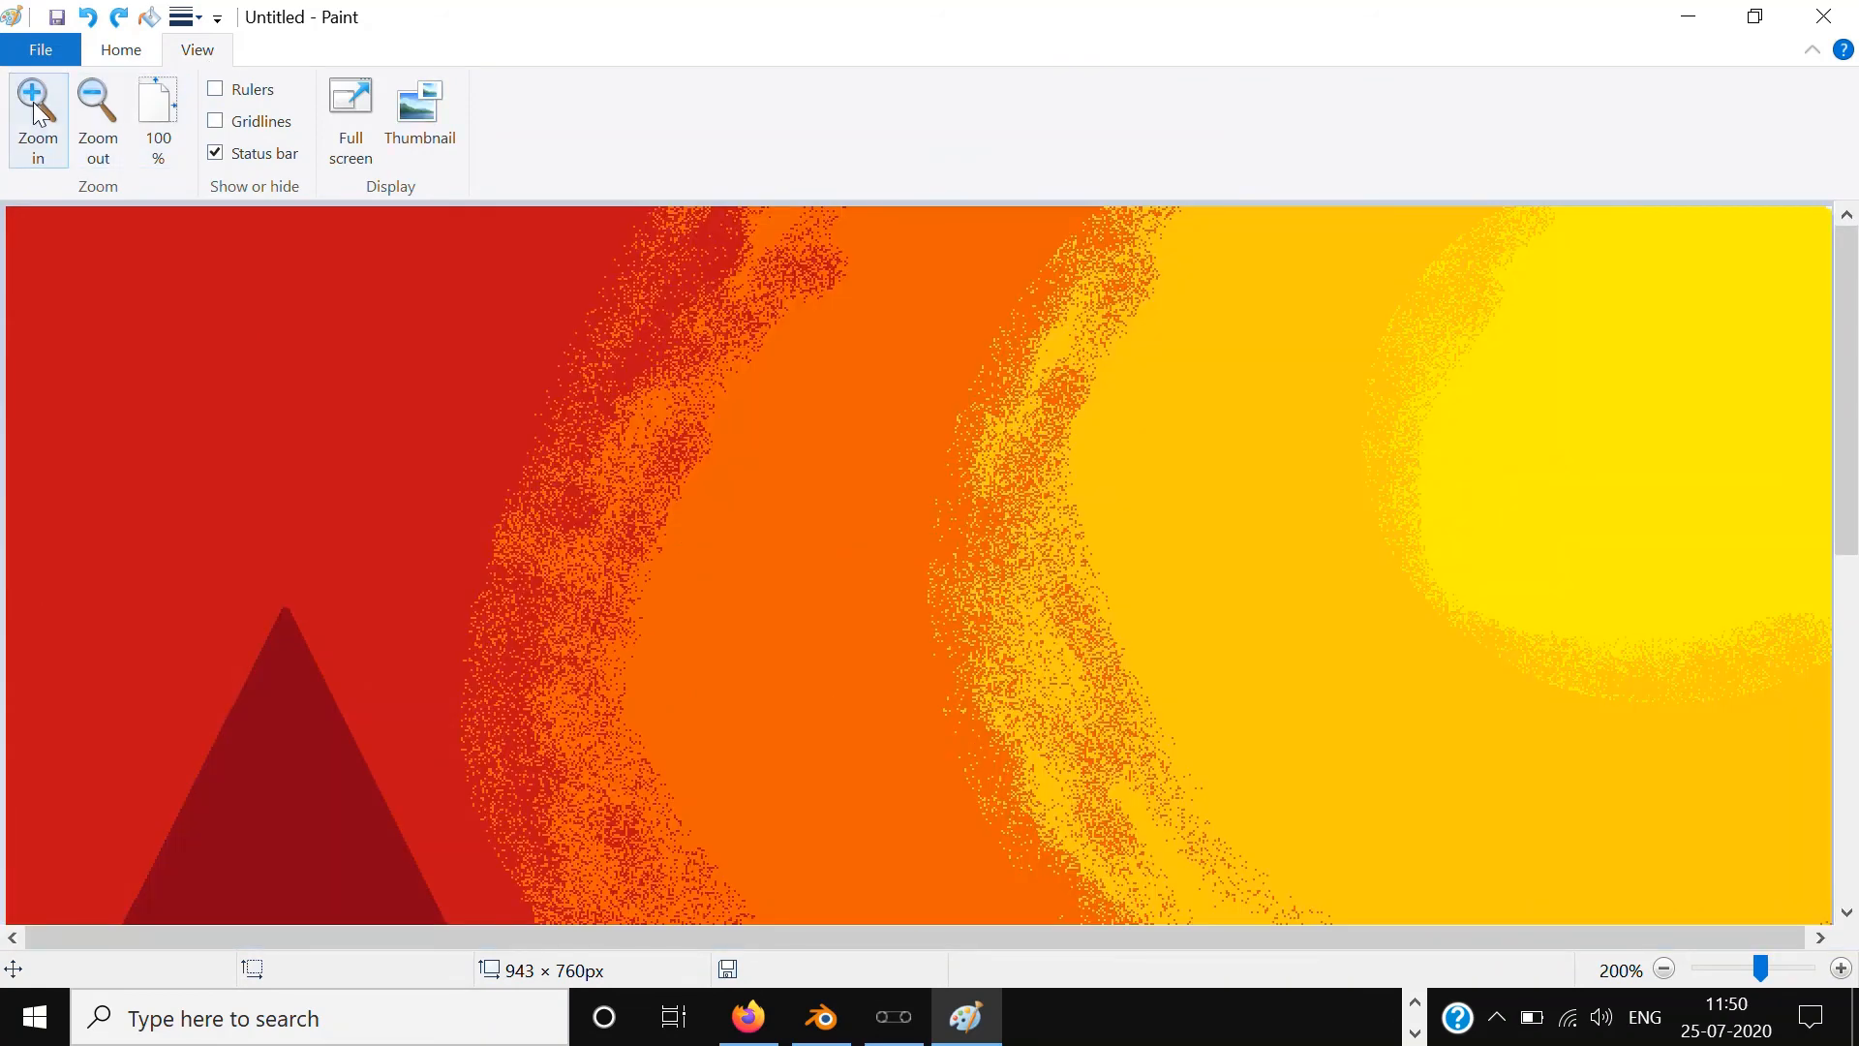
drag(1855, 351, 1854, 597)
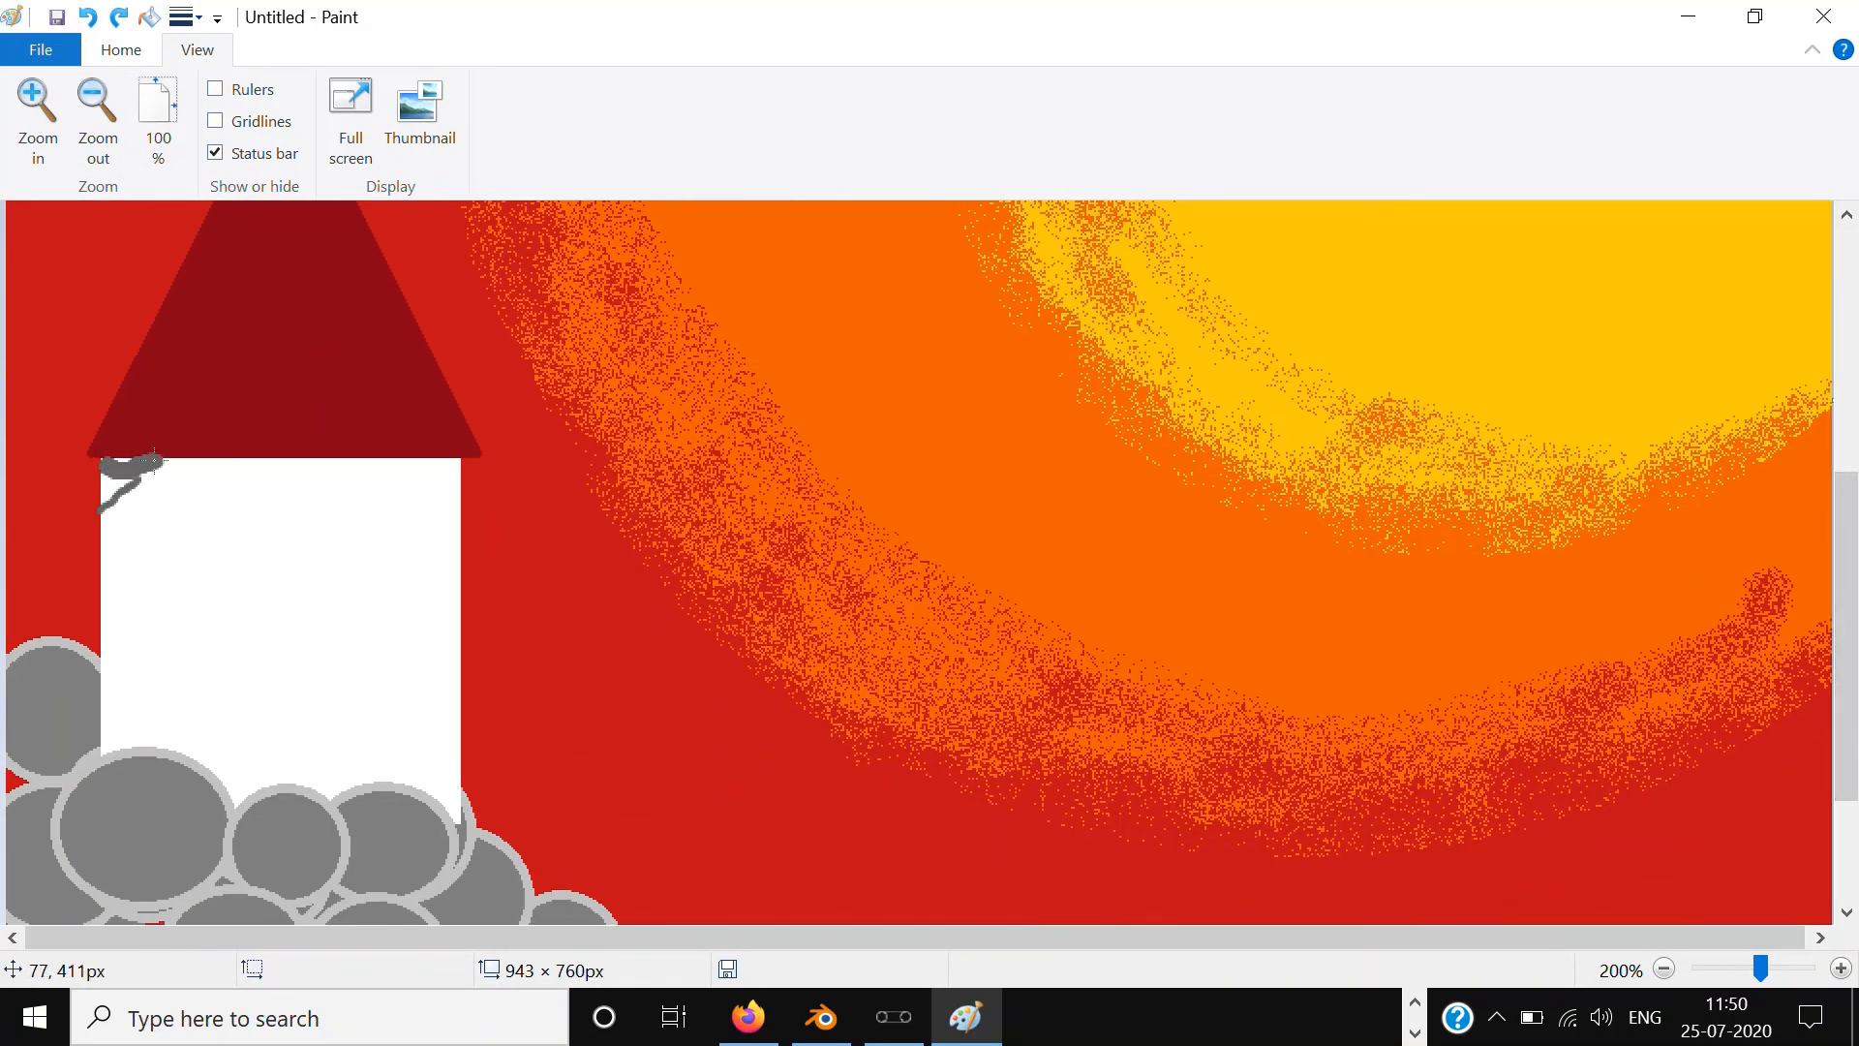
mouse_move(183, 462)
mouse_down()
mouse_move(189, 482)
mouse_move(117, 519)
mouse_up()
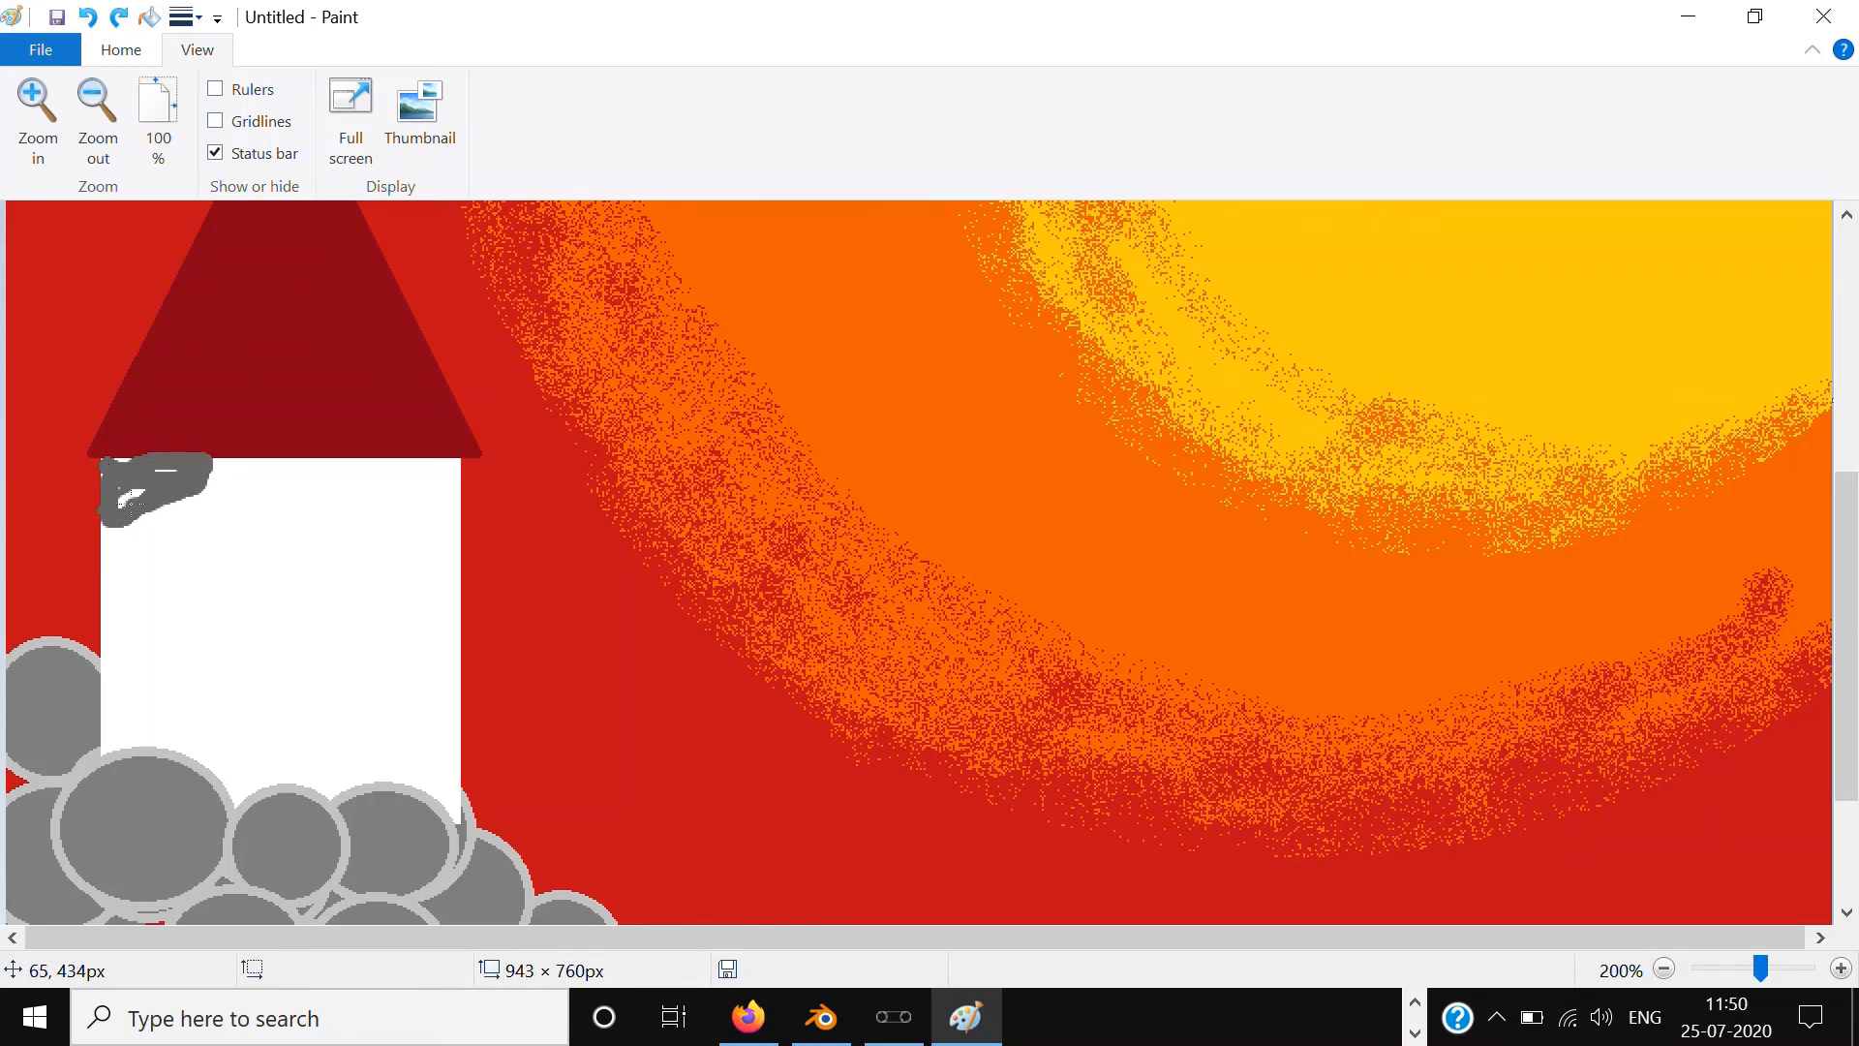
mouse_move(106, 524)
mouse_down()
mouse_move(220, 496)
mouse_move(144, 544)
mouse_move(175, 505)
mouse_move(119, 519)
mouse_move(237, 465)
mouse_move(200, 471)
mouse_move(213, 483)
mouse_move(155, 555)
mouse_move(185, 539)
mouse_move(105, 562)
mouse_move(224, 495)
mouse_up()
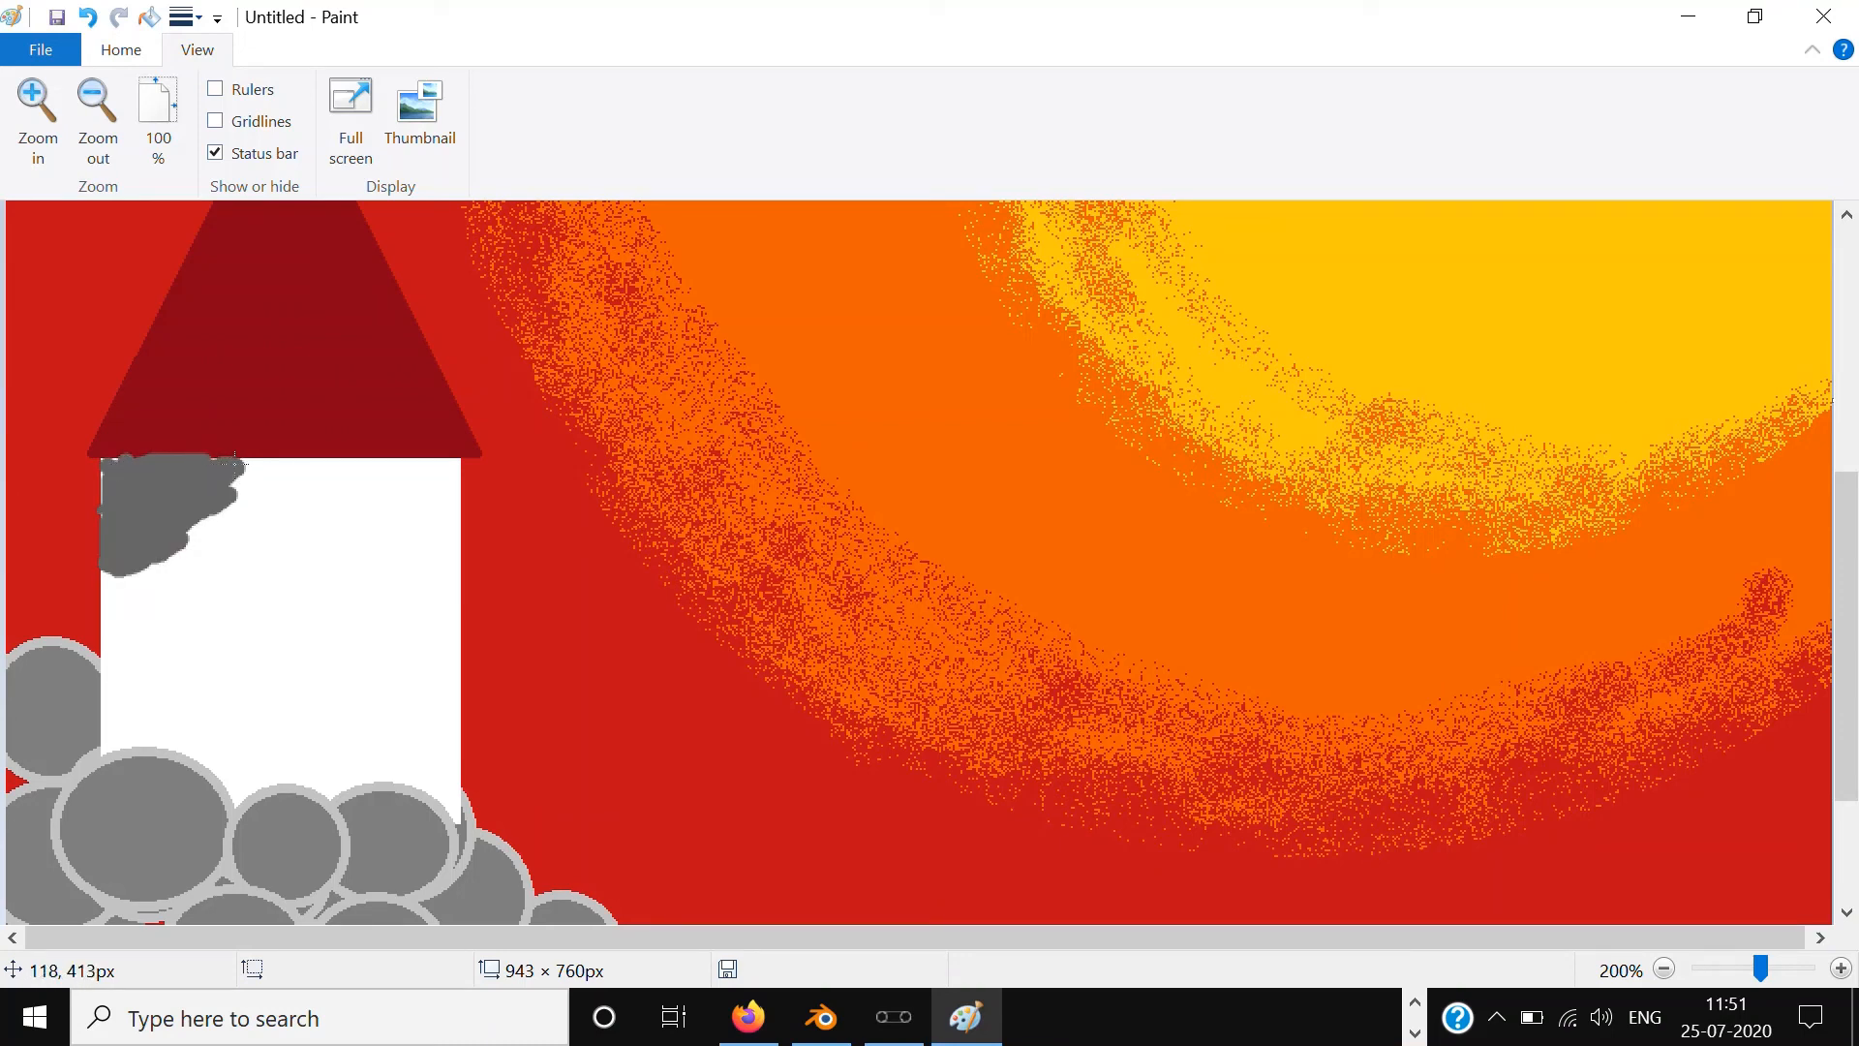
mouse_move(255, 470)
mouse_down()
mouse_move(174, 530)
mouse_move(255, 481)
mouse_up()
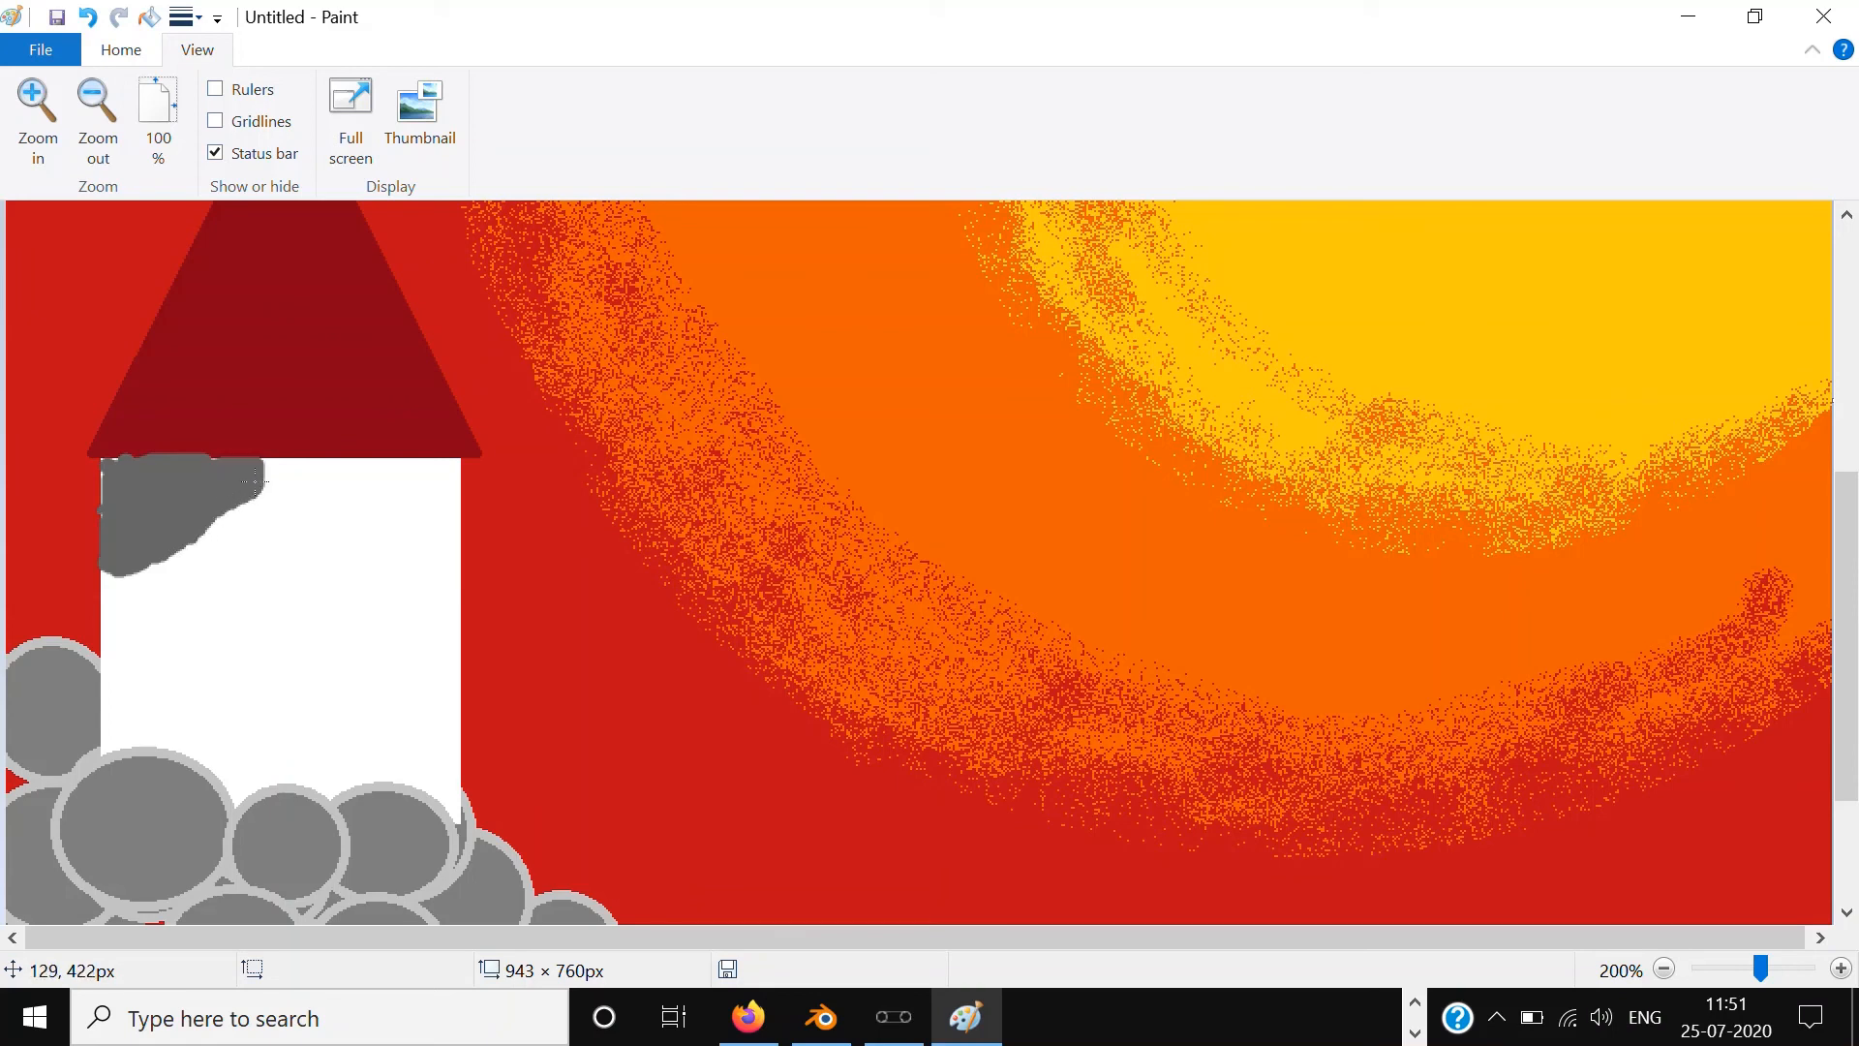
Step: Paint a light gray spot inside the dark gray patch and fill the white wall with light gray
click(92, 121)
click(124, 60)
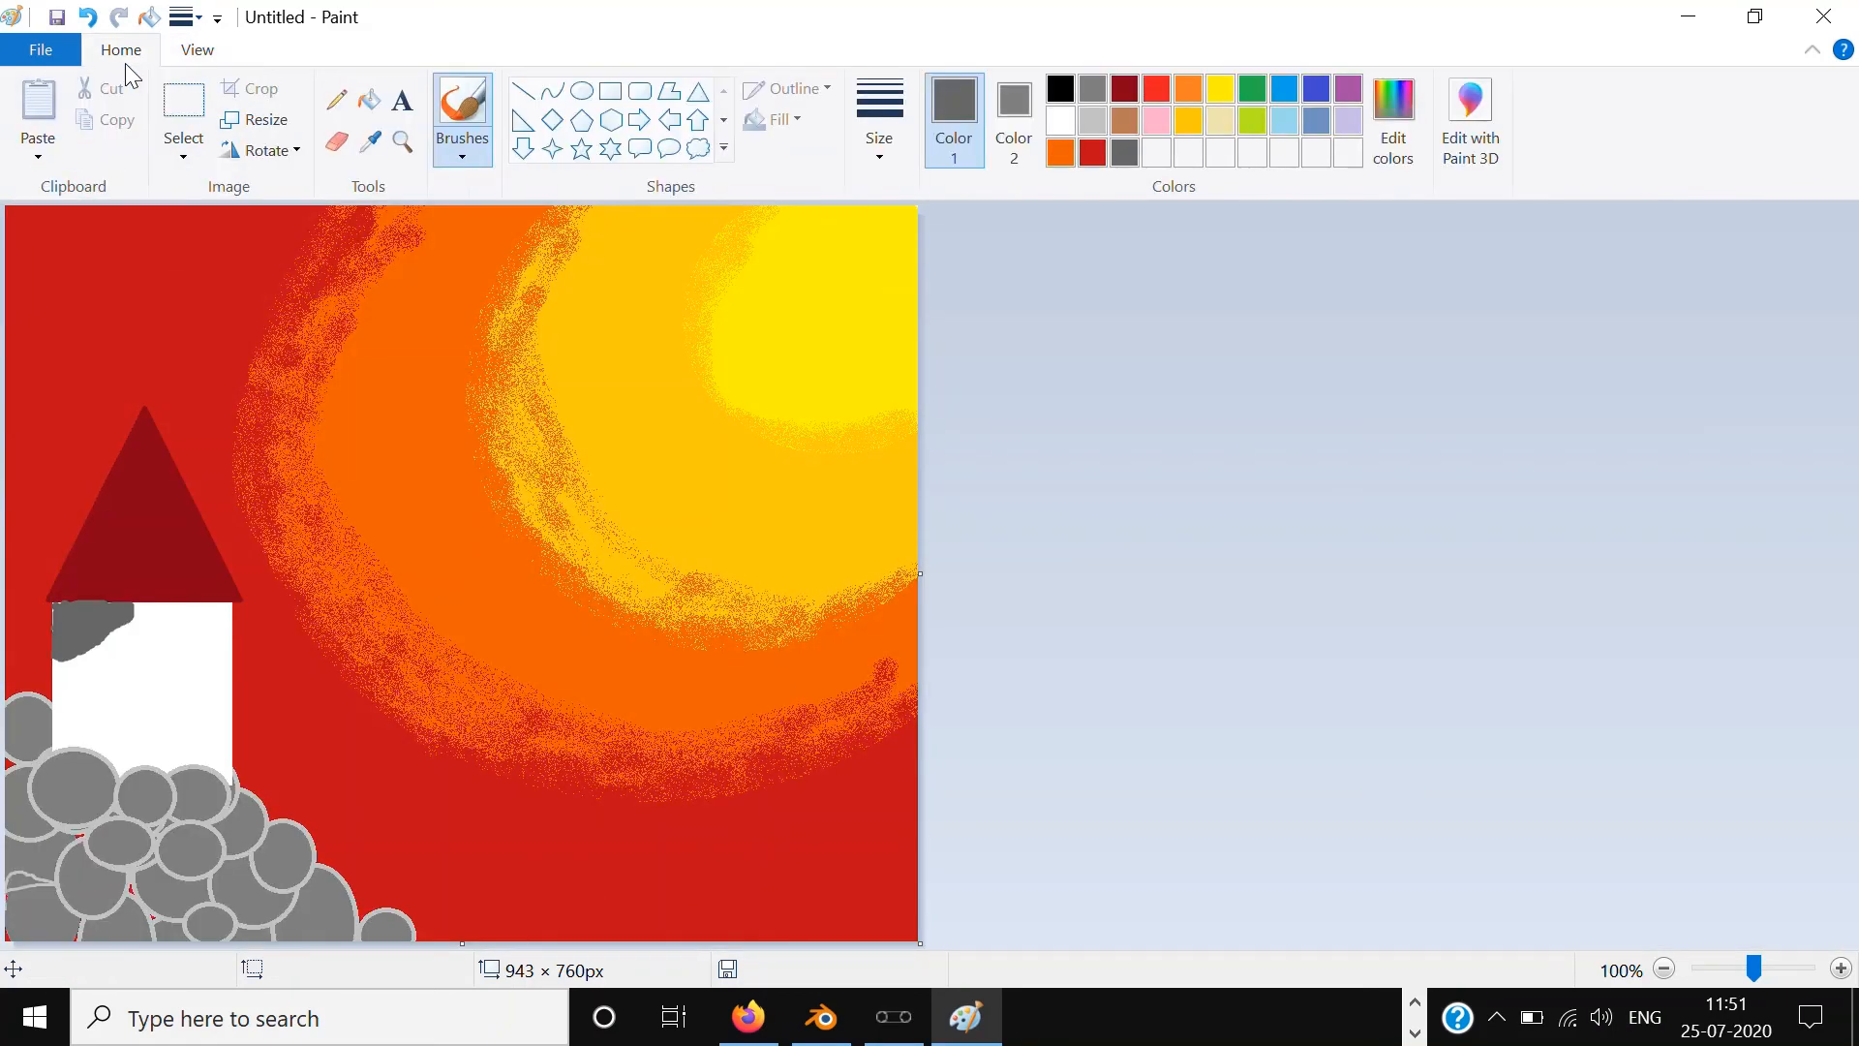
click(1092, 121)
mouse_move(83, 613)
mouse_down()
mouse_move(71, 623)
mouse_move(103, 616)
mouse_move(76, 624)
mouse_up()
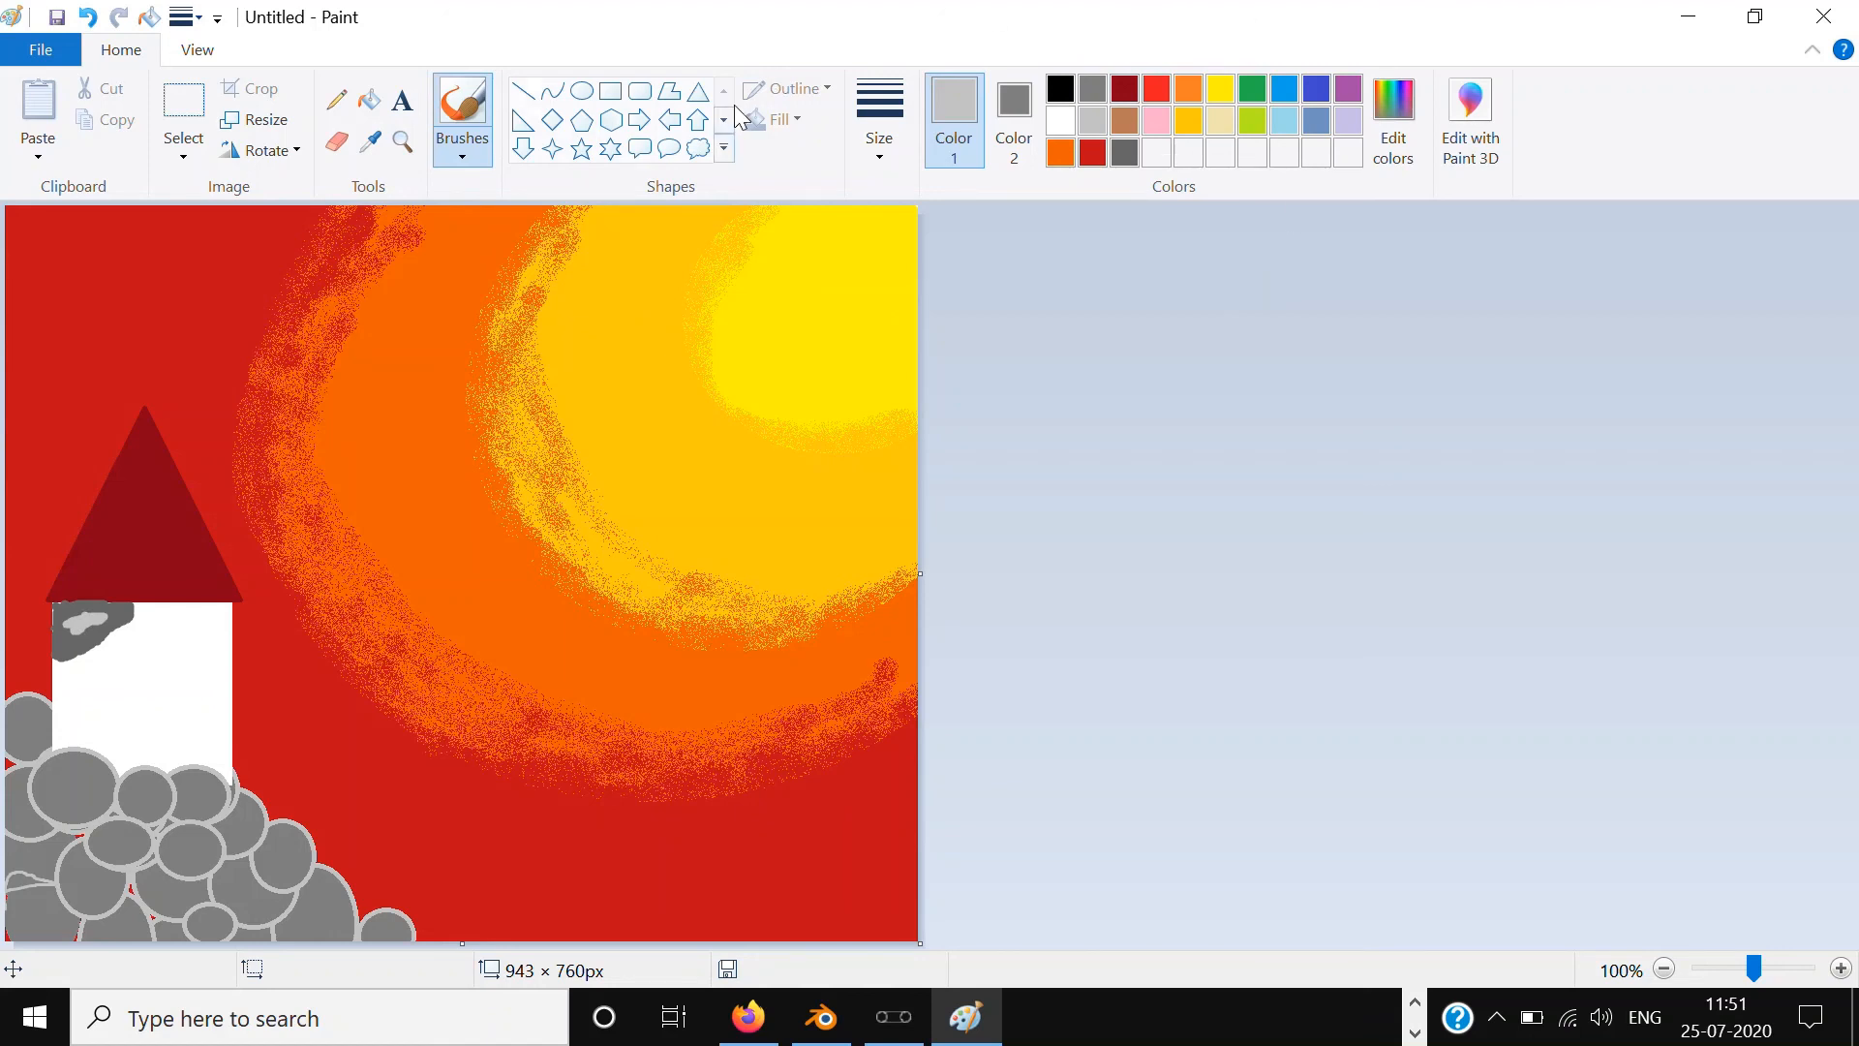
click(368, 99)
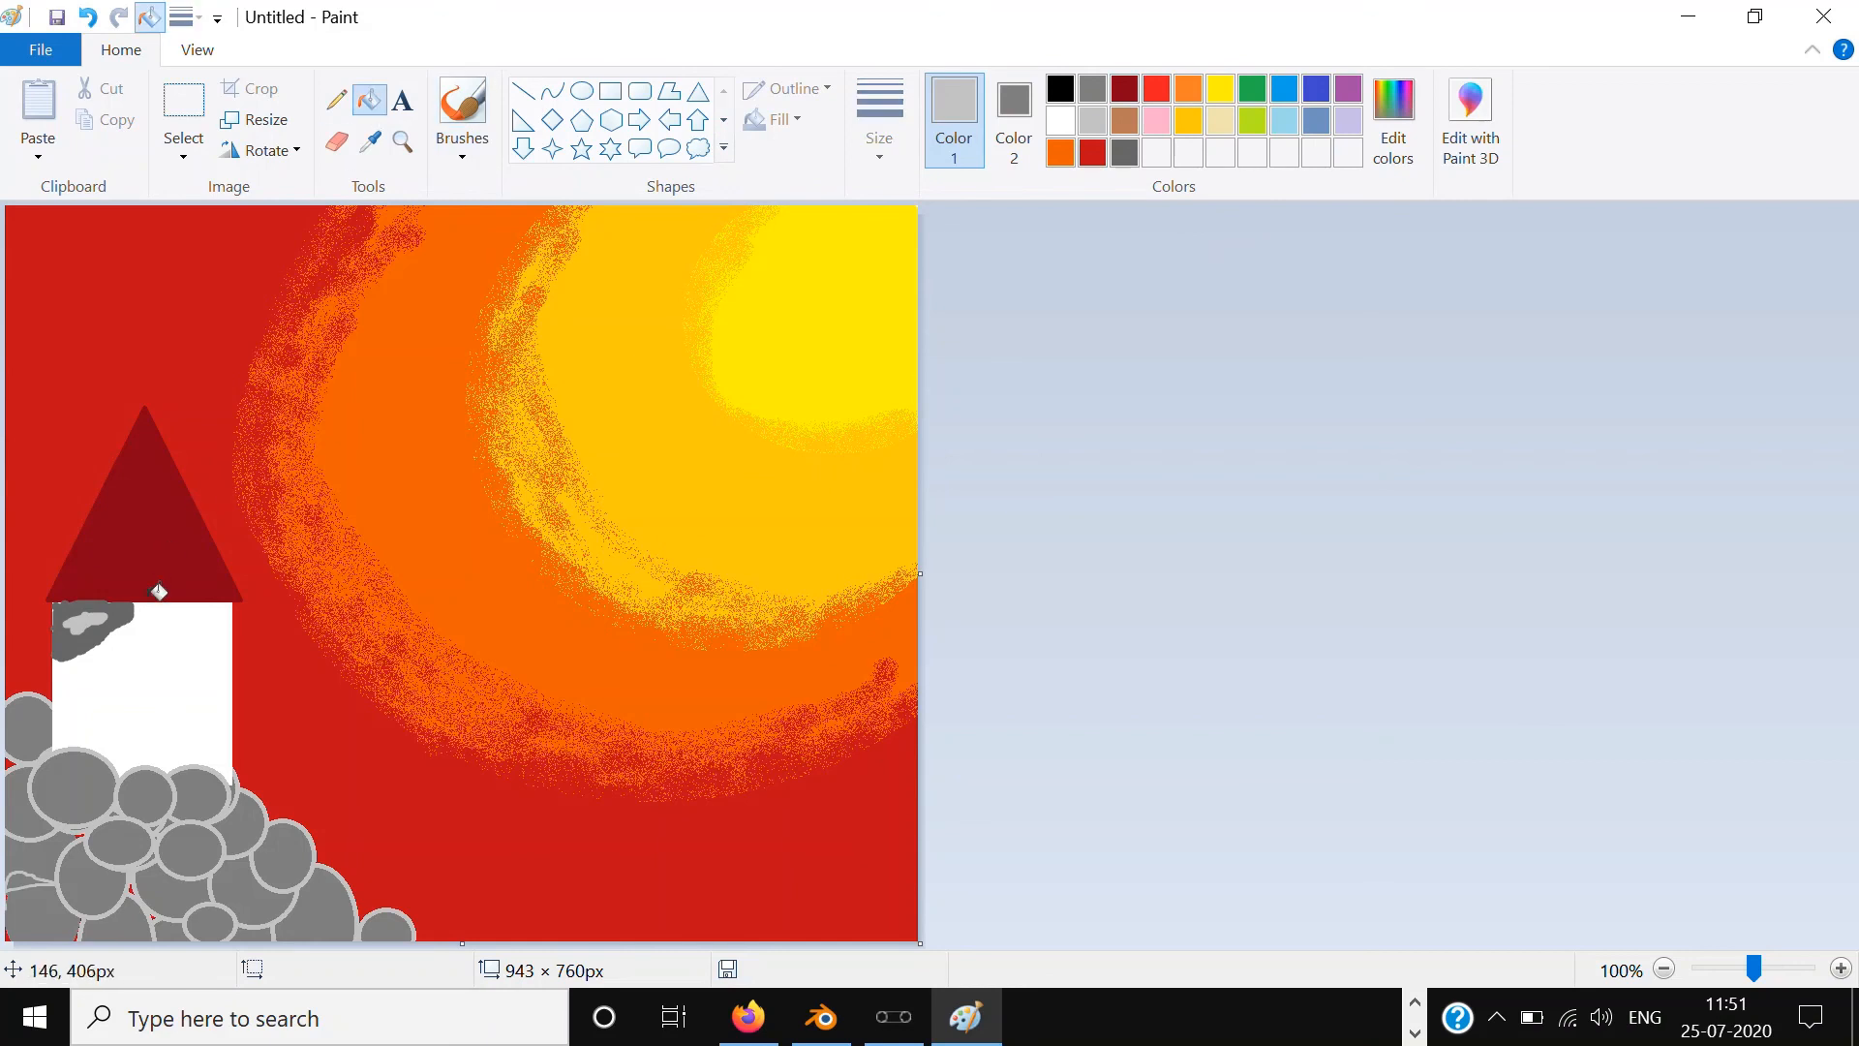
click(142, 700)
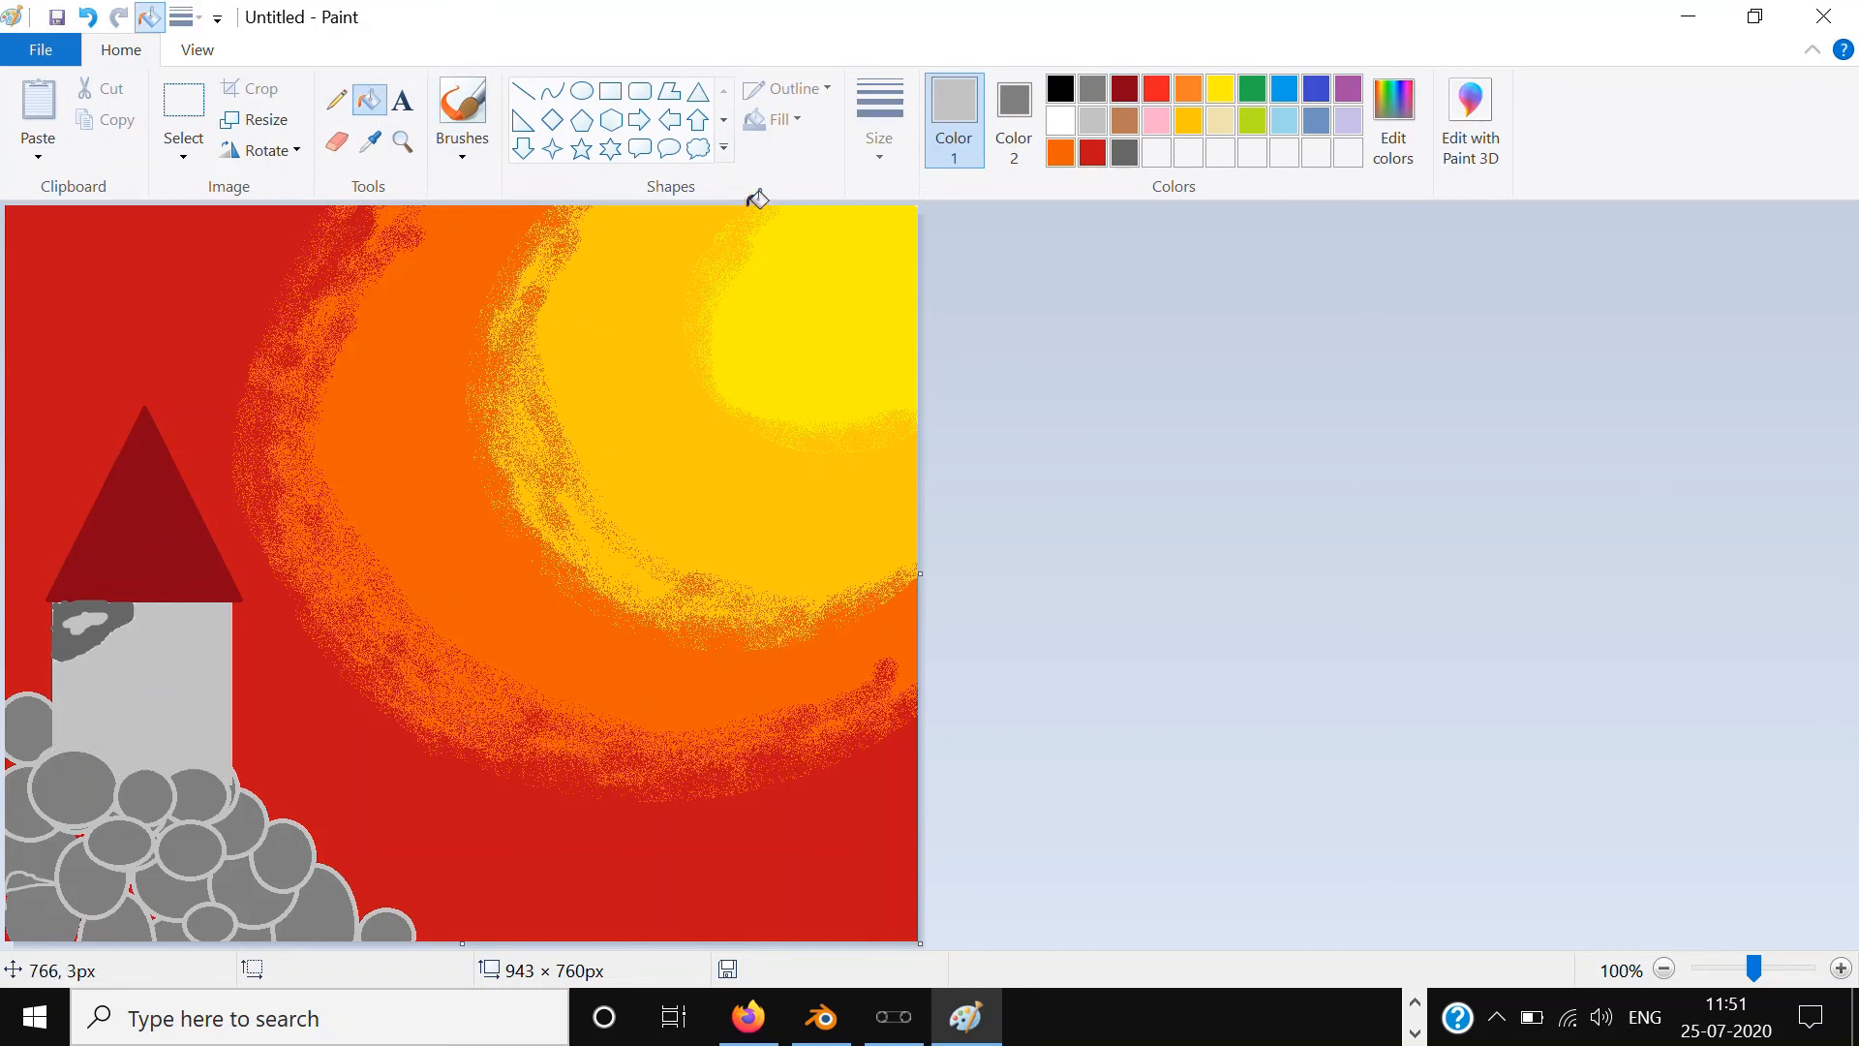
Step: Draw a brown door about 77 × 105 px with a light gray outline on the wall's lower part and nudge it slightly upward
click(614, 95)
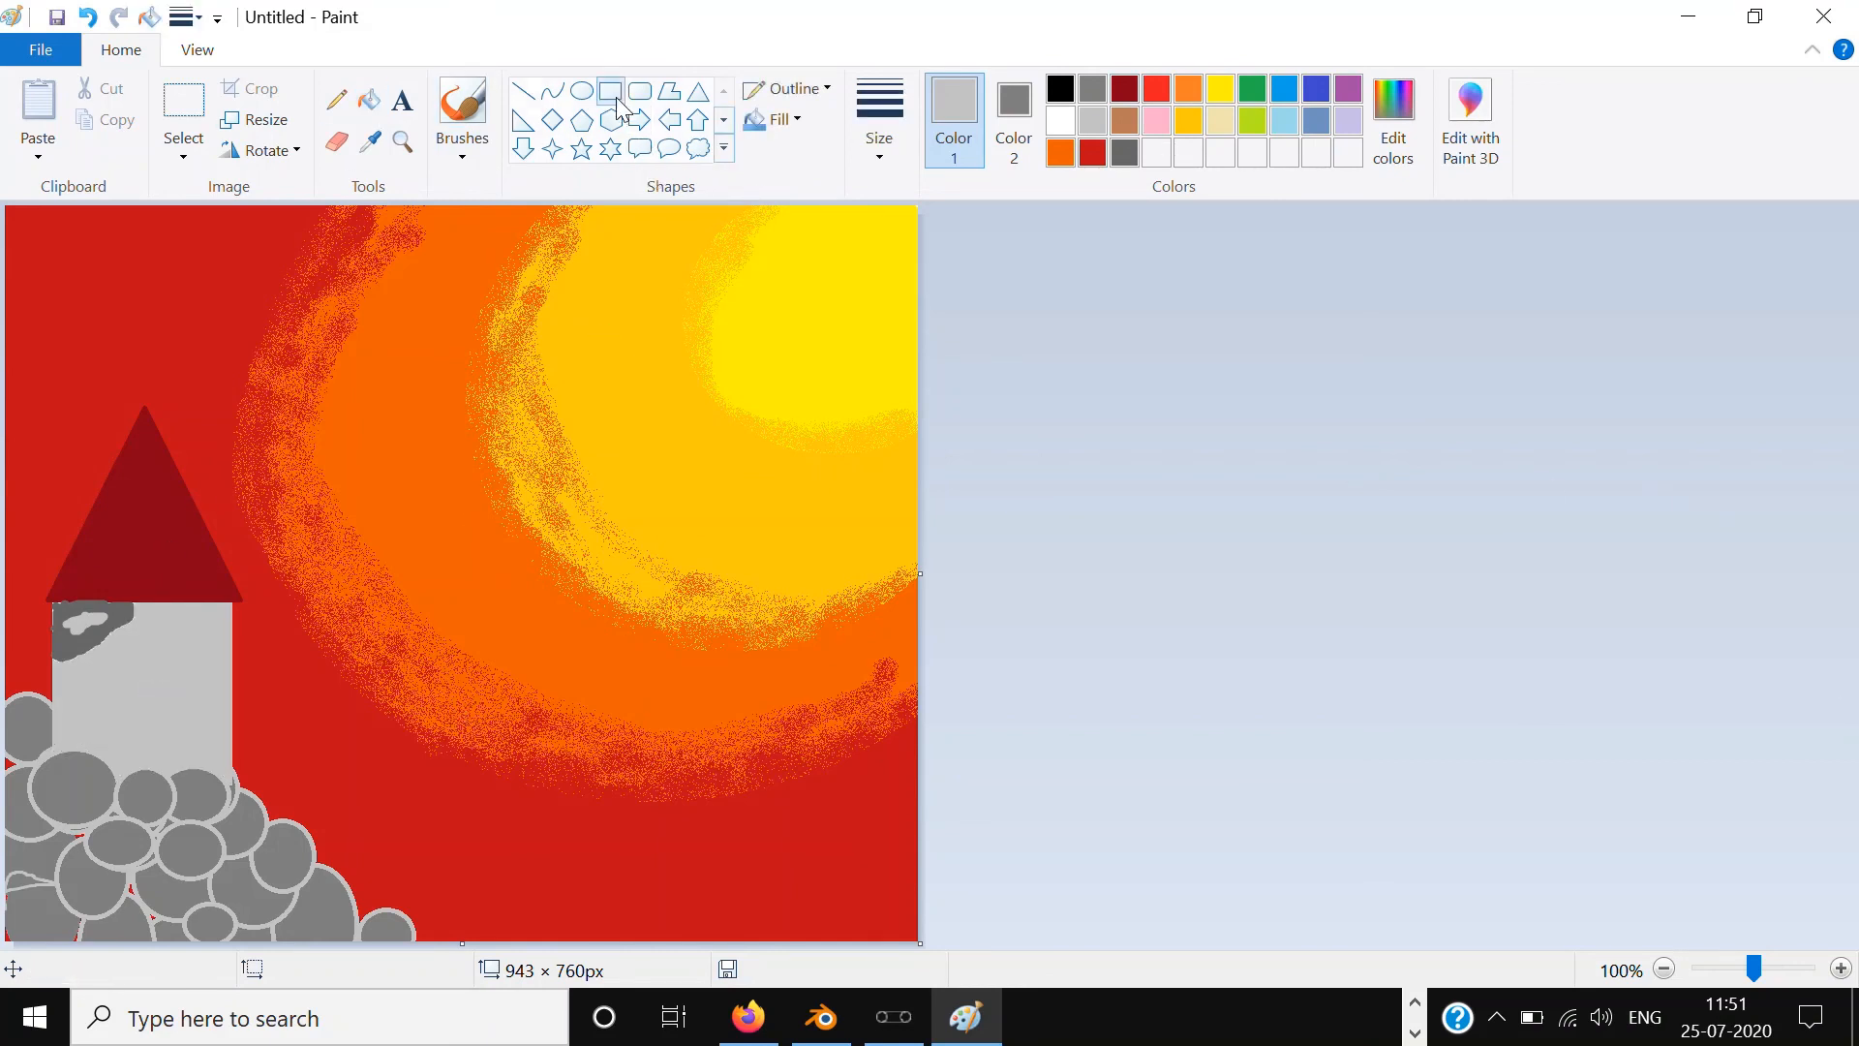
click(1007, 106)
click(1126, 90)
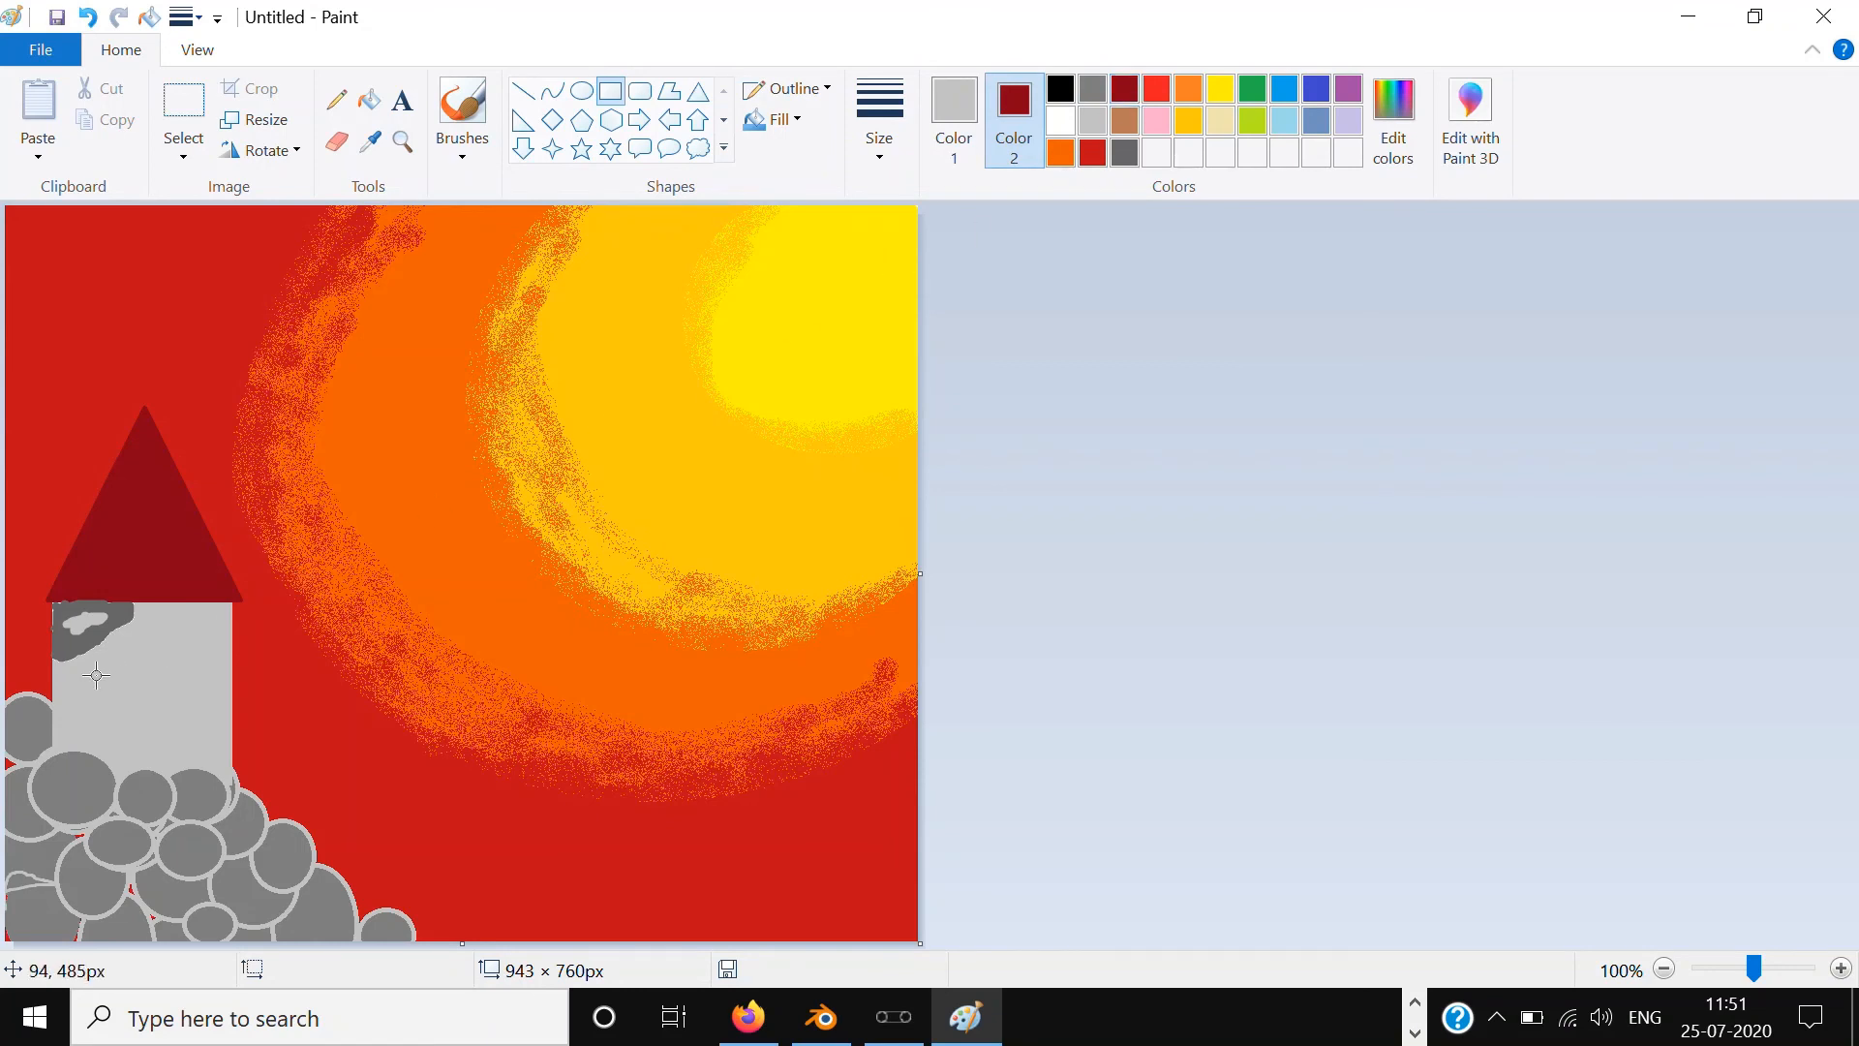
click(1120, 121)
drag(109, 687, 186, 788)
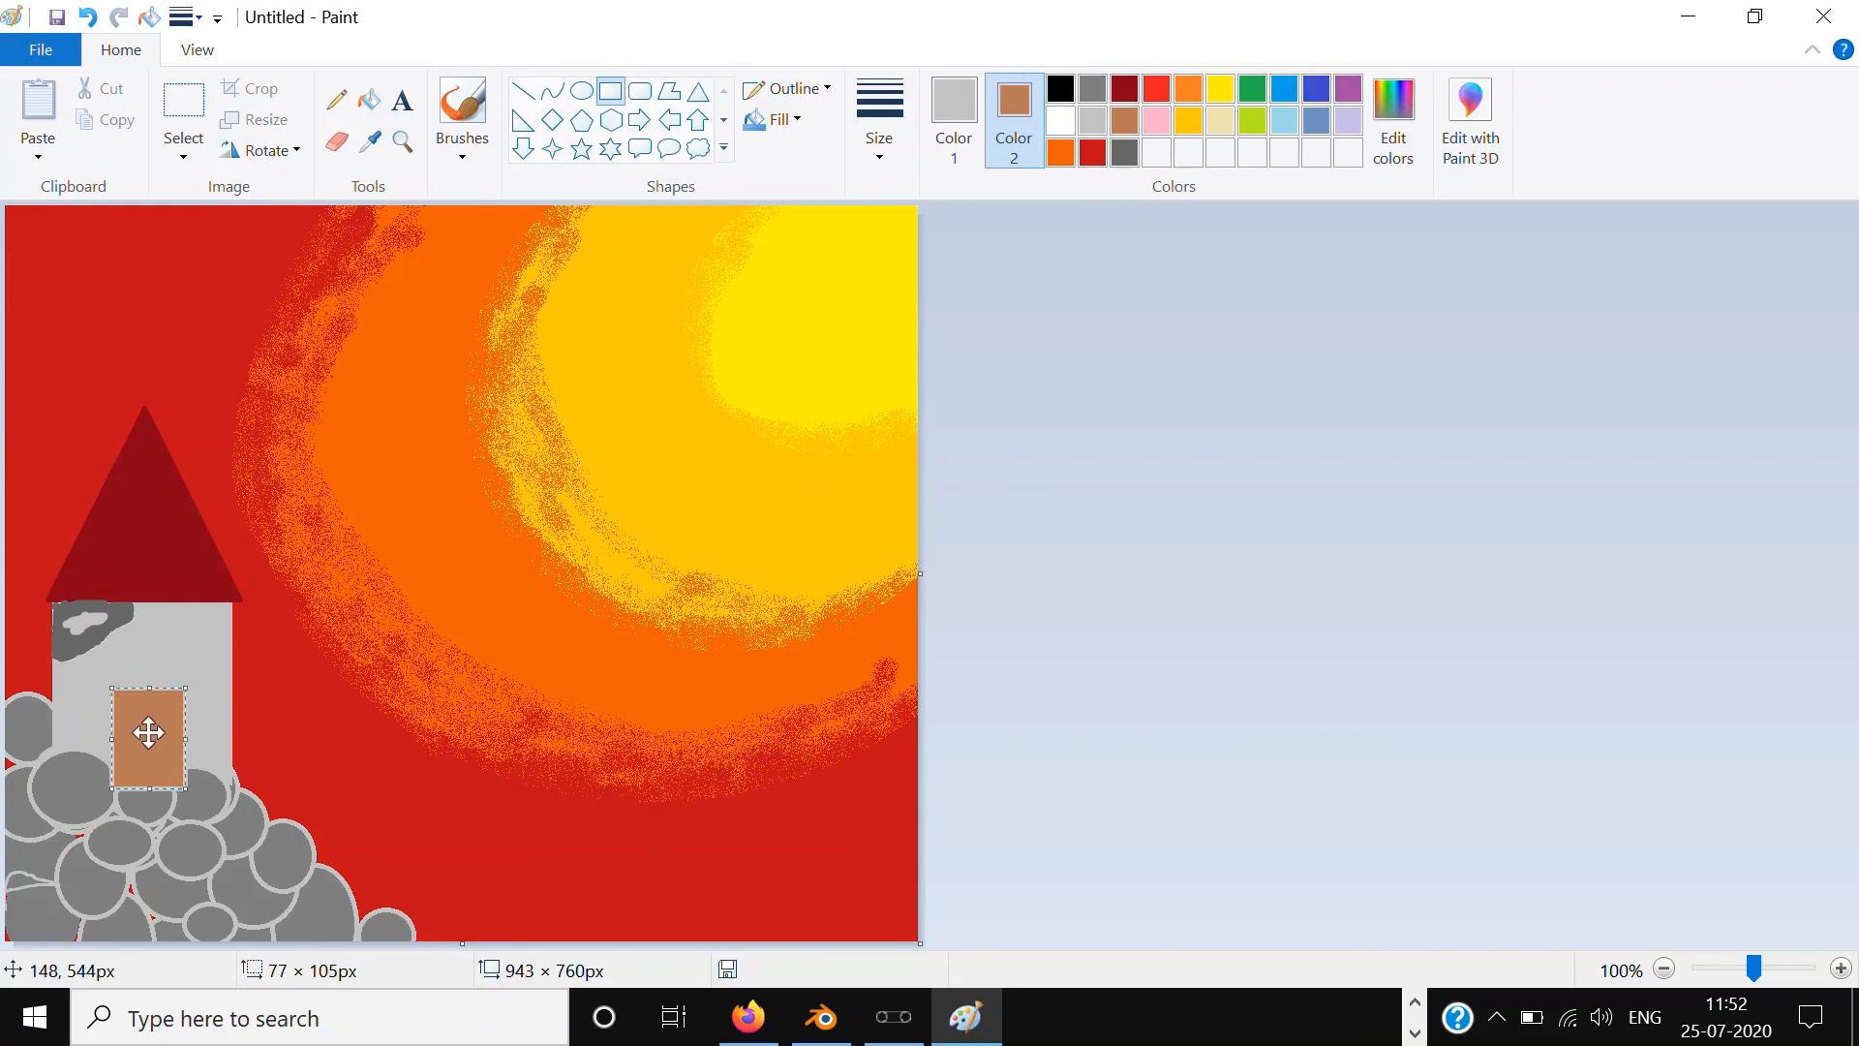
drag(149, 728, 151, 717)
click(1422, 432)
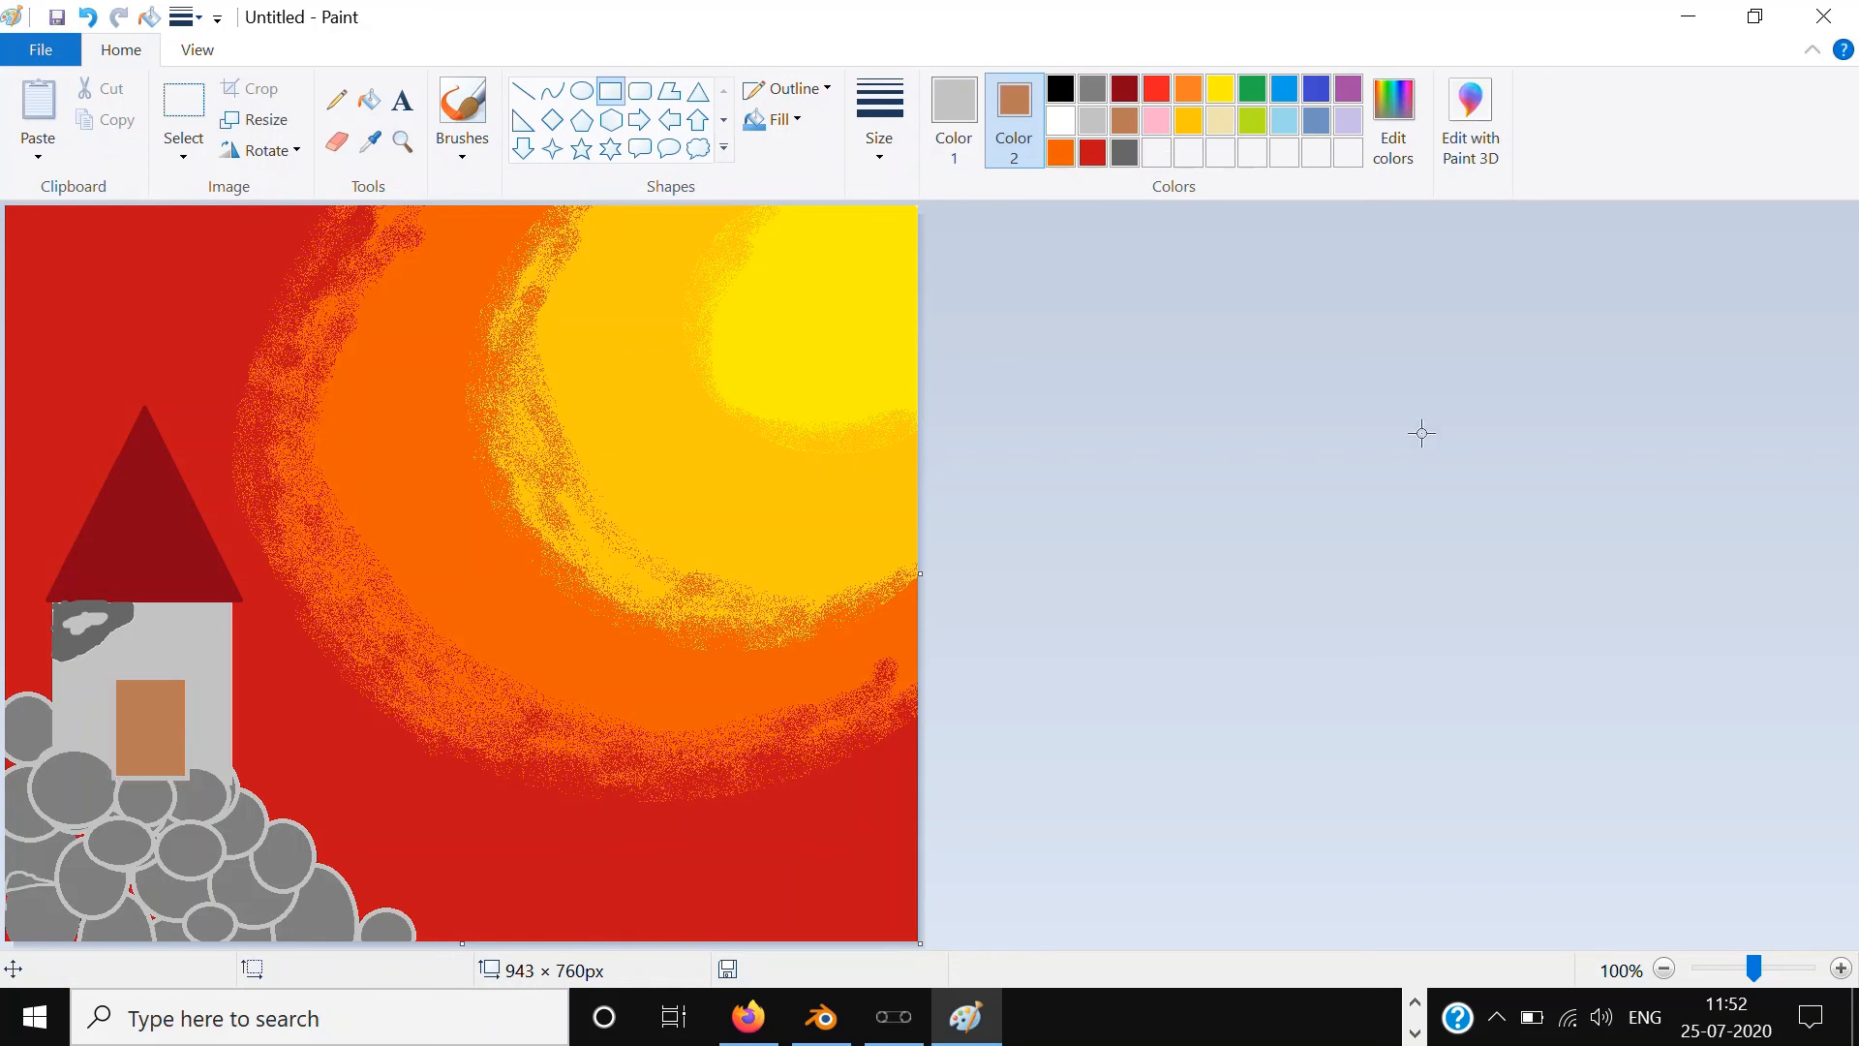